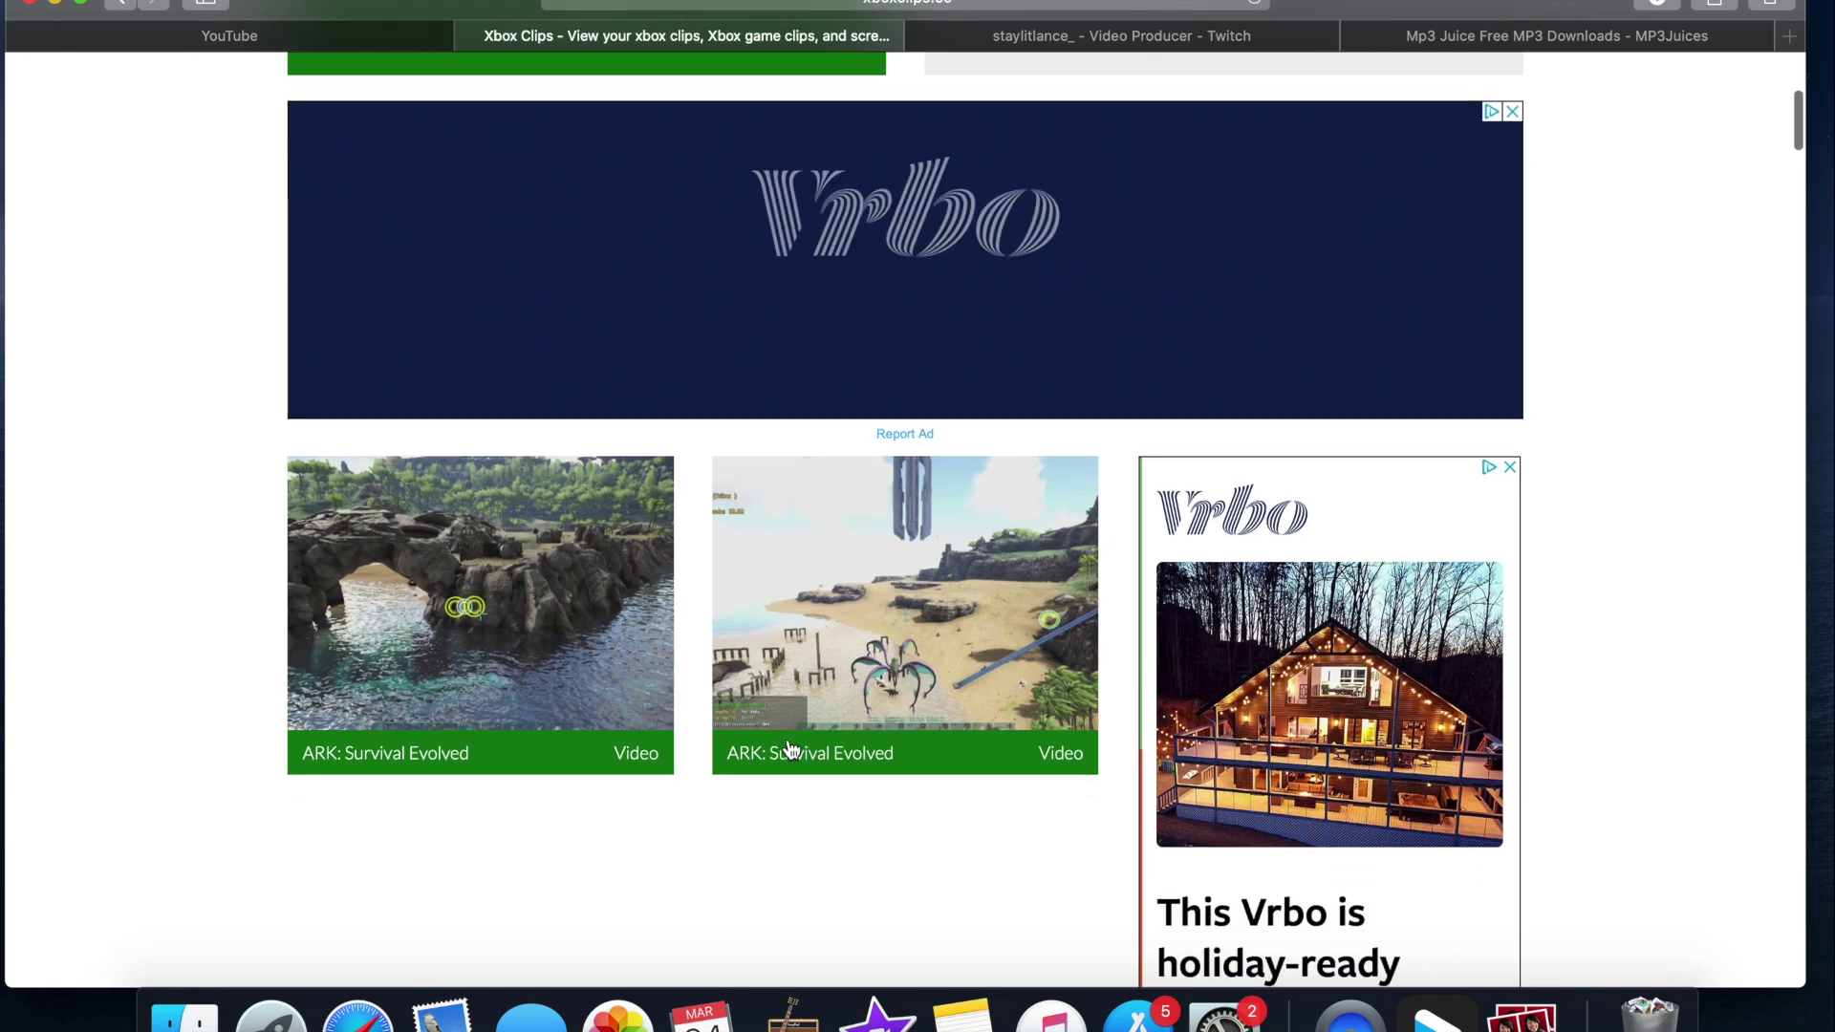
Step: Open the ARK: Survival Evolved clip with the rock arch, dismissing the ad, and download its video
click(562, 663)
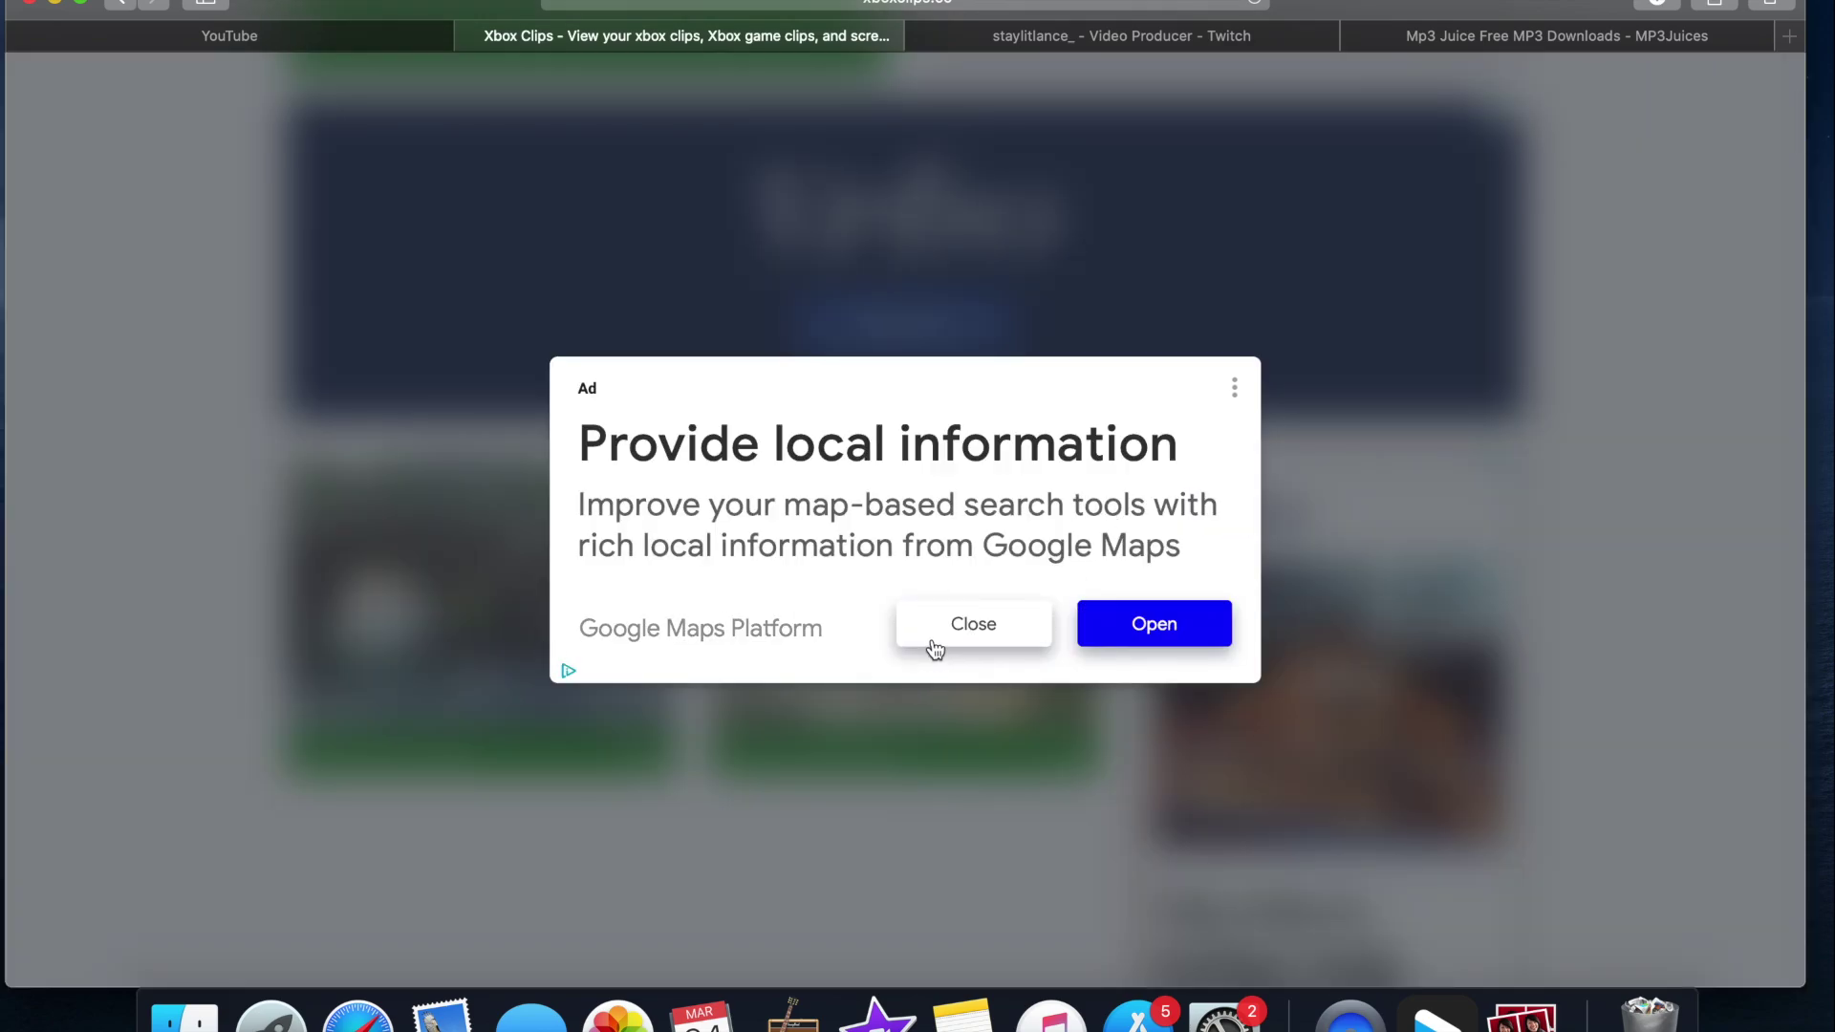
click(970, 623)
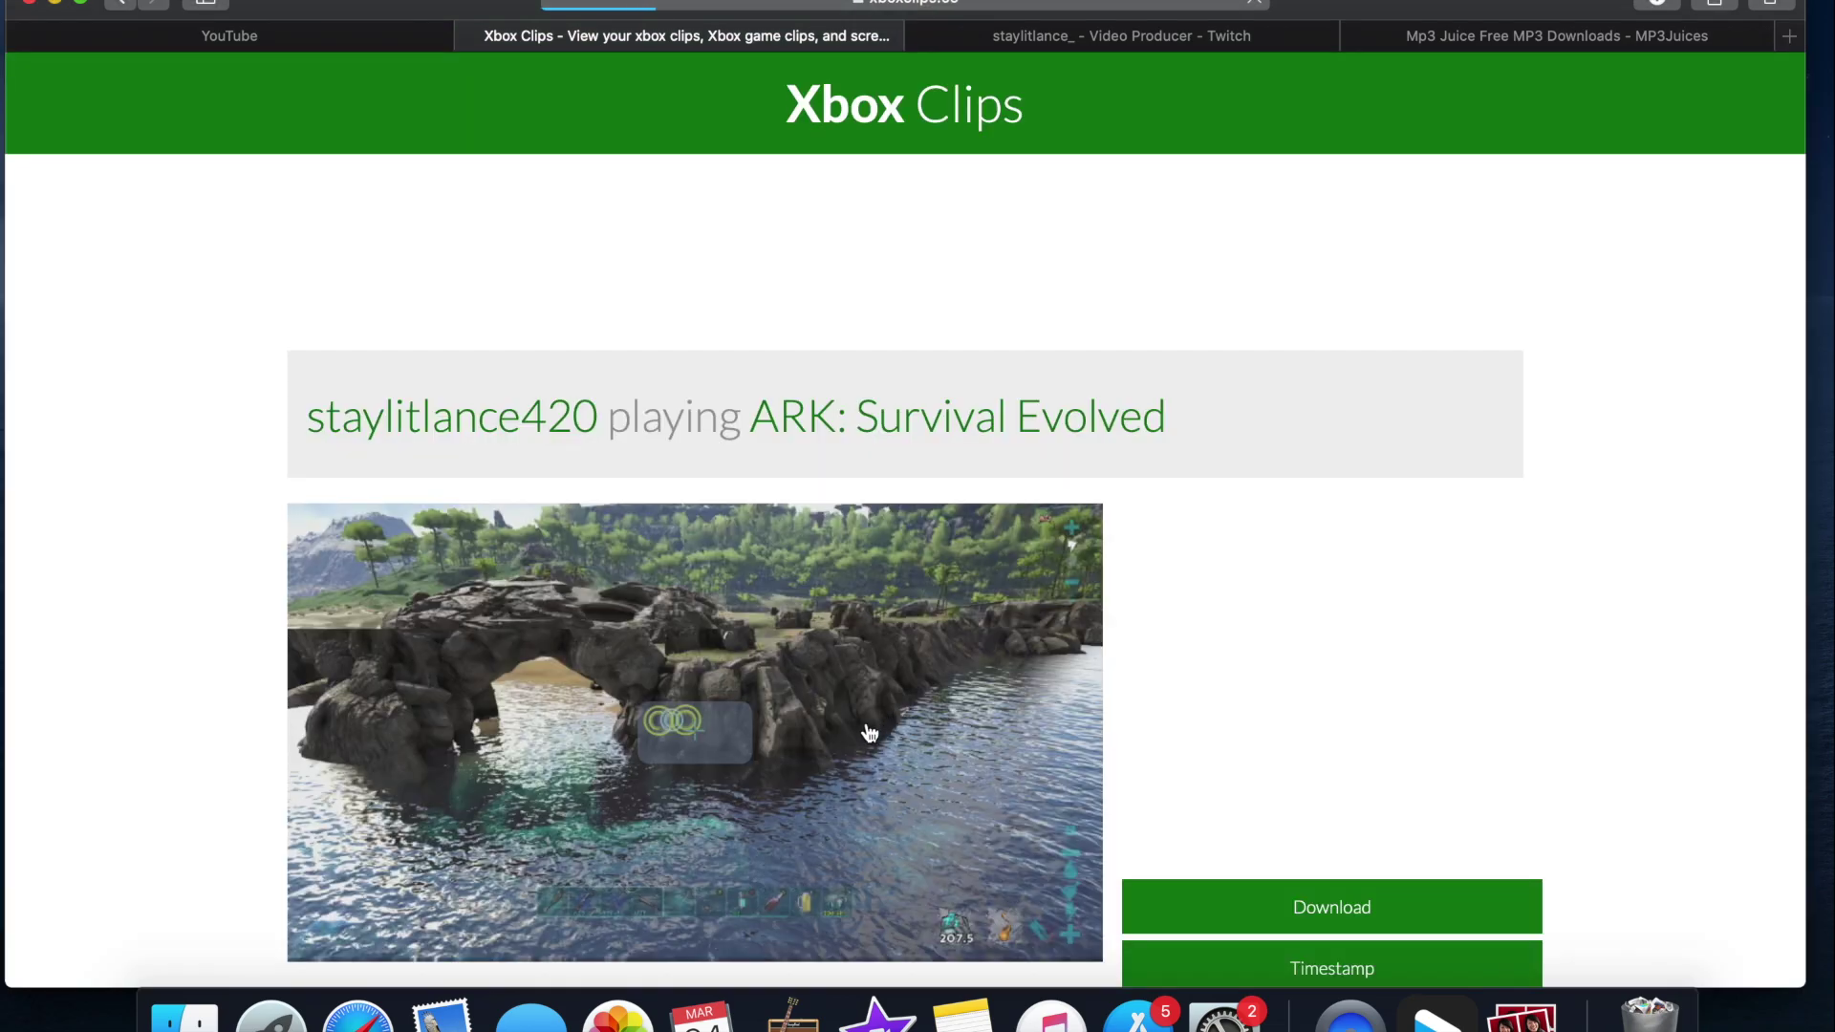
scroll(868, 729, down, 3)
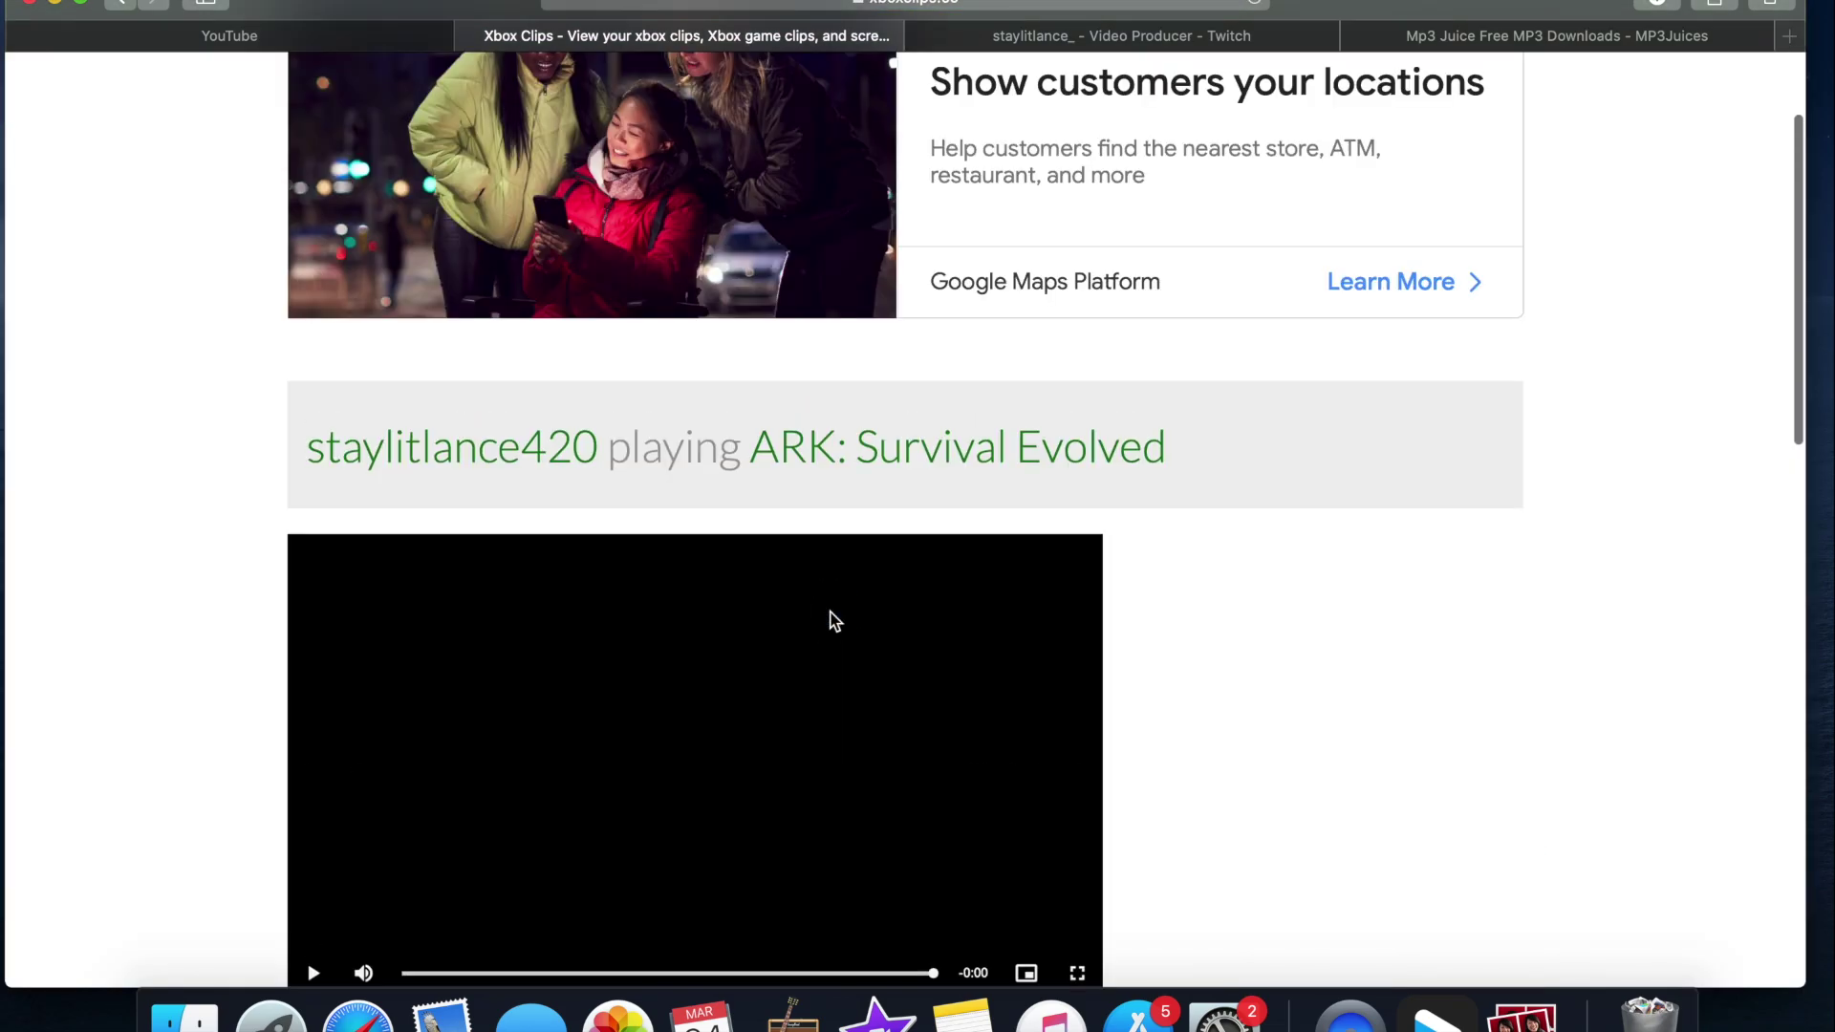
right_click(830, 613)
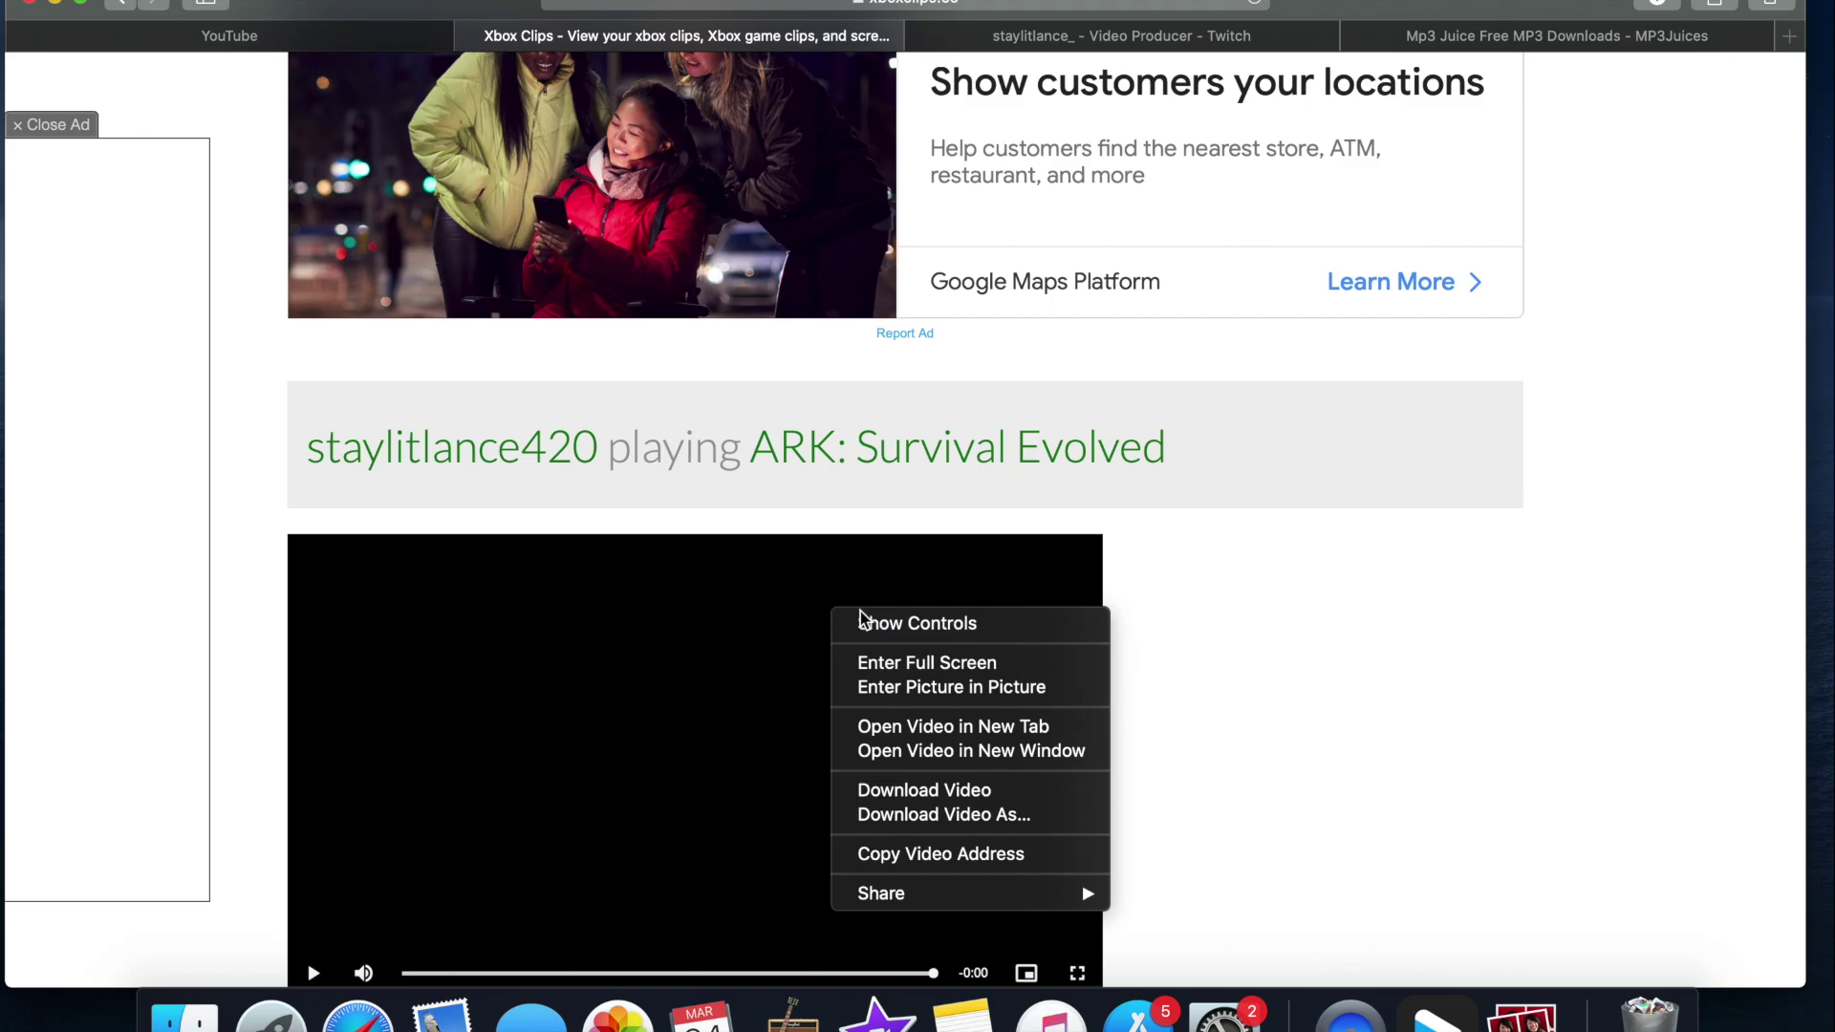
click(880, 795)
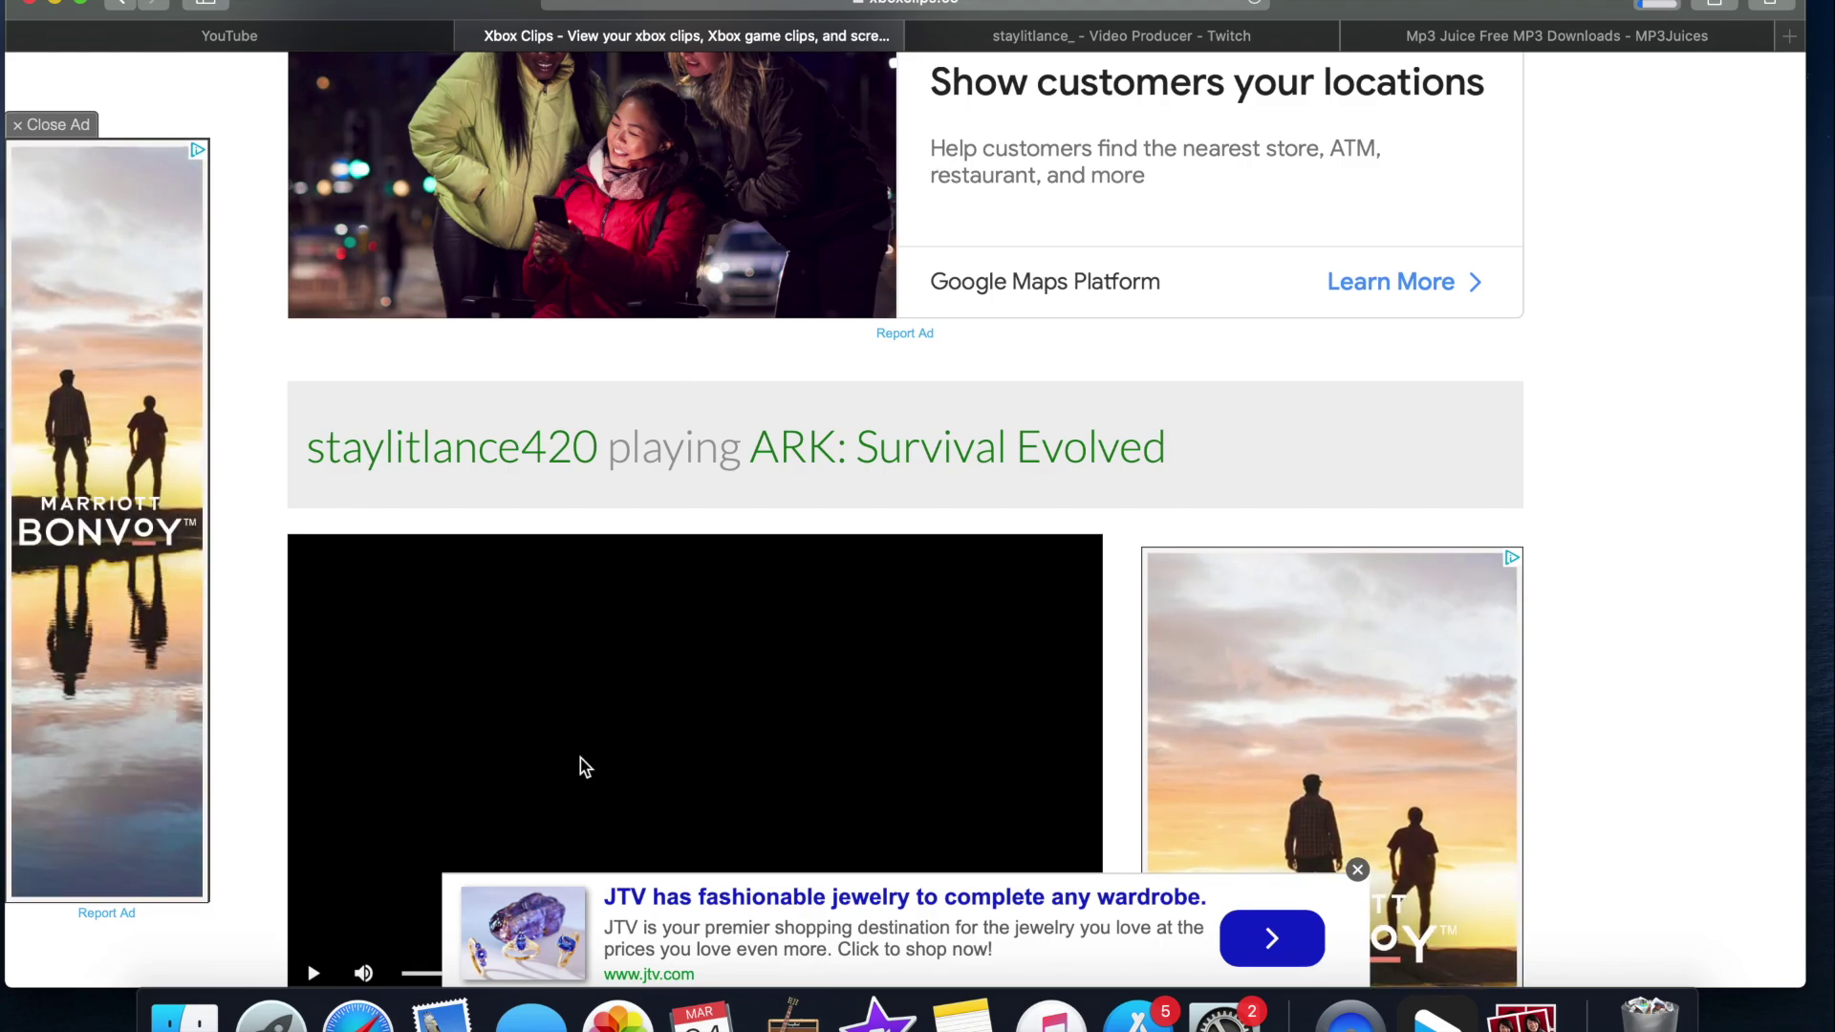
Step: Switch to iMovie and add the downloaded 8efadb98 MP4 clip from Finder's Recents to the start of the My Movie 51 timeline
click(876, 1015)
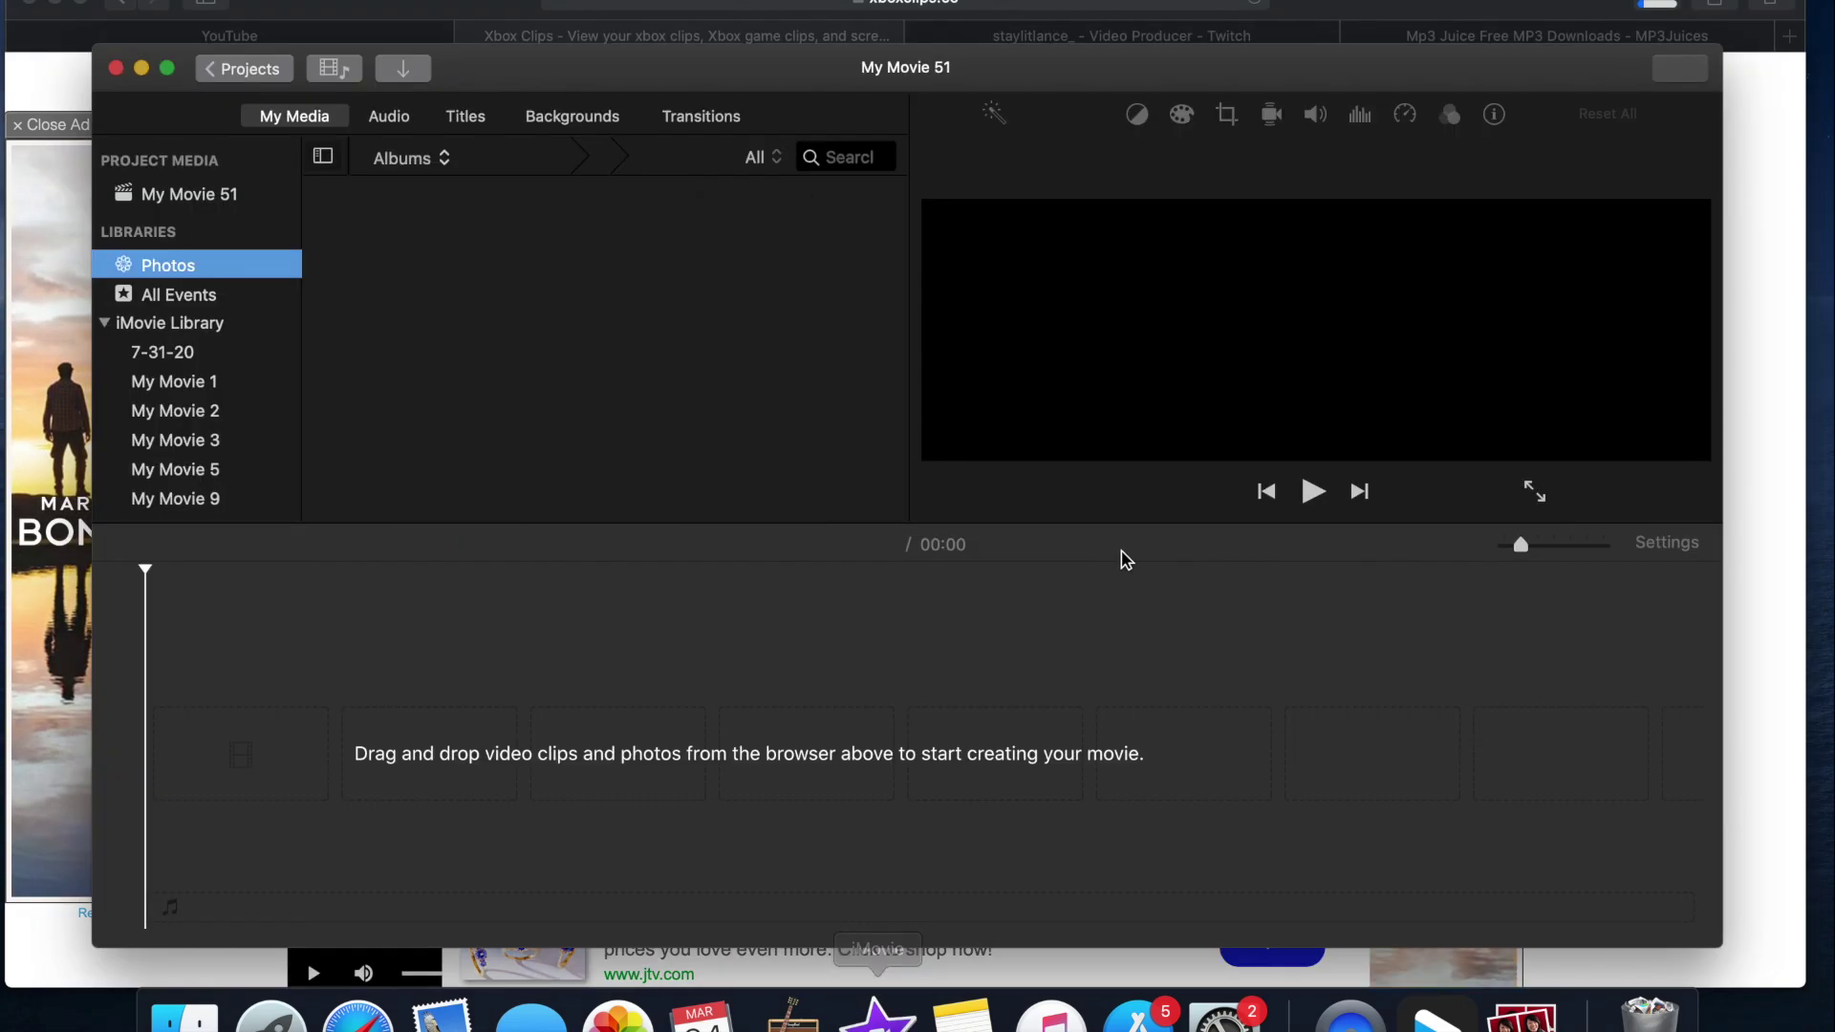
drag(1384, 66, 1300, 67)
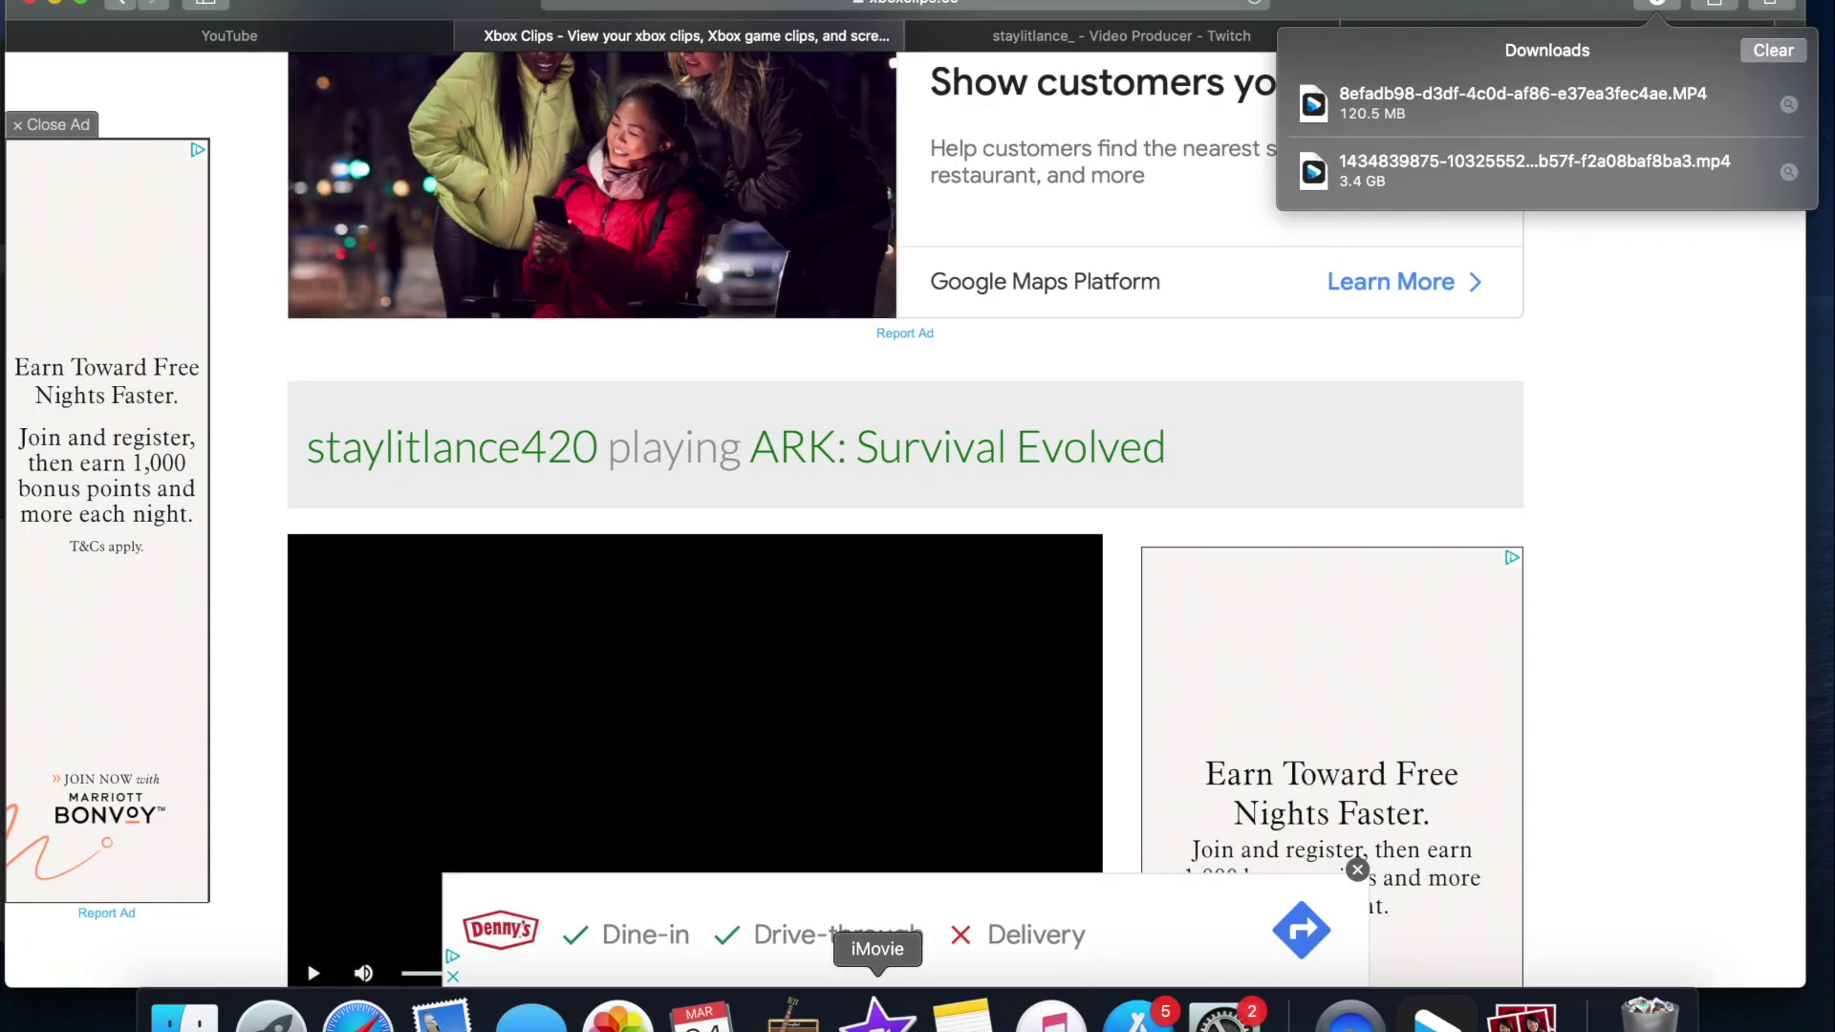
click(877, 1013)
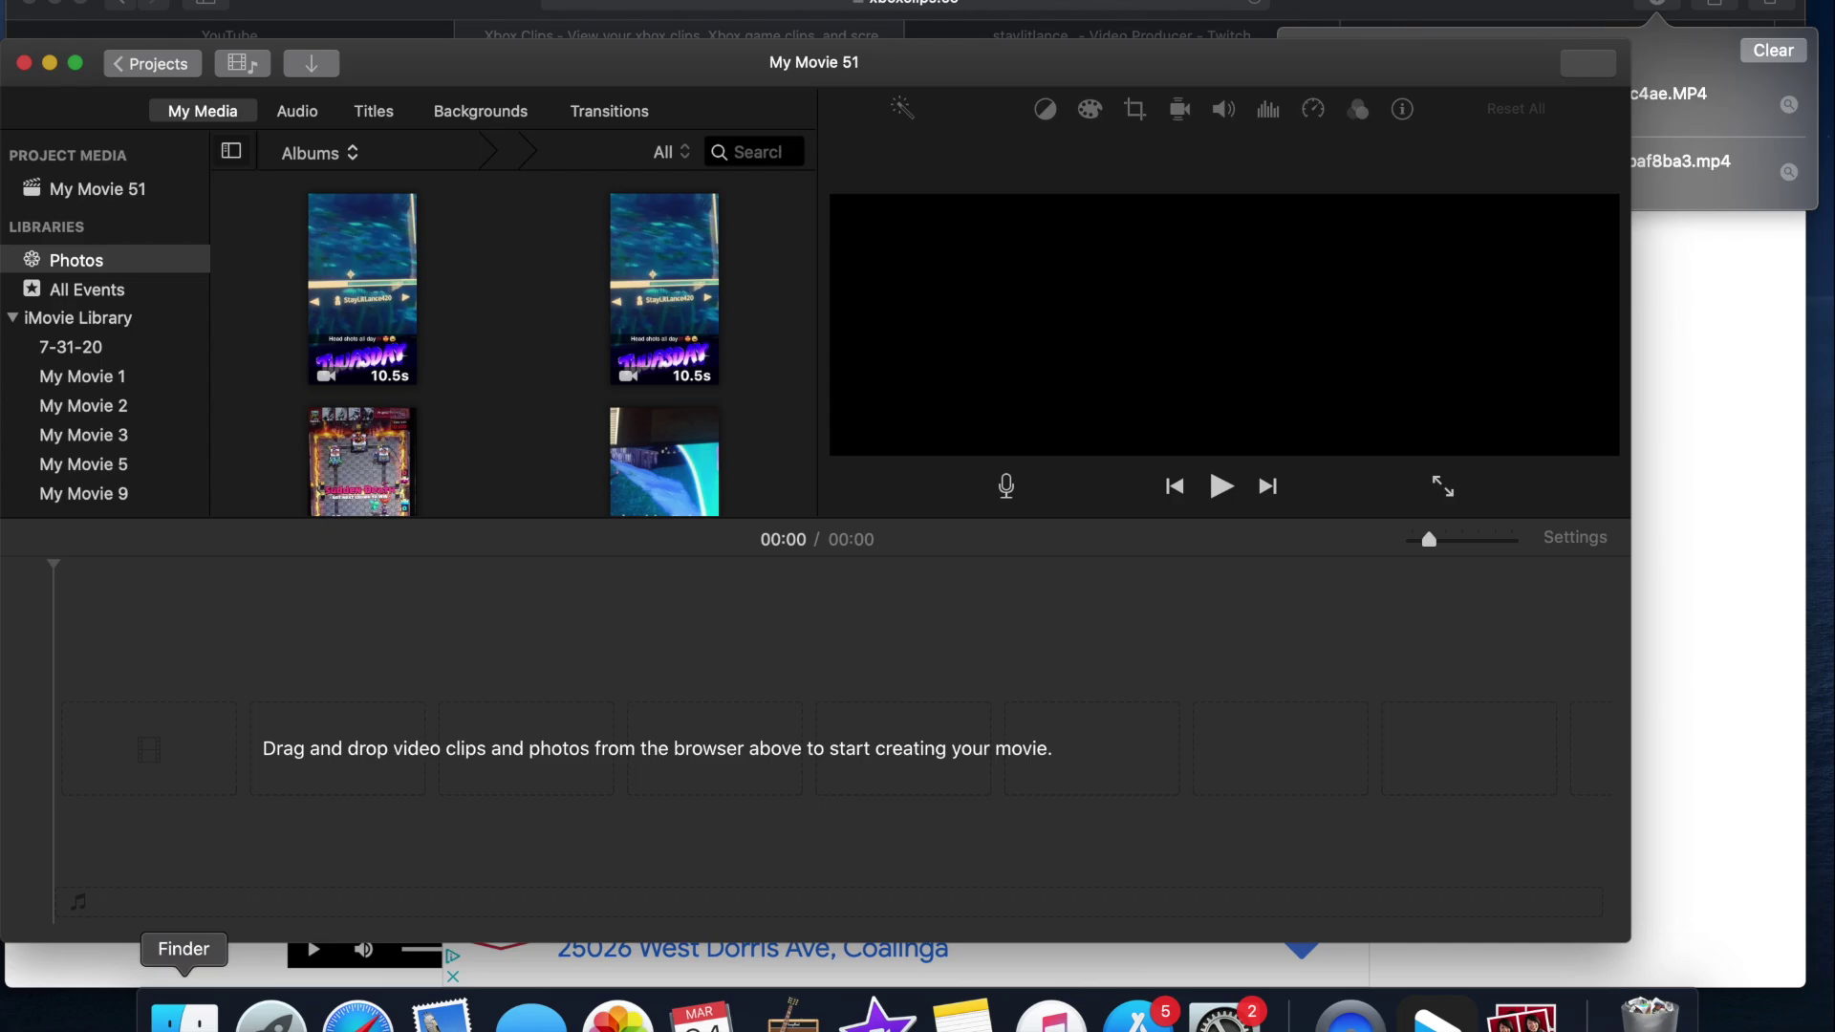
click(185, 1018)
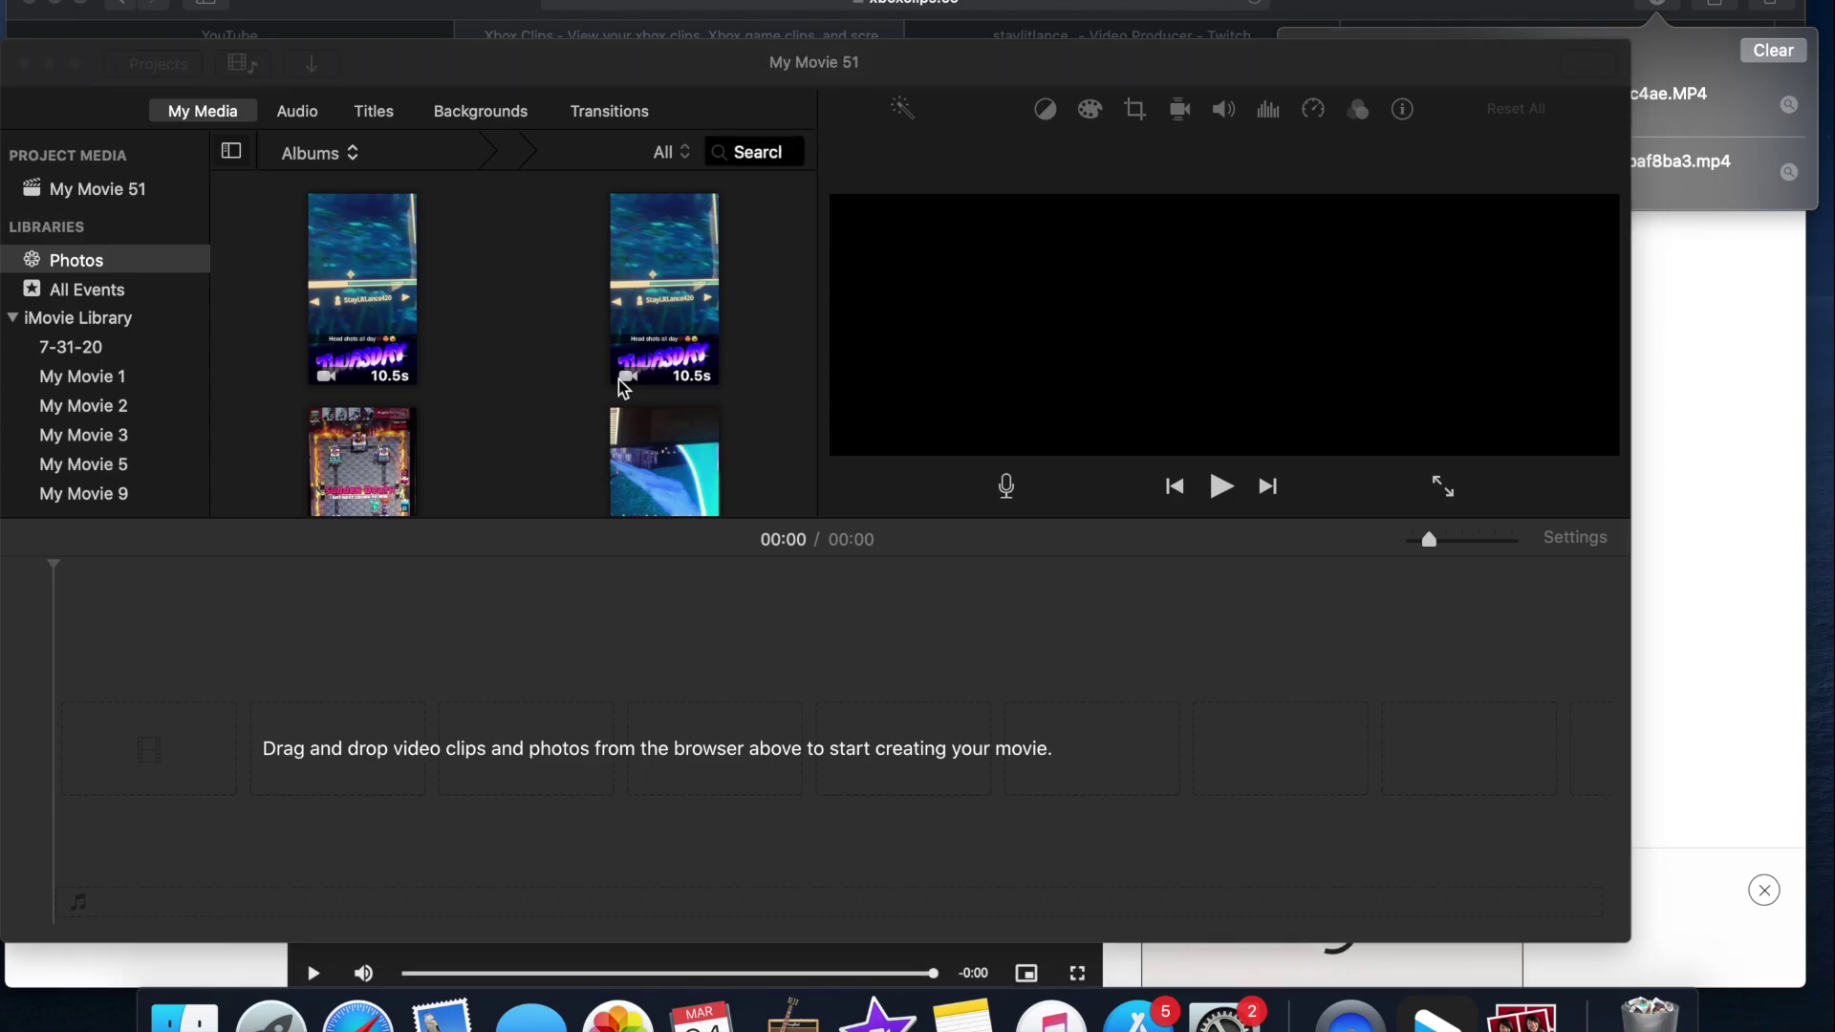
scroll(1202, 140, down, 1)
drag(1109, 96, 752, 570)
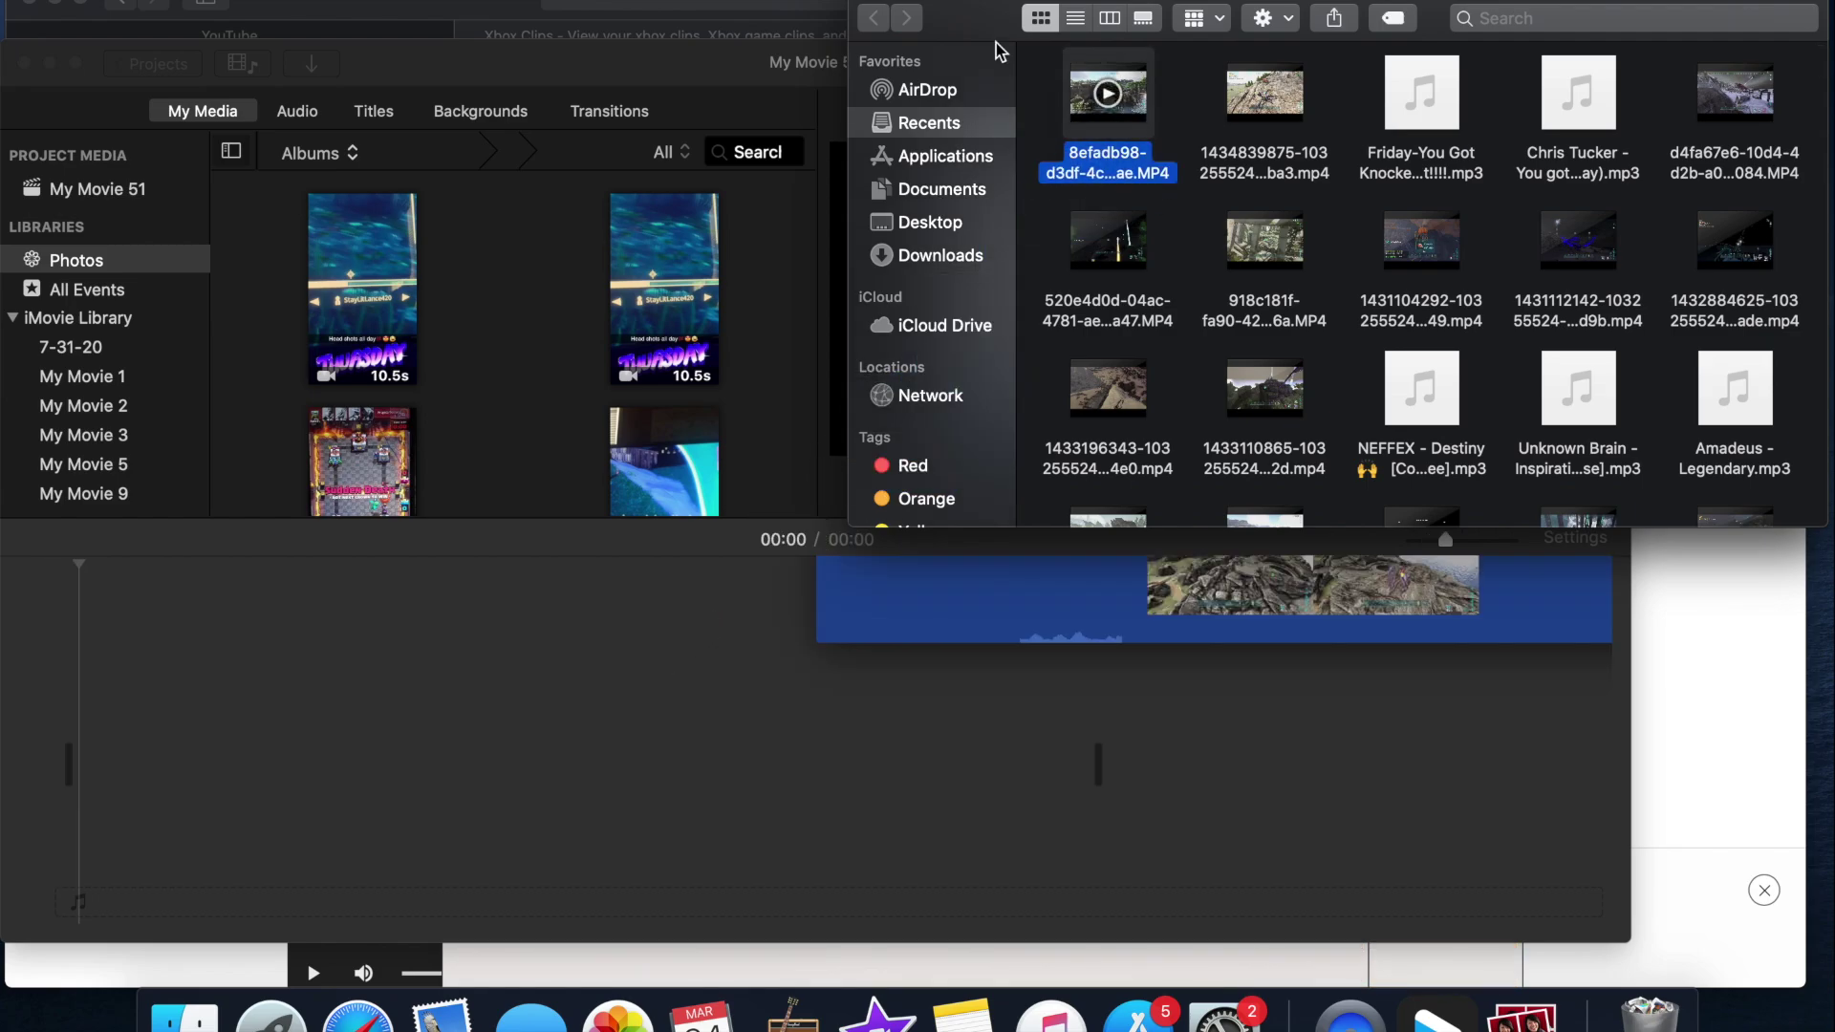
click(649, 613)
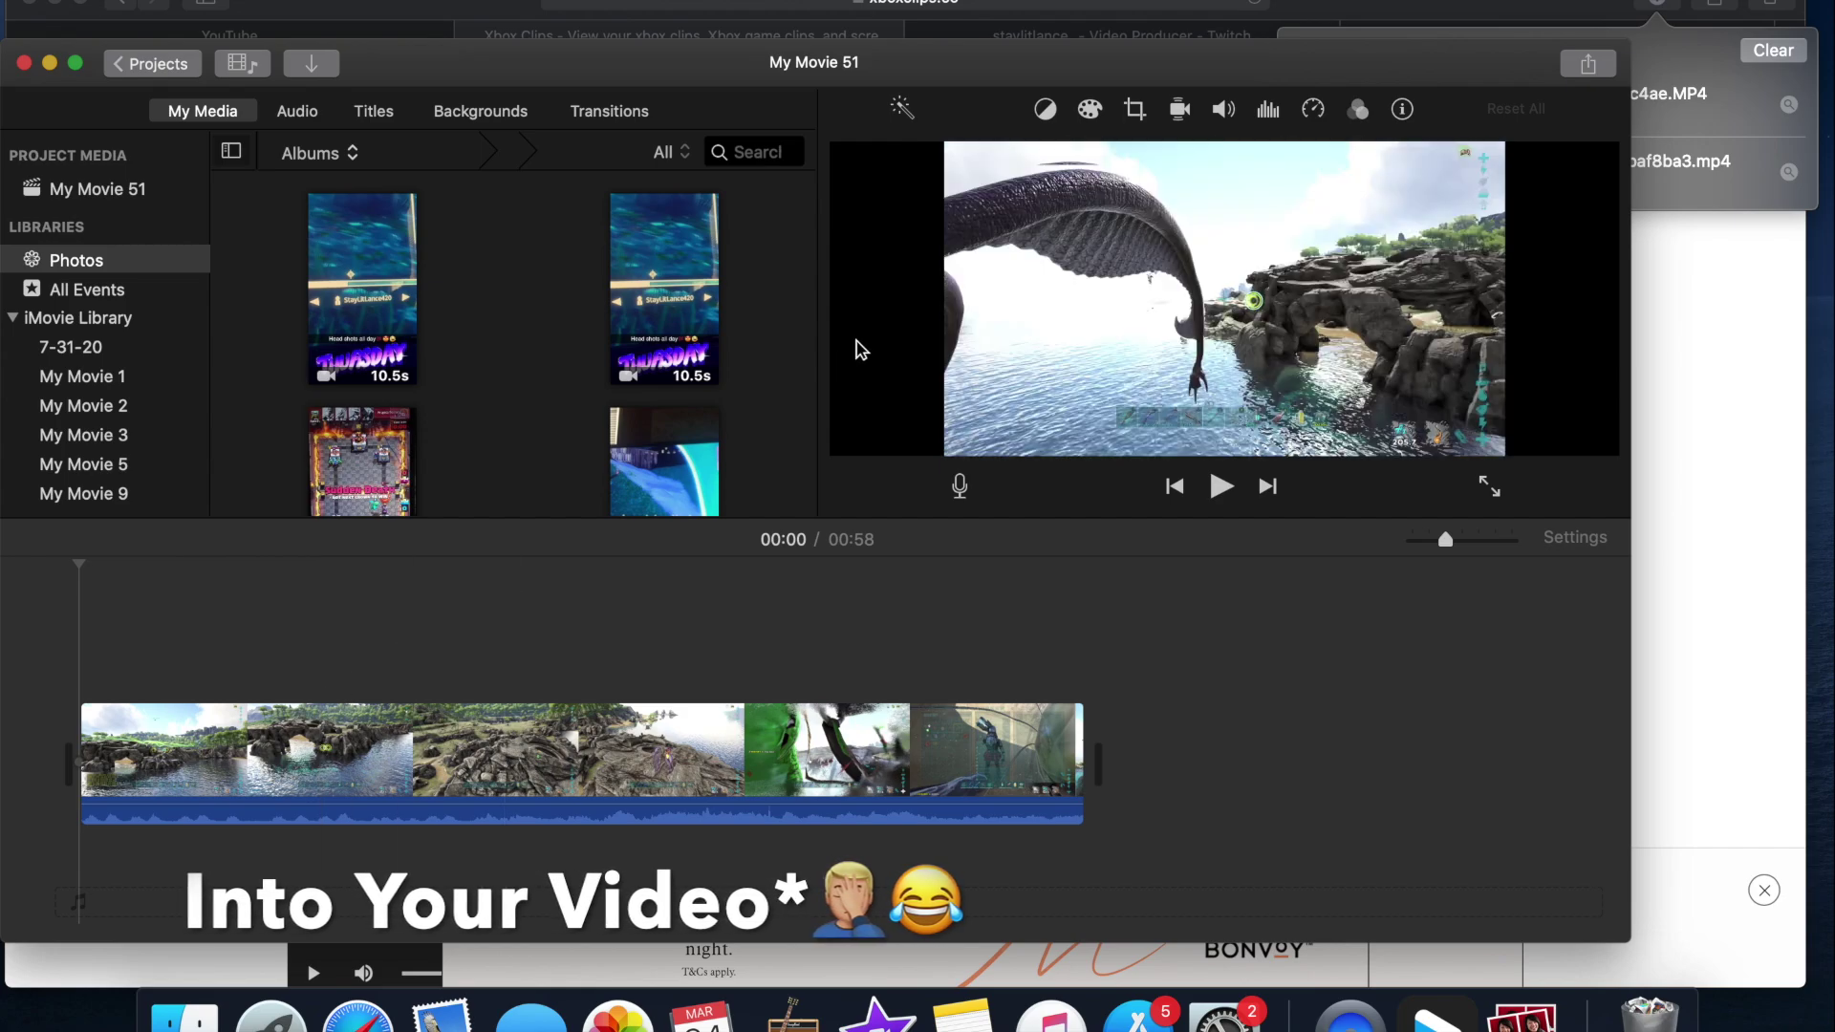
Step: Switch to the browser and look over the MP3Juices music download page
click(1362, 12)
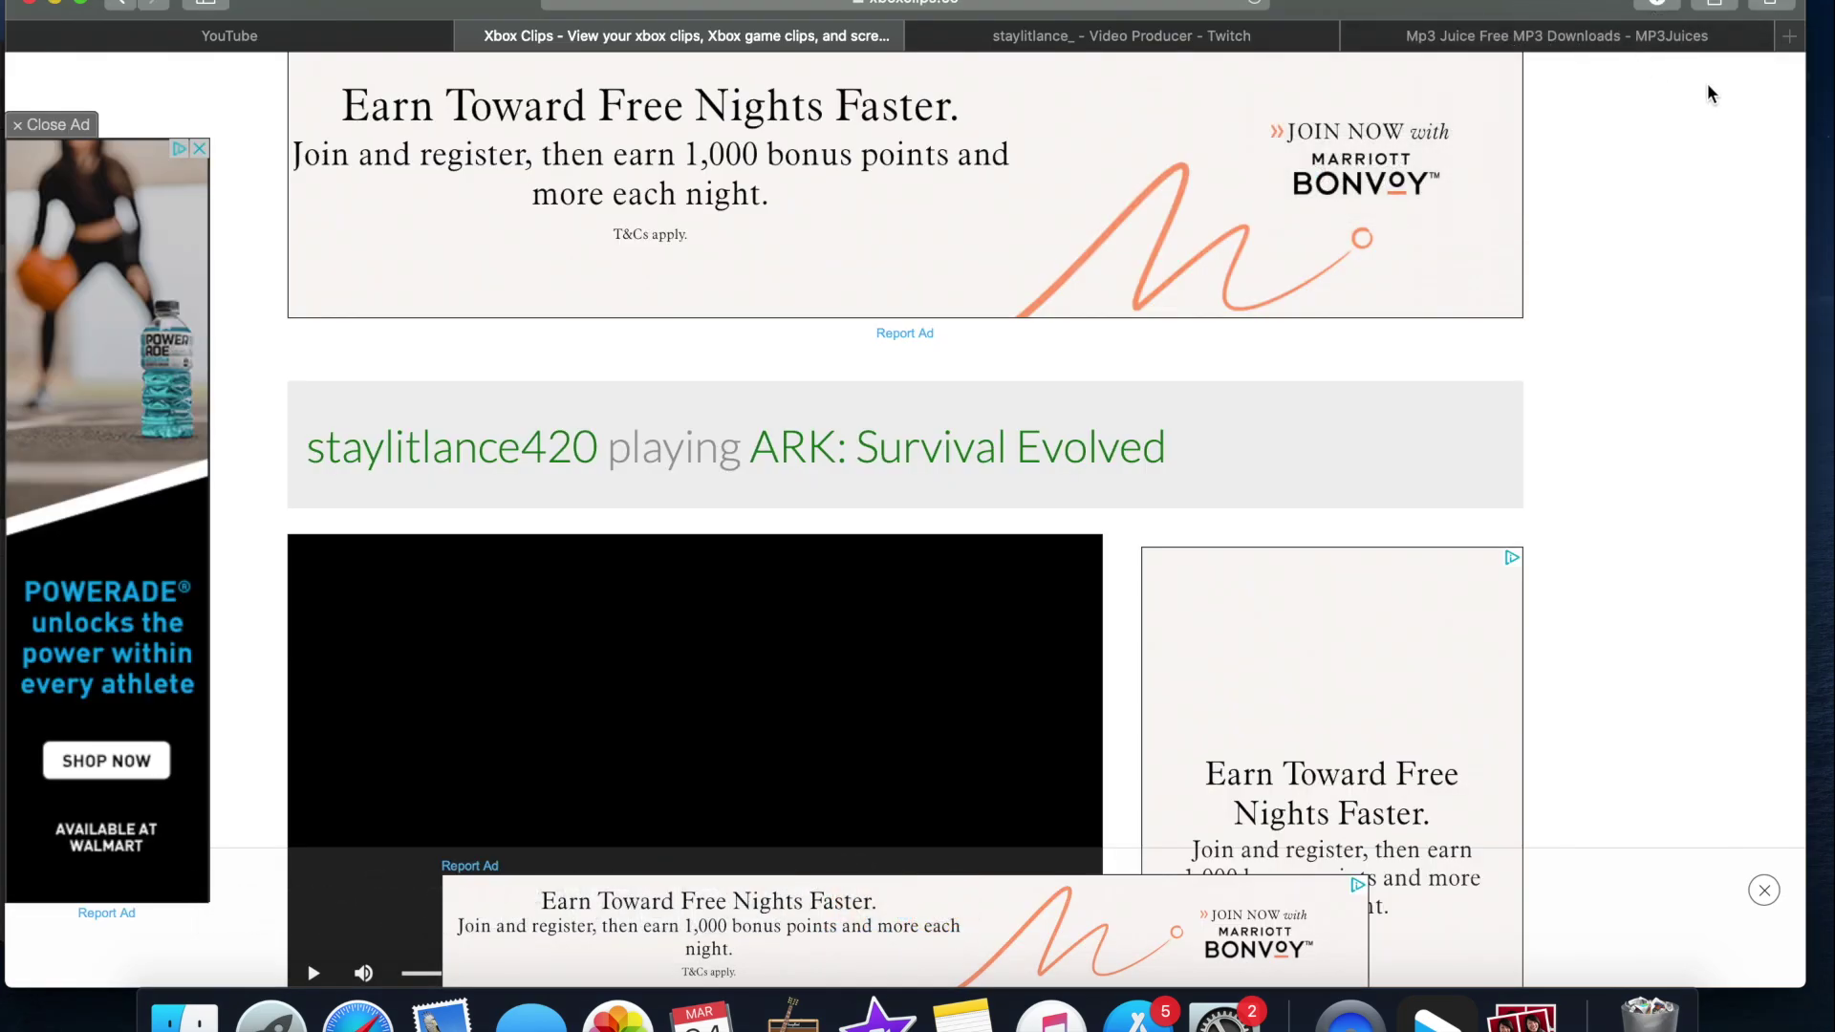
click(1607, 42)
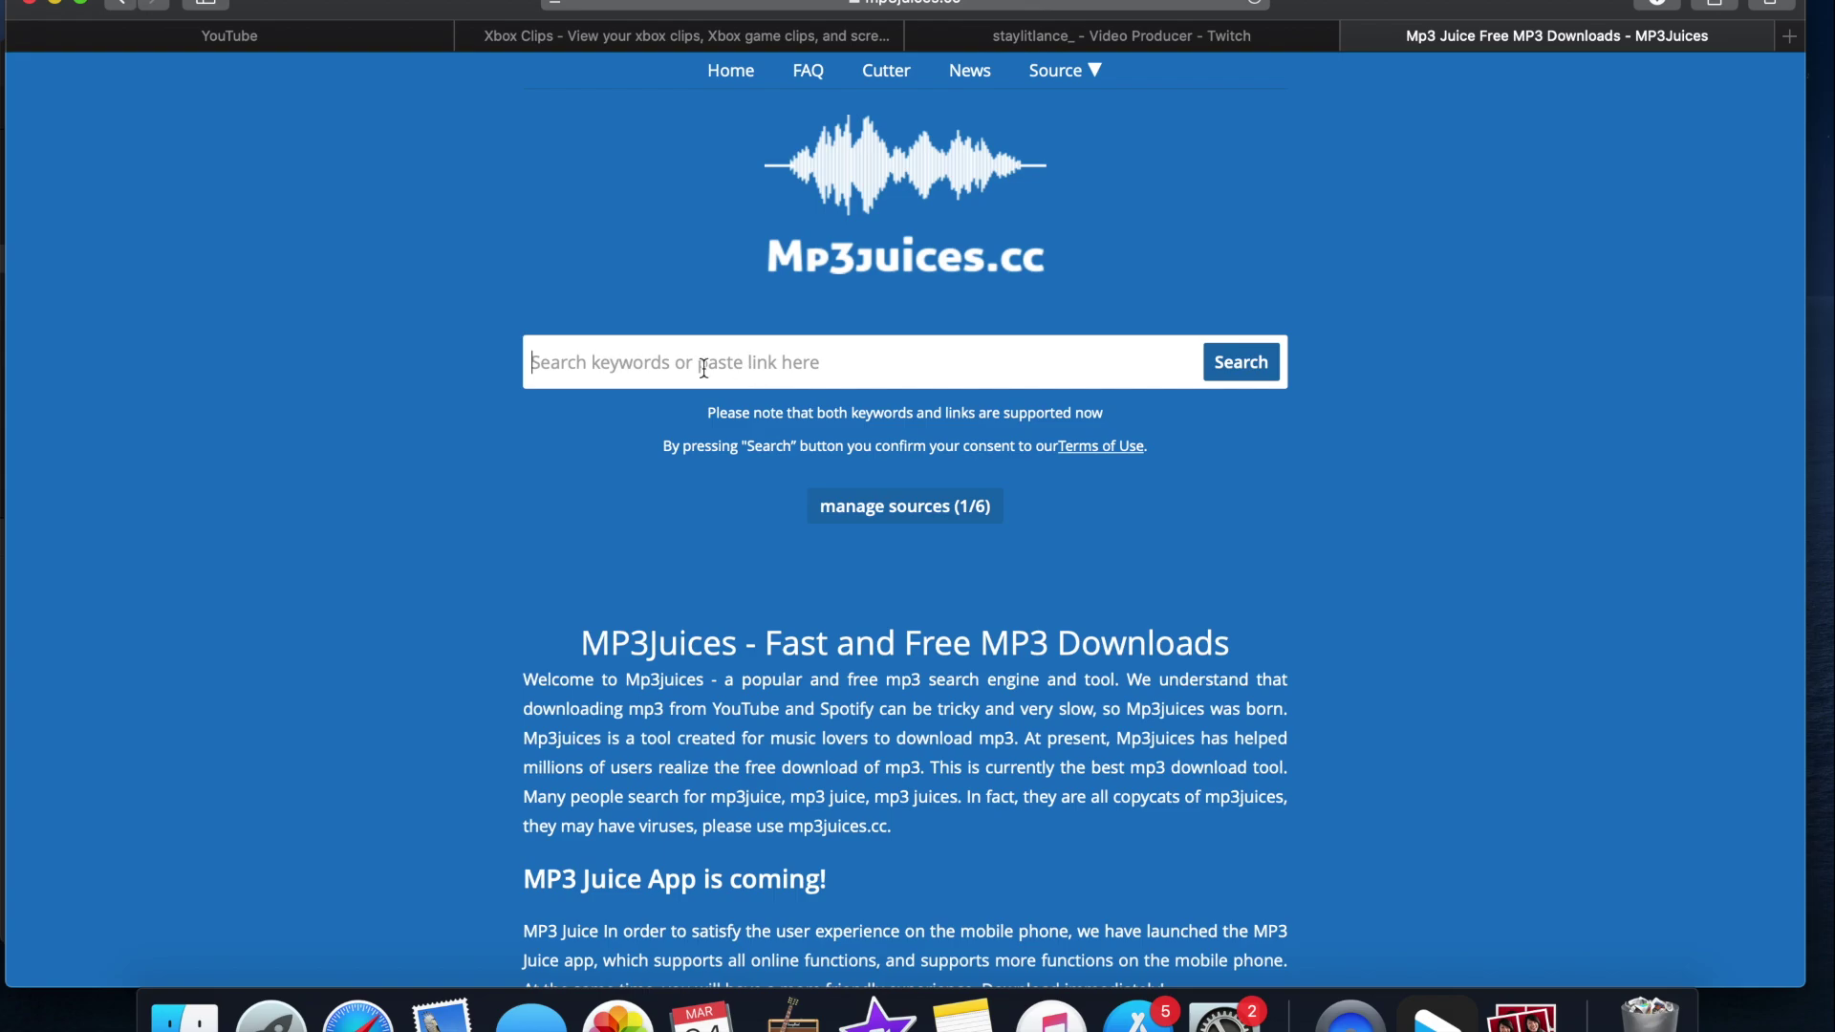
scroll(416, 831, down, 10)
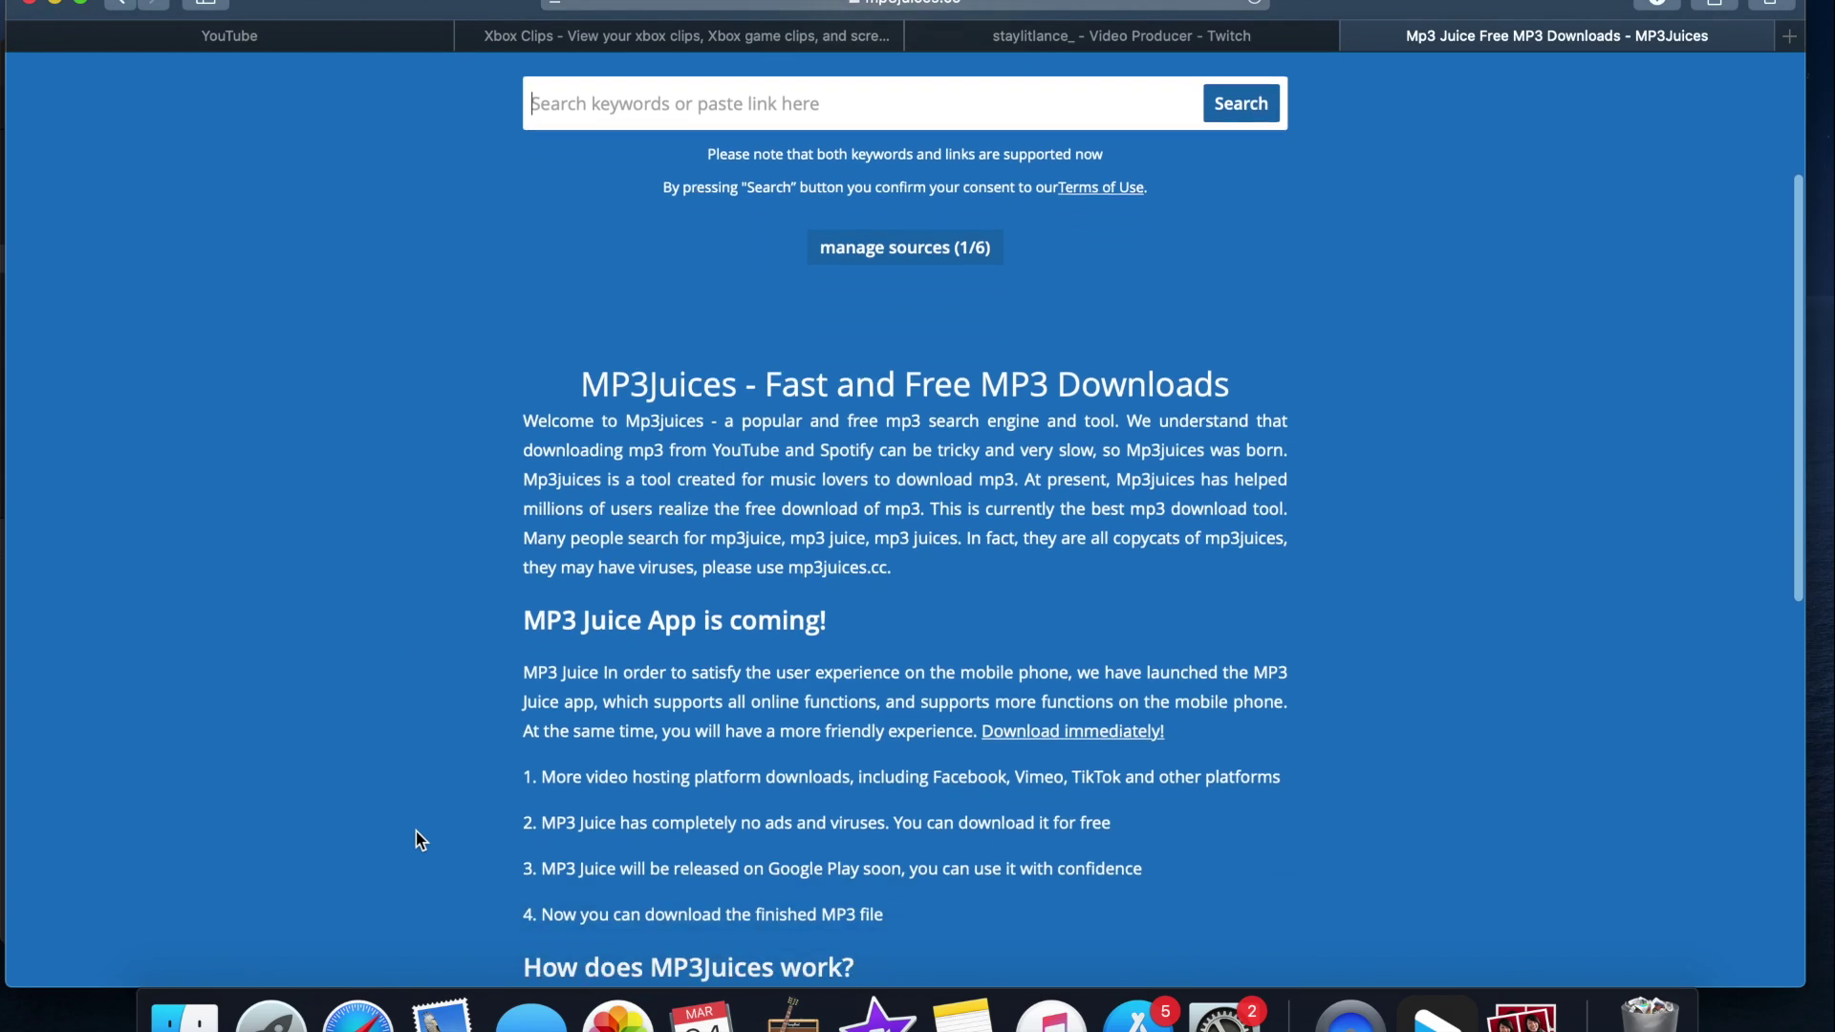
scroll(416, 832, up, 10)
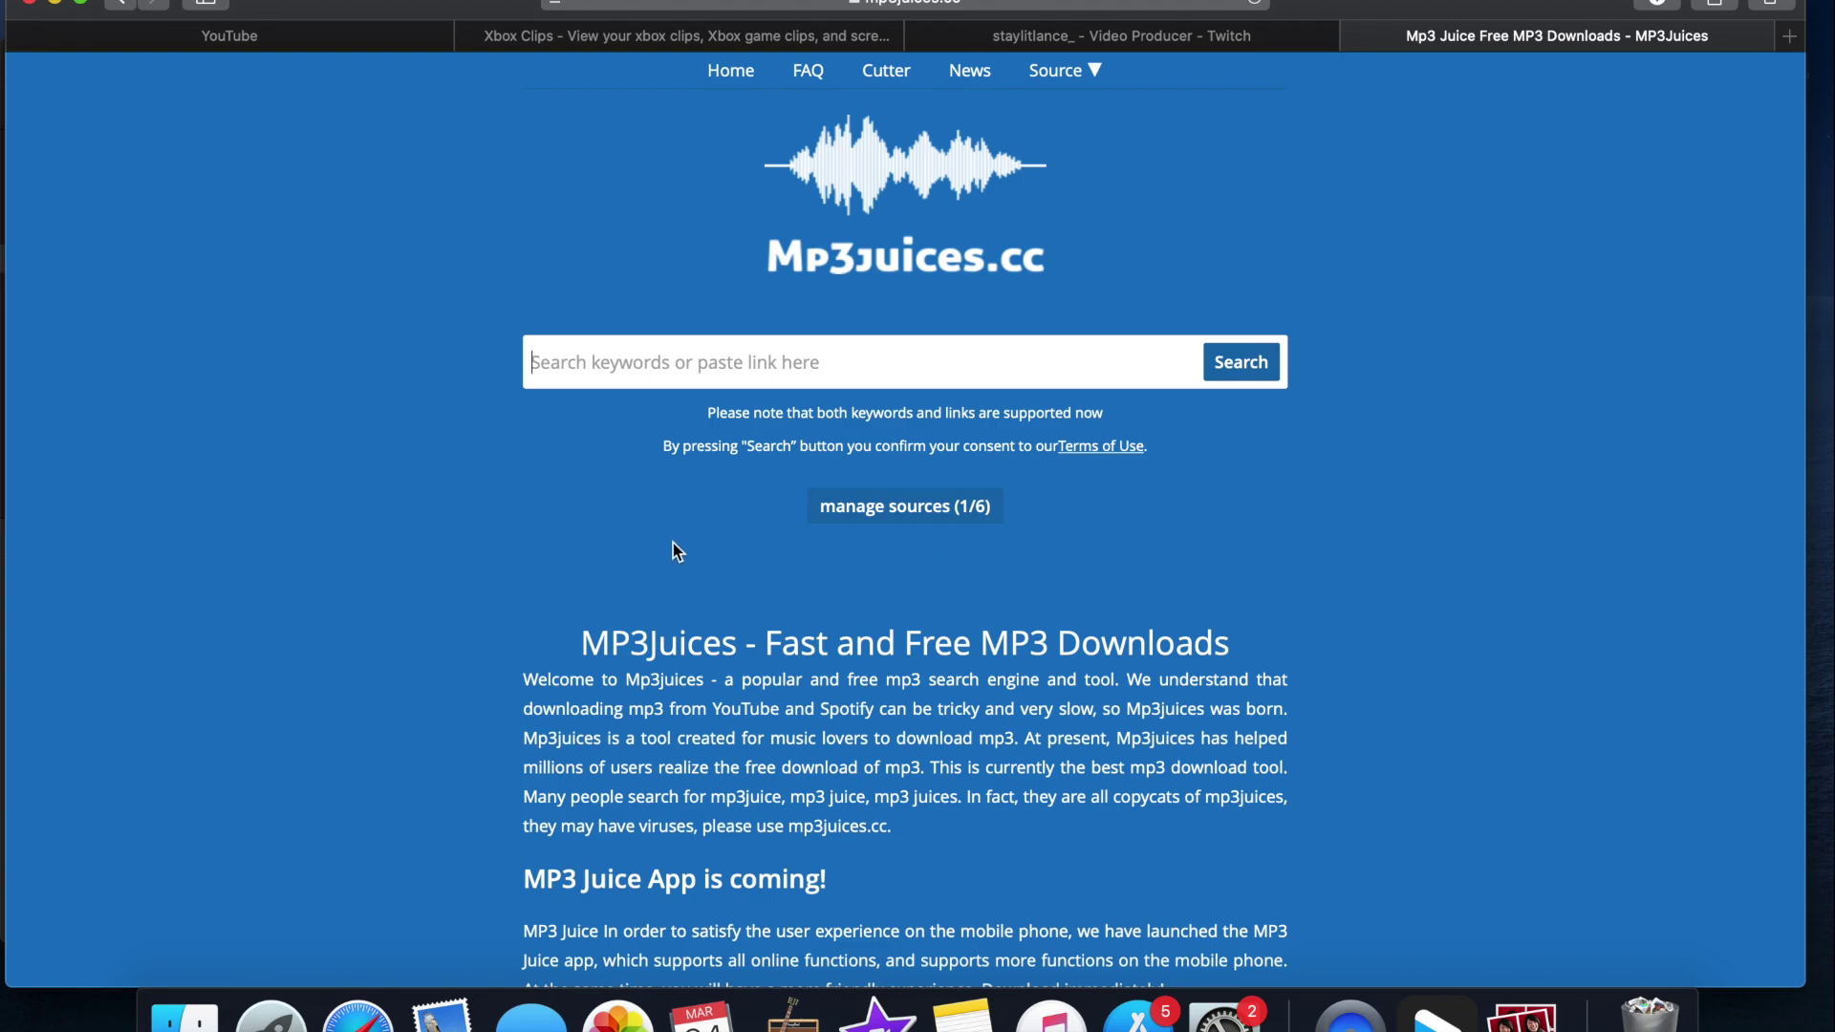
Step: Check the browser's recent downloads and close the Music window
click(1657, 2)
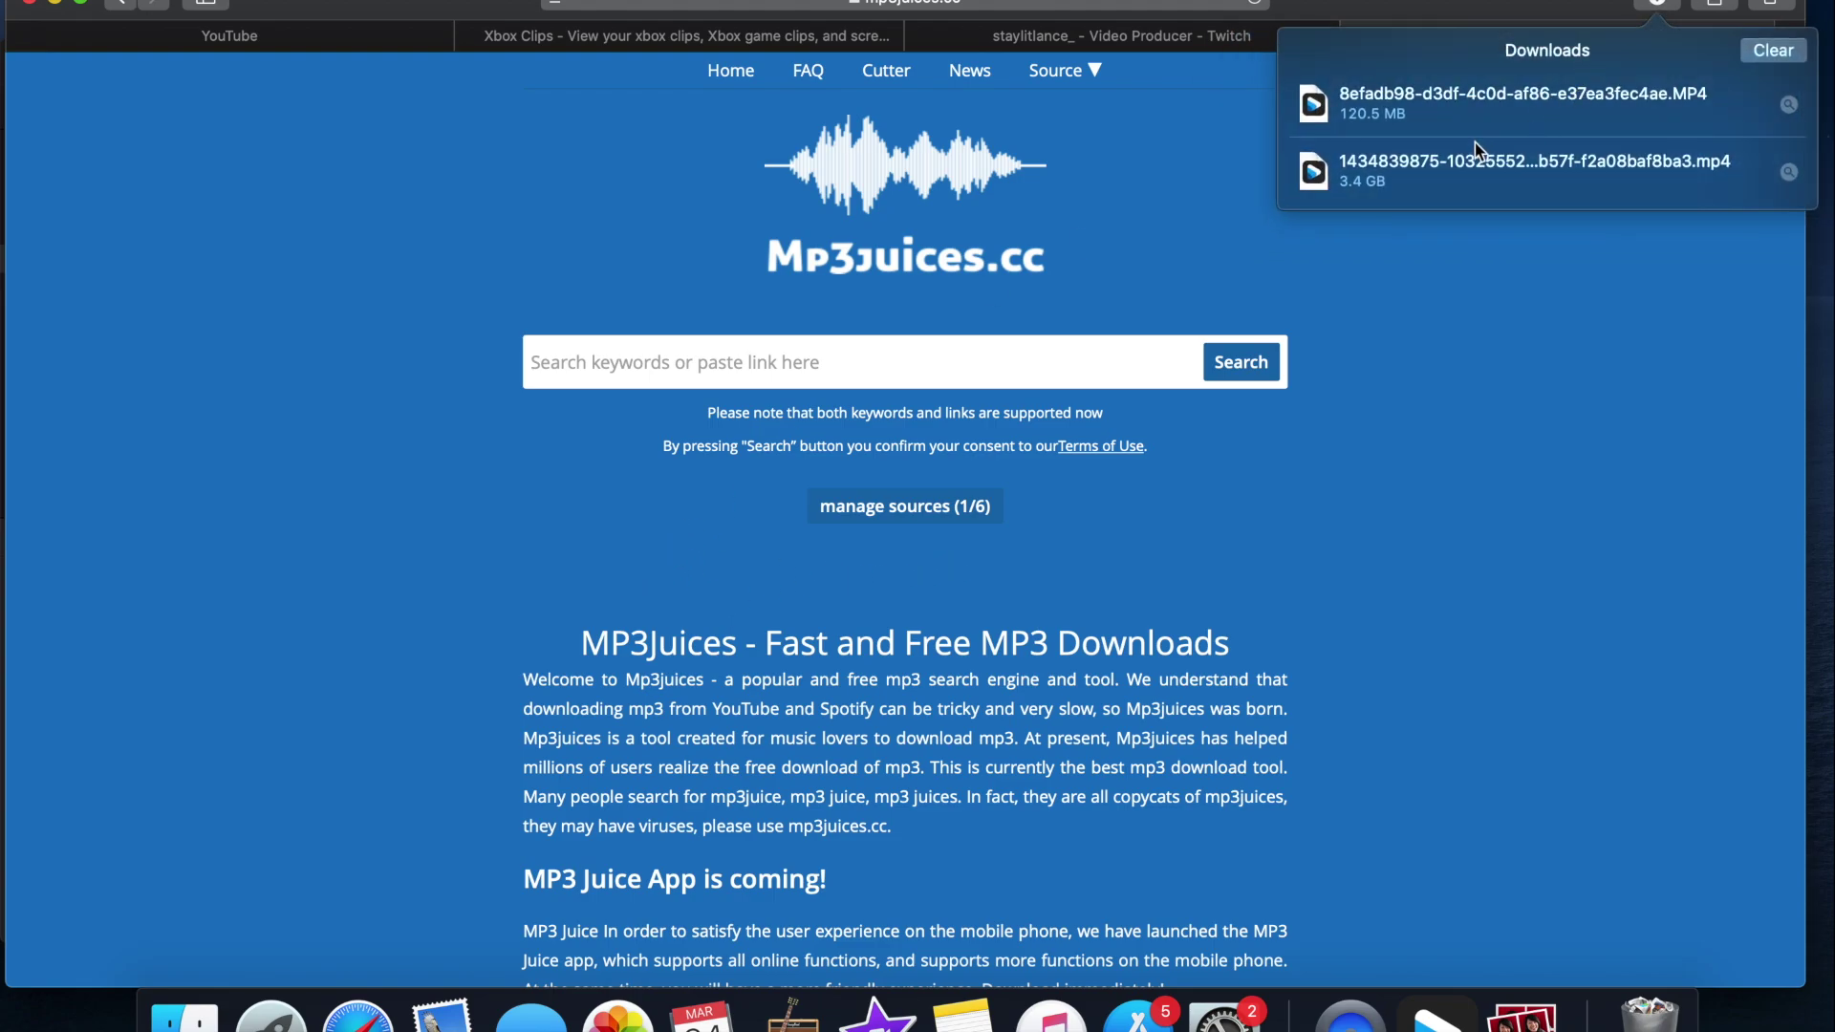
click(1233, 172)
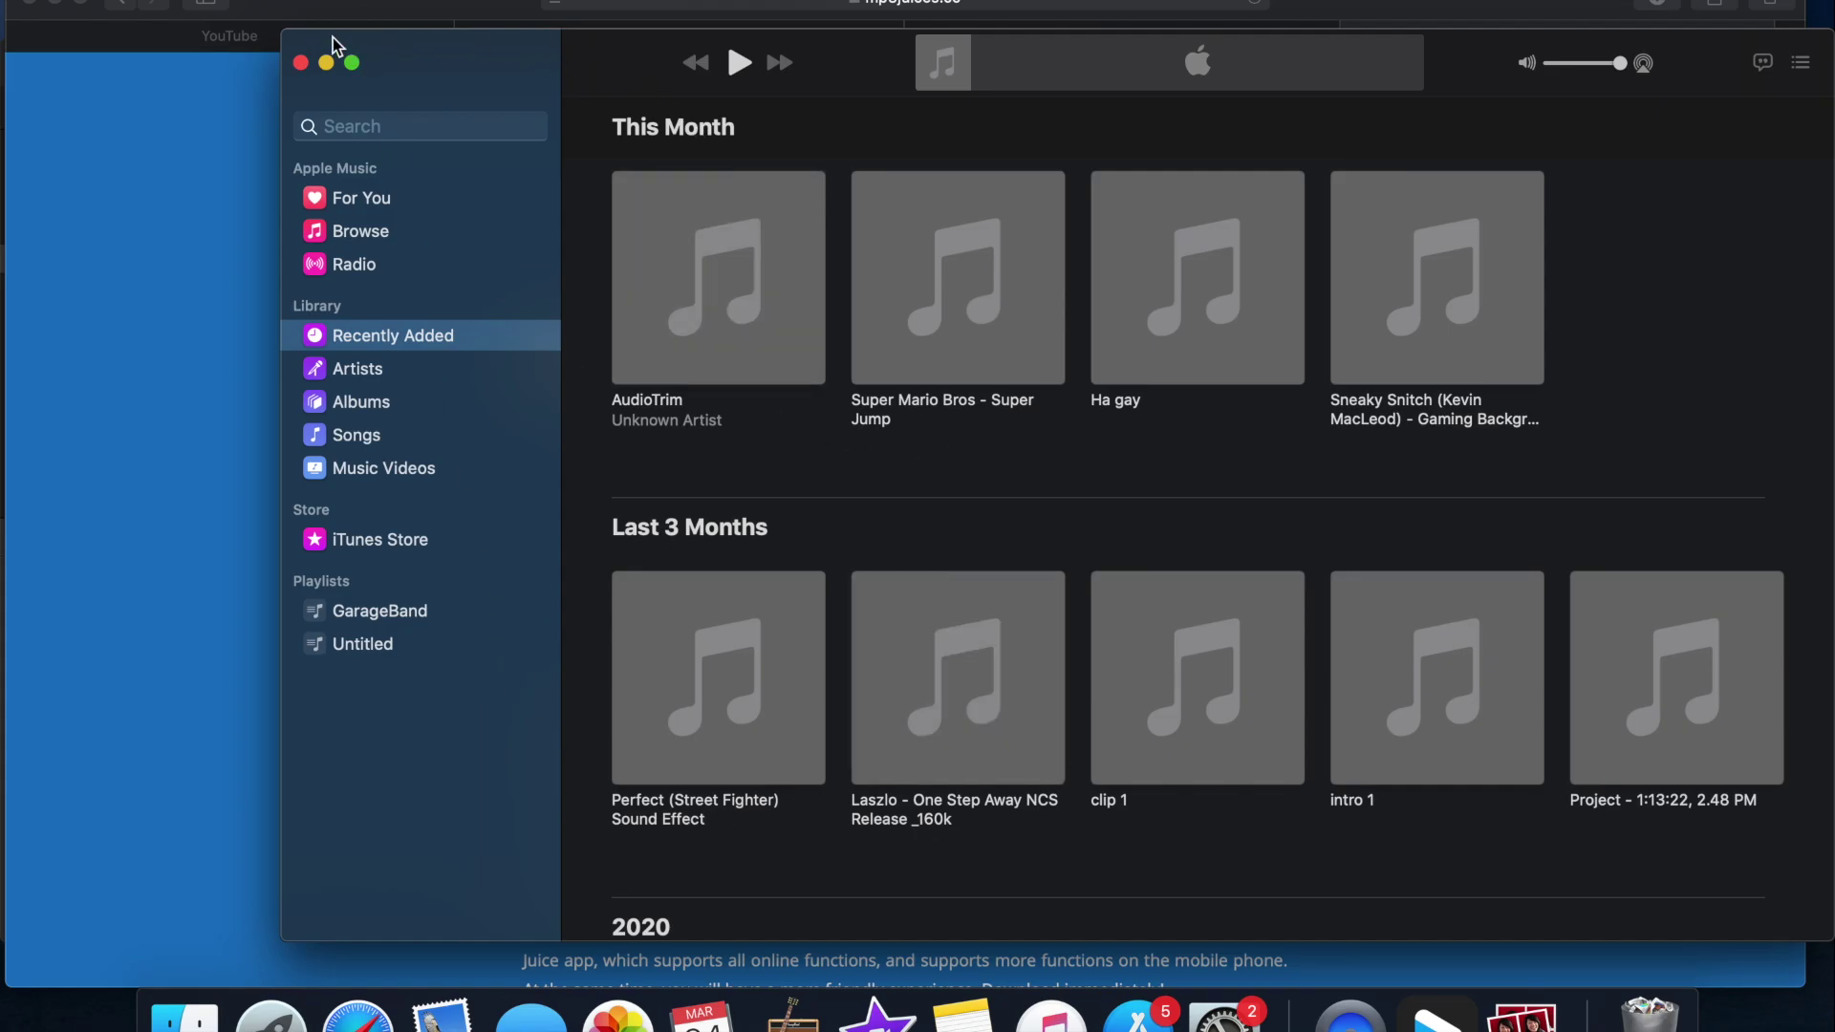
click(299, 62)
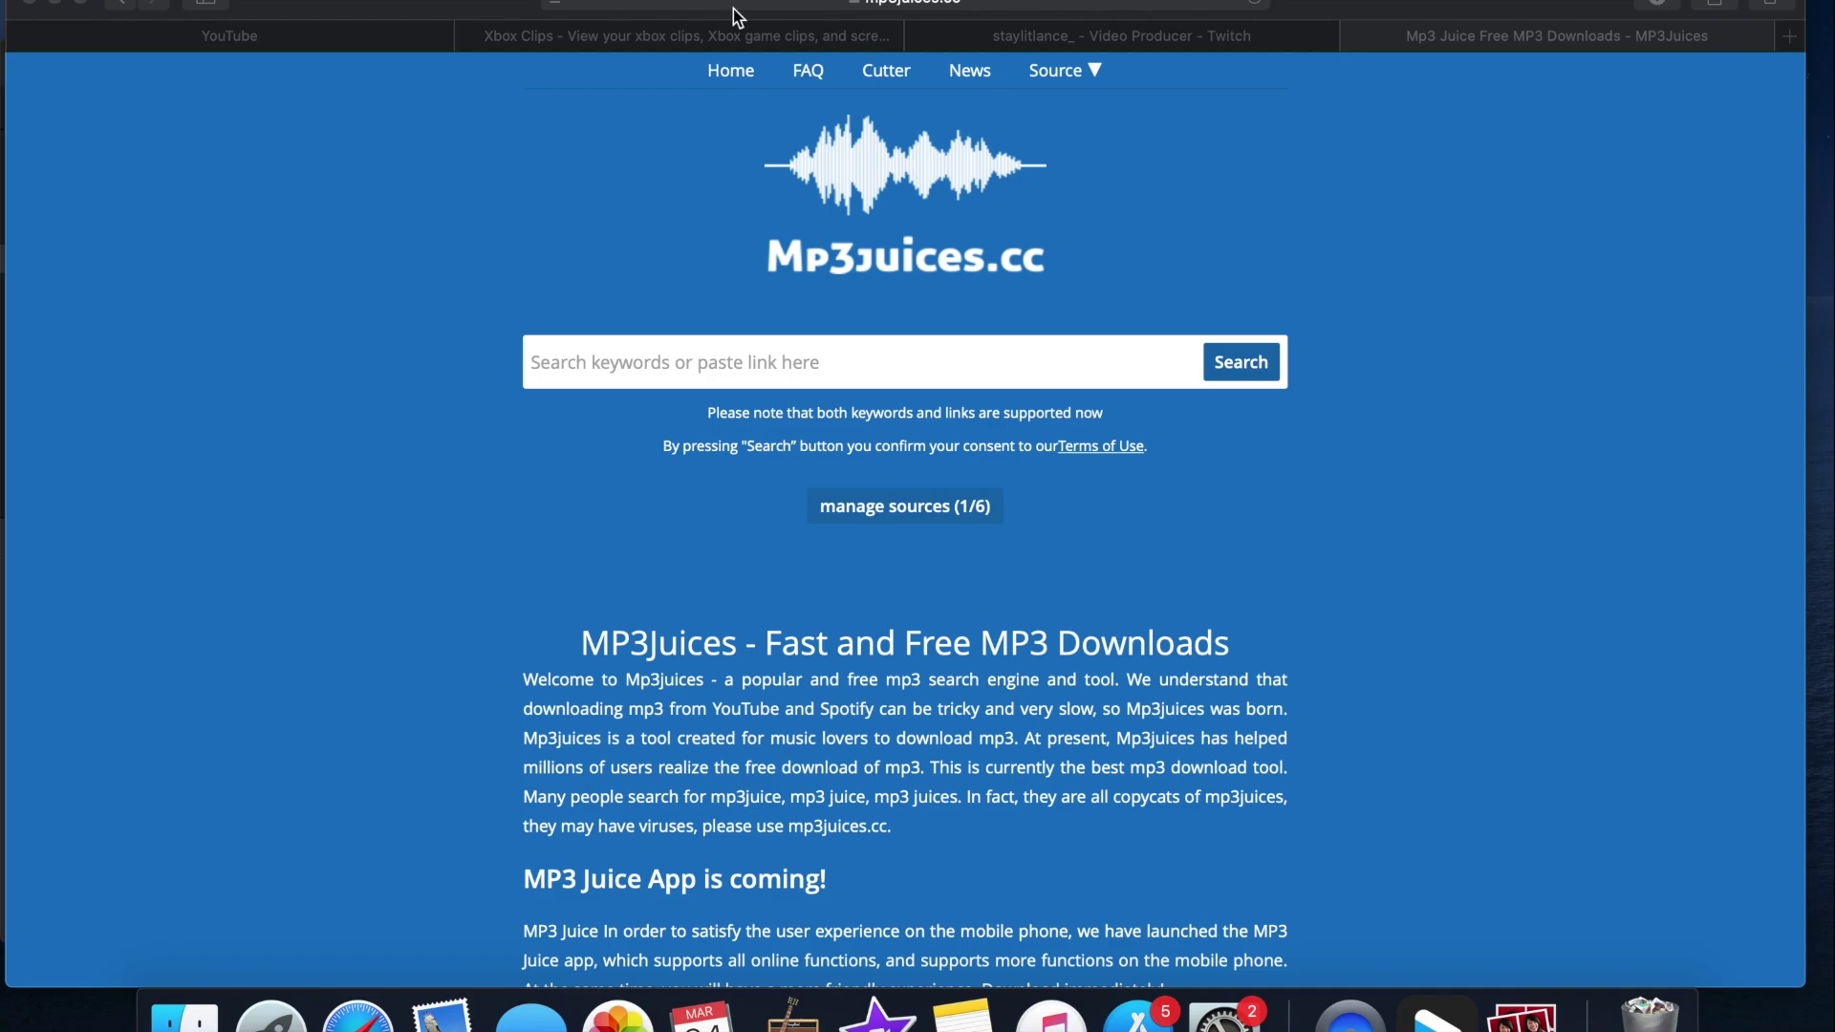
Step: Minimize the browser window and move the iMovie window aside to uncover the desktop folders
click(1104, 39)
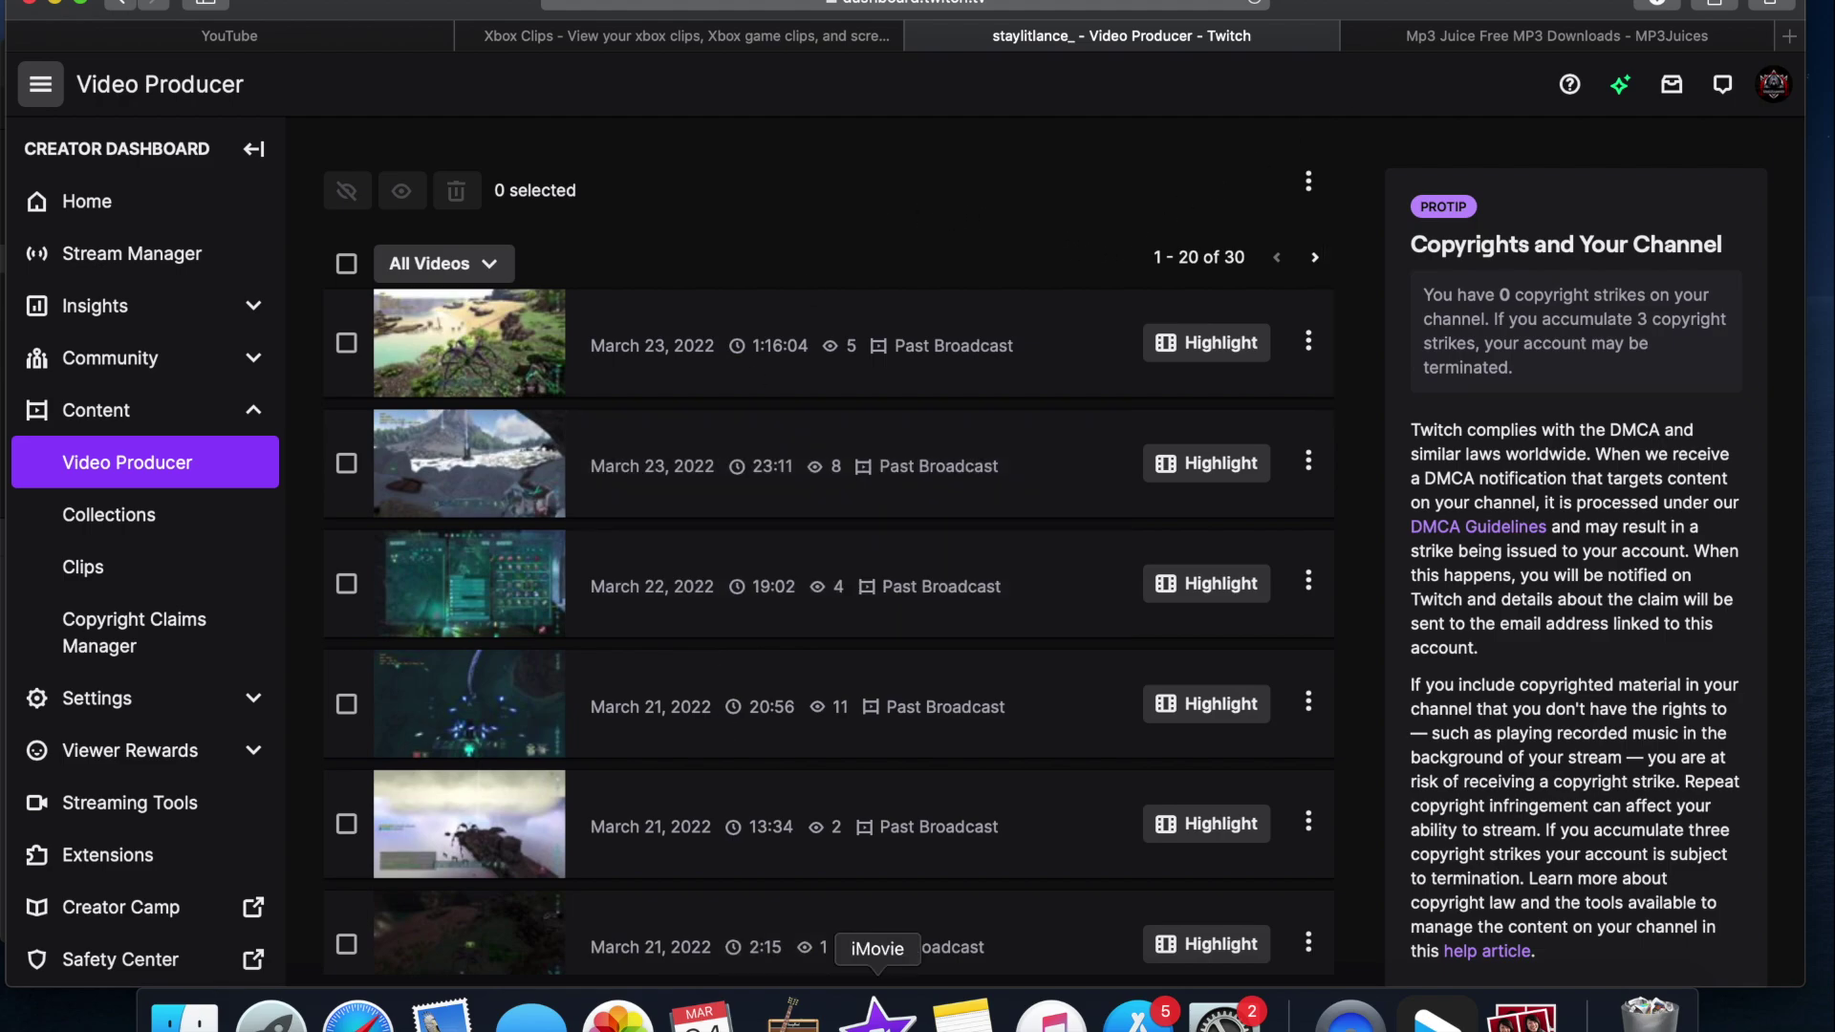
click(877, 1014)
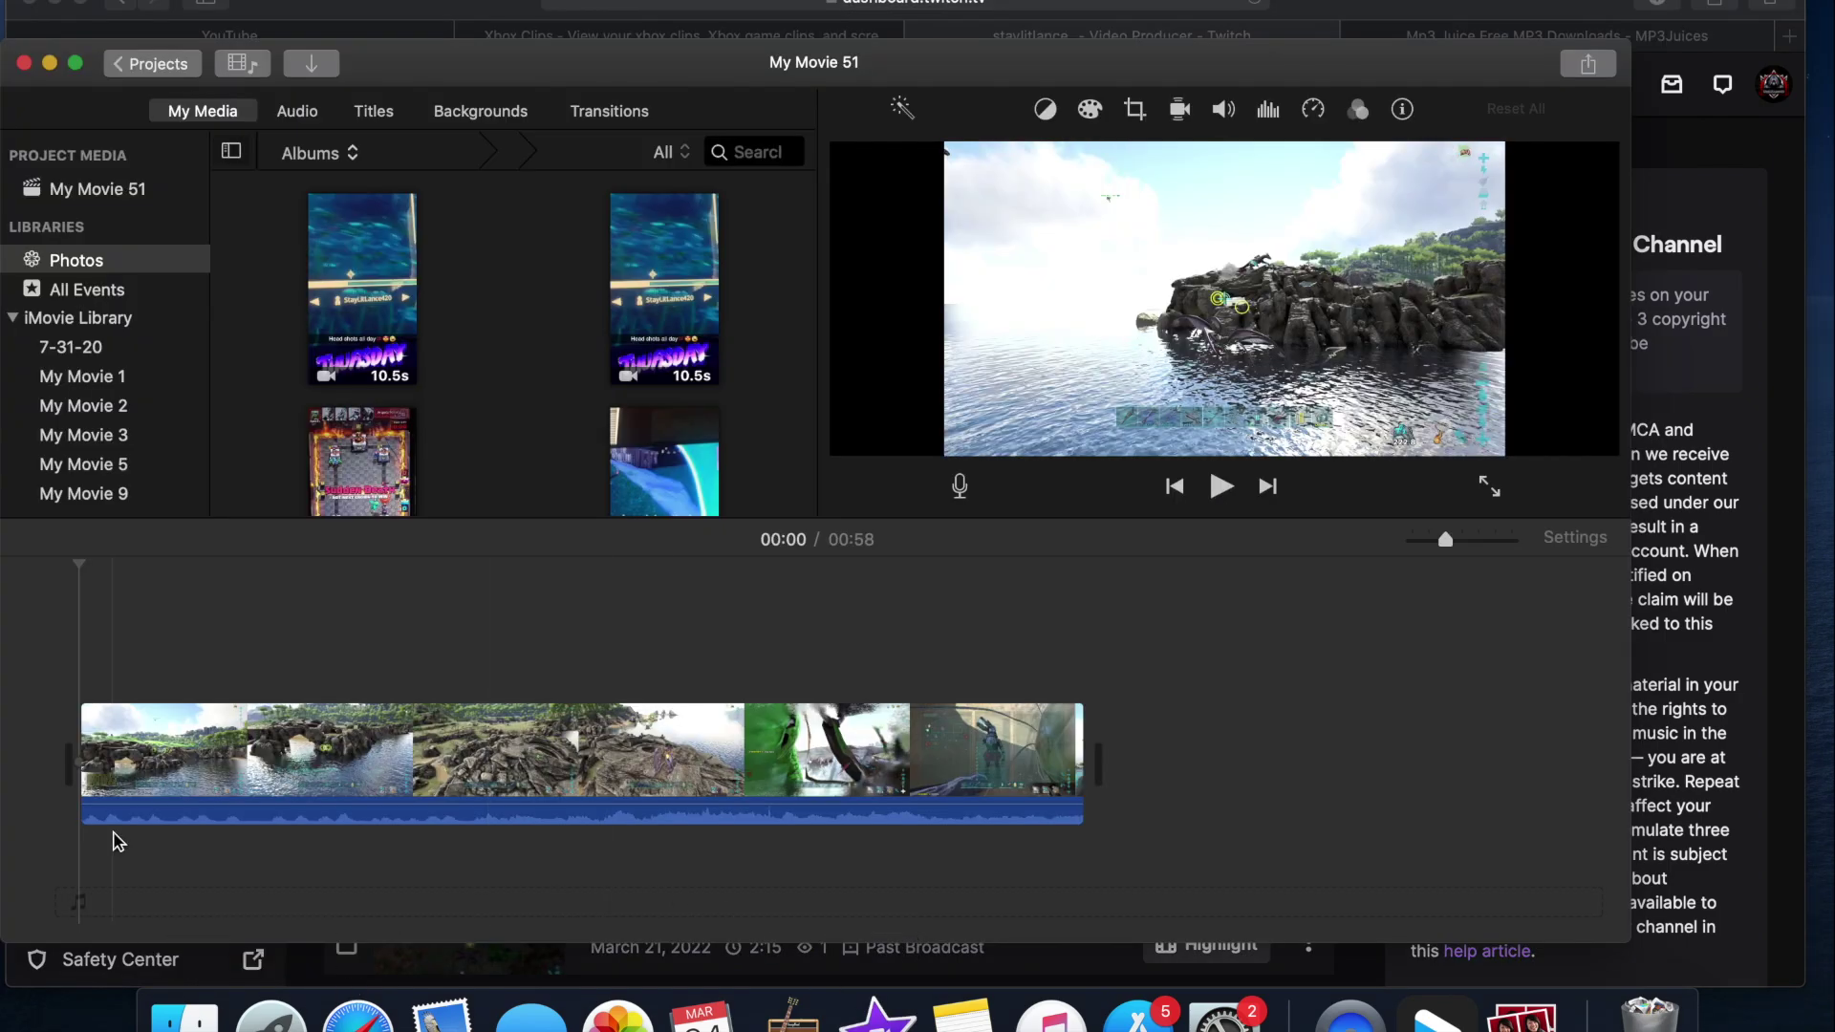
drag(337, 4, 566, 516)
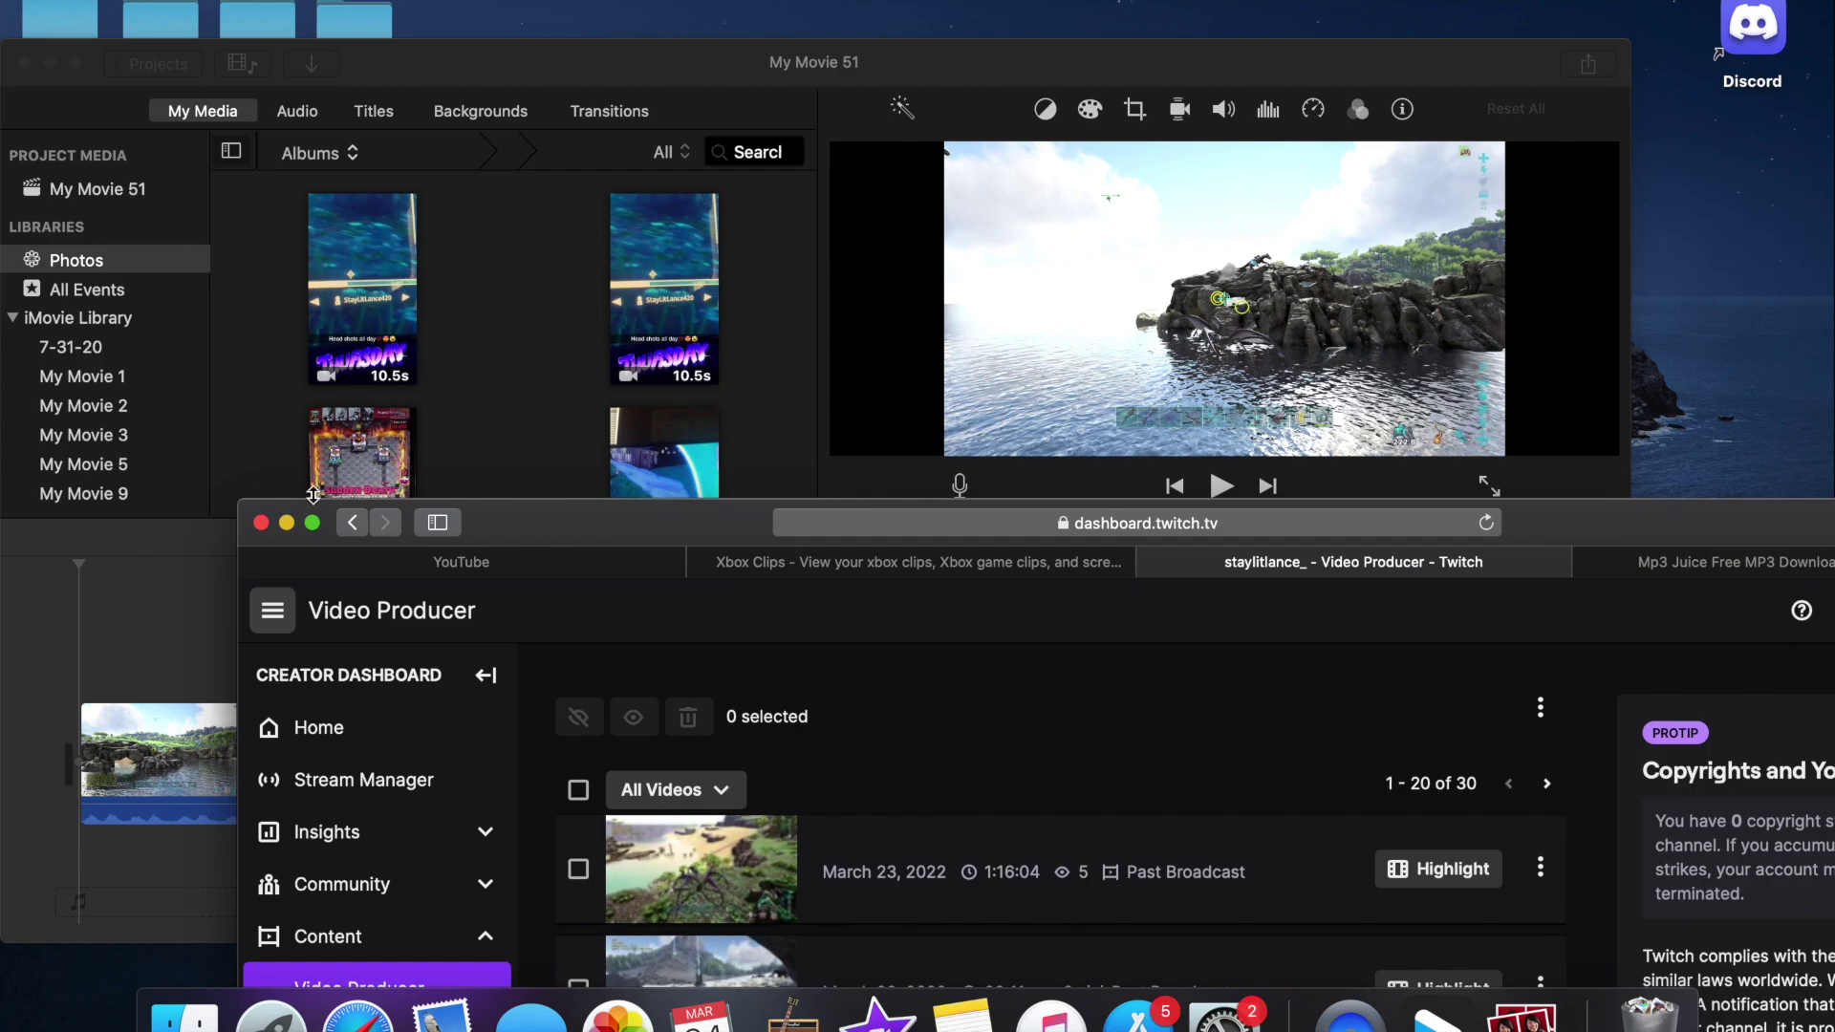
click(285, 523)
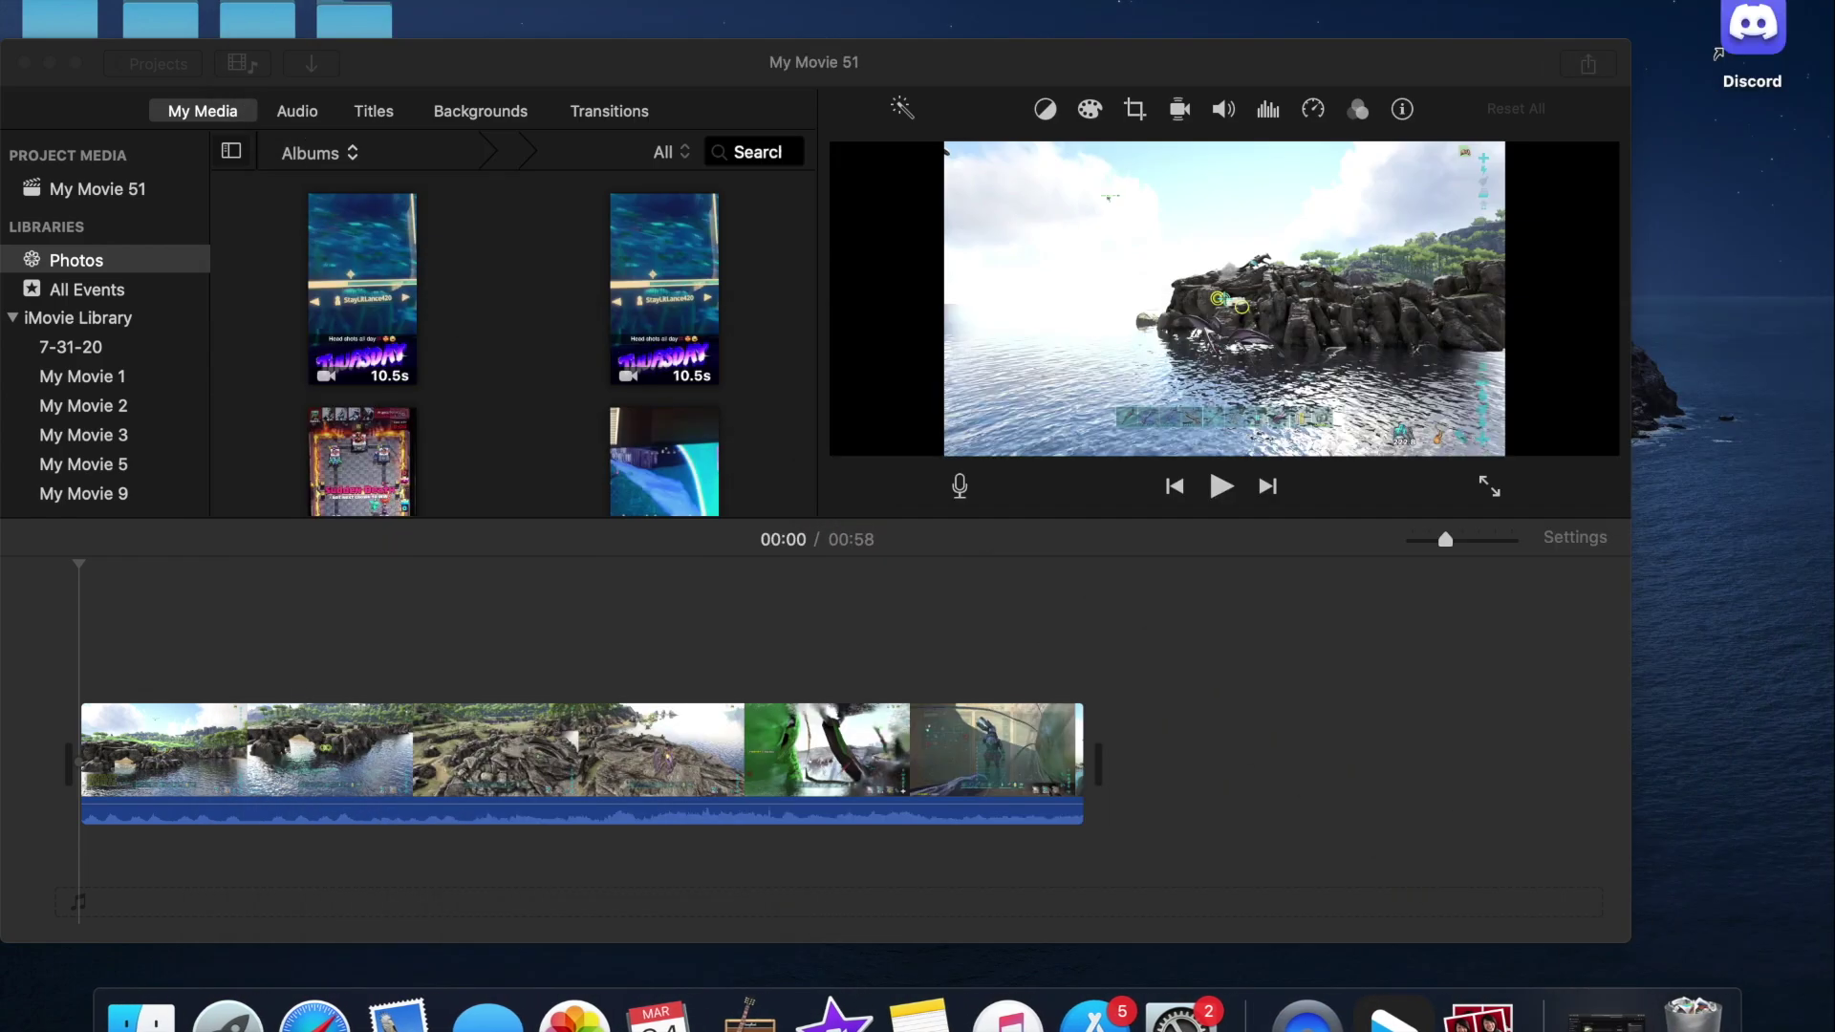
drag(427, 54, 641, 66)
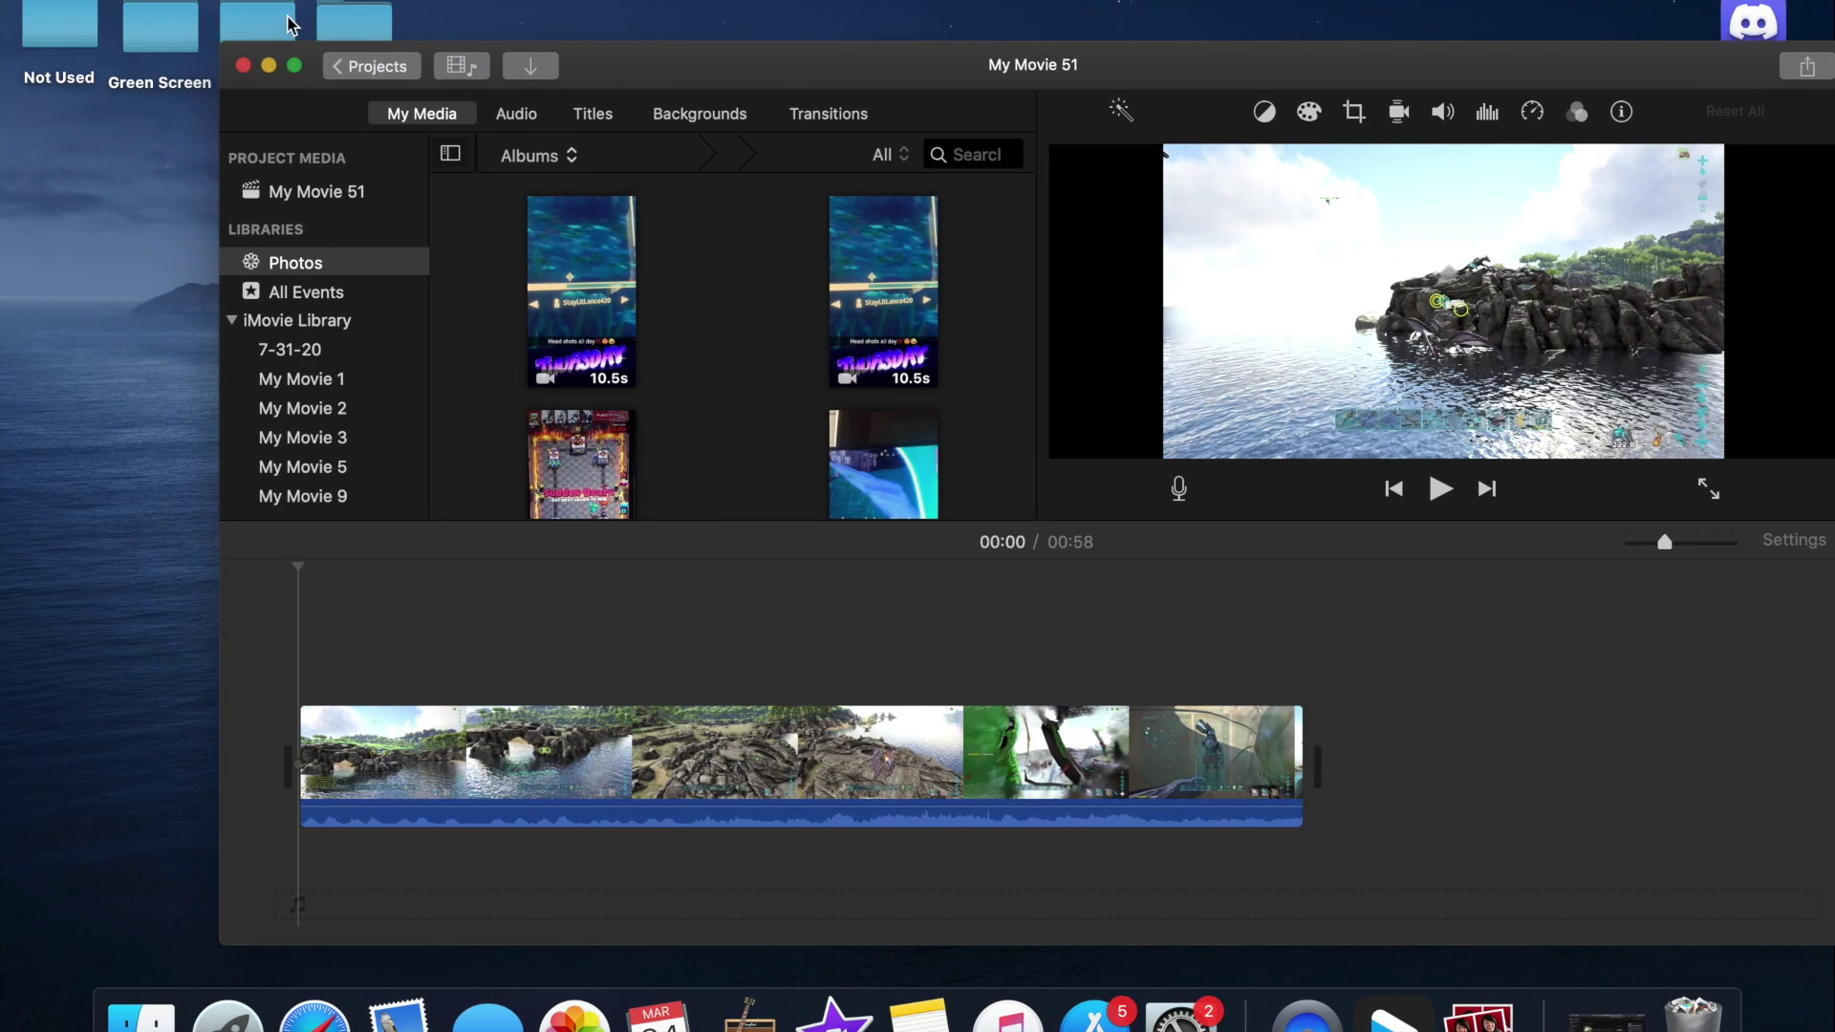
Step: Open the desktop Music folder and add the Sub Urban - Cradles MP3 to the timeline beneath the gameplay clip
double_click(386, 19)
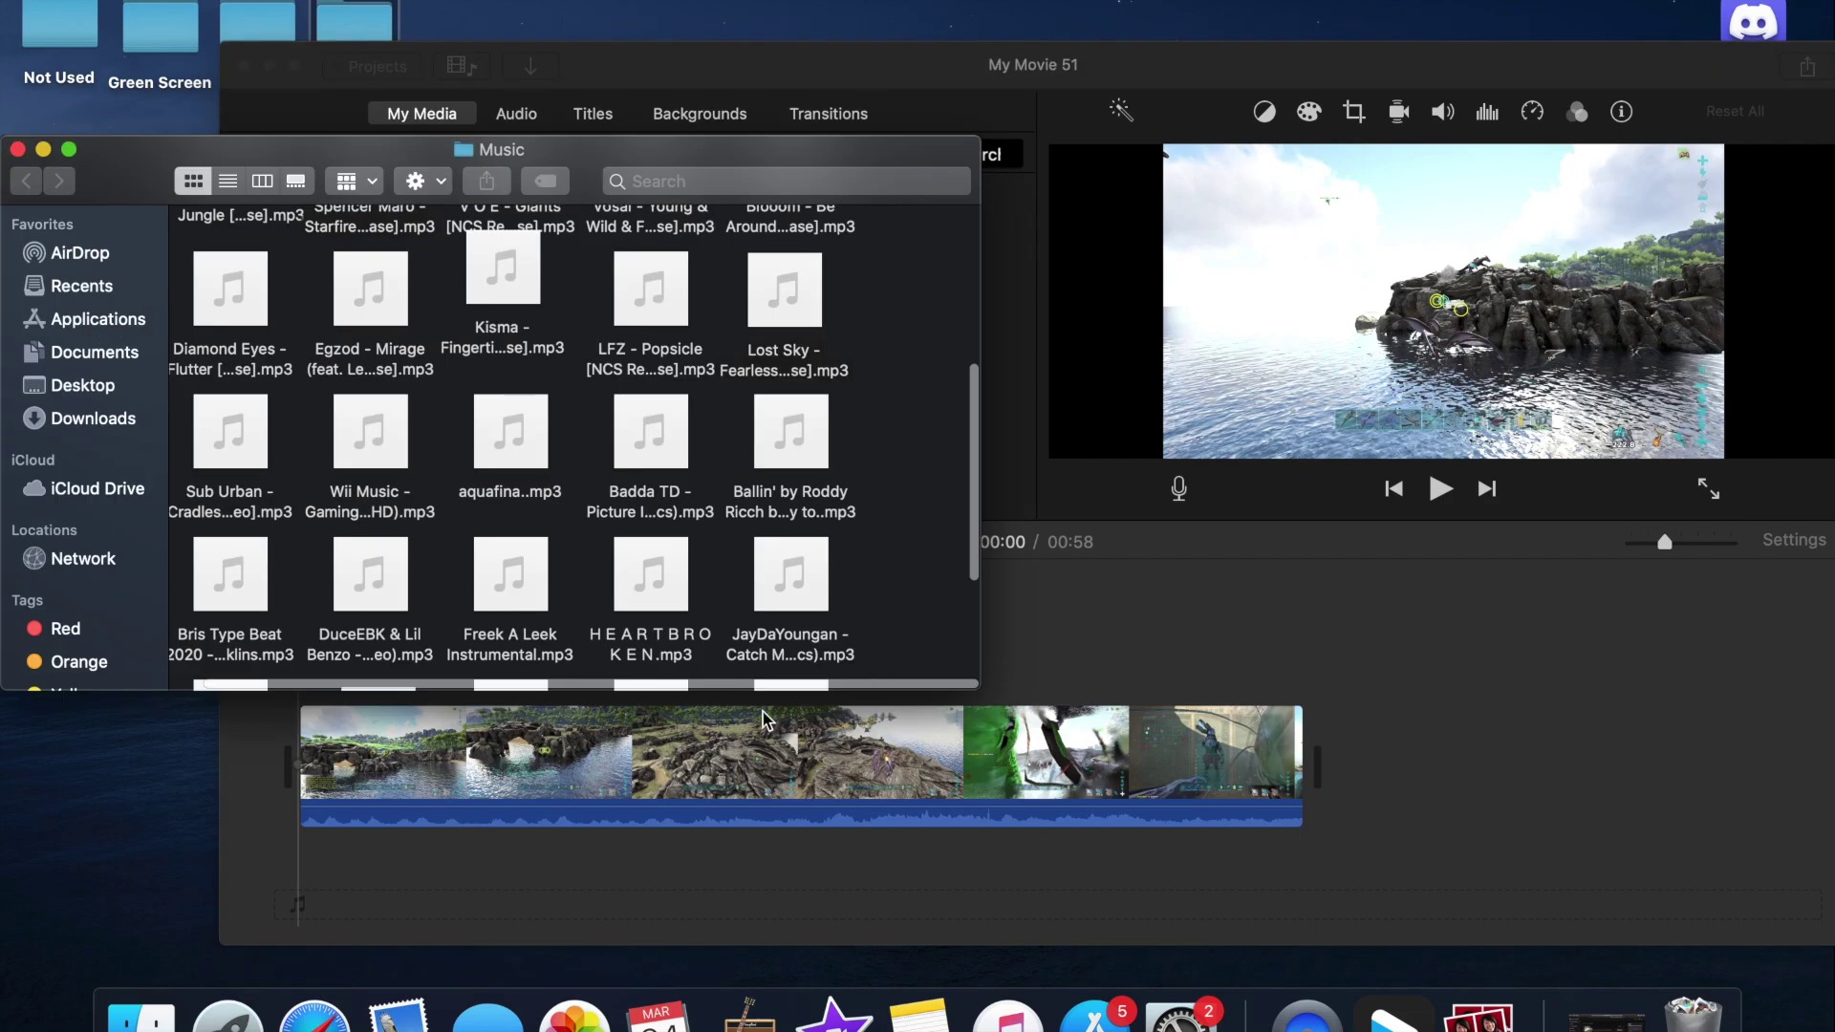
scroll(686, 573, up, 10)
scroll(708, 545, down, 5)
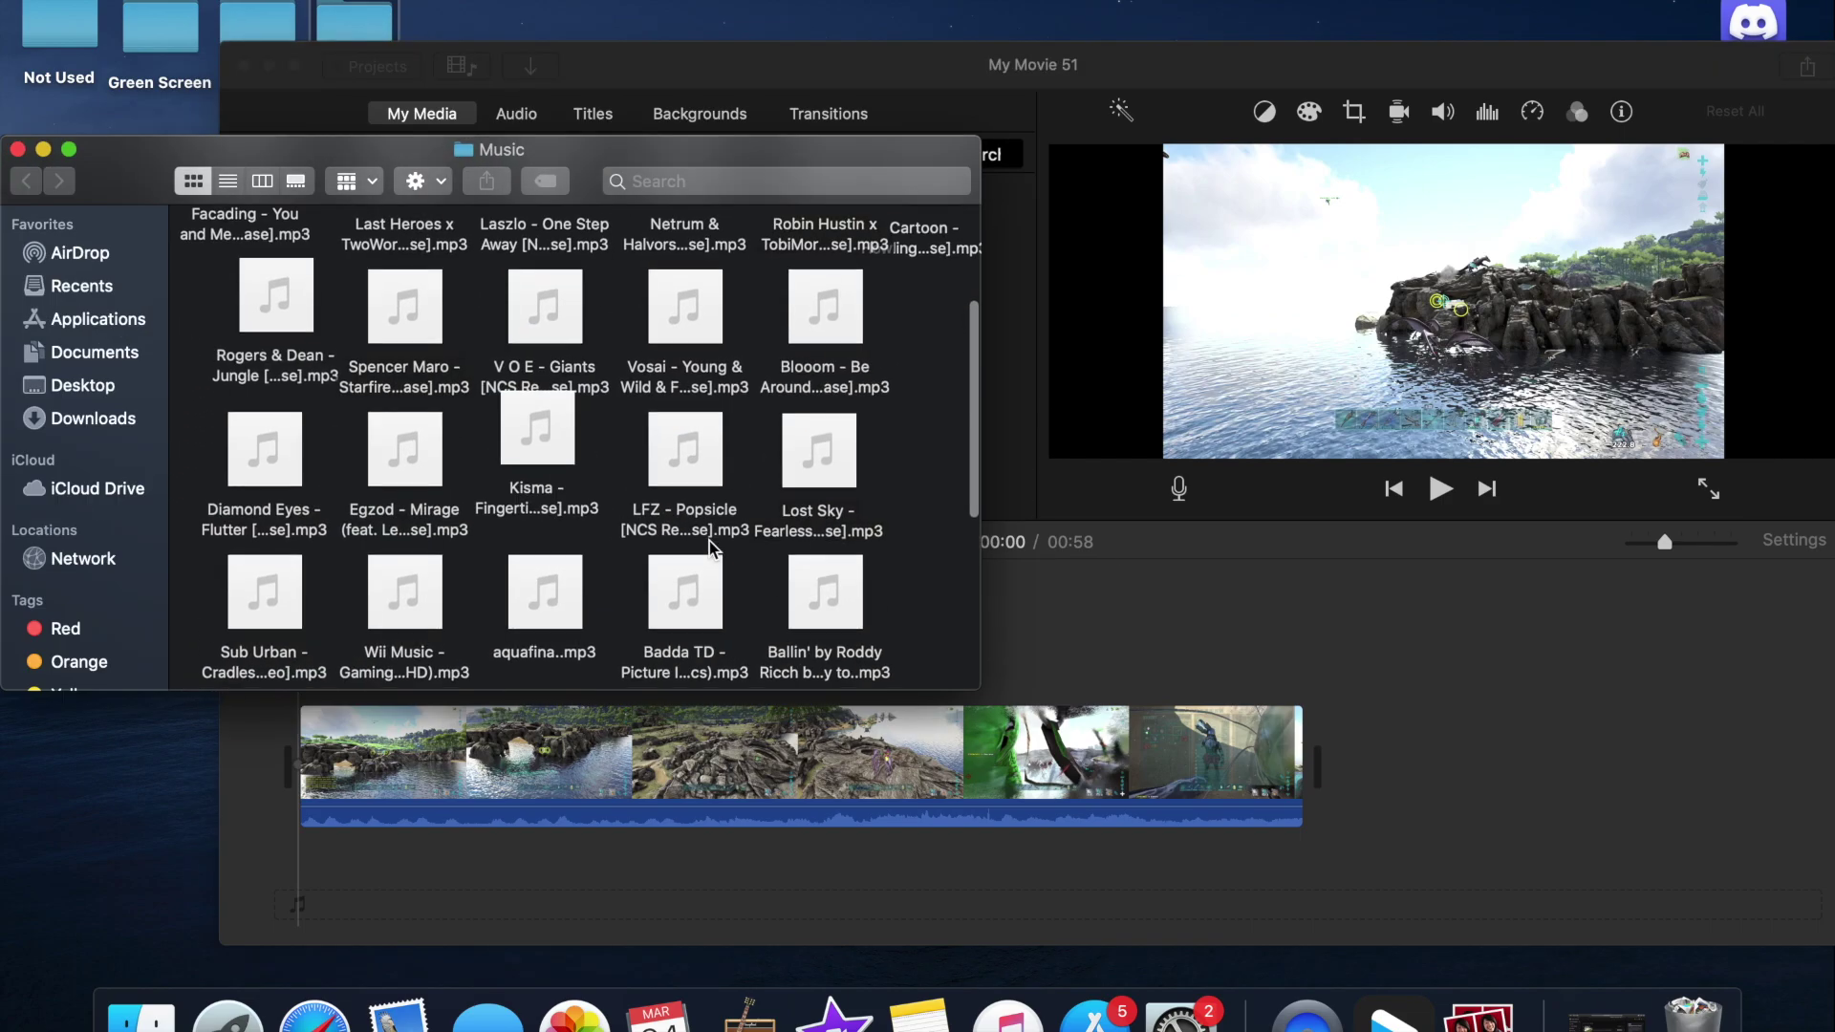
drag(263, 594, 325, 879)
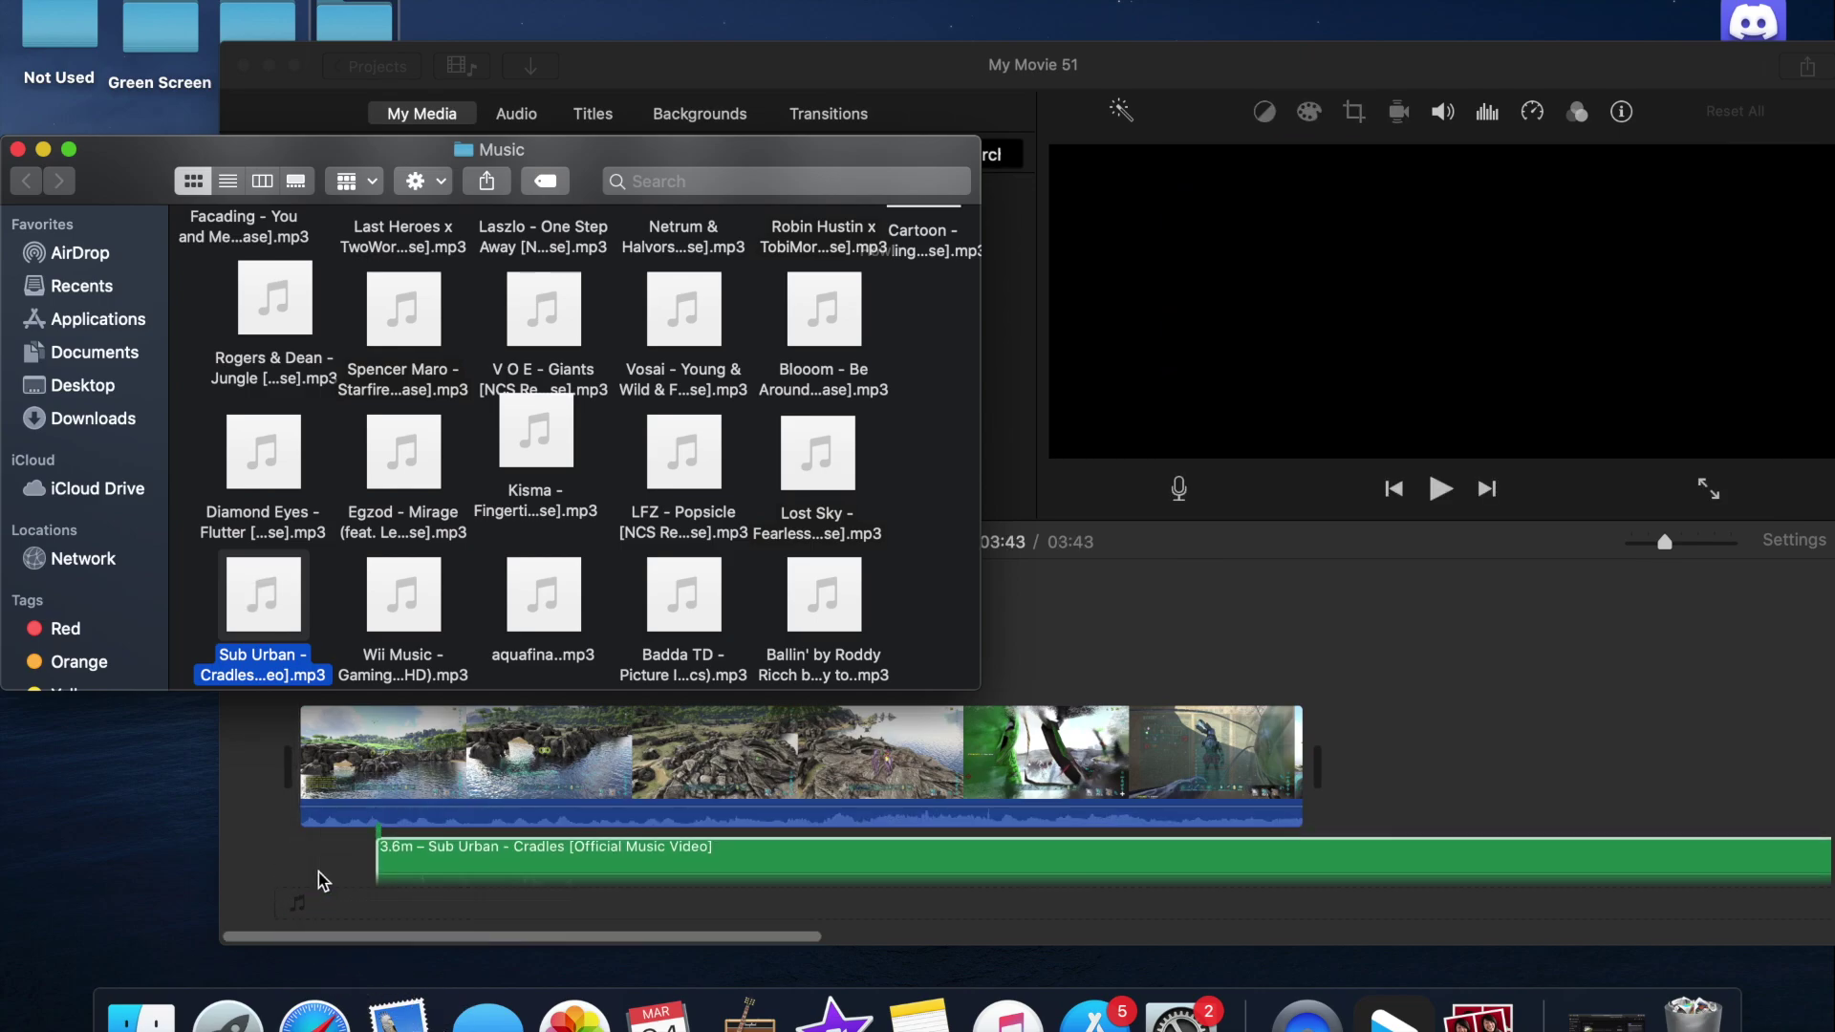
Step: Align the Cradles music track with the start of the gameplay clip and lower its volume
click(428, 858)
drag(401, 852, 325, 850)
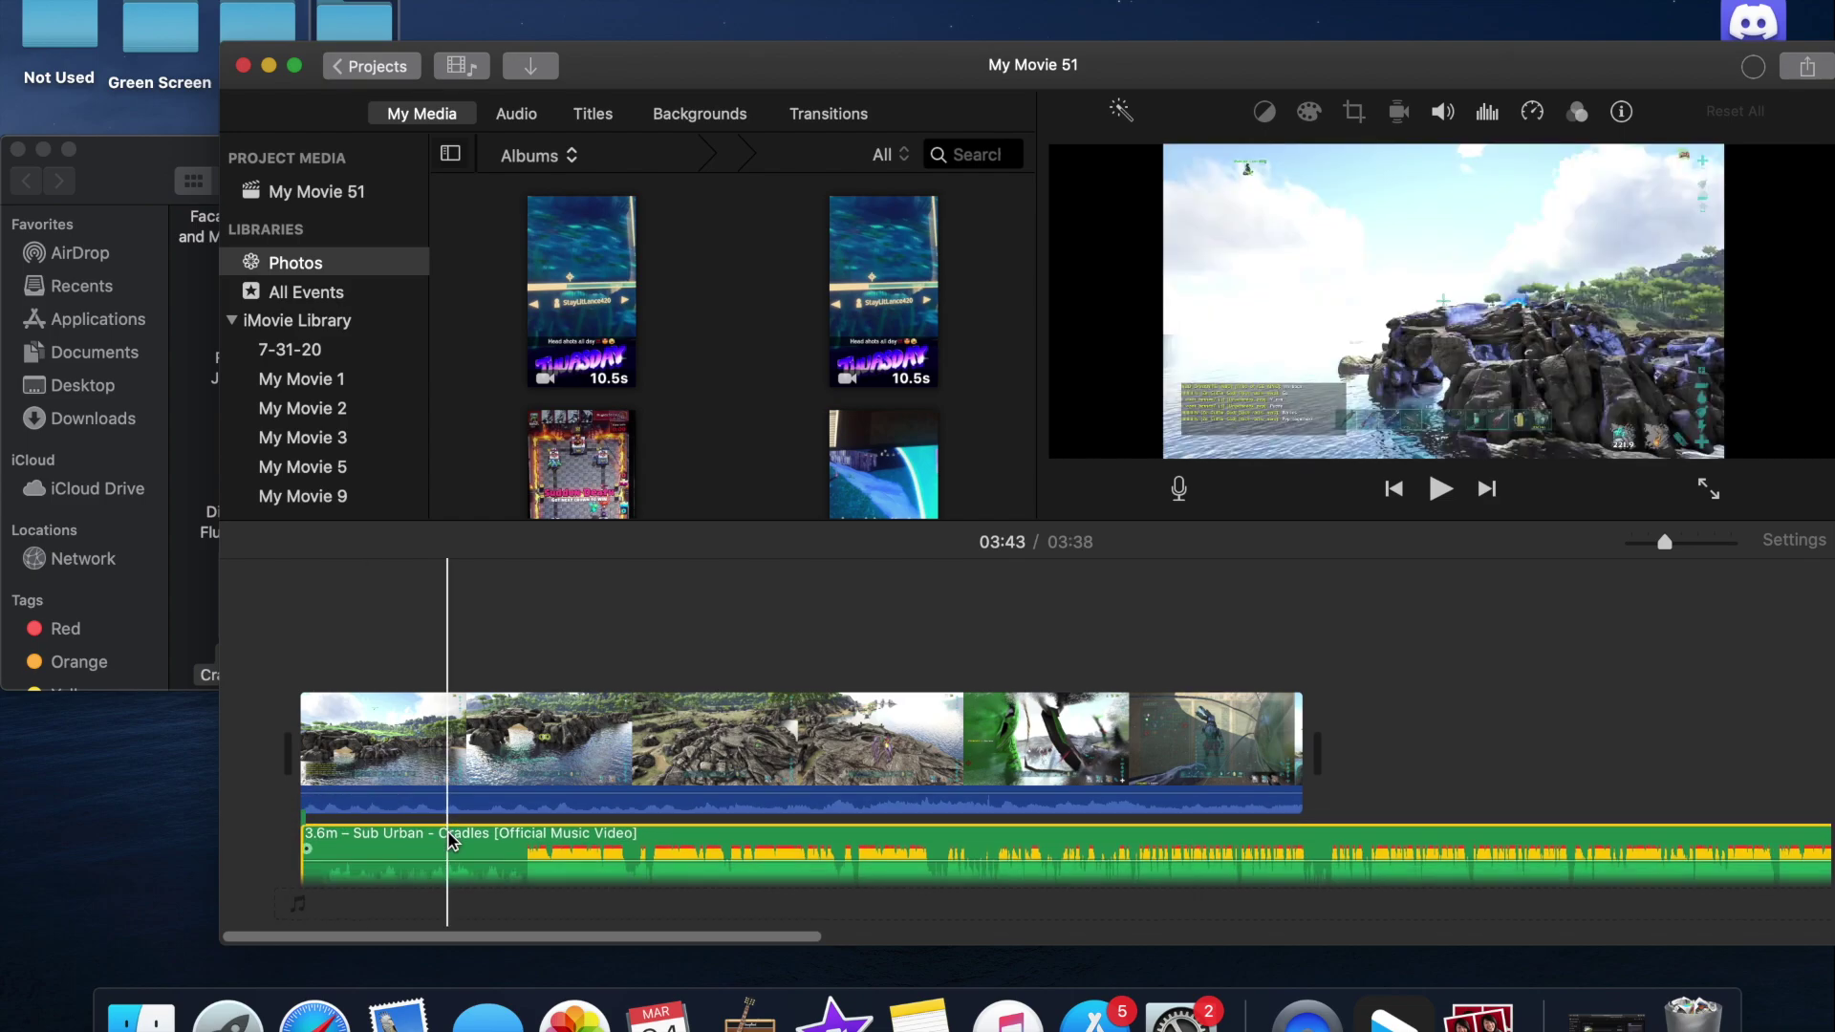
mouse_move(453, 834)
mouse_down()
mouse_move(451, 874)
mouse_move(451, 811)
mouse_move(455, 849)
mouse_up()
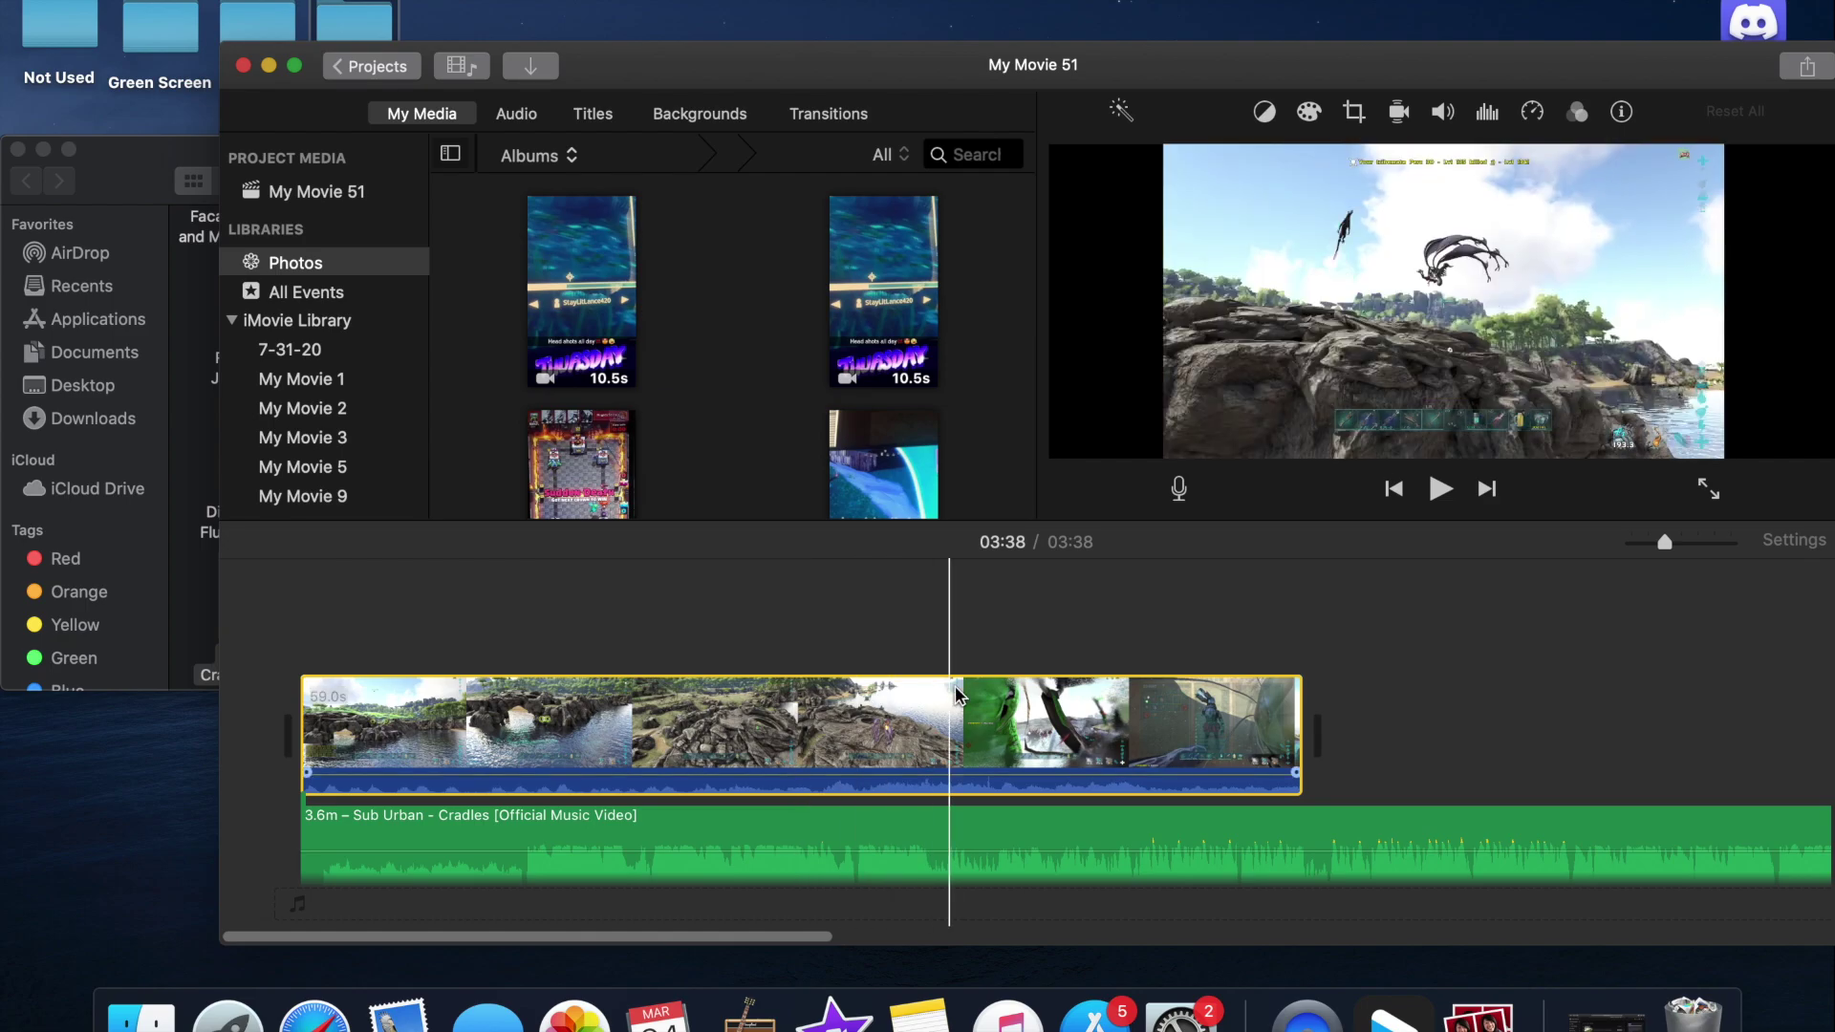
Step: Insert way better outro.mp4 from the desktop Green Screen folder ahead of the gameplay clip and close both Finder windows
double_click(175, 8)
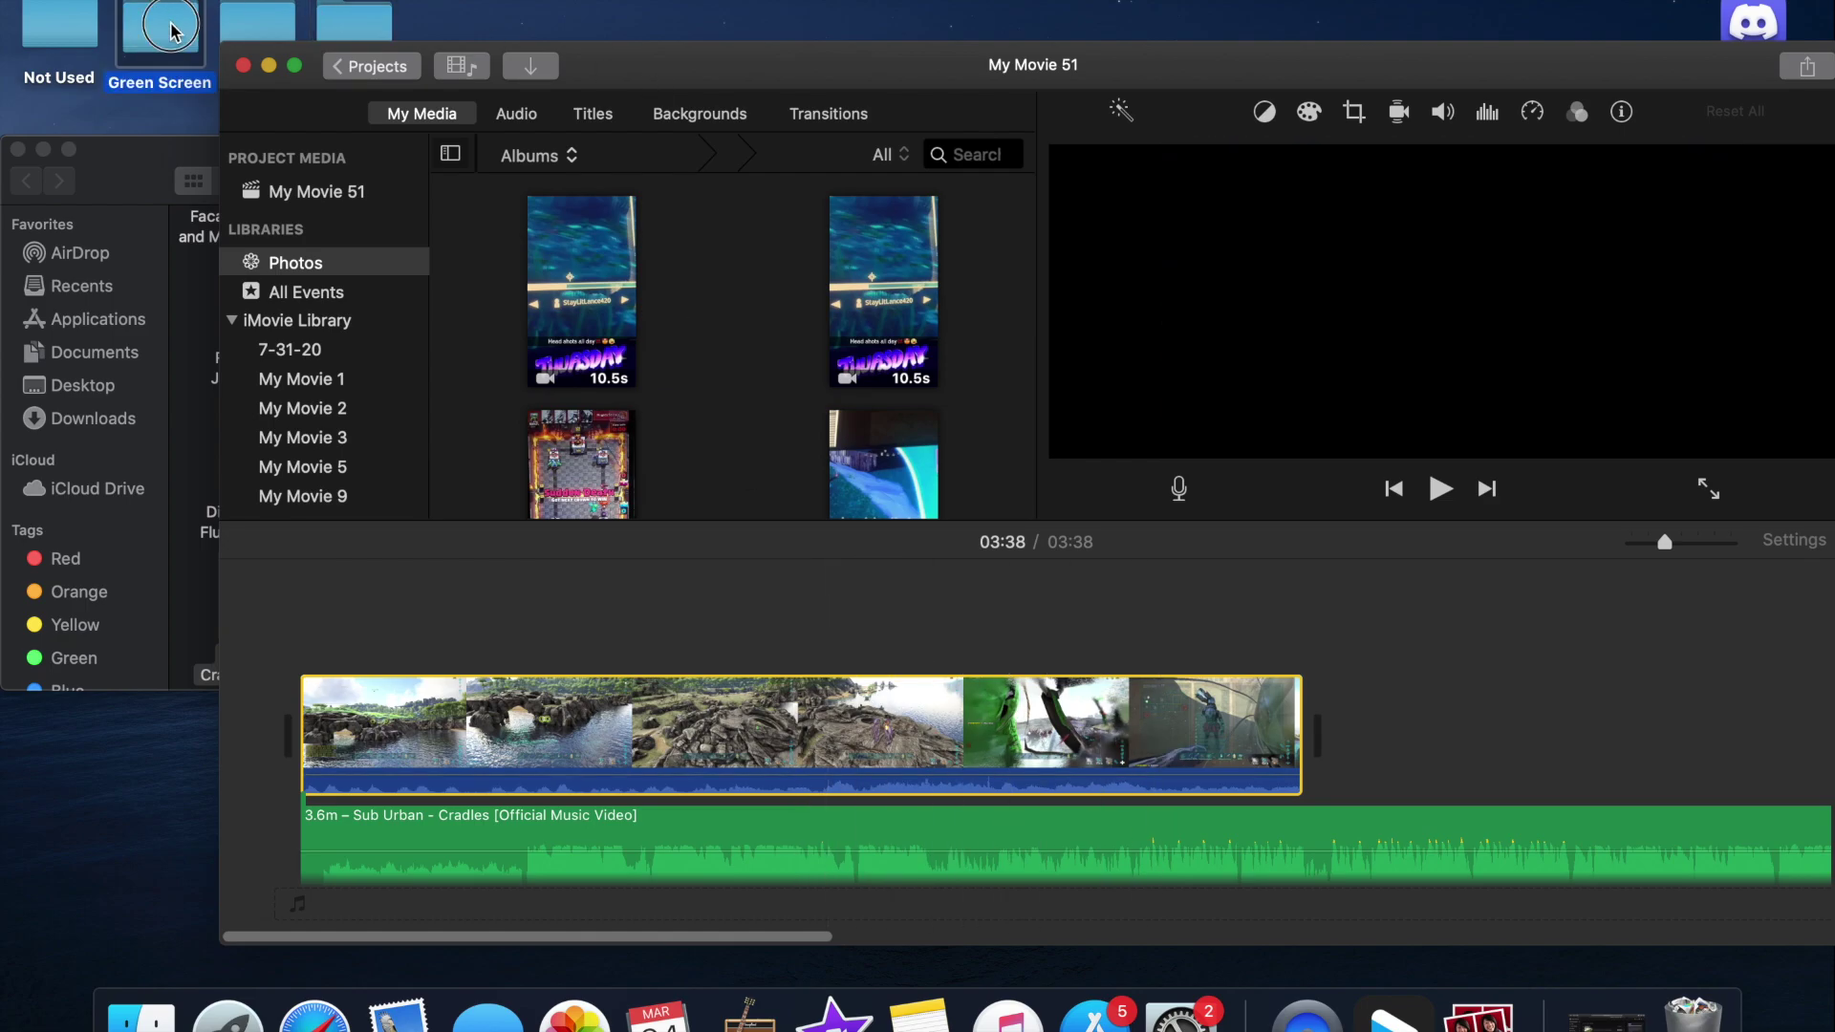
drag(633, 100, 284, 721)
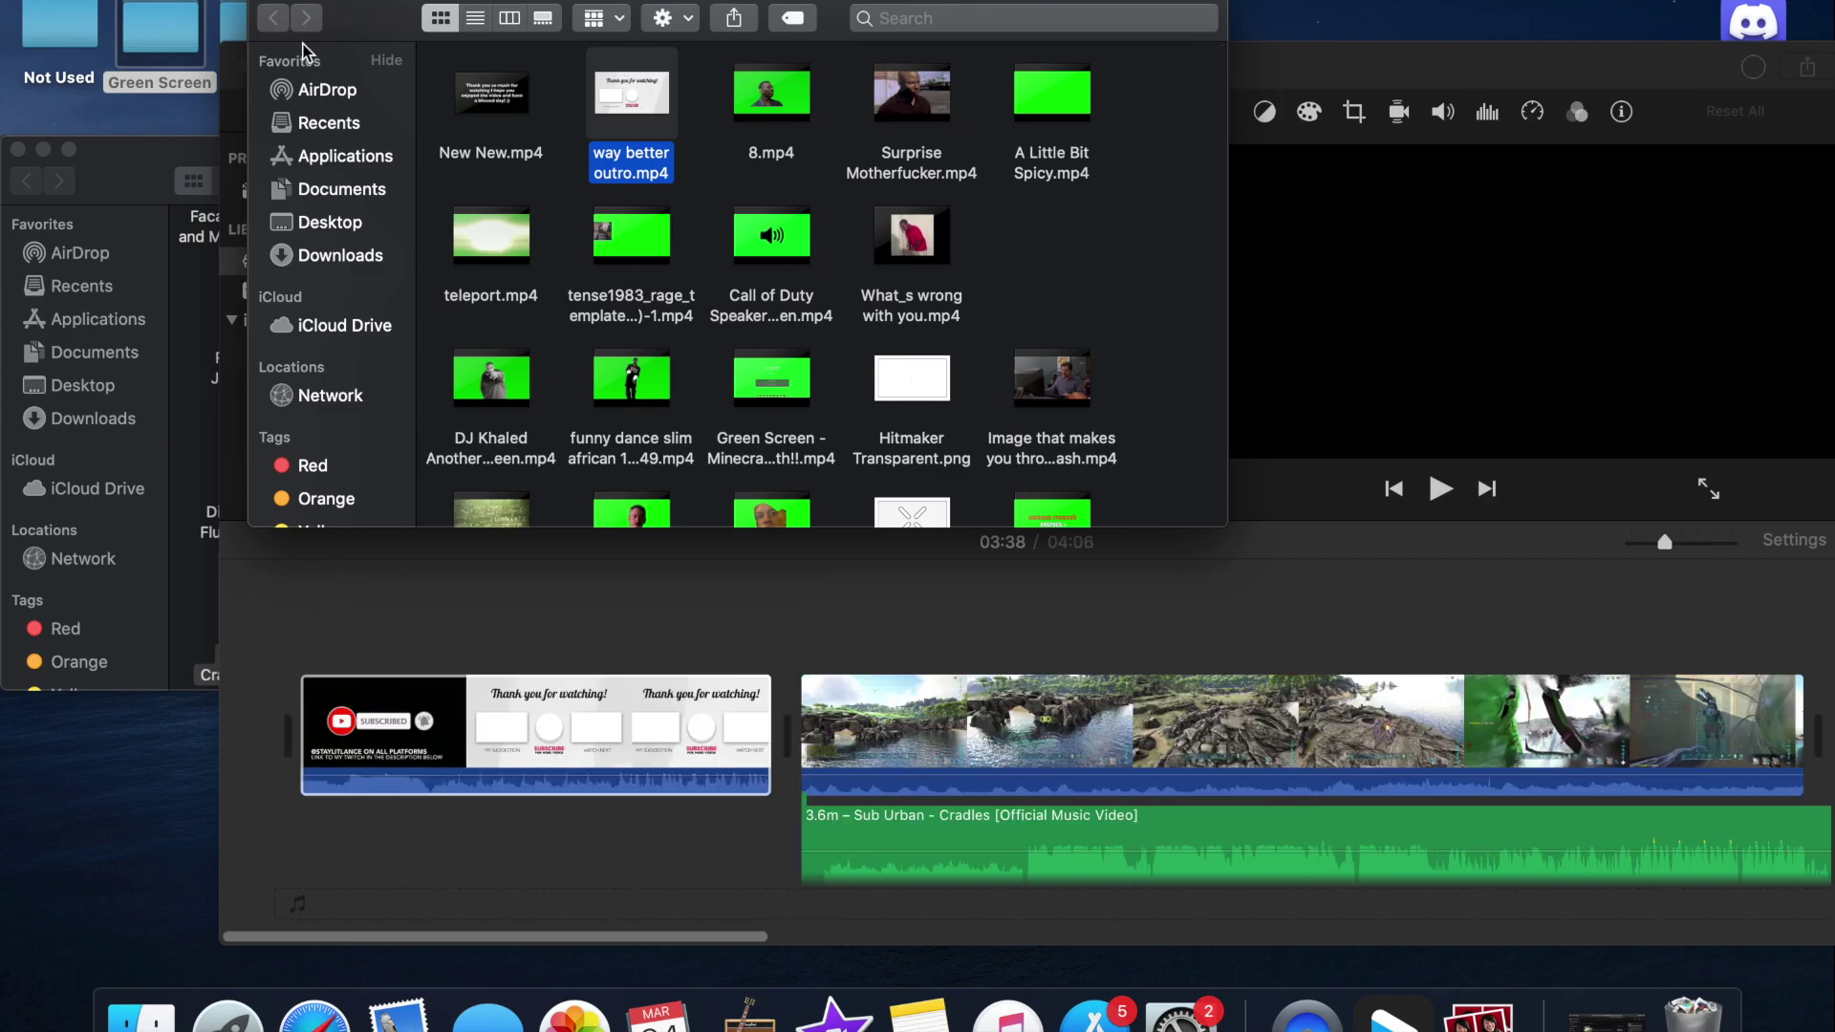
key(super+w)
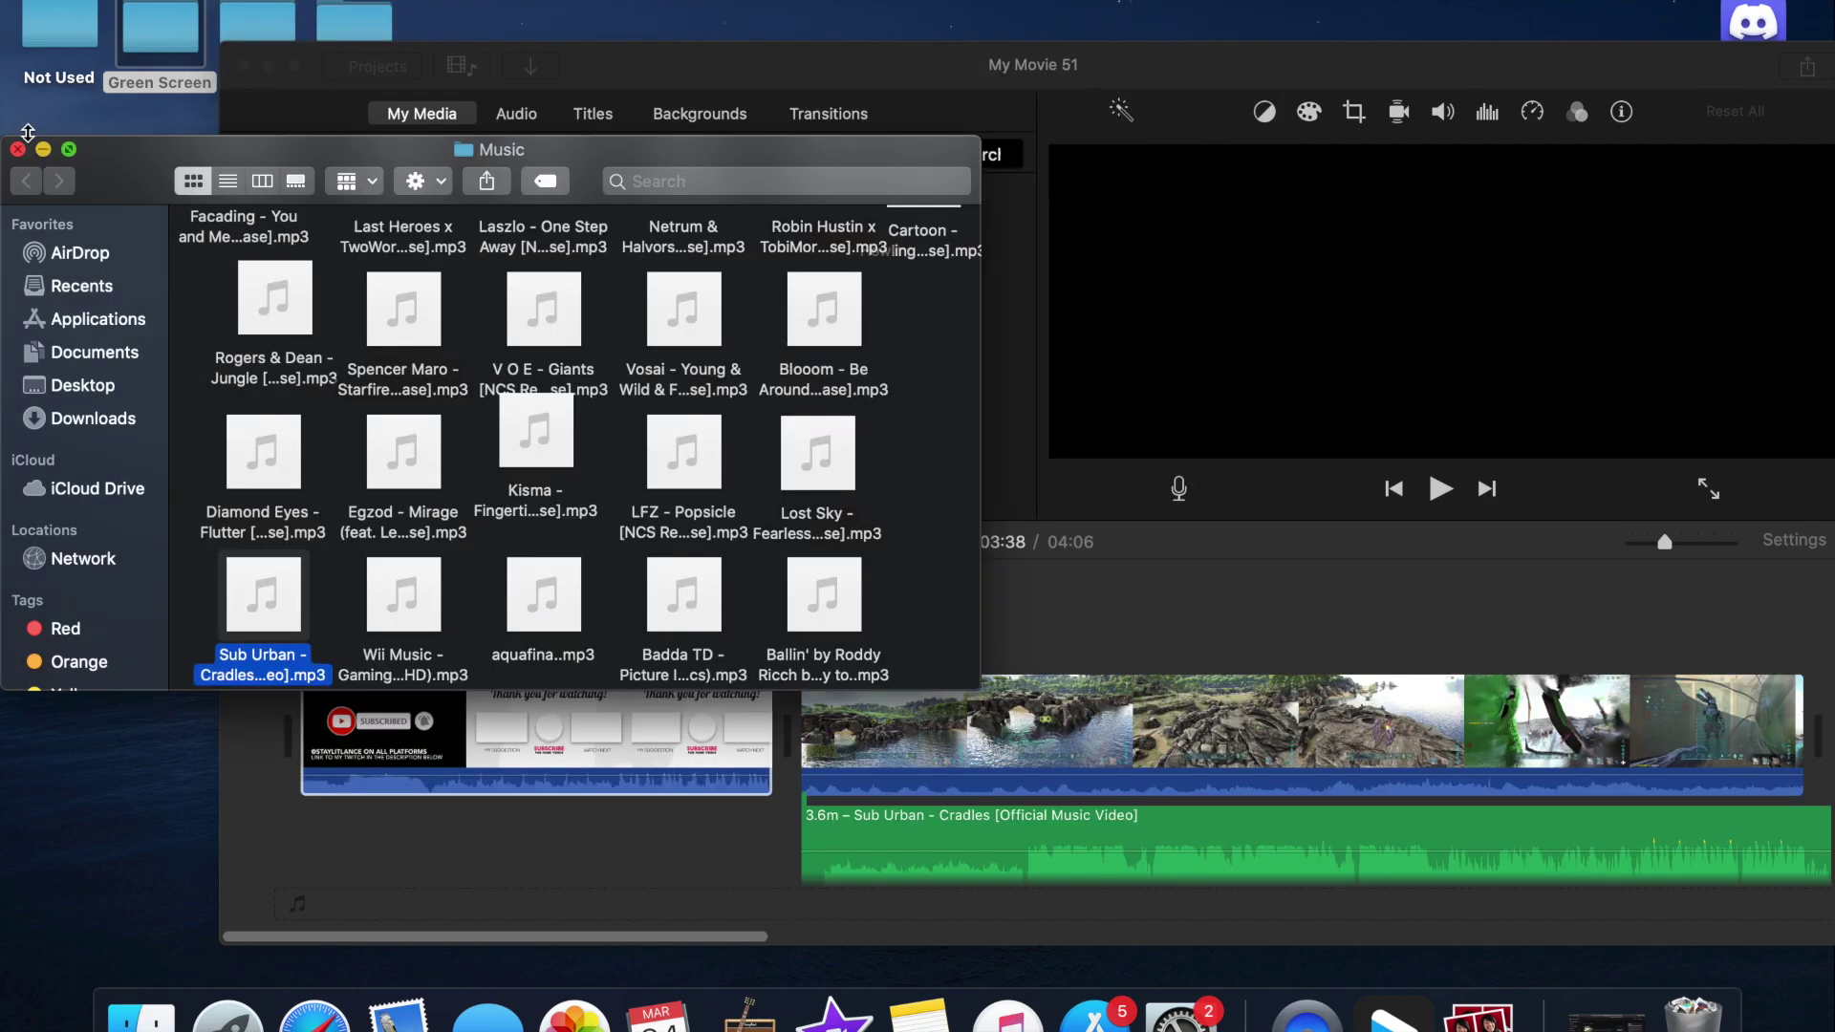
click(17, 150)
Step: Select the outro clip and play it back in the viewer, toggling the system sound mute
click(432, 652)
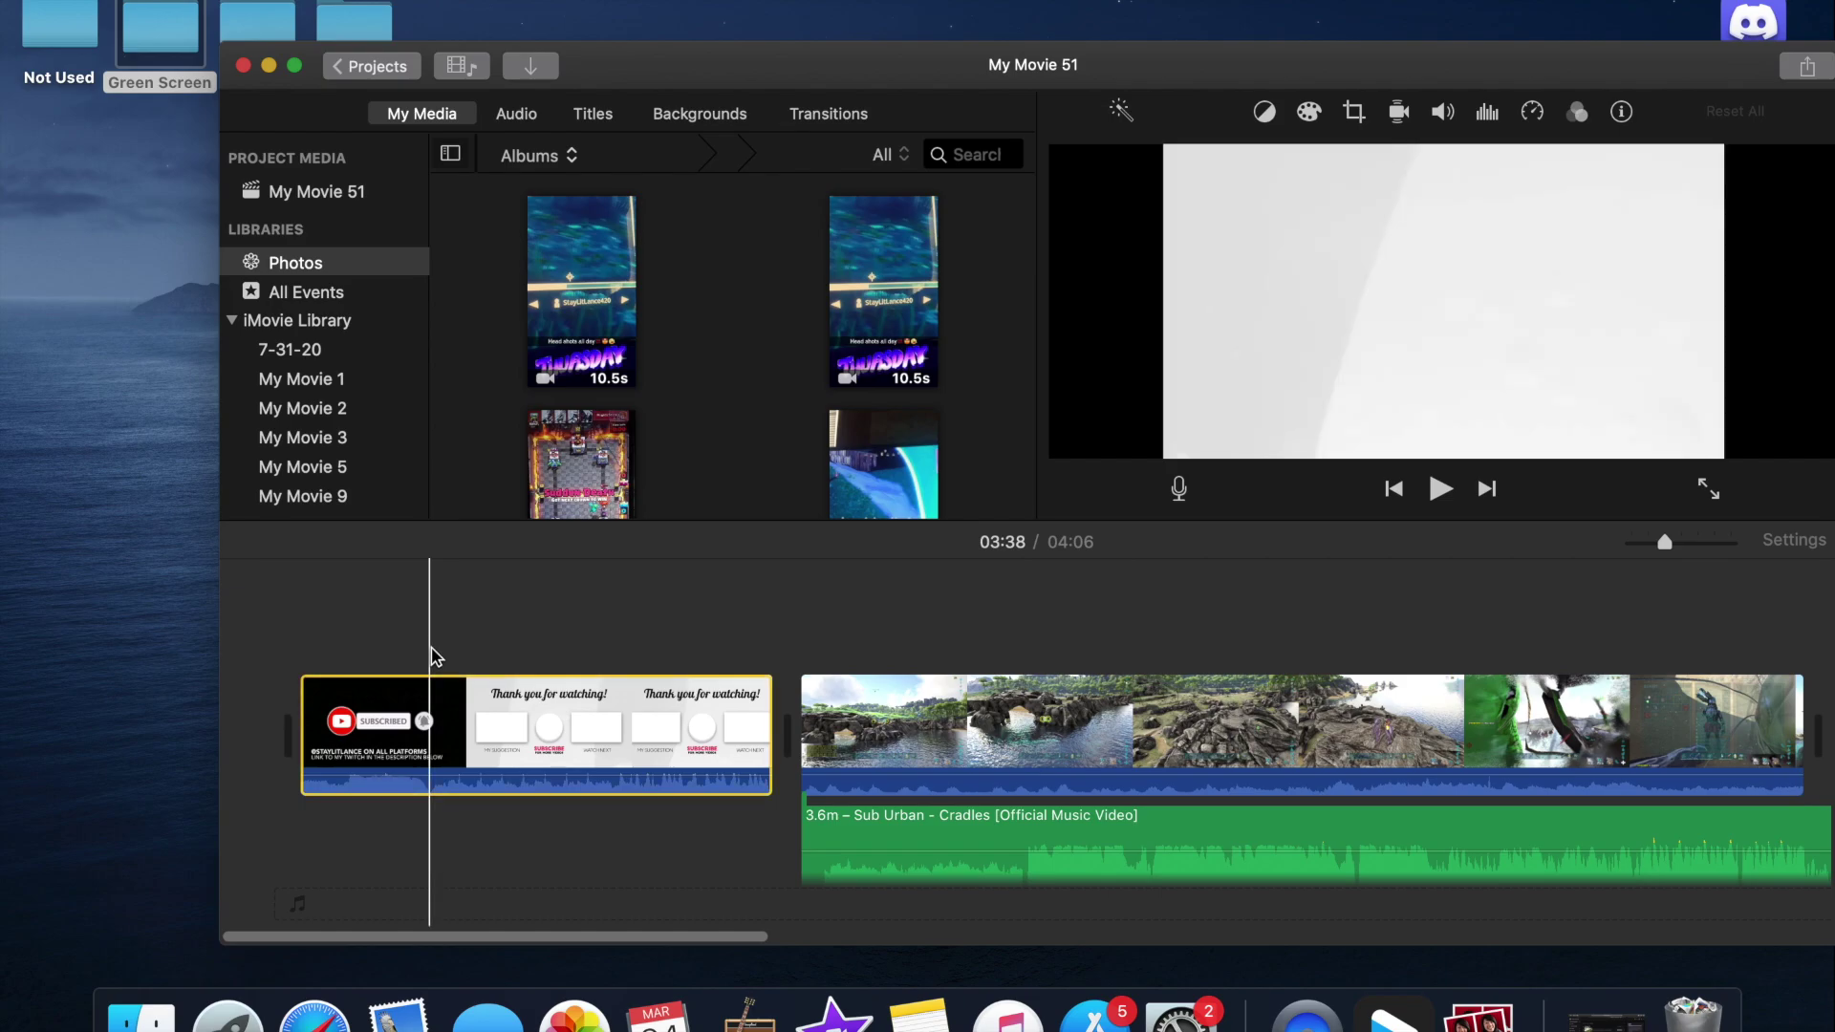
key(space)
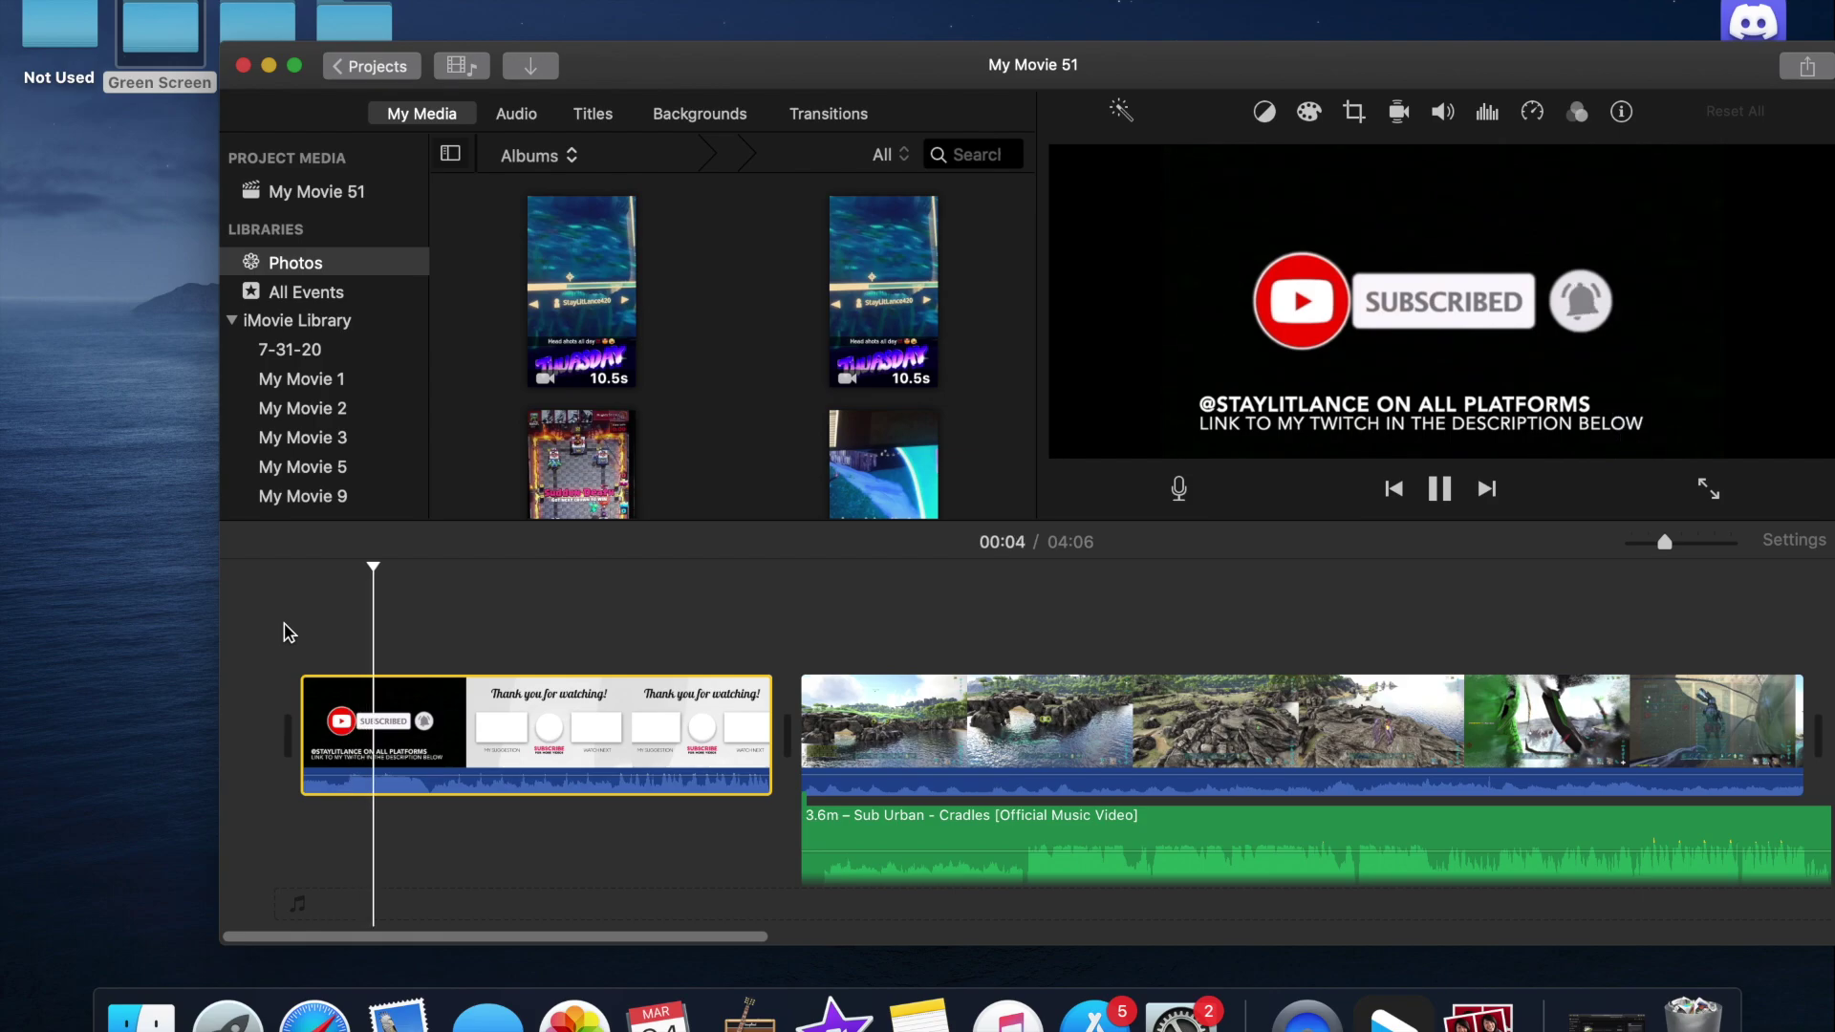
key(XF86AudioMute)
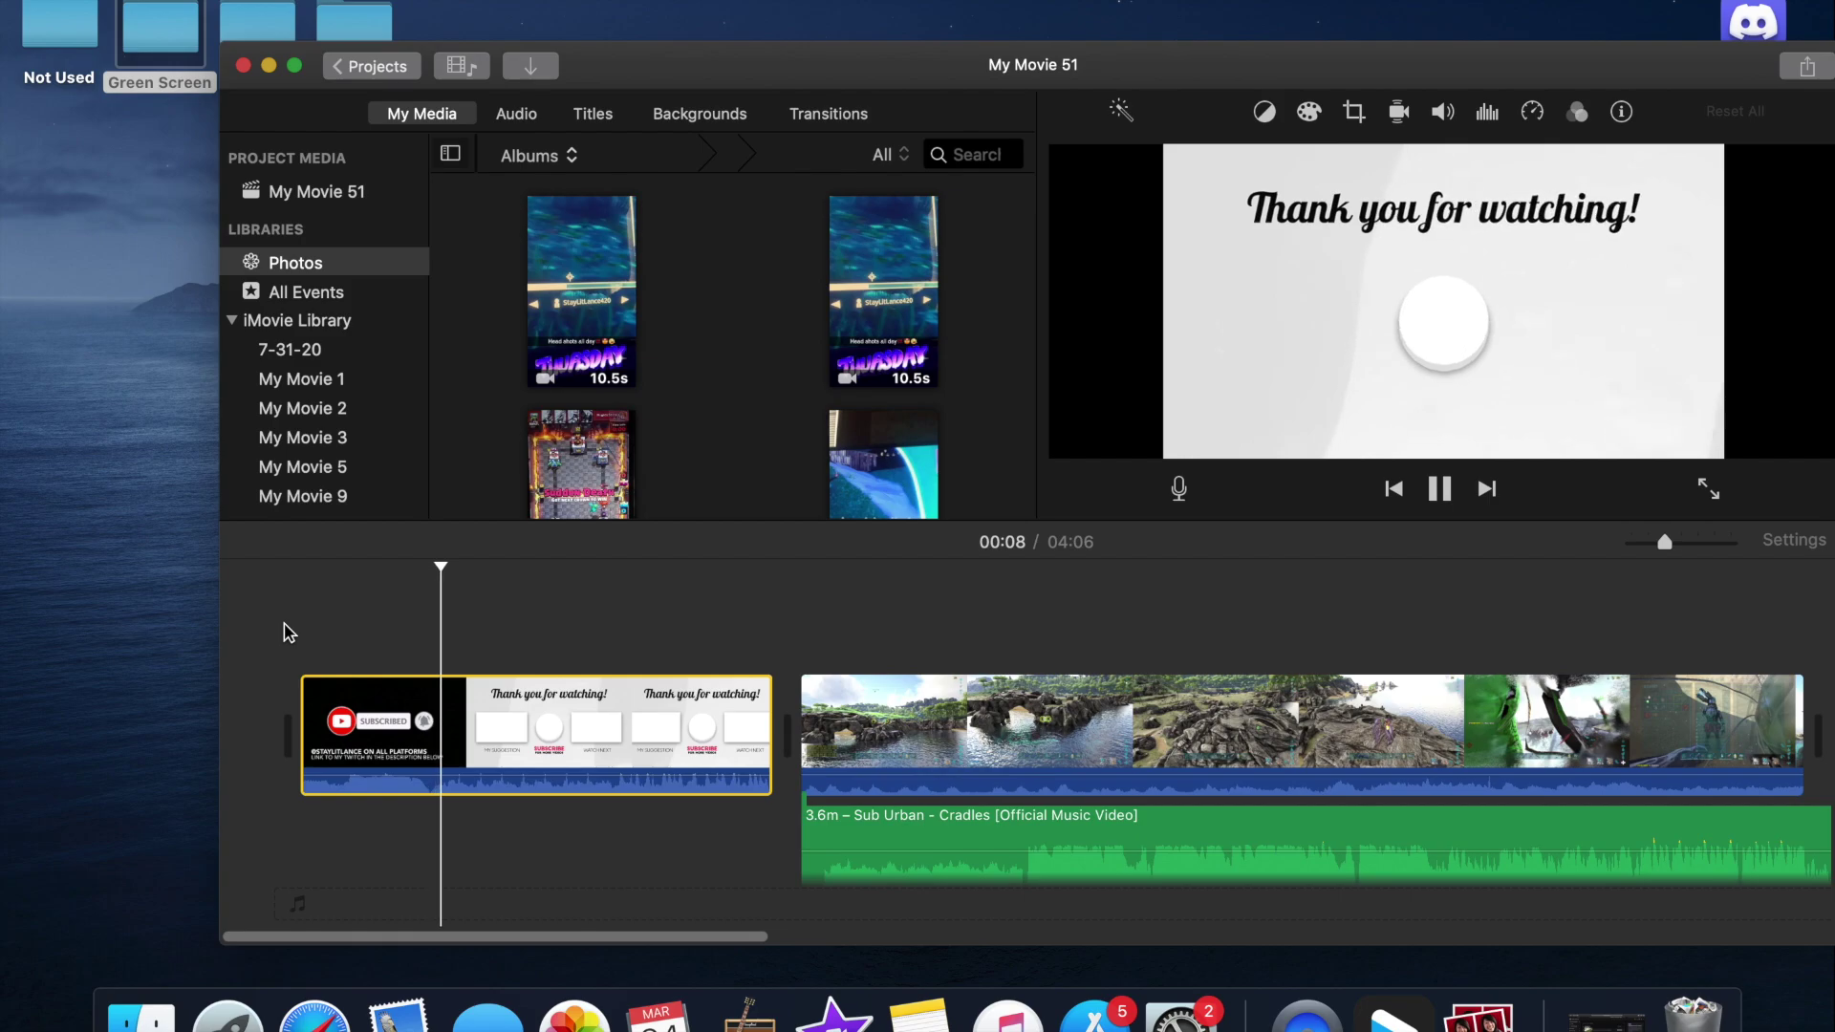
key(XF86AudioMute)
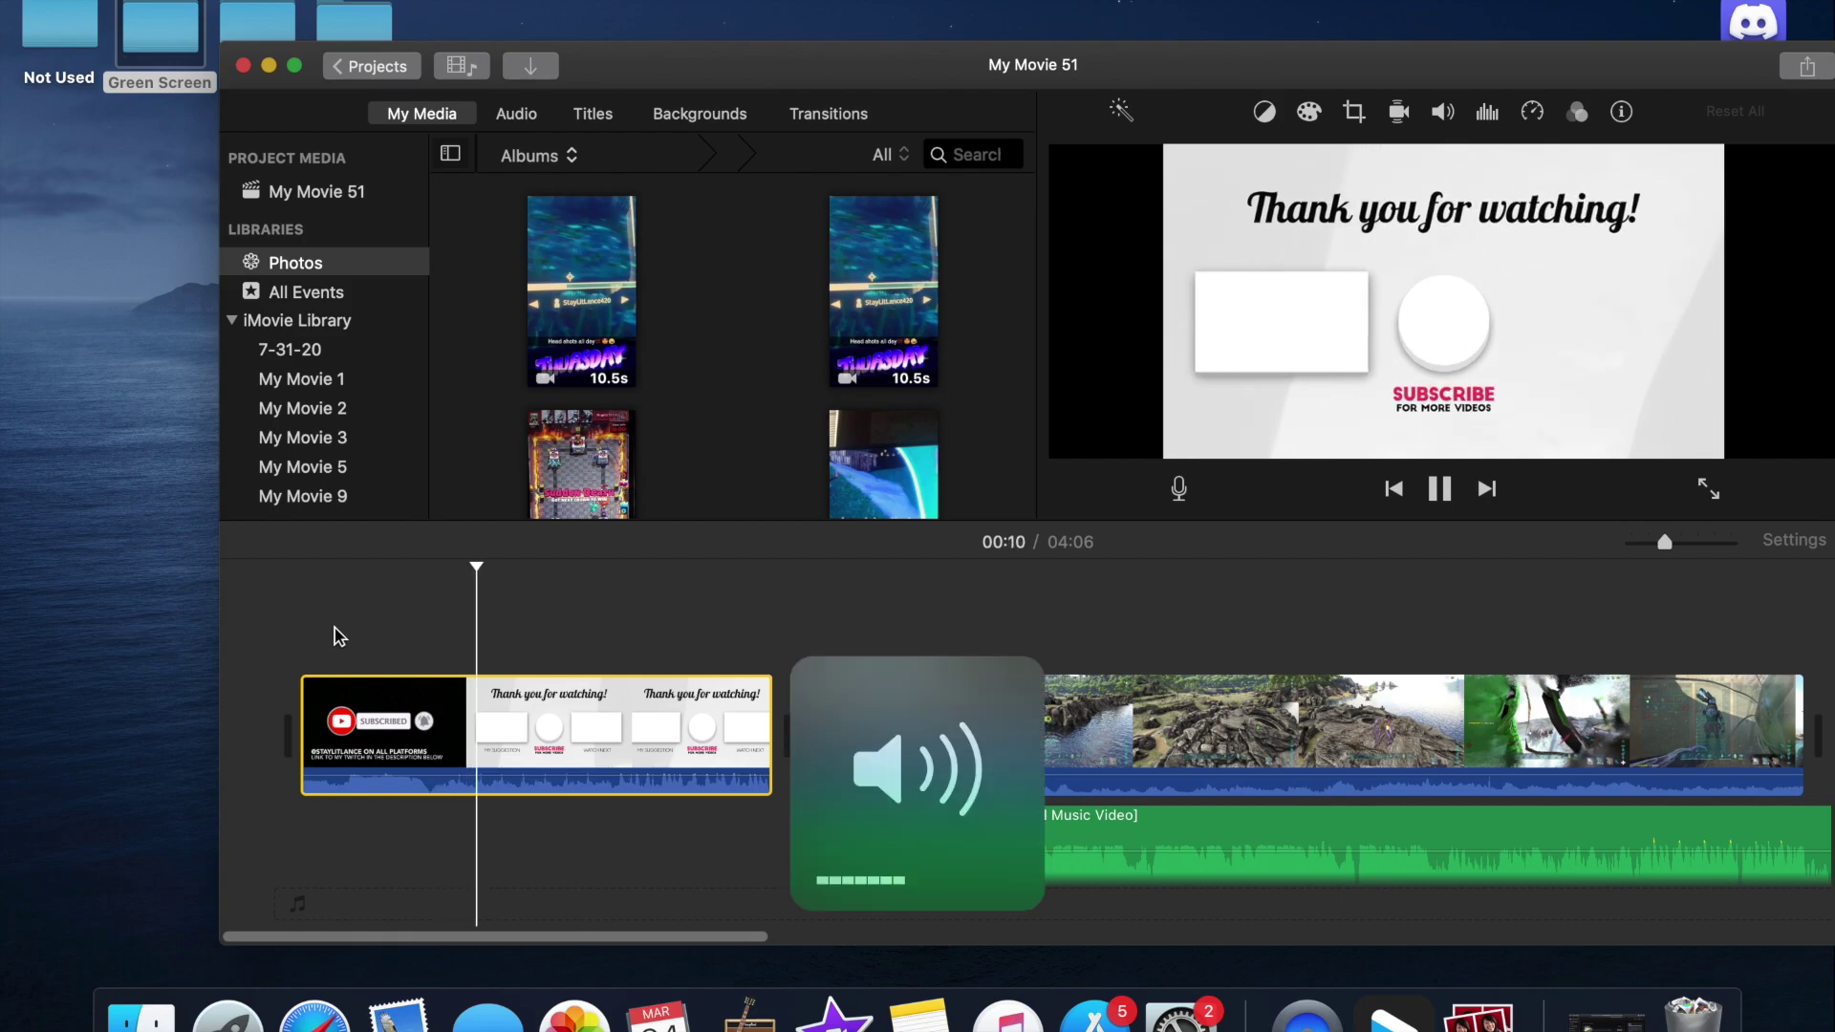
Step: Pause playback and split the outro clip at about 00:07, near the end of its black subscribe section
key(space)
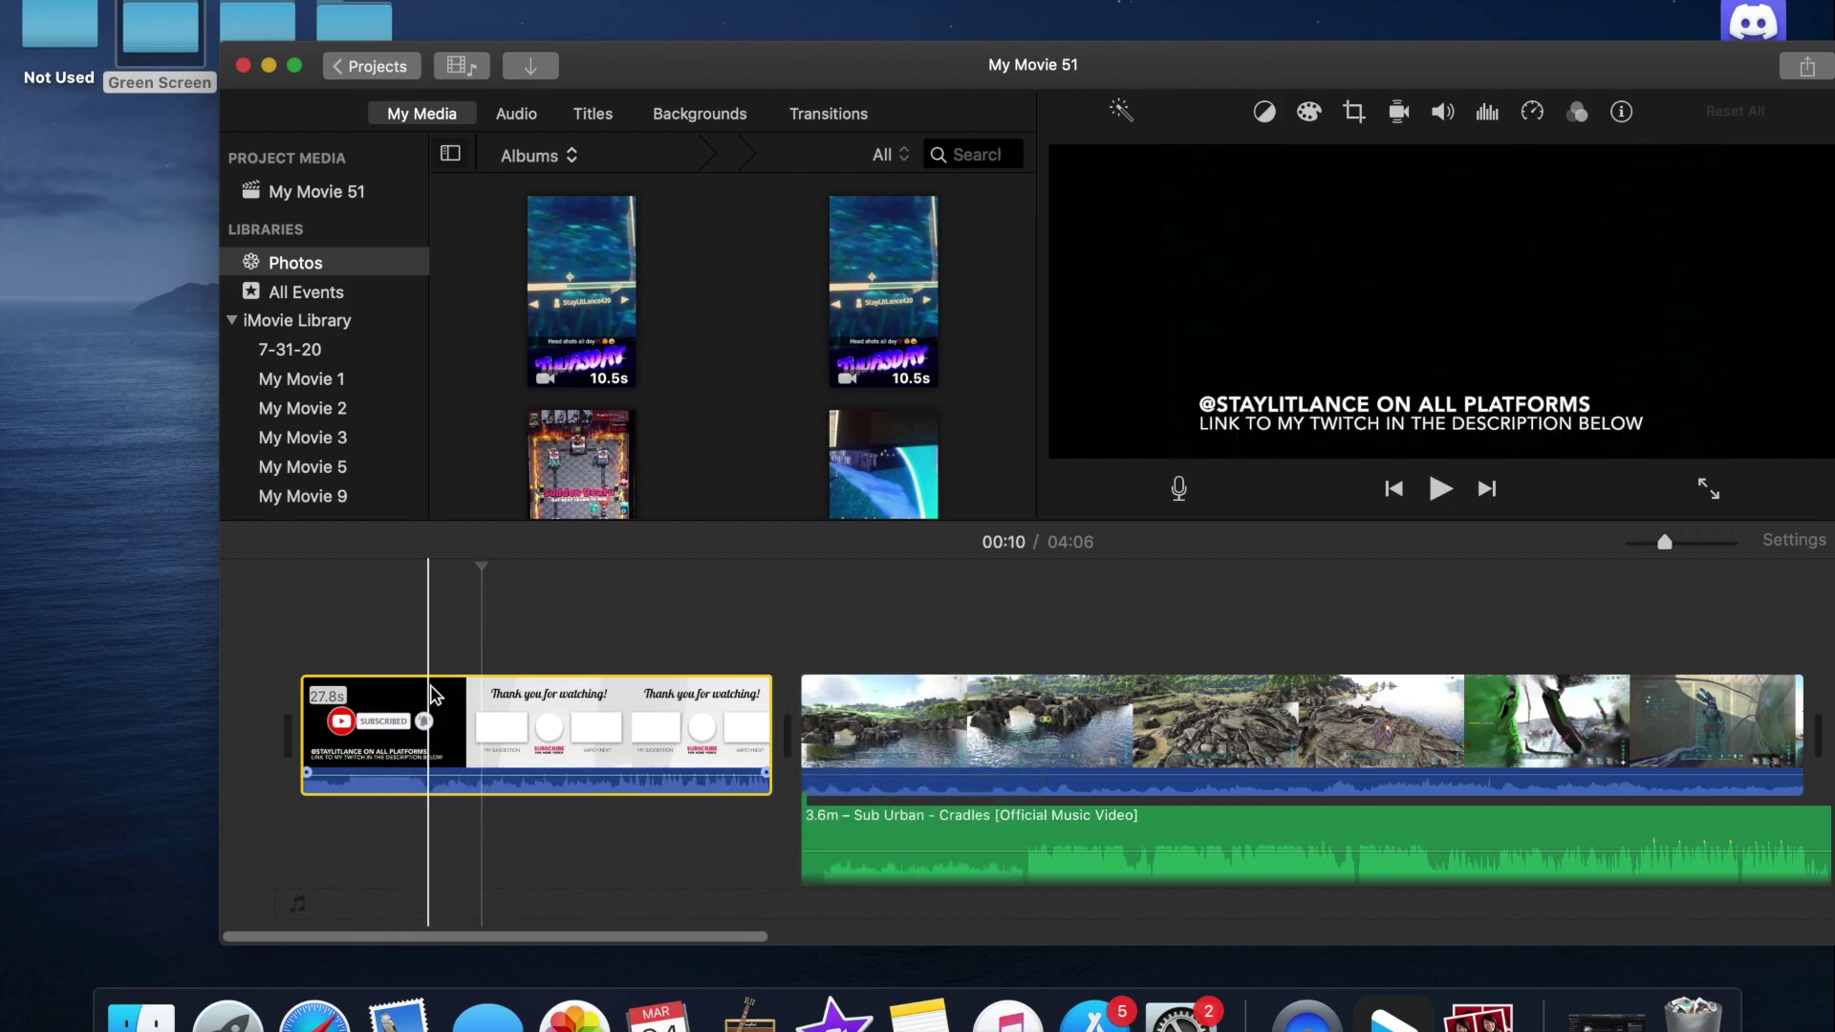
key(super+plus)
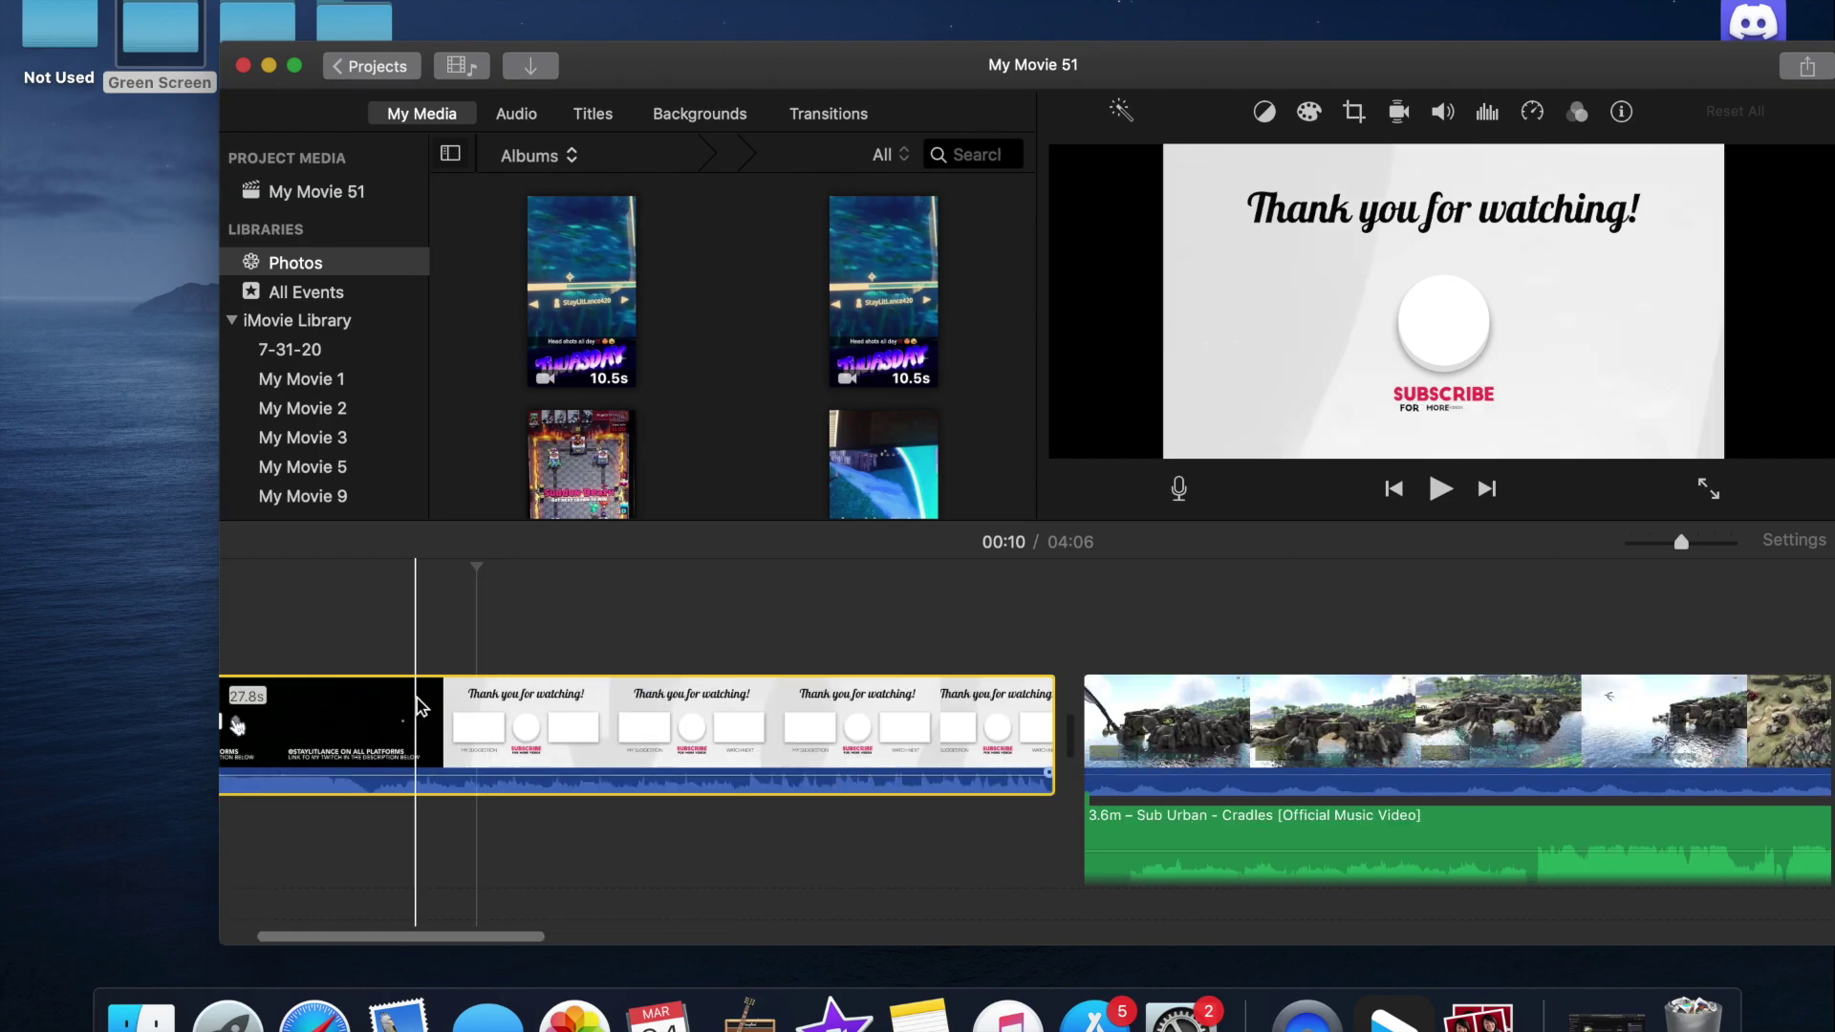
key(super+plus)
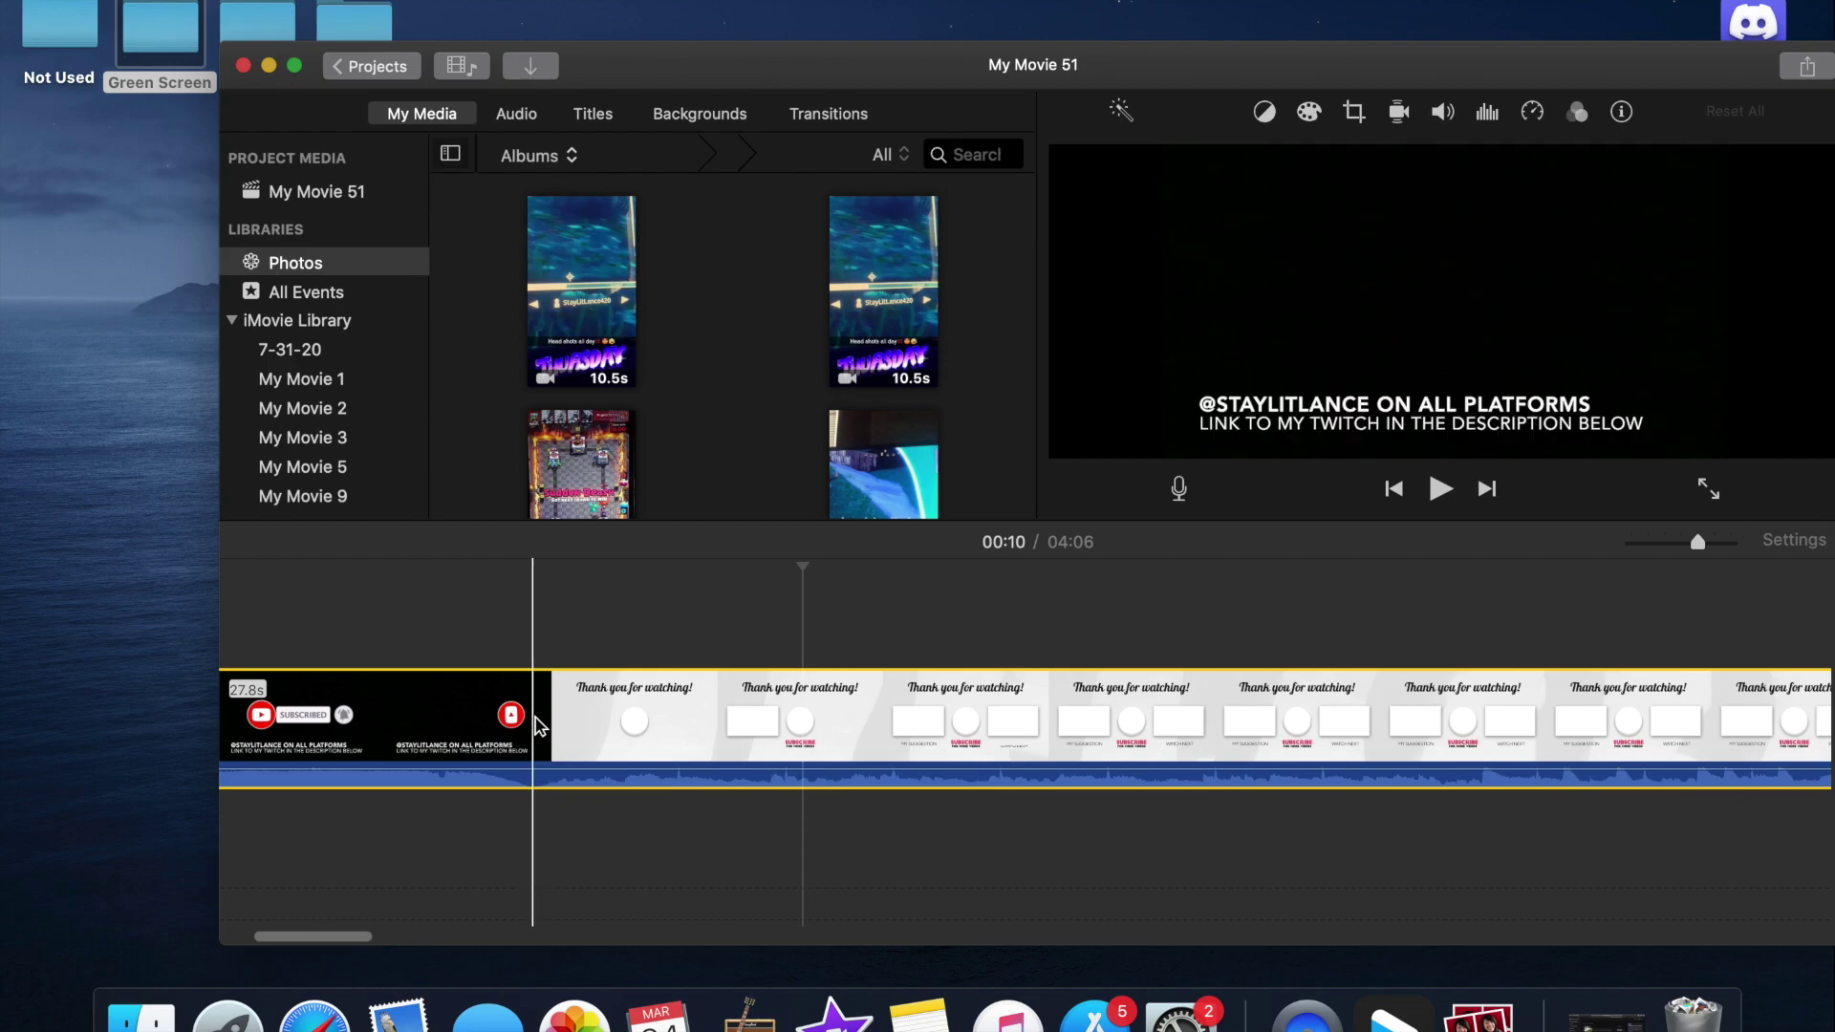
click(541, 729)
right_click(540, 729)
click(573, 734)
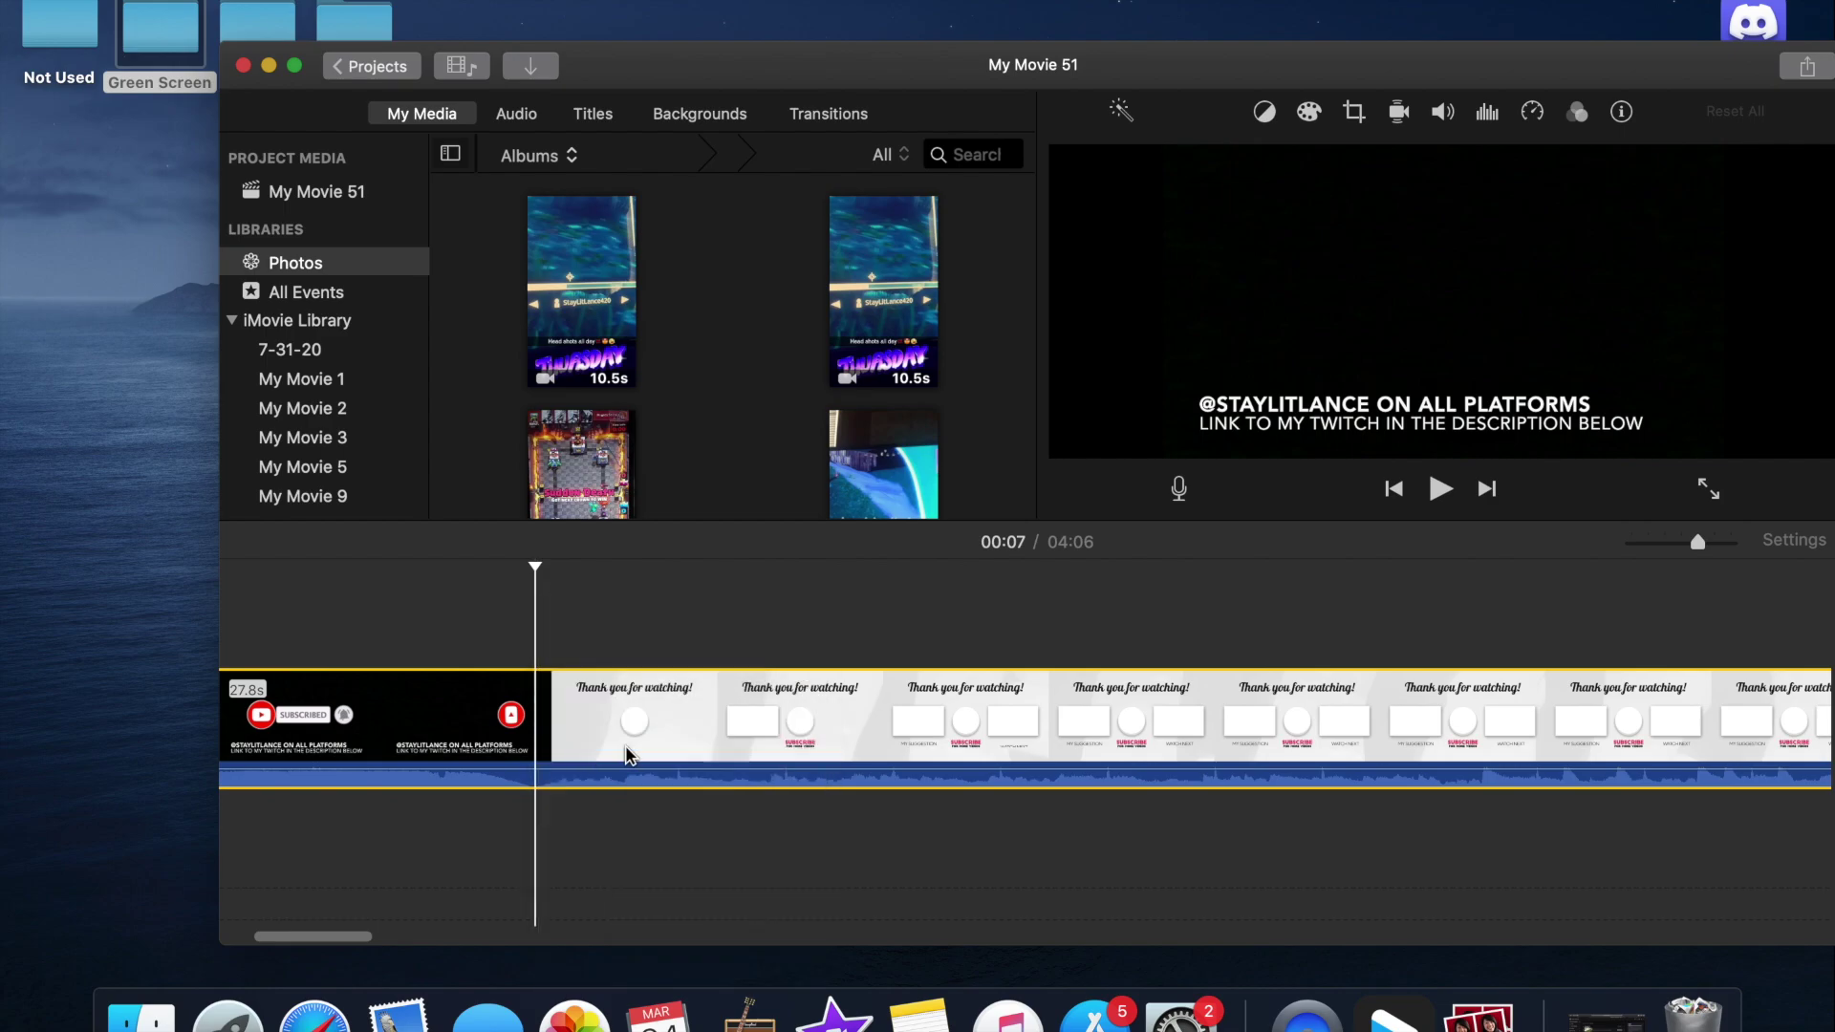
Step: Move the "Thank you for watching!" part of the outro to the end of the timeline, after the gameplay clip
scroll(732, 749, down, 5)
scroll(723, 734, right, 6)
scroll(723, 734, left, 2)
scroll(724, 734, down, 3)
scroll(516, 752, left, 3)
drag(328, 730, 1090, 719)
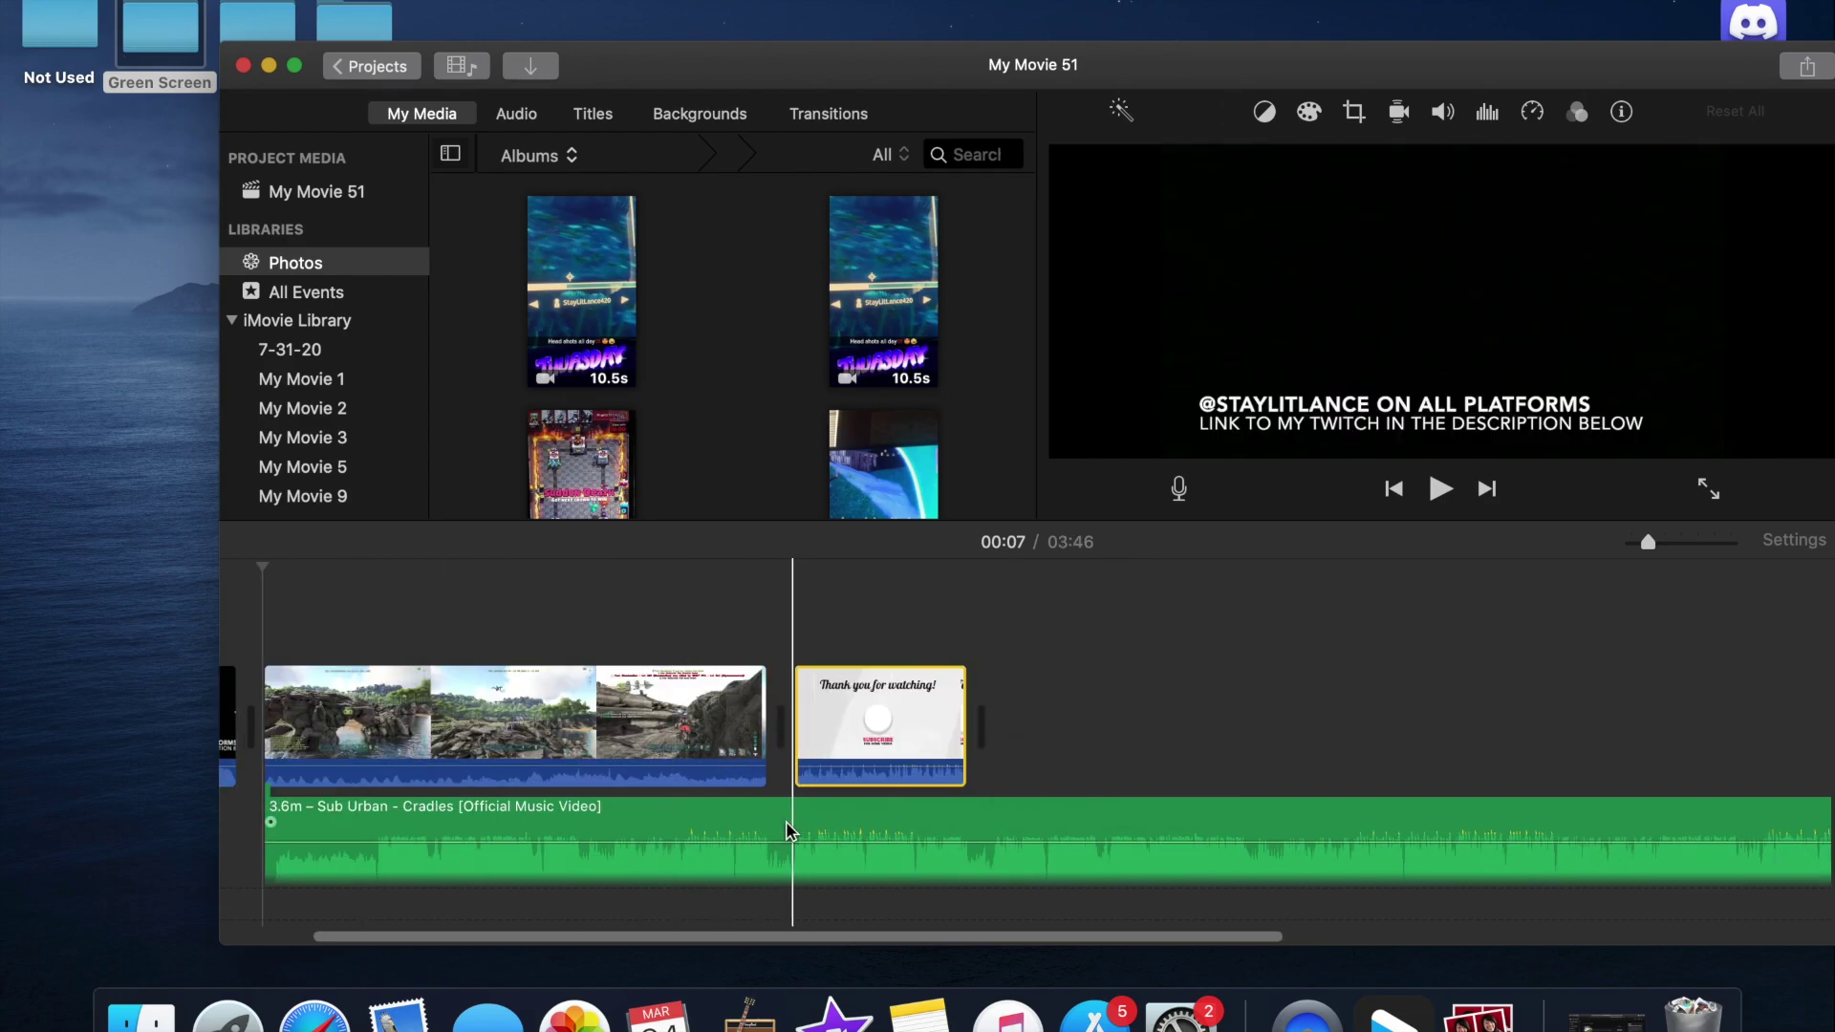
Step: Split the Cradles music track just past the end of the gameplay clip and cut out the remainder
right_click(789, 825)
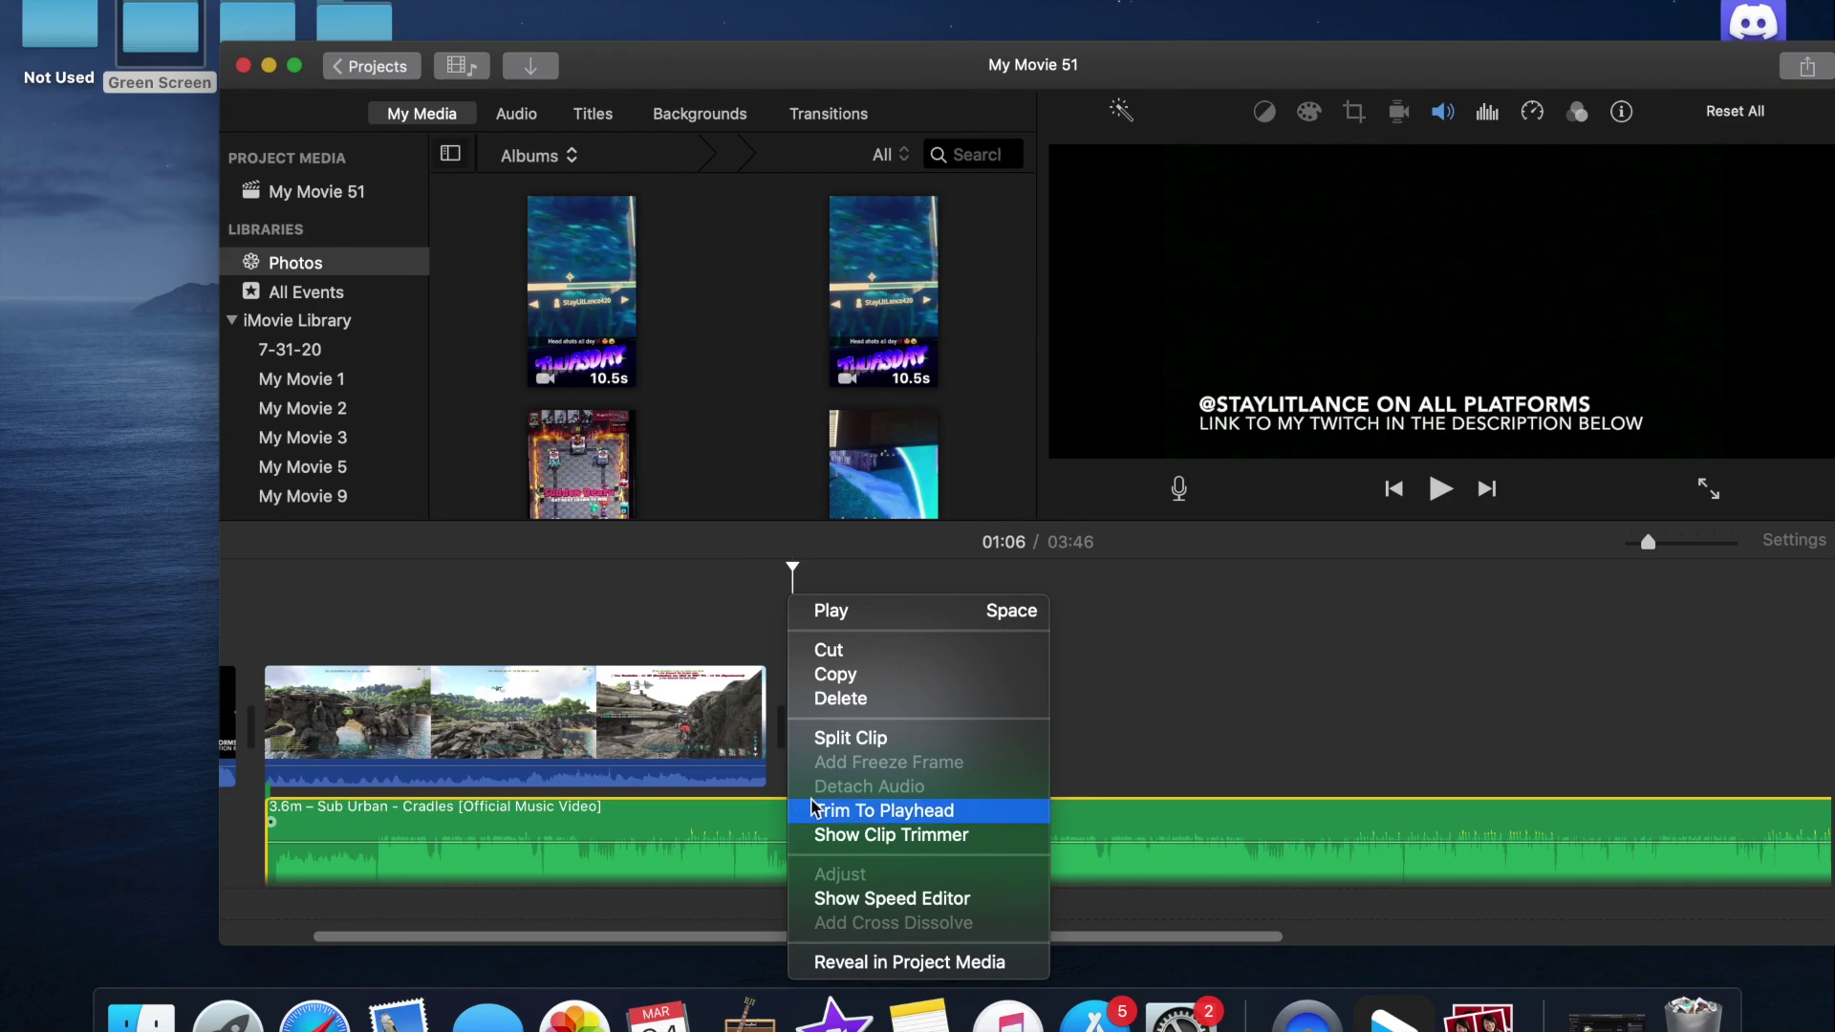
click(831, 745)
right_click(852, 816)
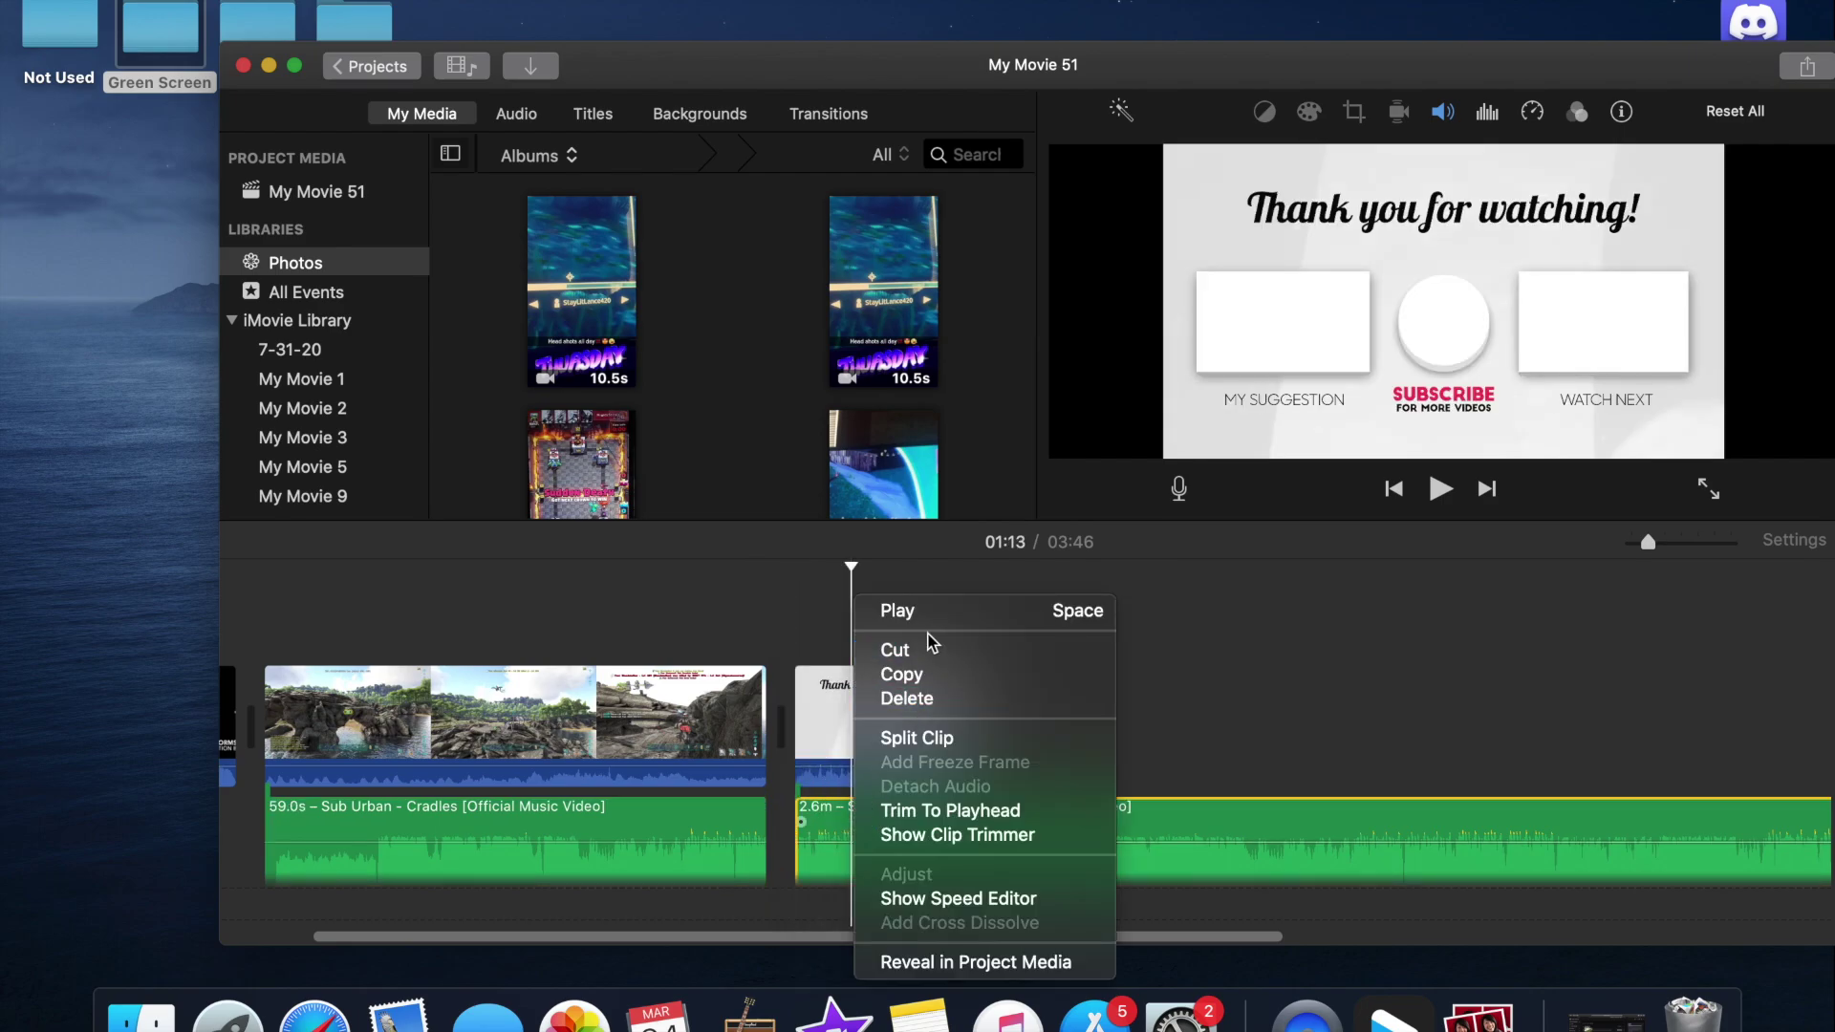
click(896, 650)
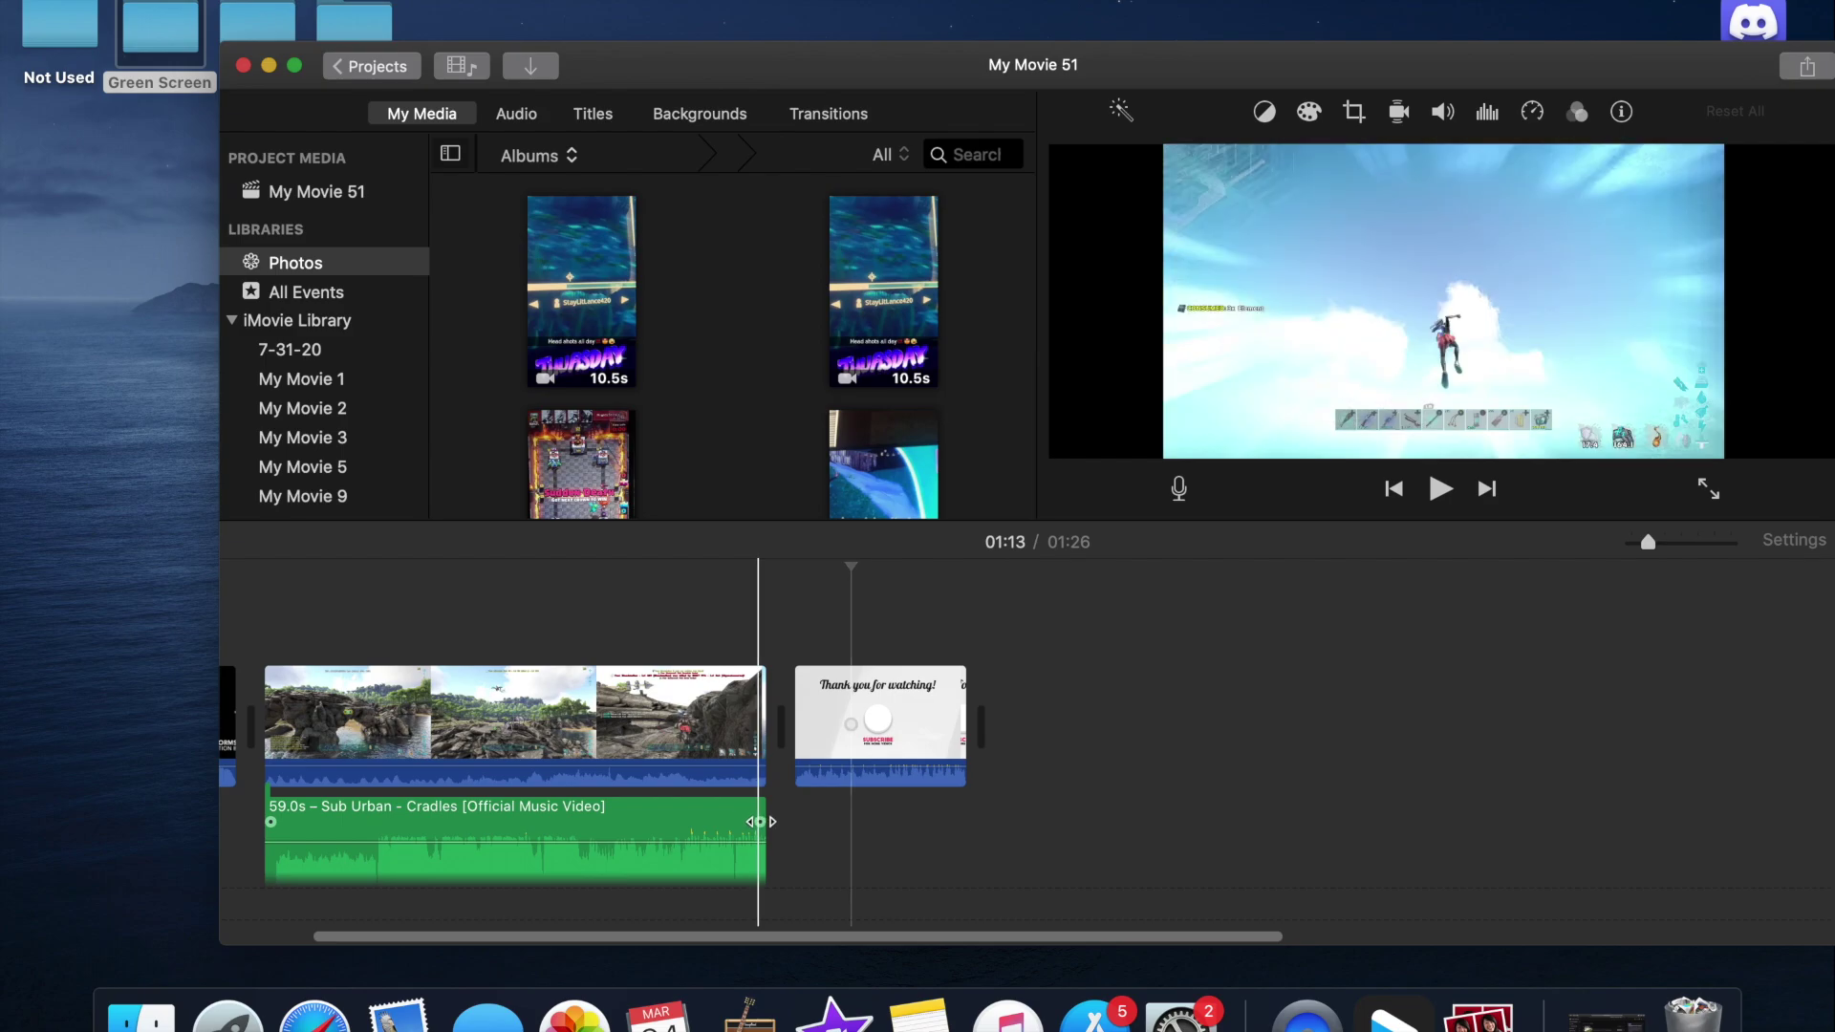
Step: Add a fade-out at the end and a fade-in at the start of the Cradles music track
drag(759, 821, 704, 820)
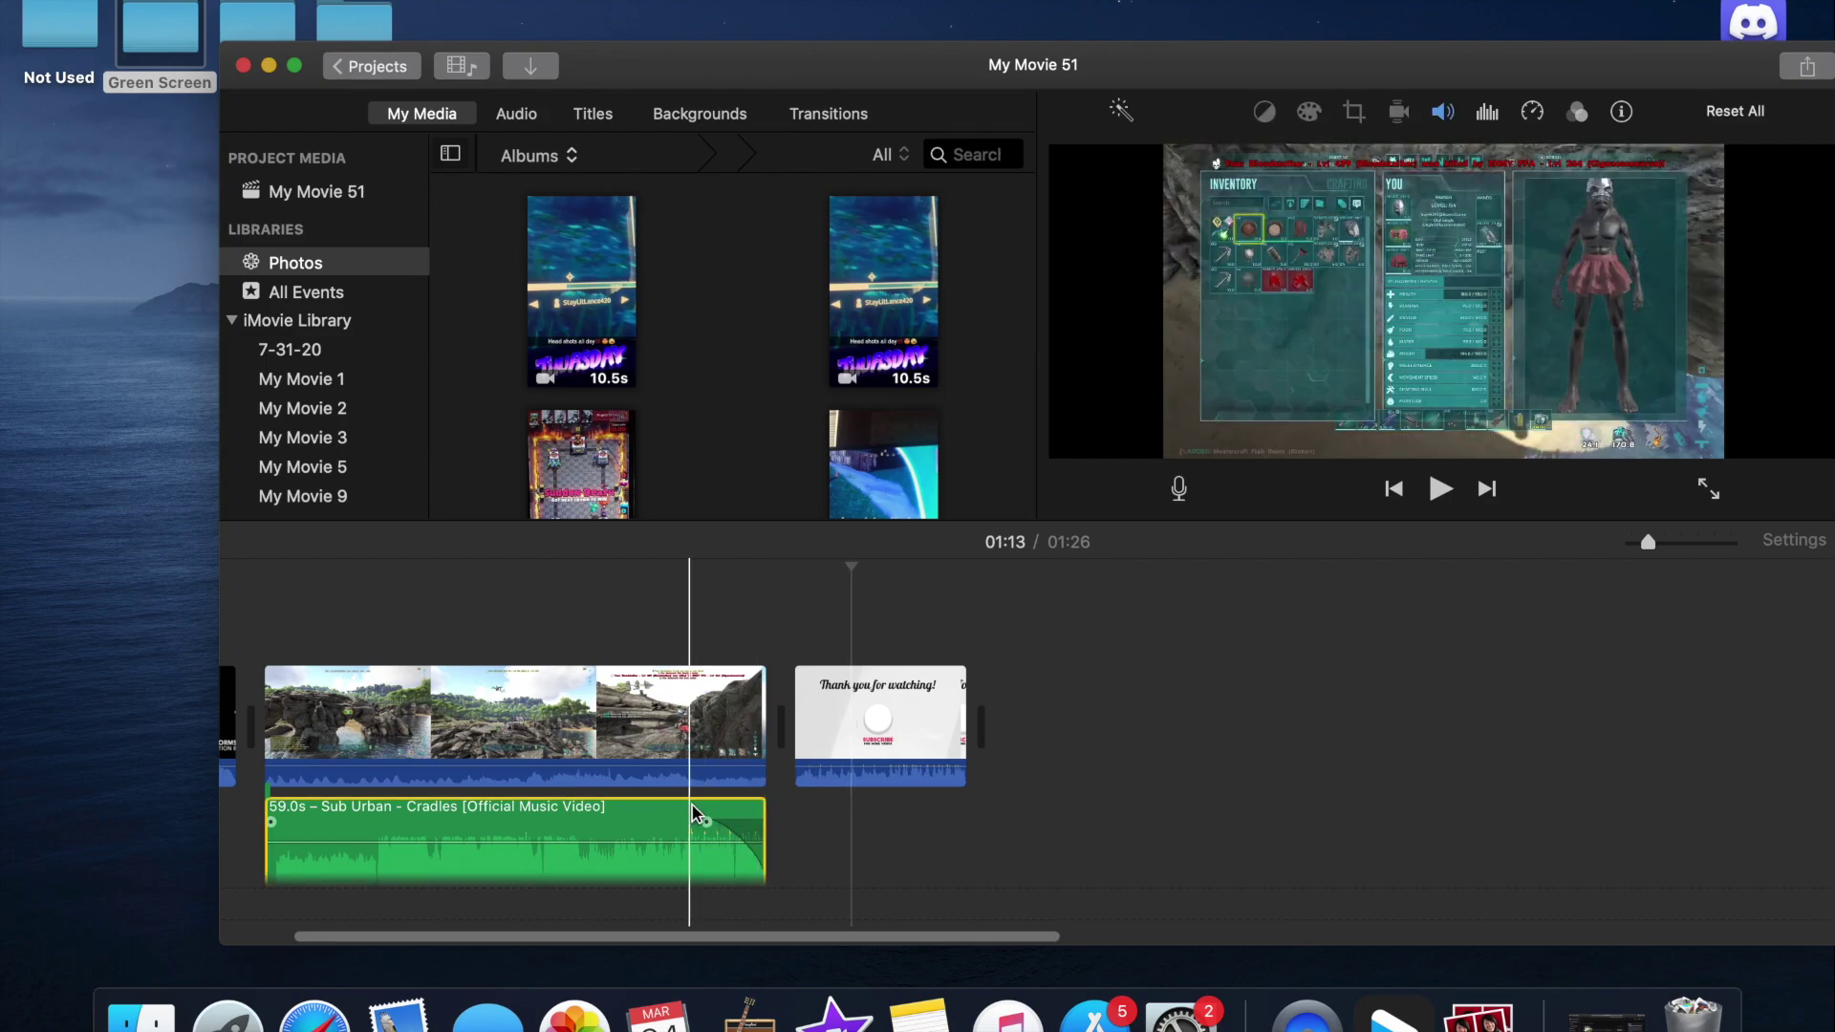
key(space)
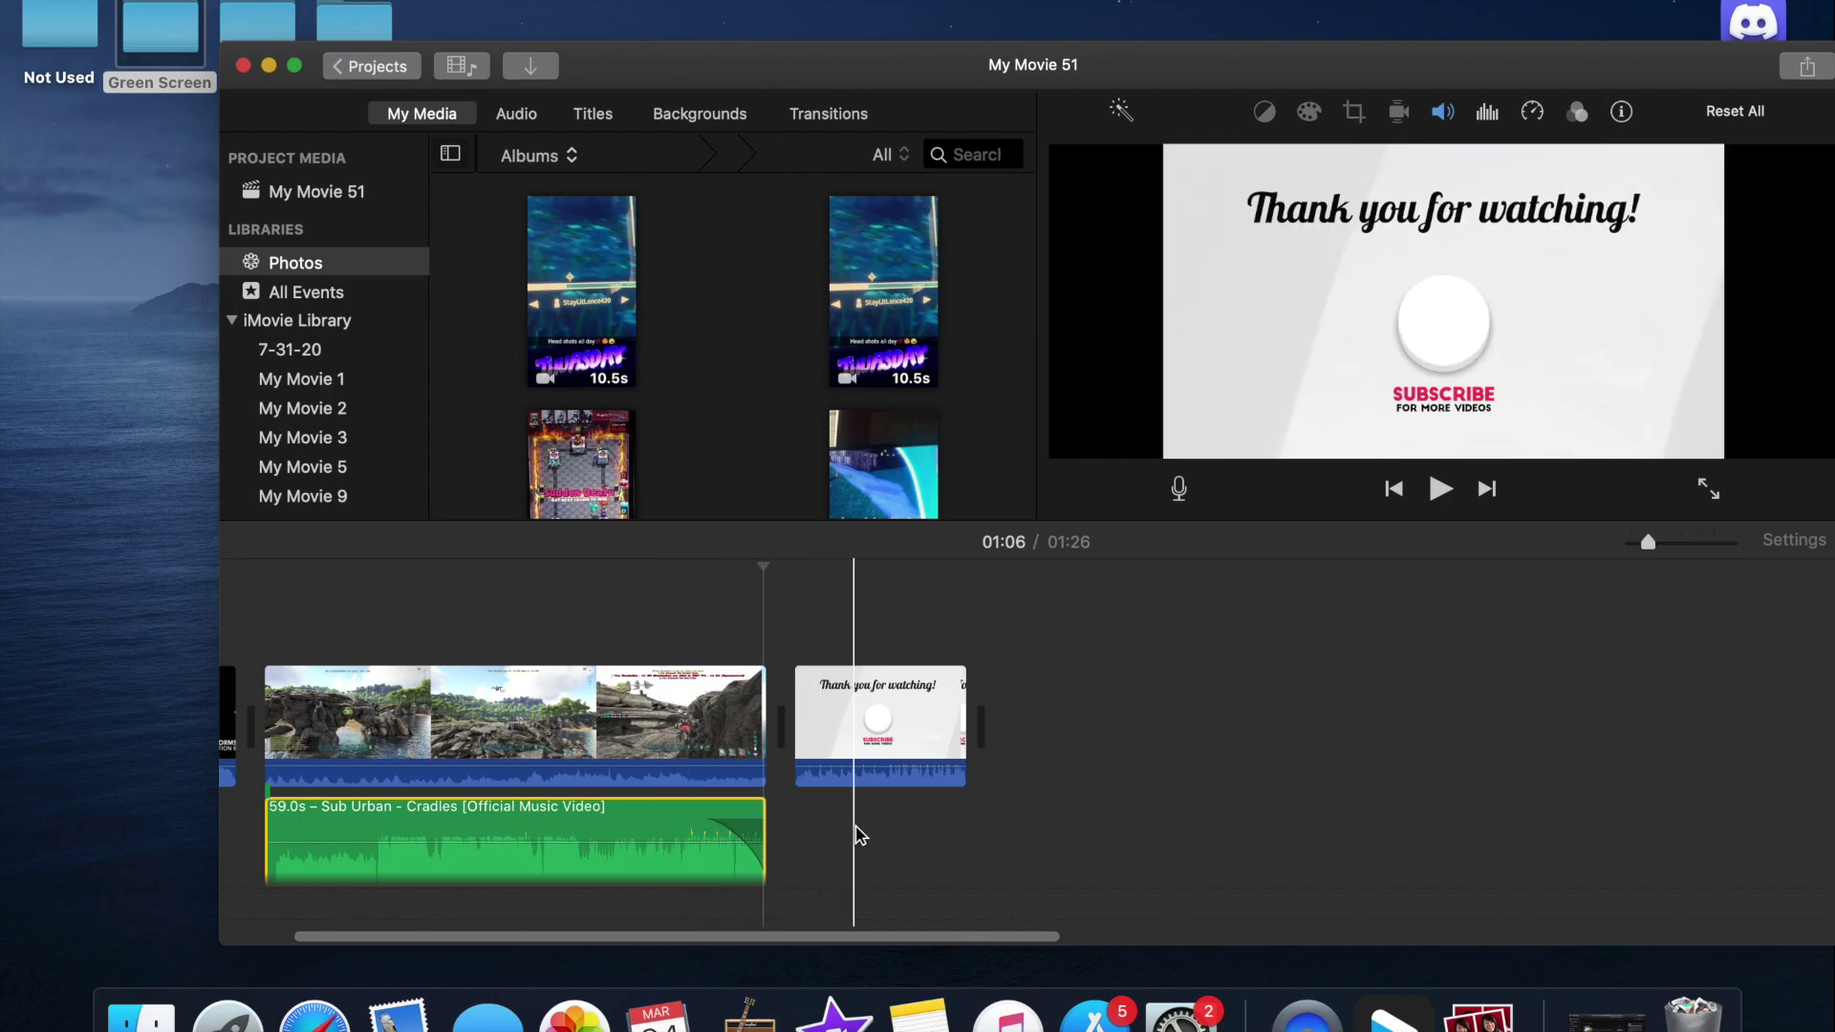
scroll(855, 834, left, 4)
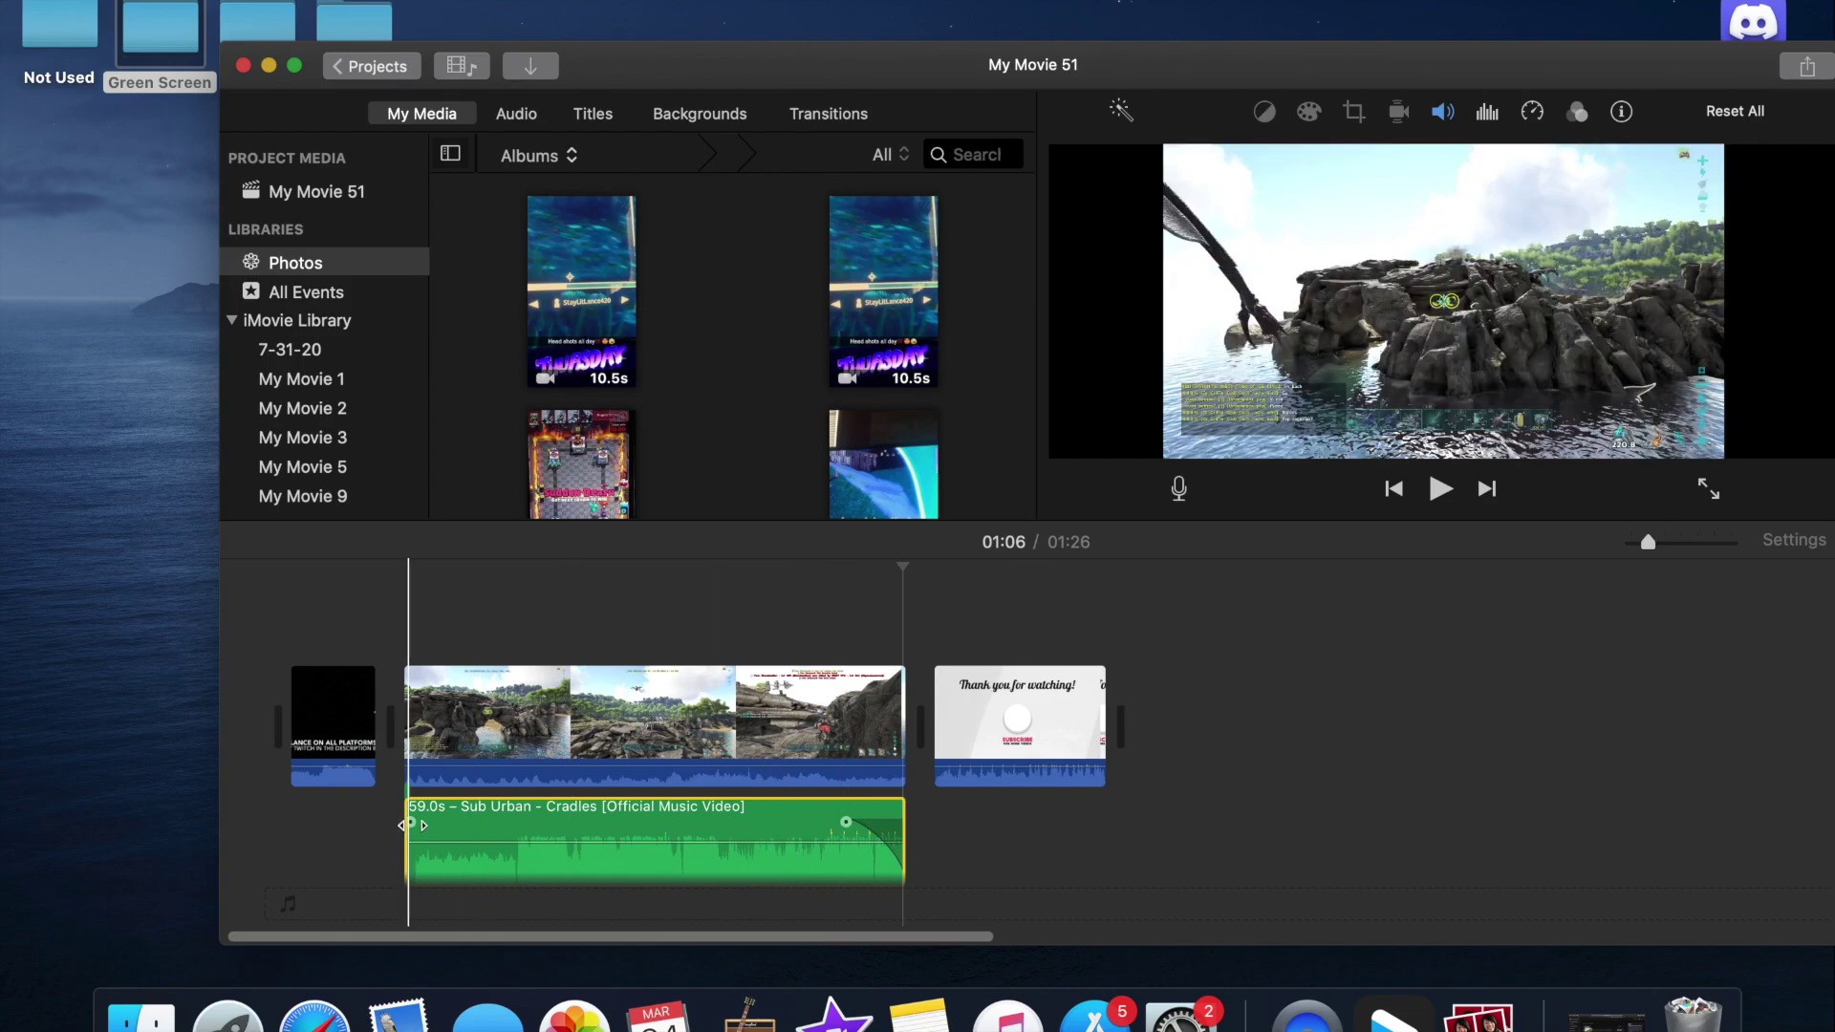
drag(411, 822, 450, 822)
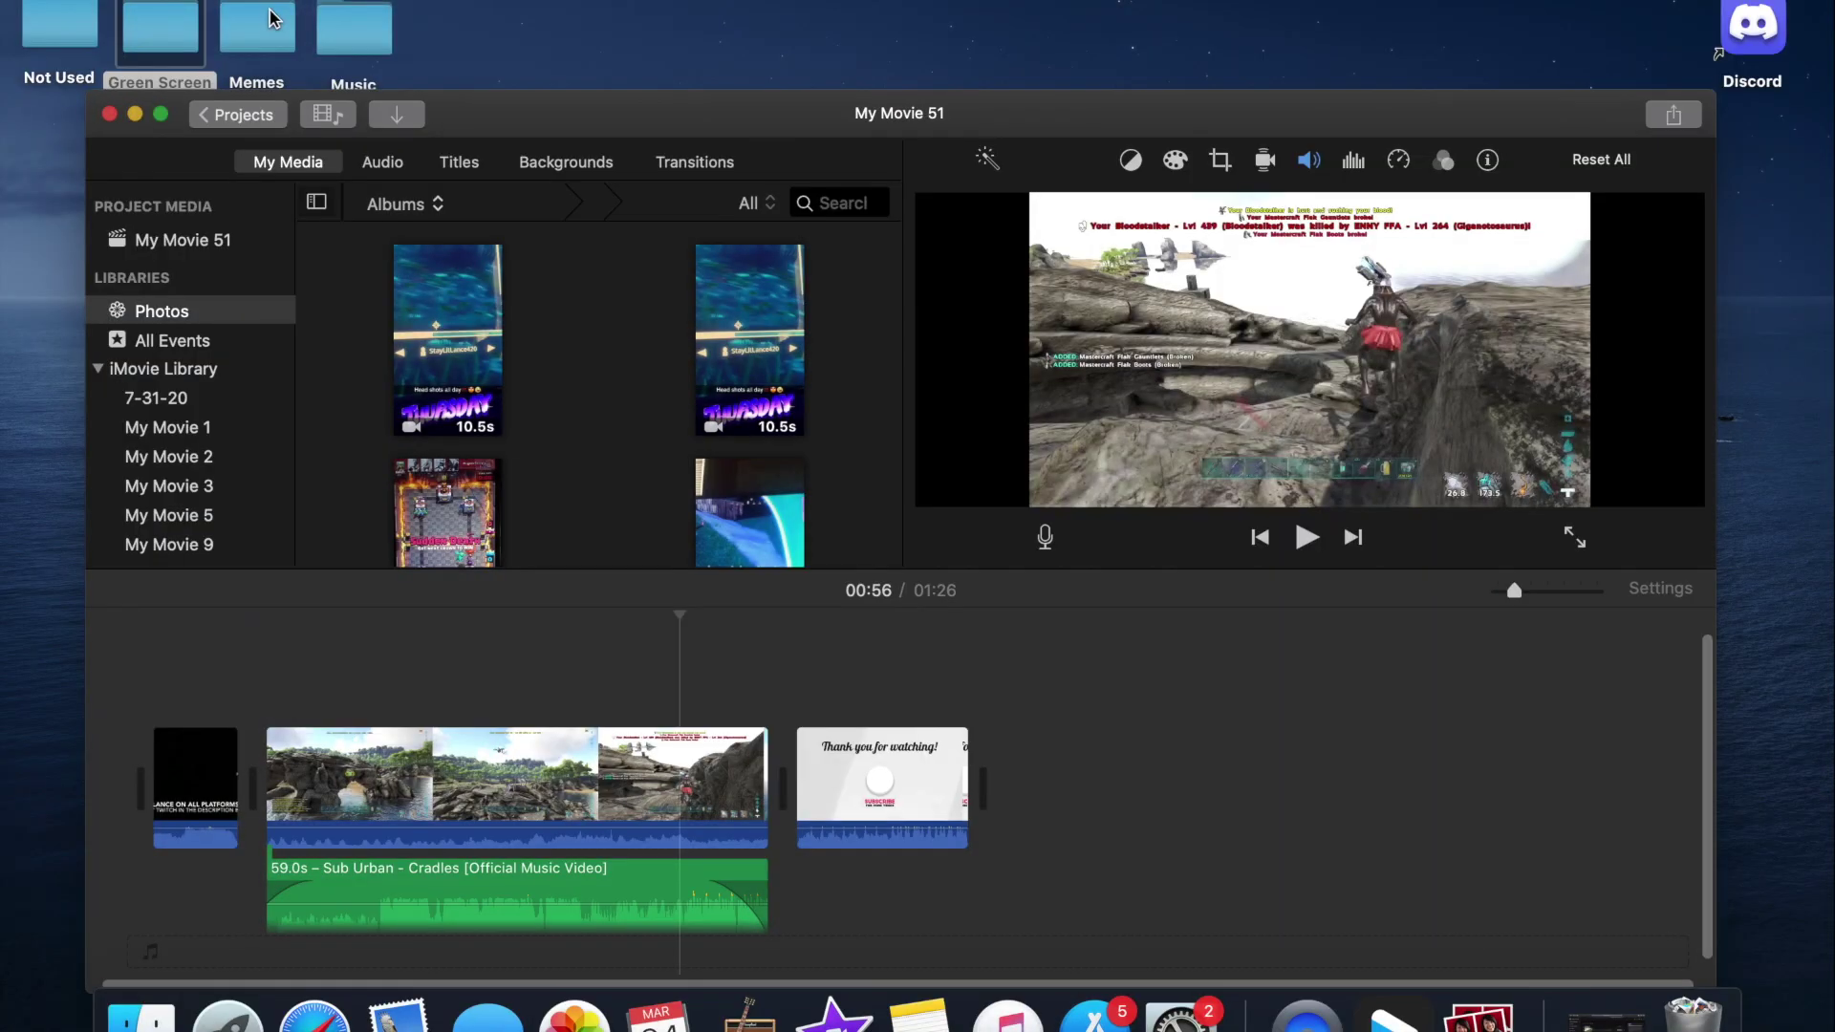
Step: Add the tense1983 rage template MP4 from the desktop Green Screen folder above the second half of the gameplay clip
double_click(173, 42)
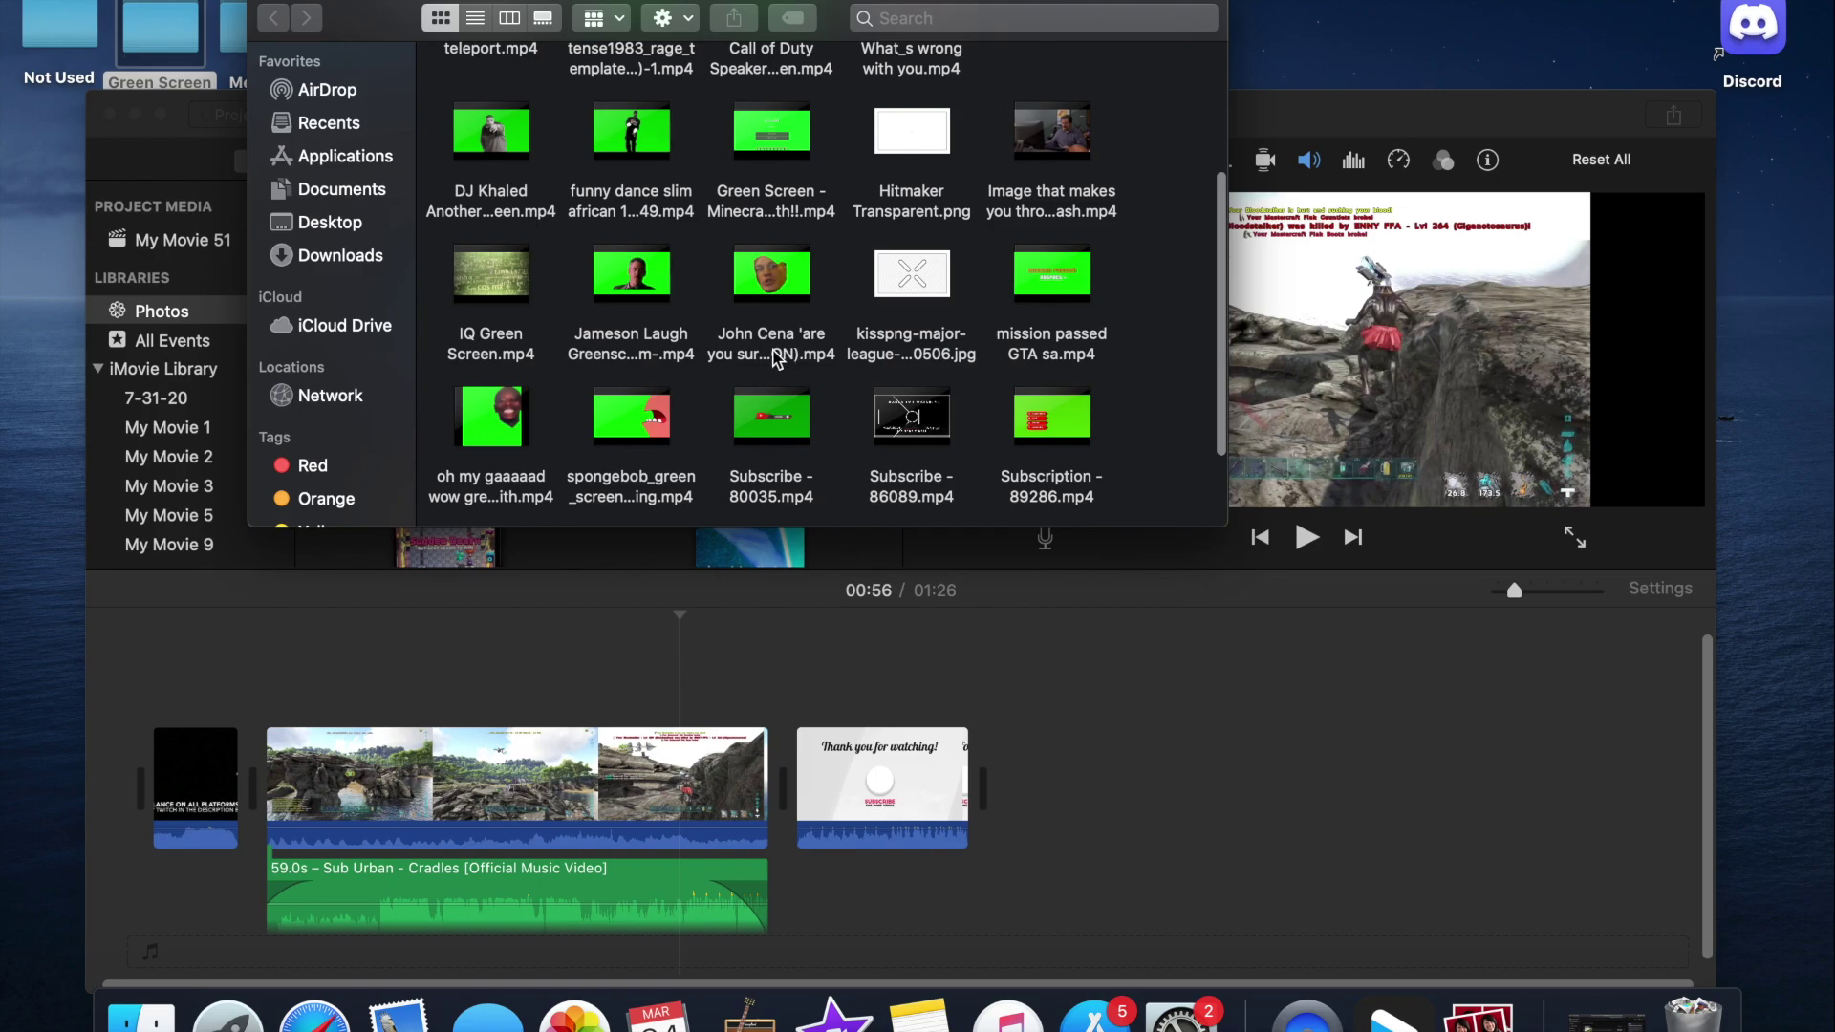
scroll(774, 358, up, 5)
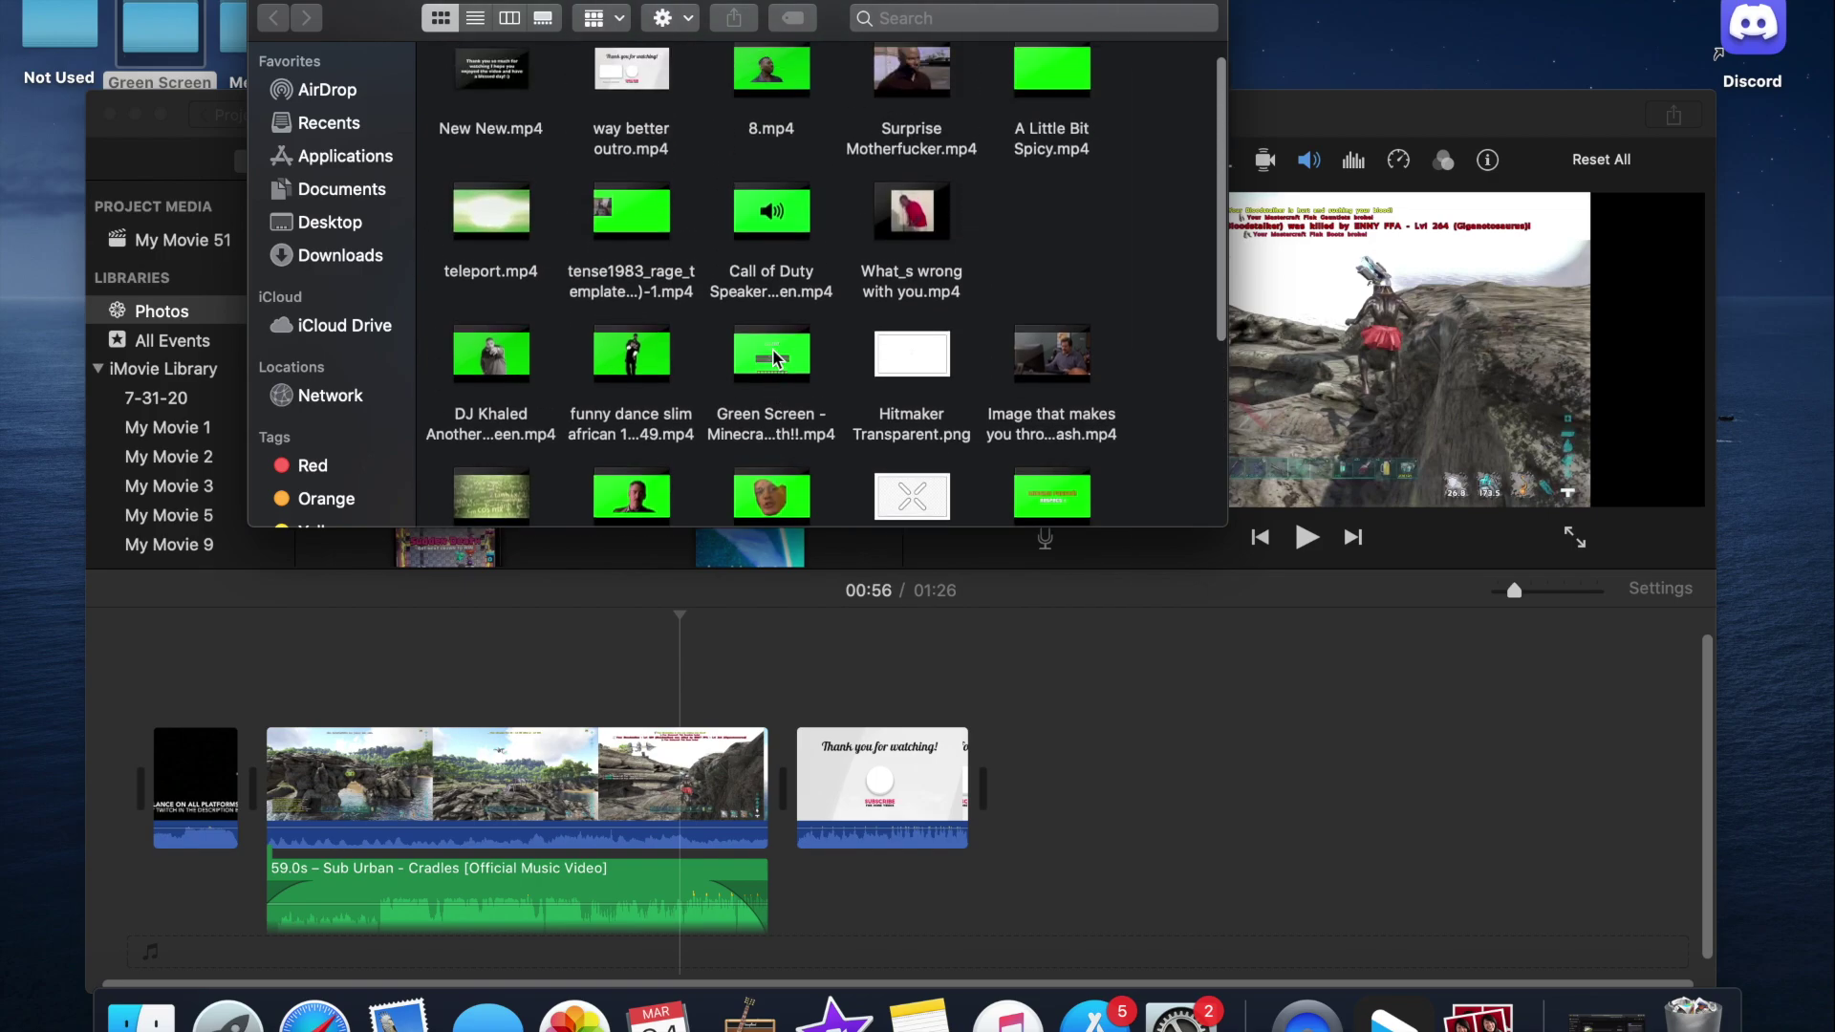
scroll(774, 358, up, 1)
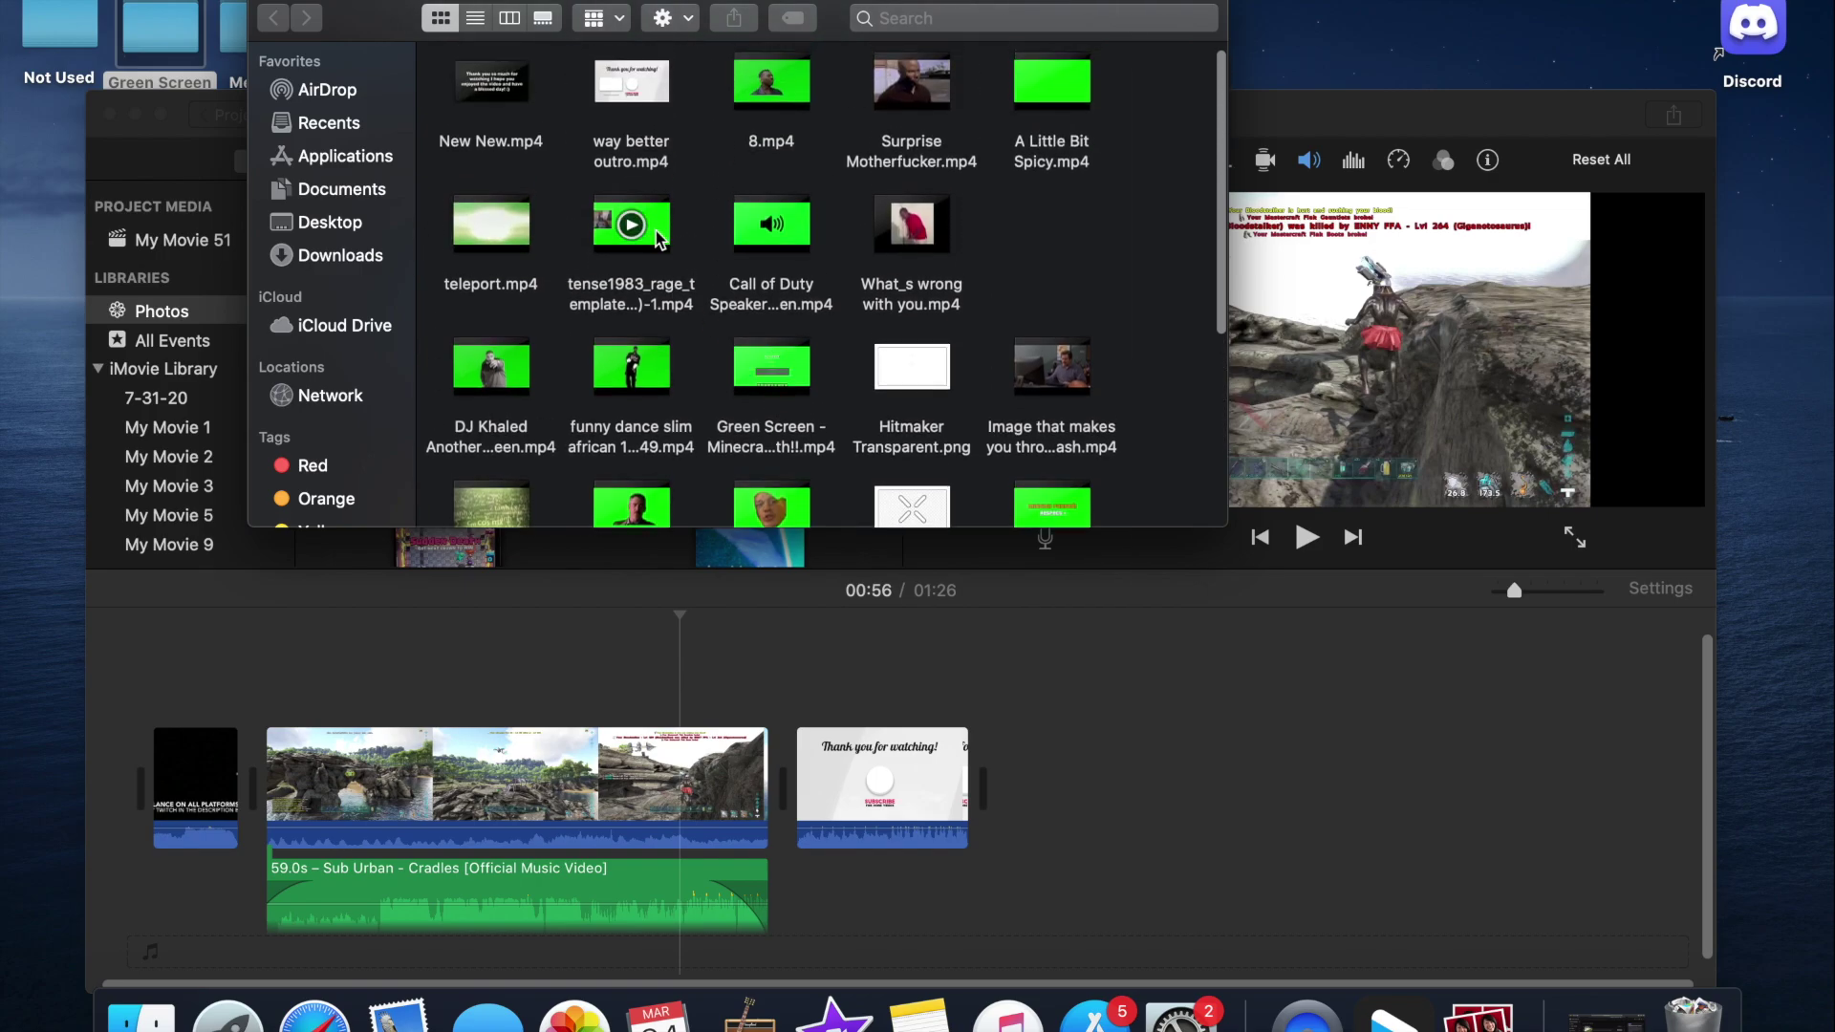
drag(659, 238, 512, 671)
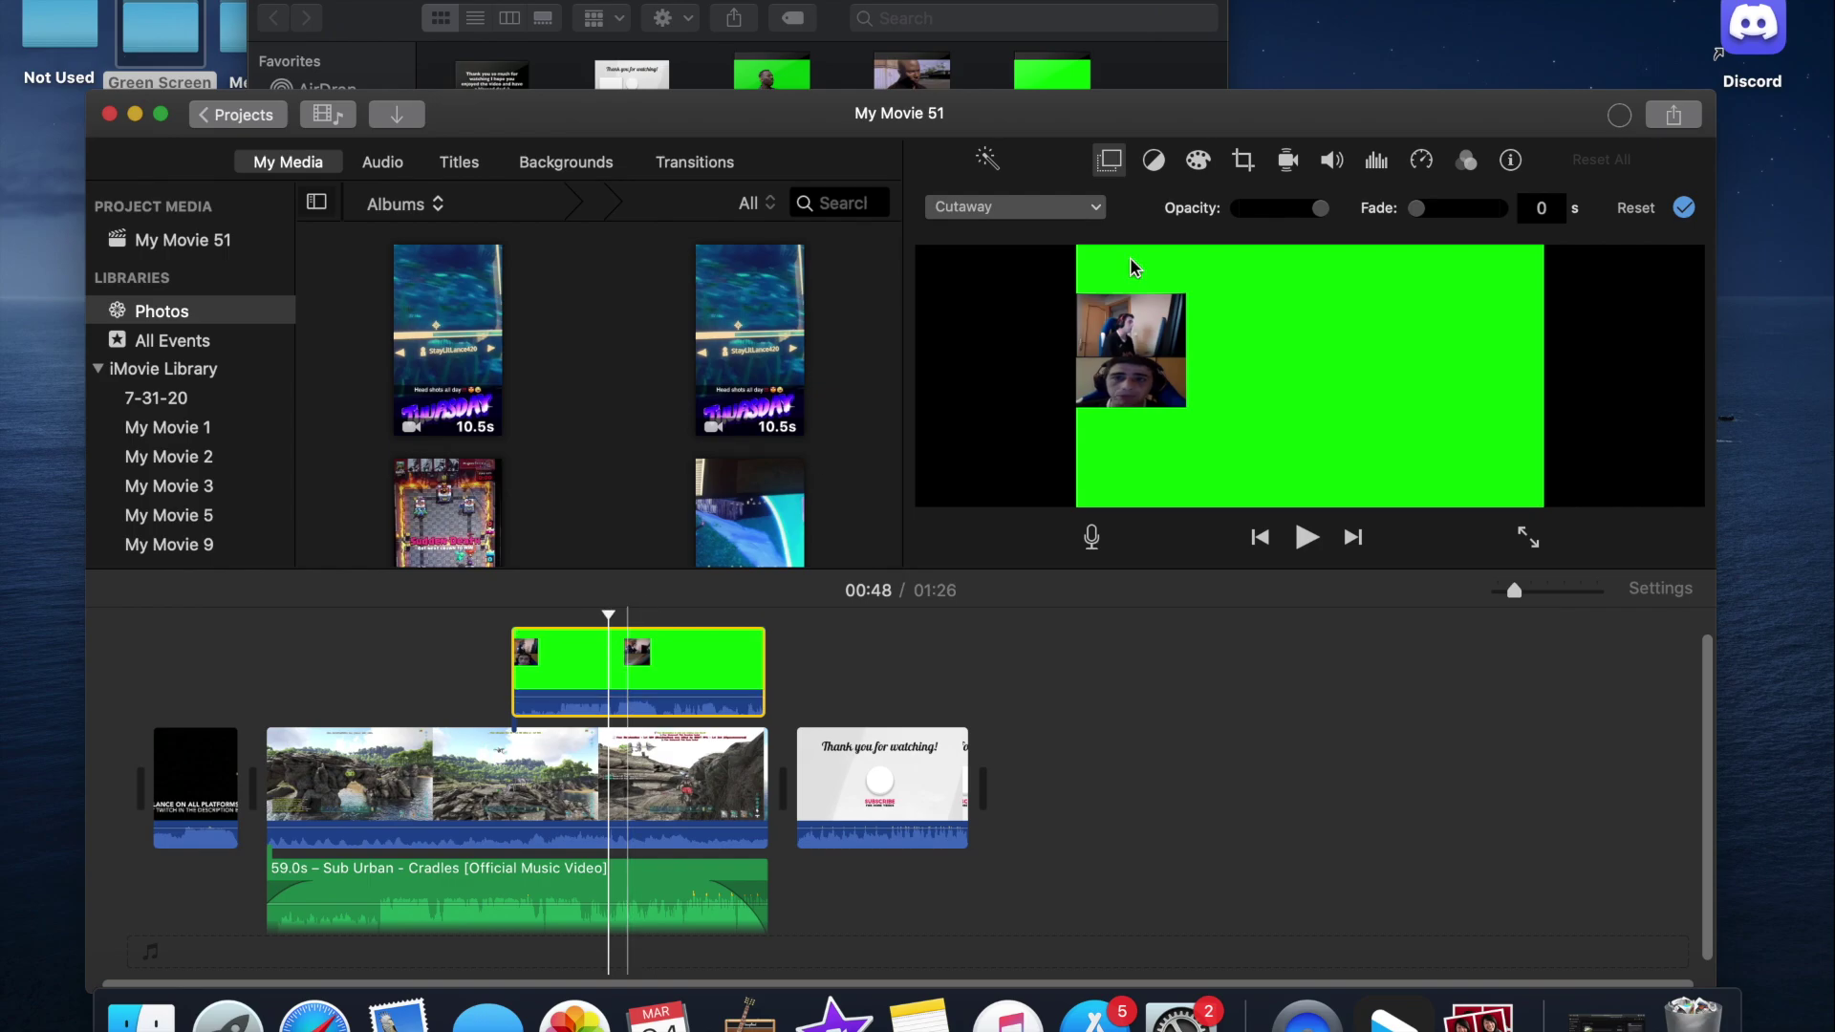
Step: Set the rage template overlay to Green/Blue Screen and play the timeline from just before it
click(1068, 211)
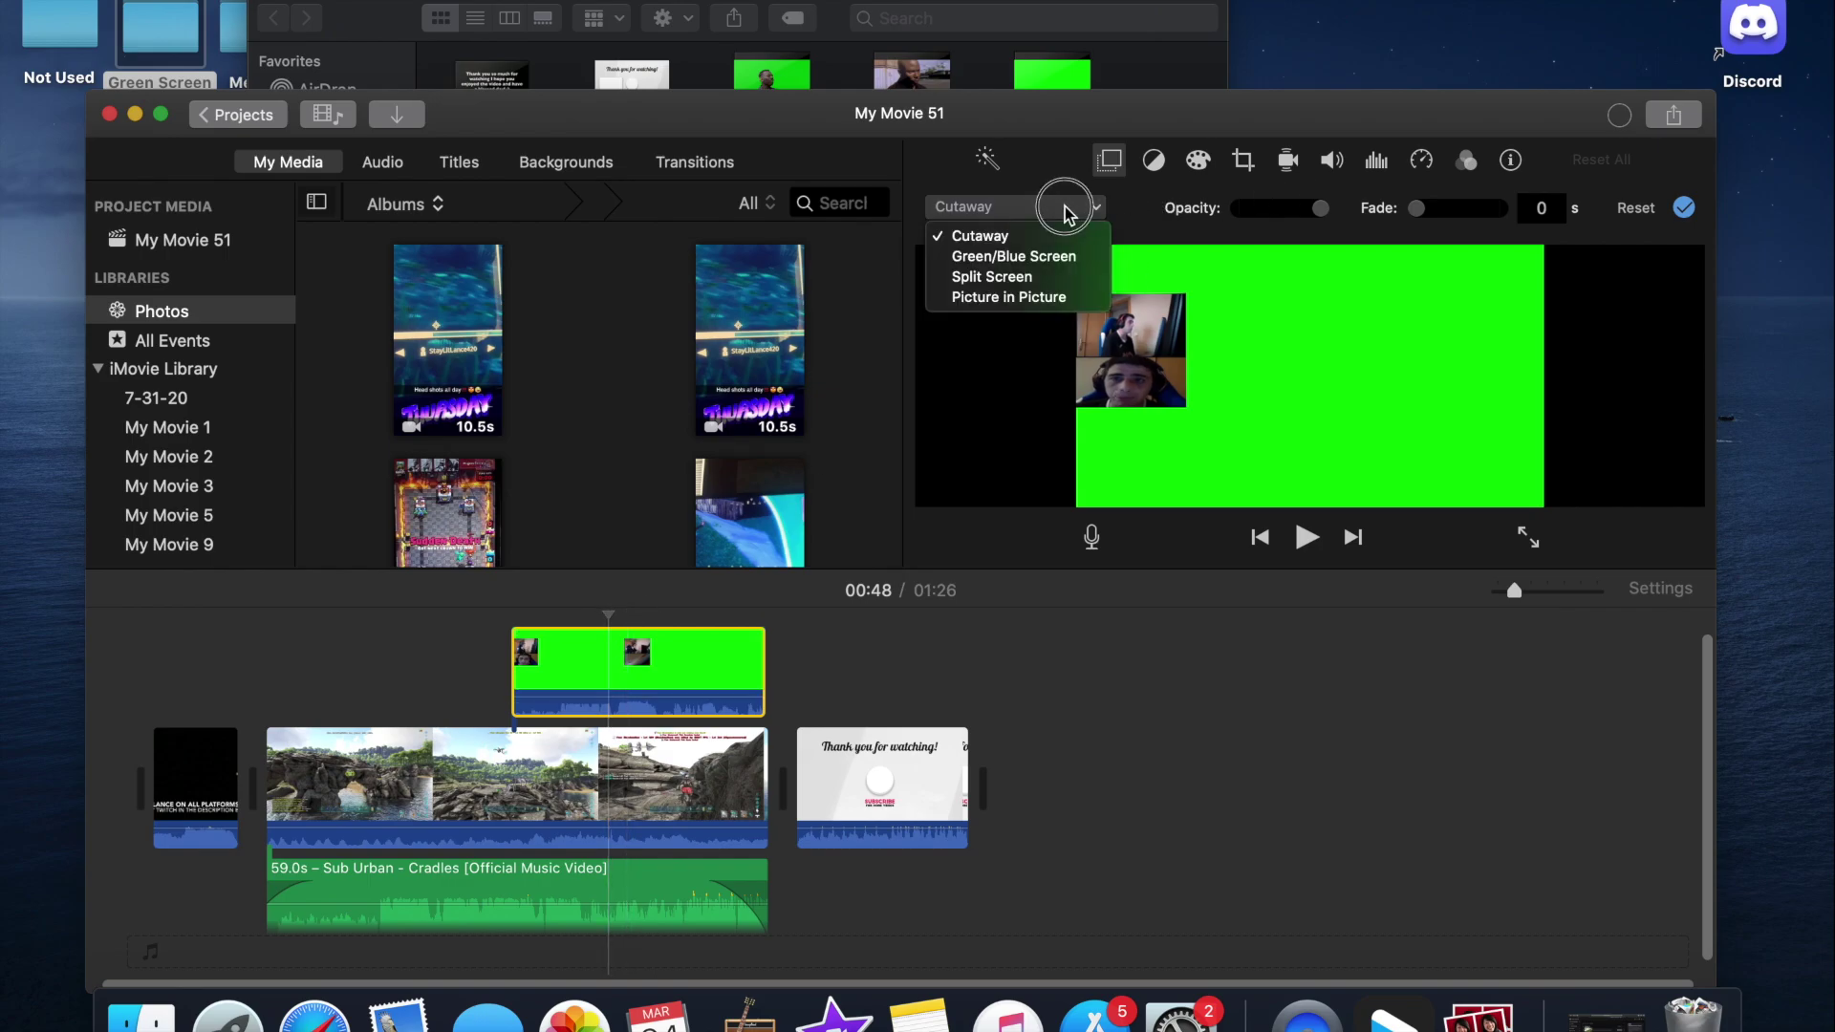
click(1068, 264)
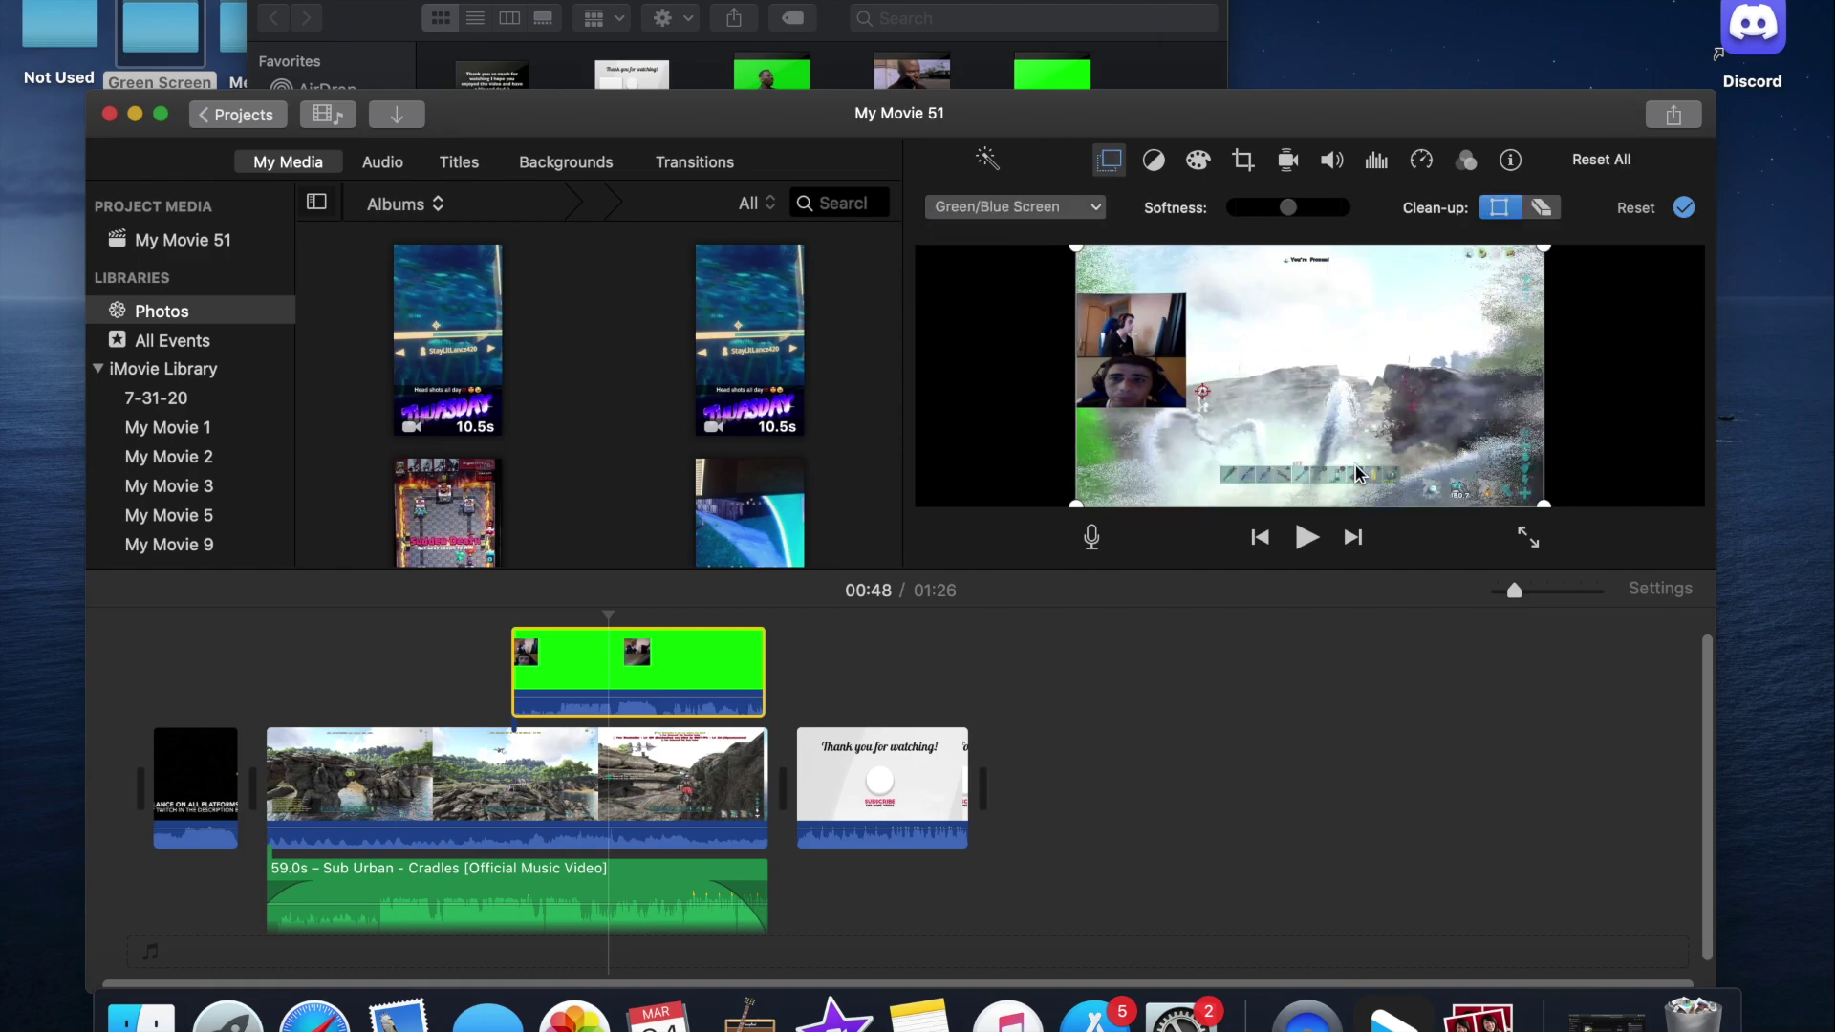
click(490, 665)
key(space)
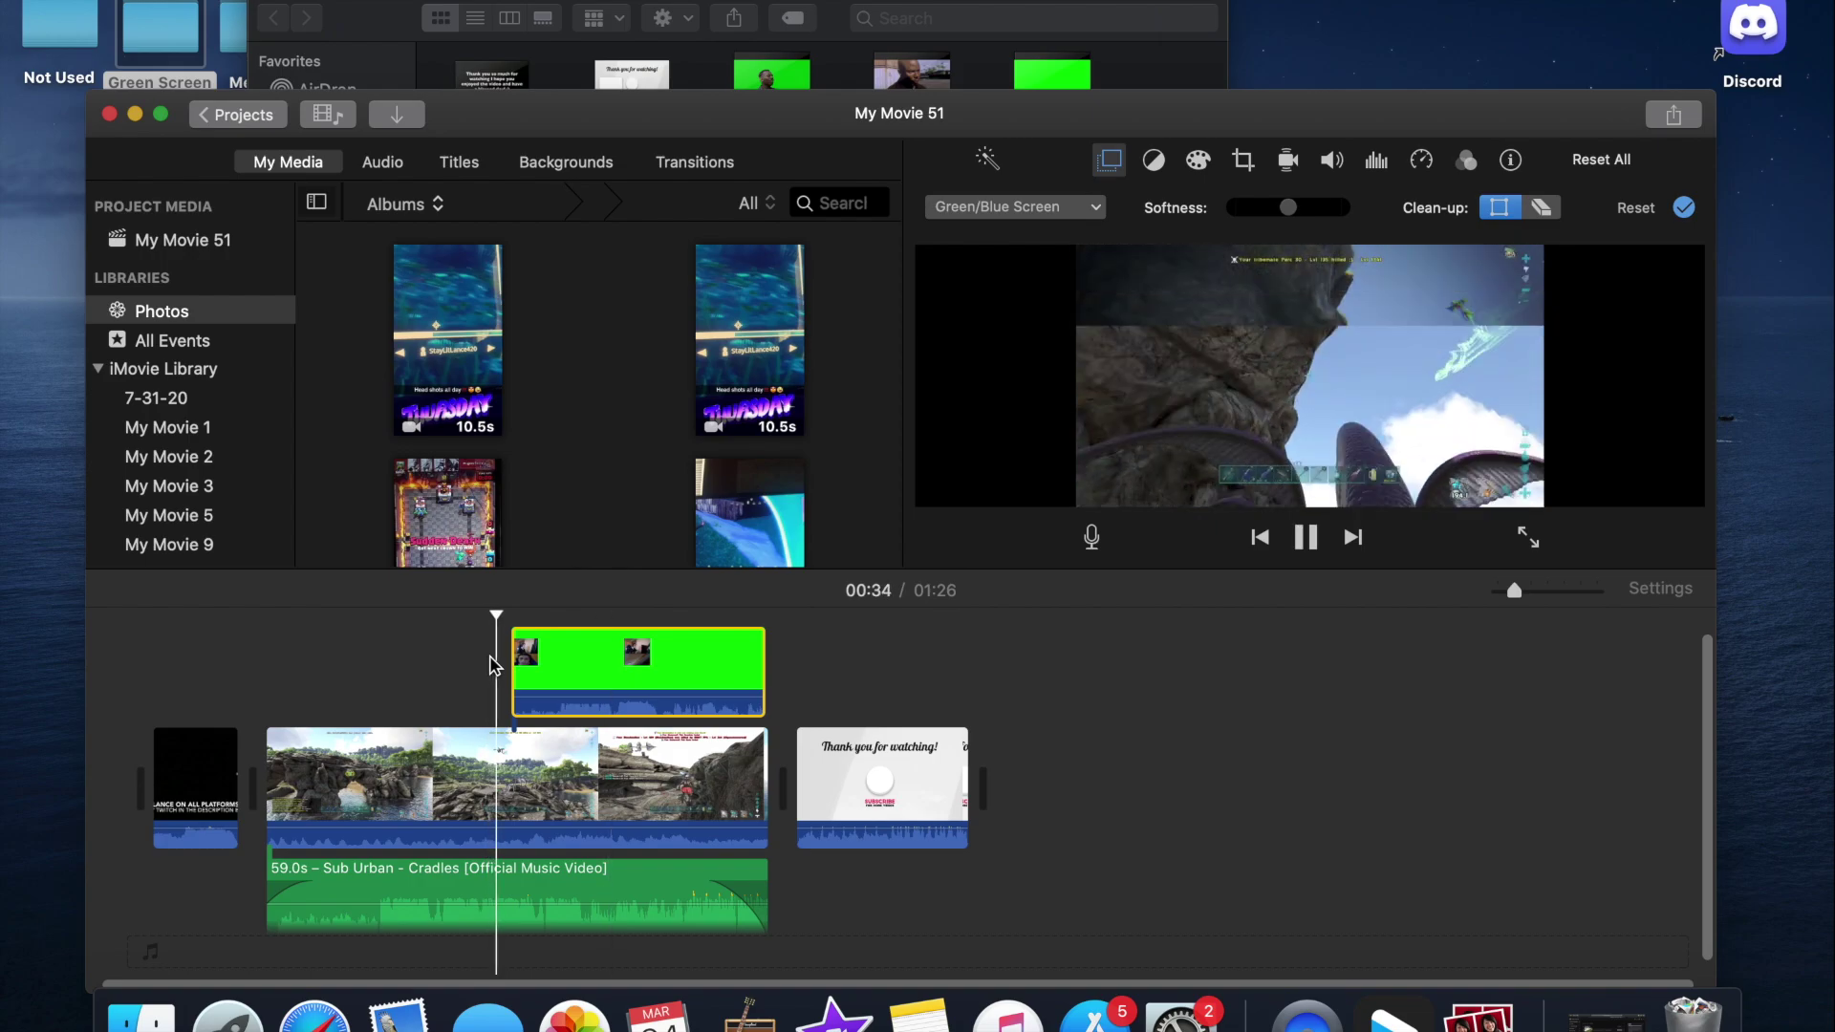
key(space)
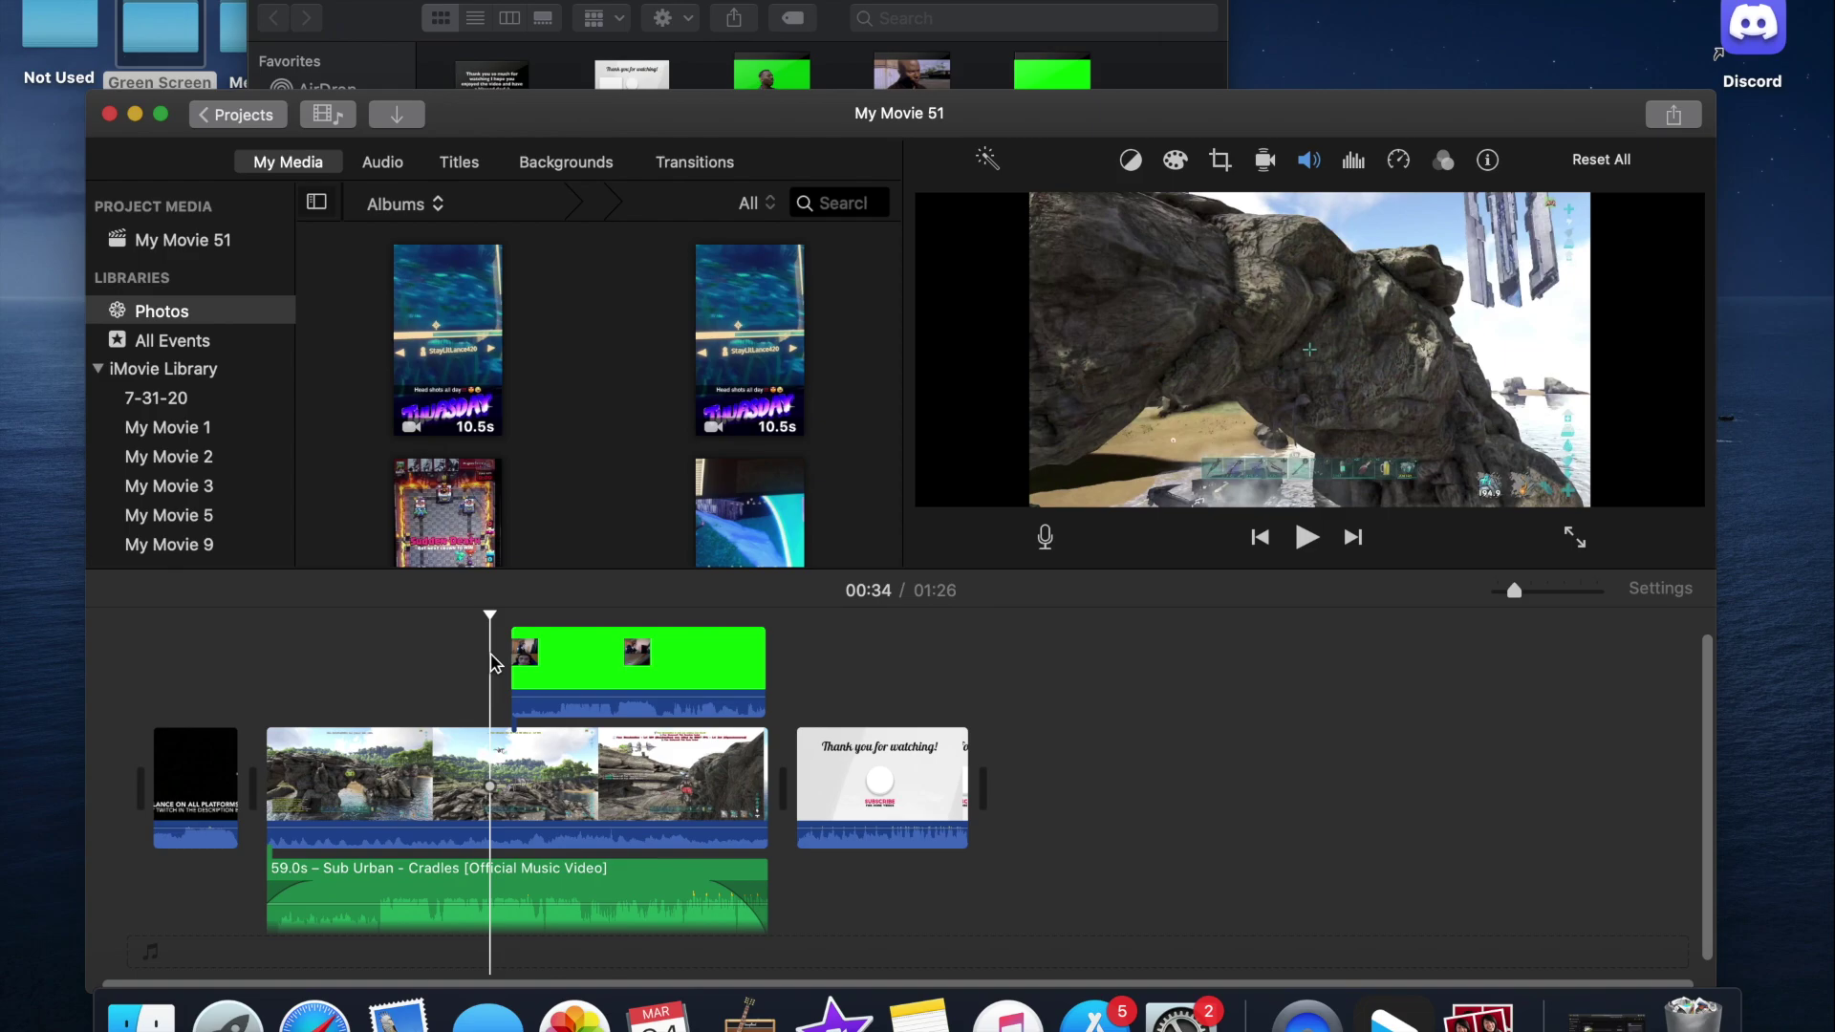
key(space)
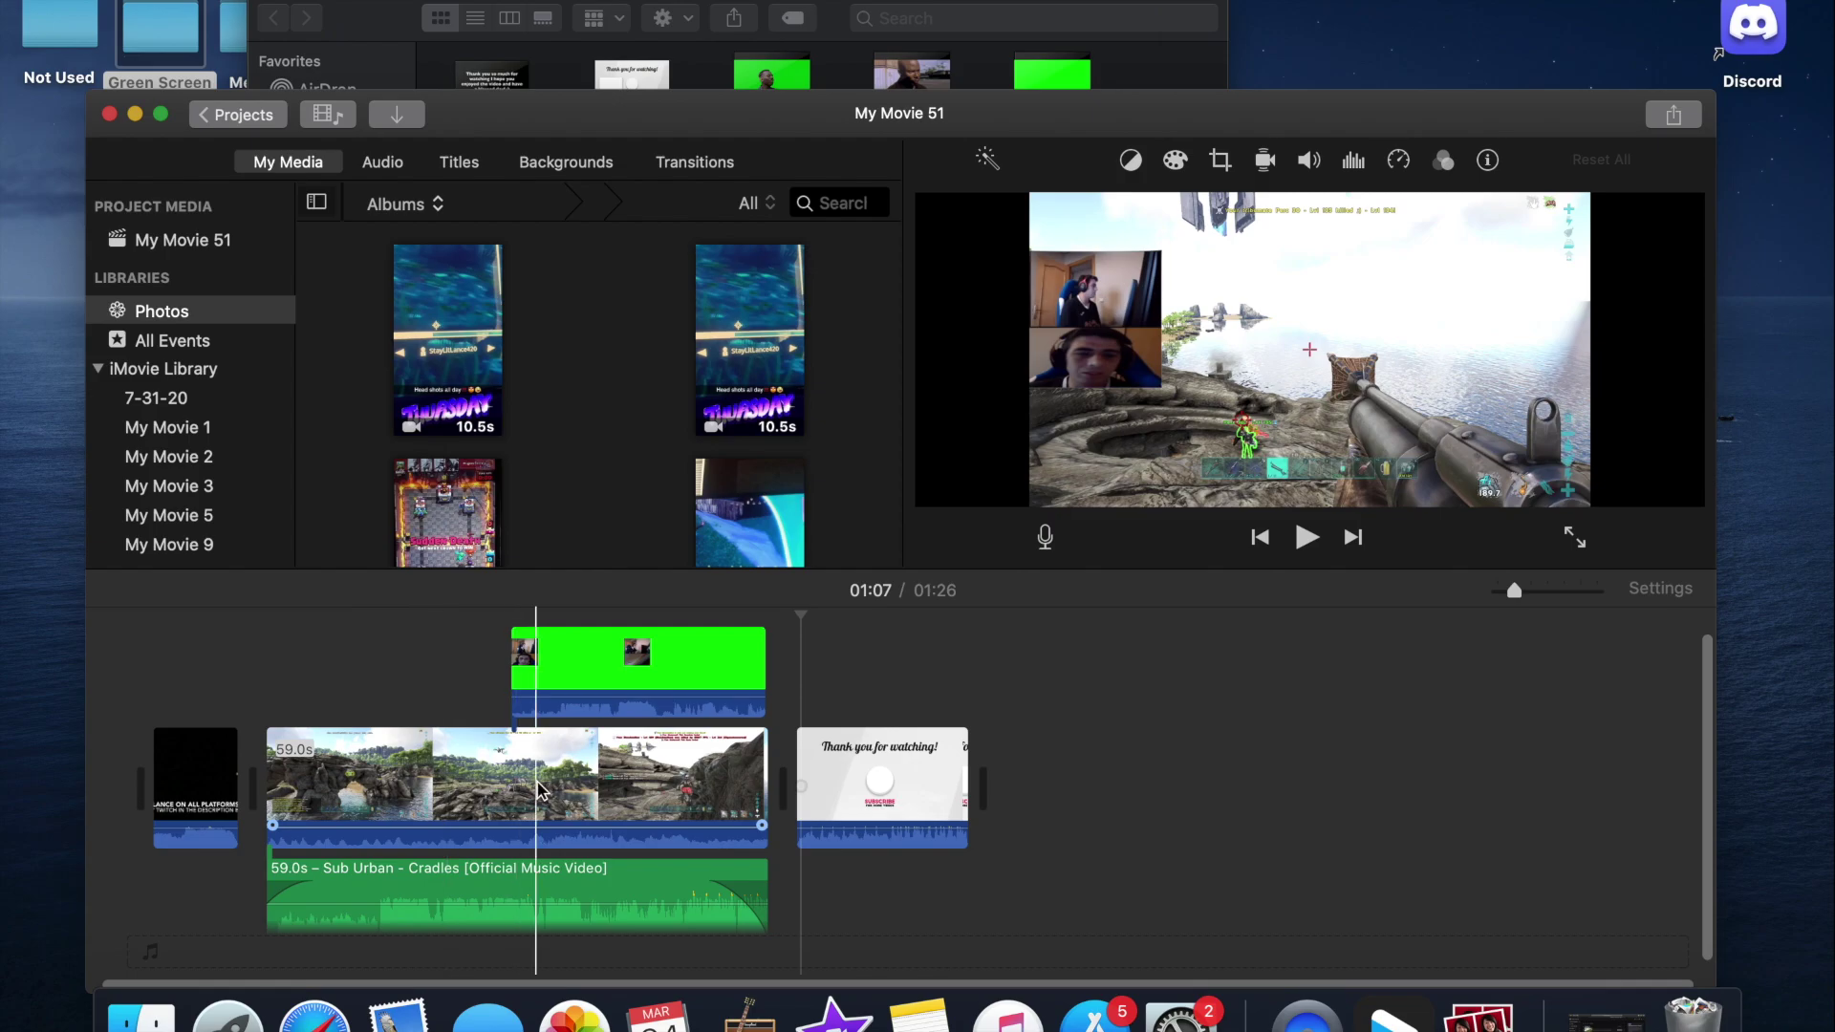
Step: Add a Cross Dissolve transition between the subscribe intro and the gameplay clip and preview it
click(686, 170)
drag(182, 389, 257, 782)
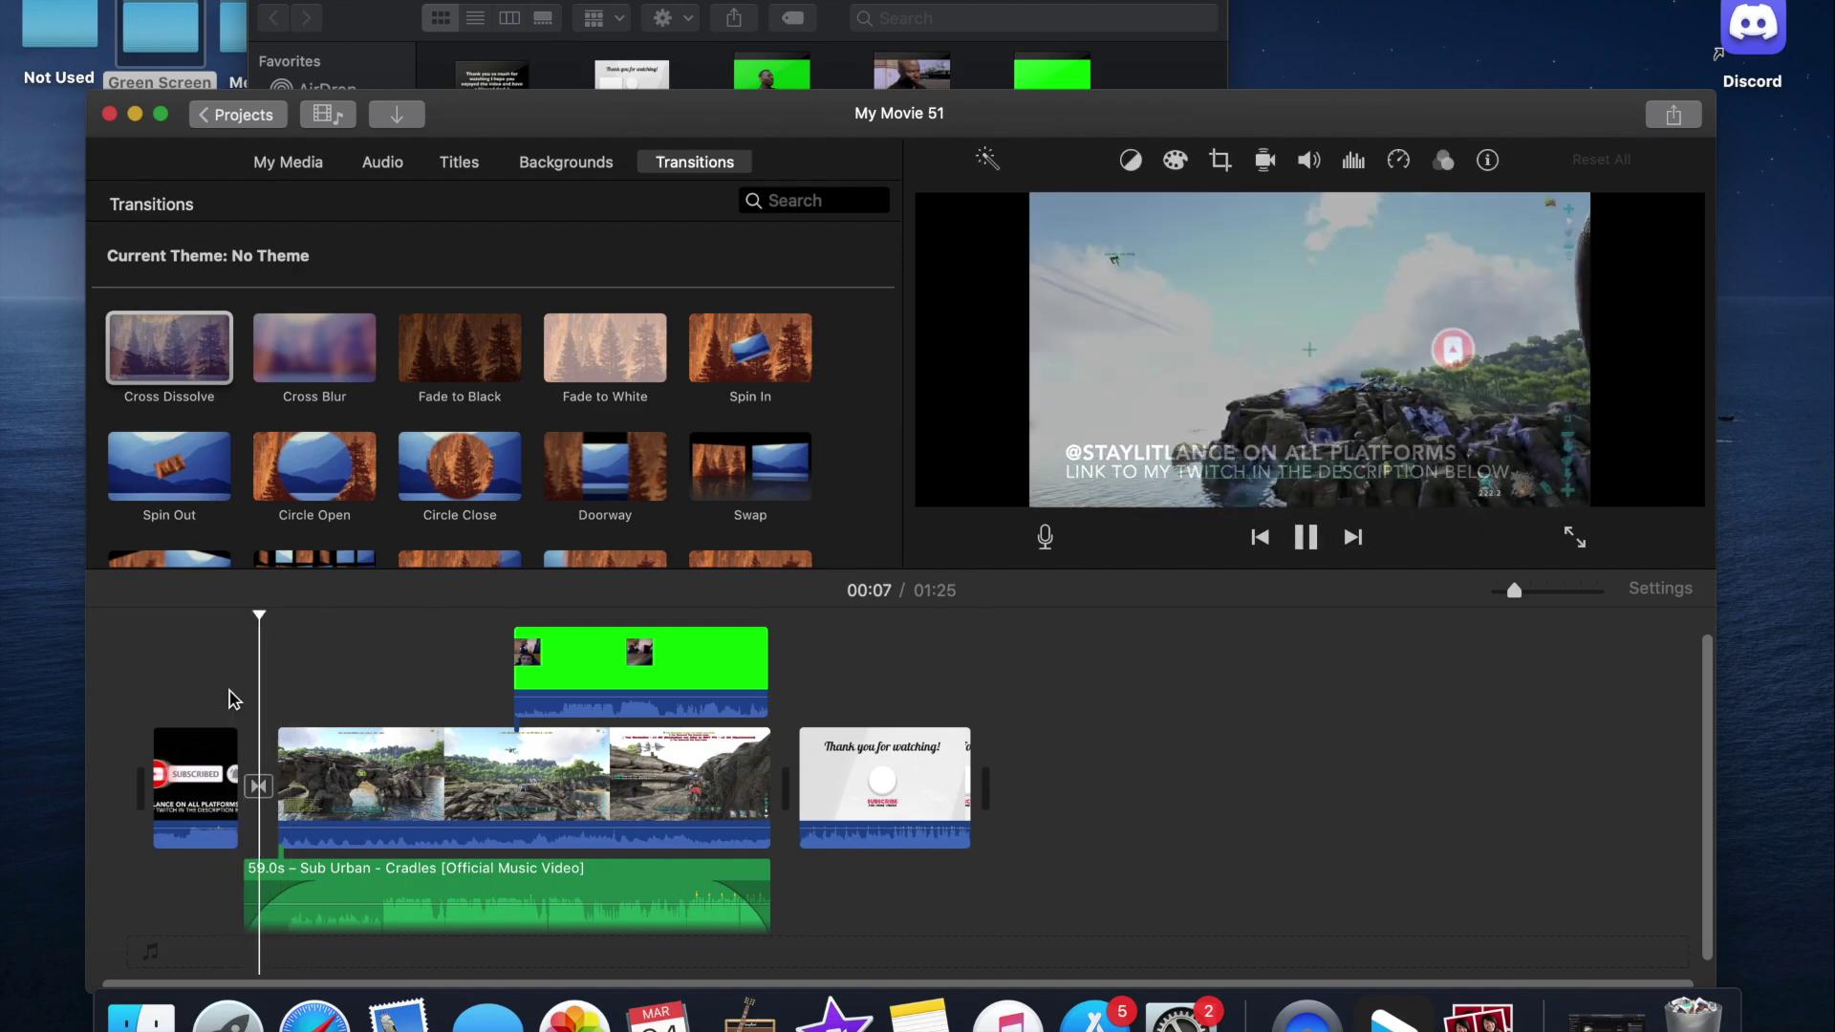
key(space)
click(225, 712)
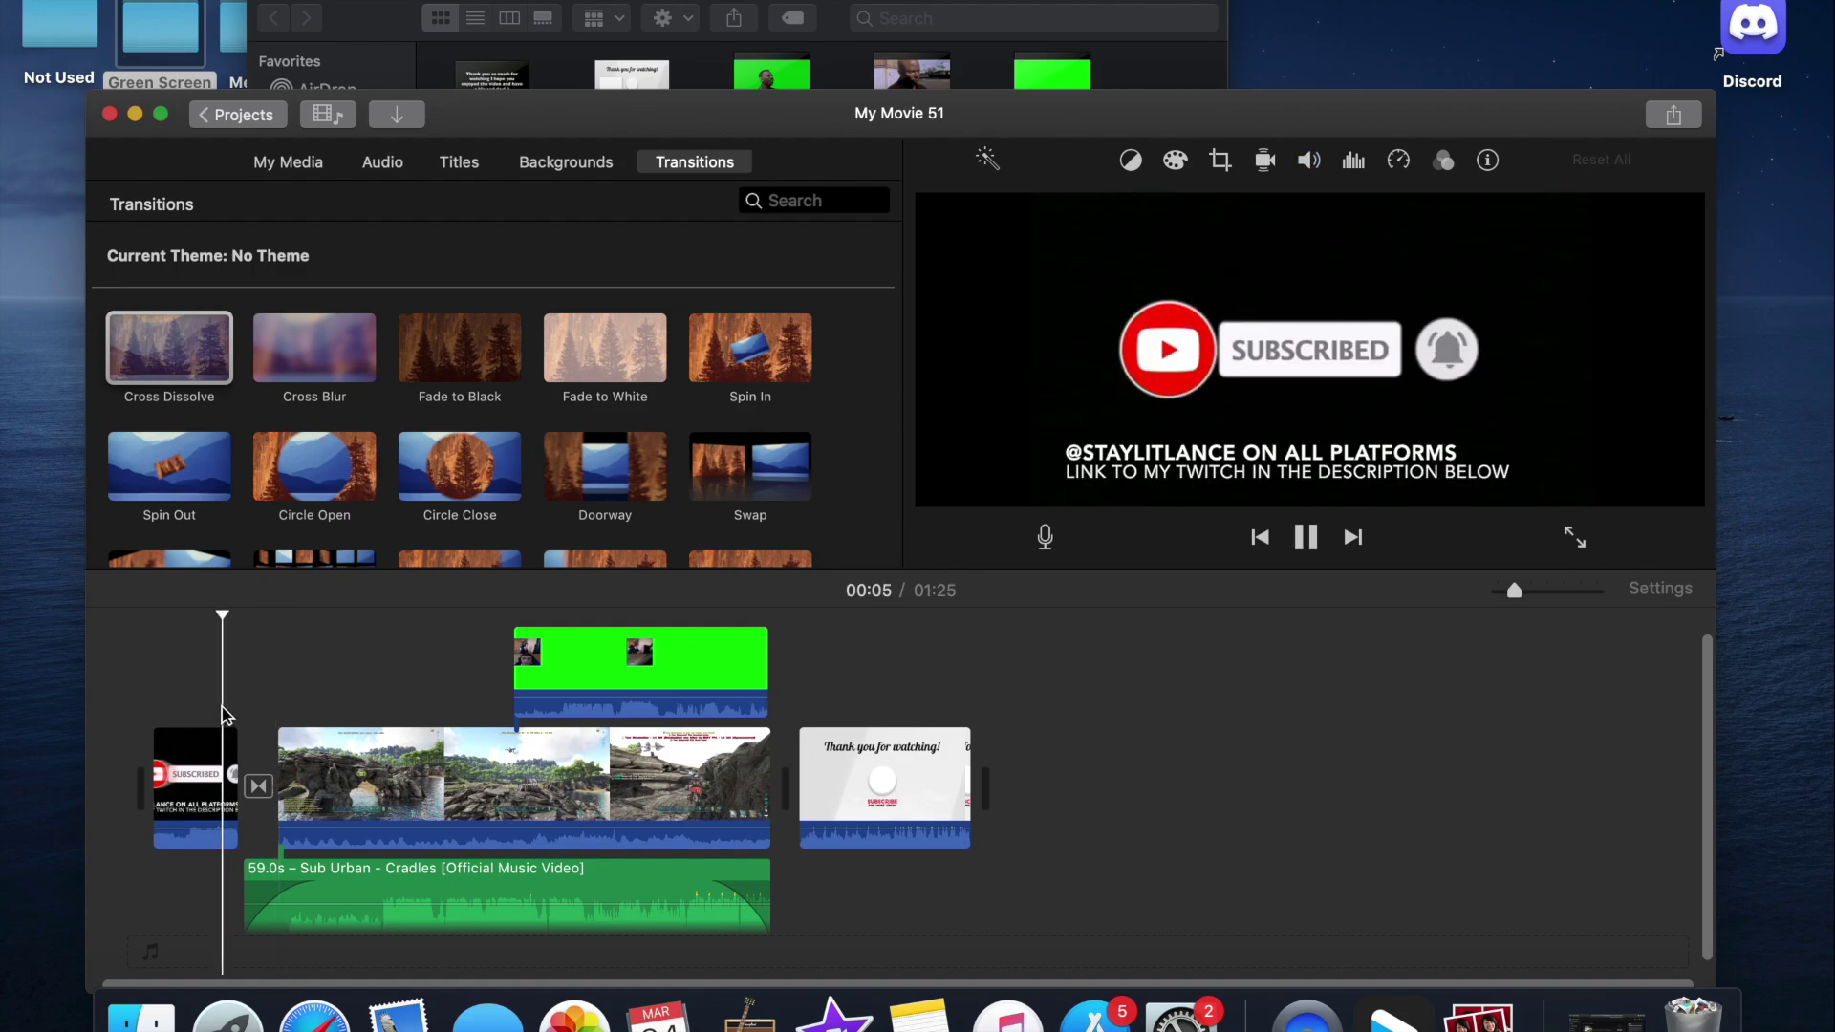
key(space)
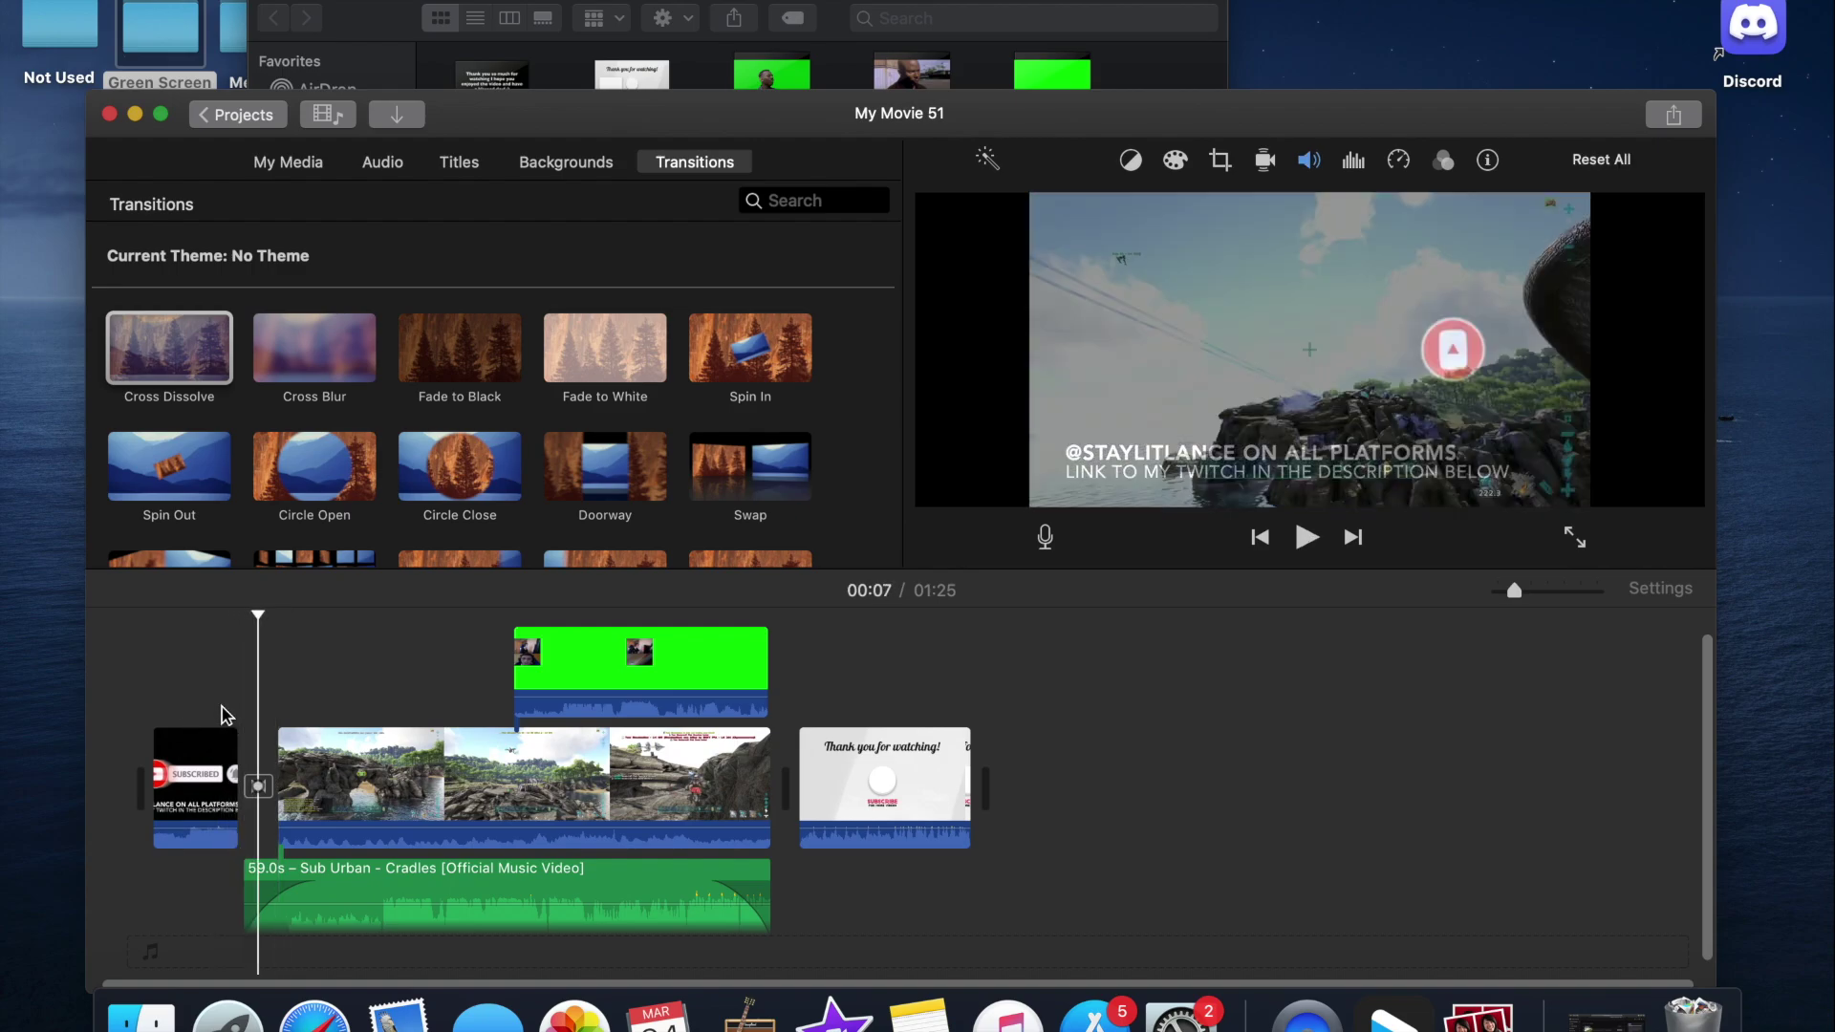
Step: Add a Cross Blur transition between the gameplay clip and the thank-you outro and preview it
drag(313, 352, 762, 774)
click(748, 771)
key(space)
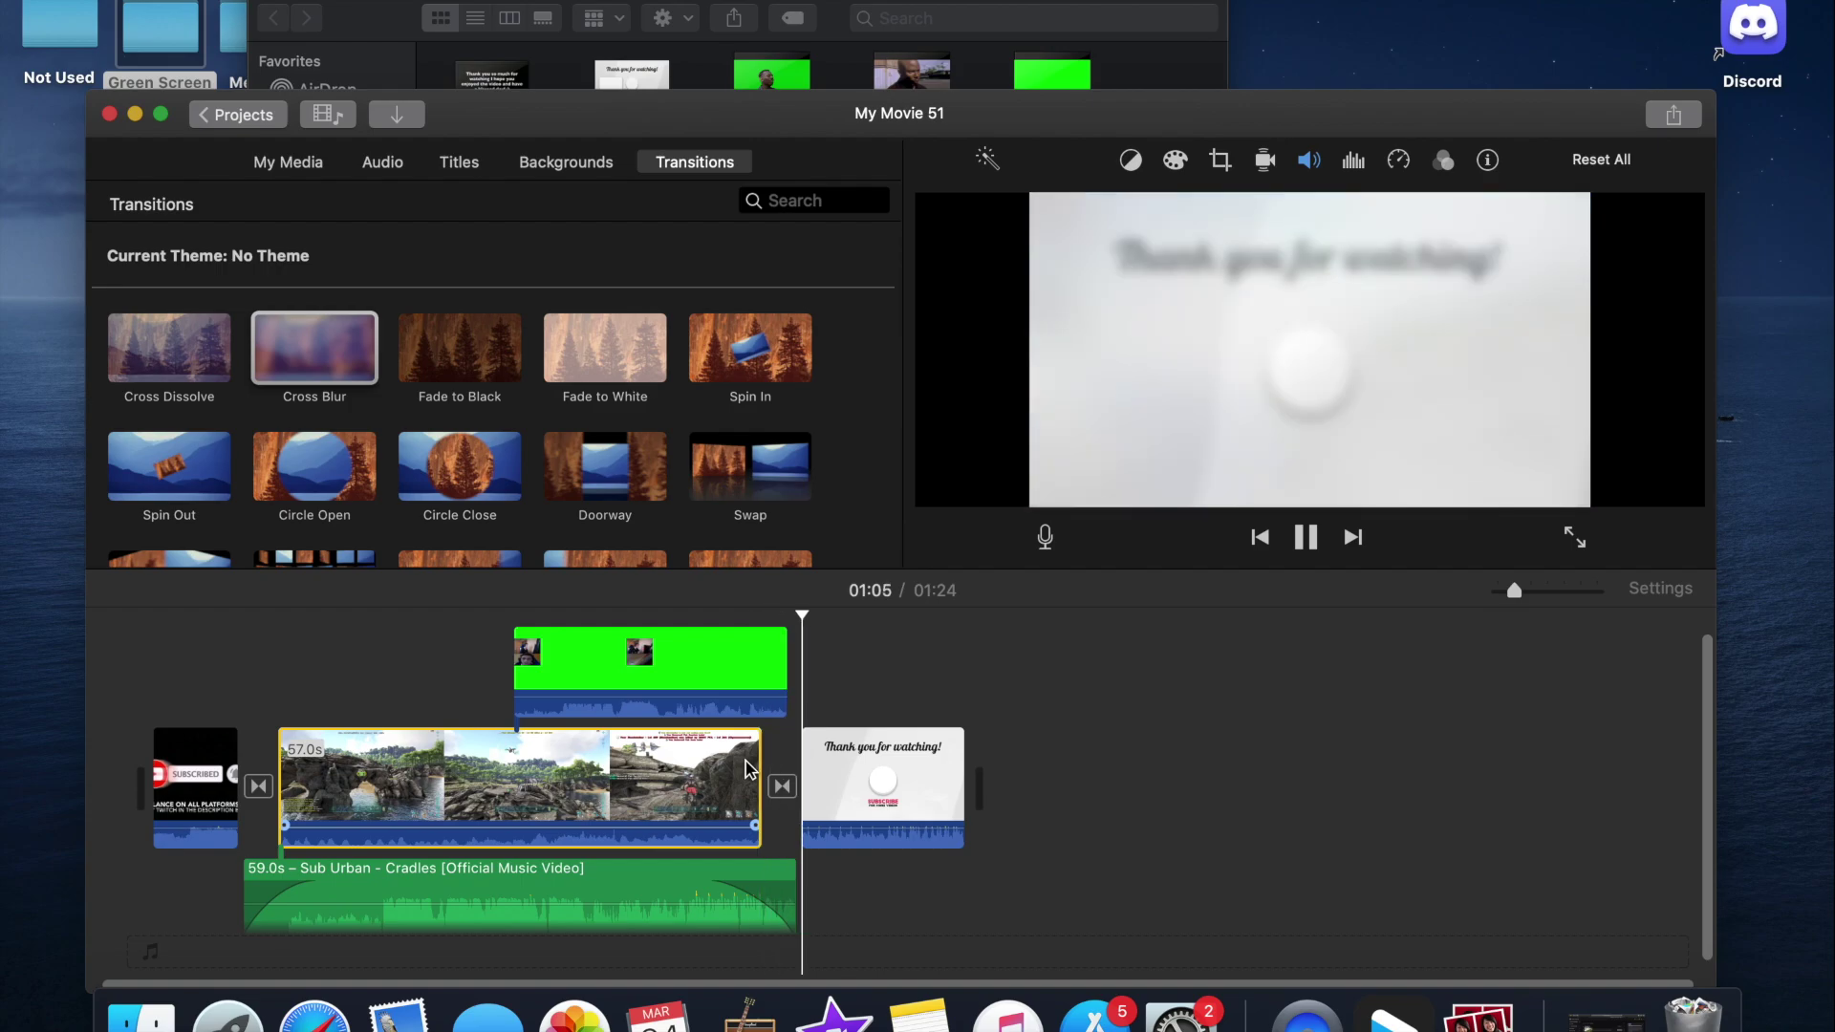
key(space)
drag(752, 761, 751, 761)
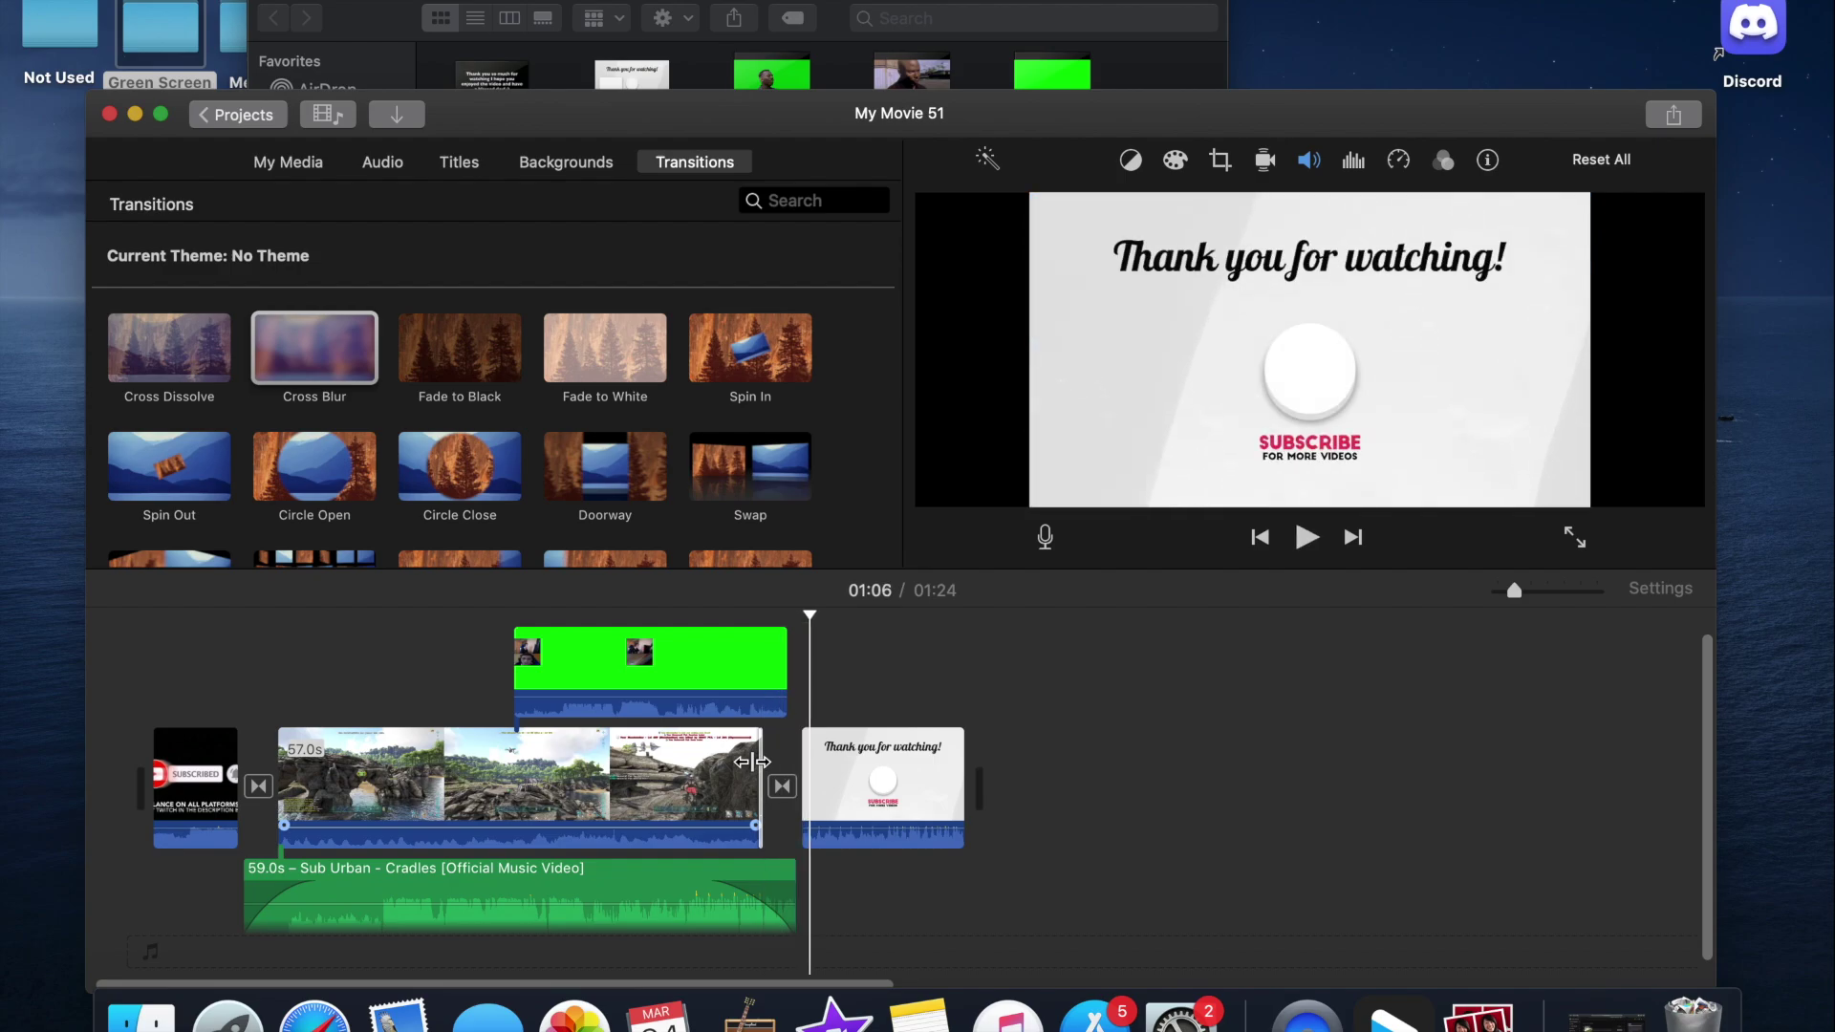
Step: Shift the green-screen overlay earlier so that it ends close to the end of the gameplay clip
click(740, 664)
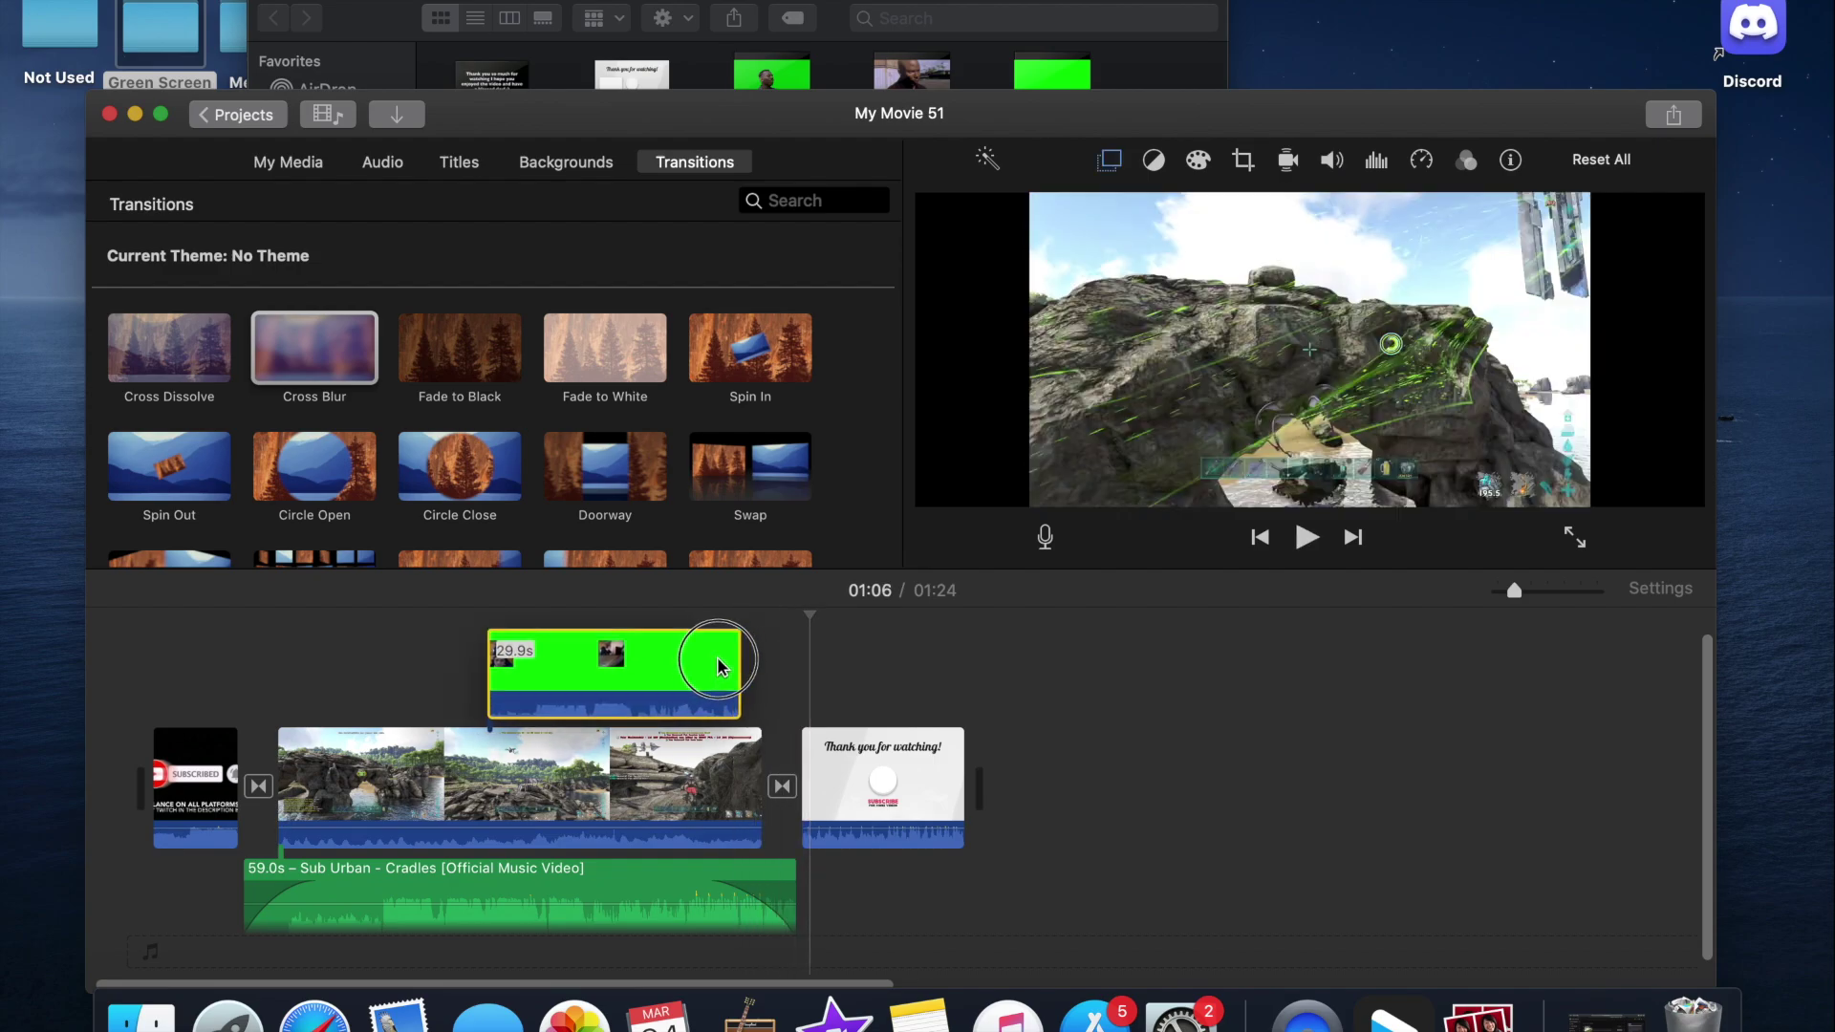
drag(743, 667, 764, 669)
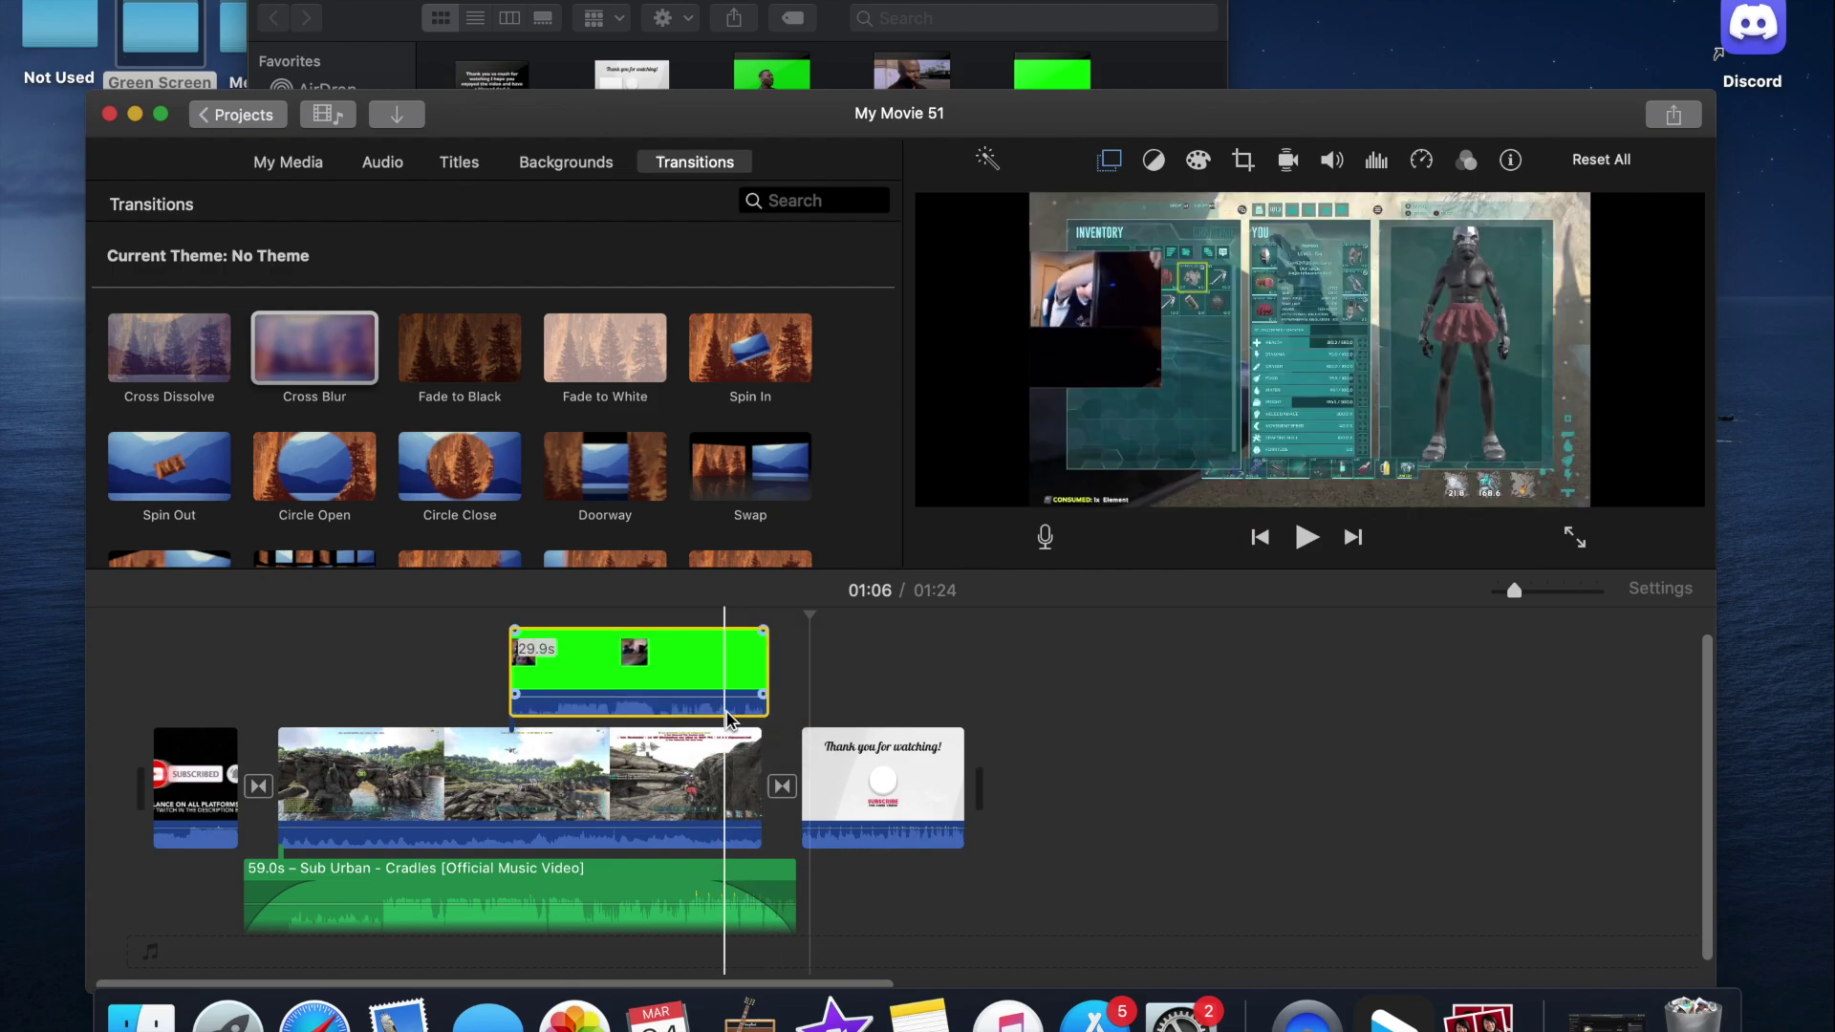
click(731, 764)
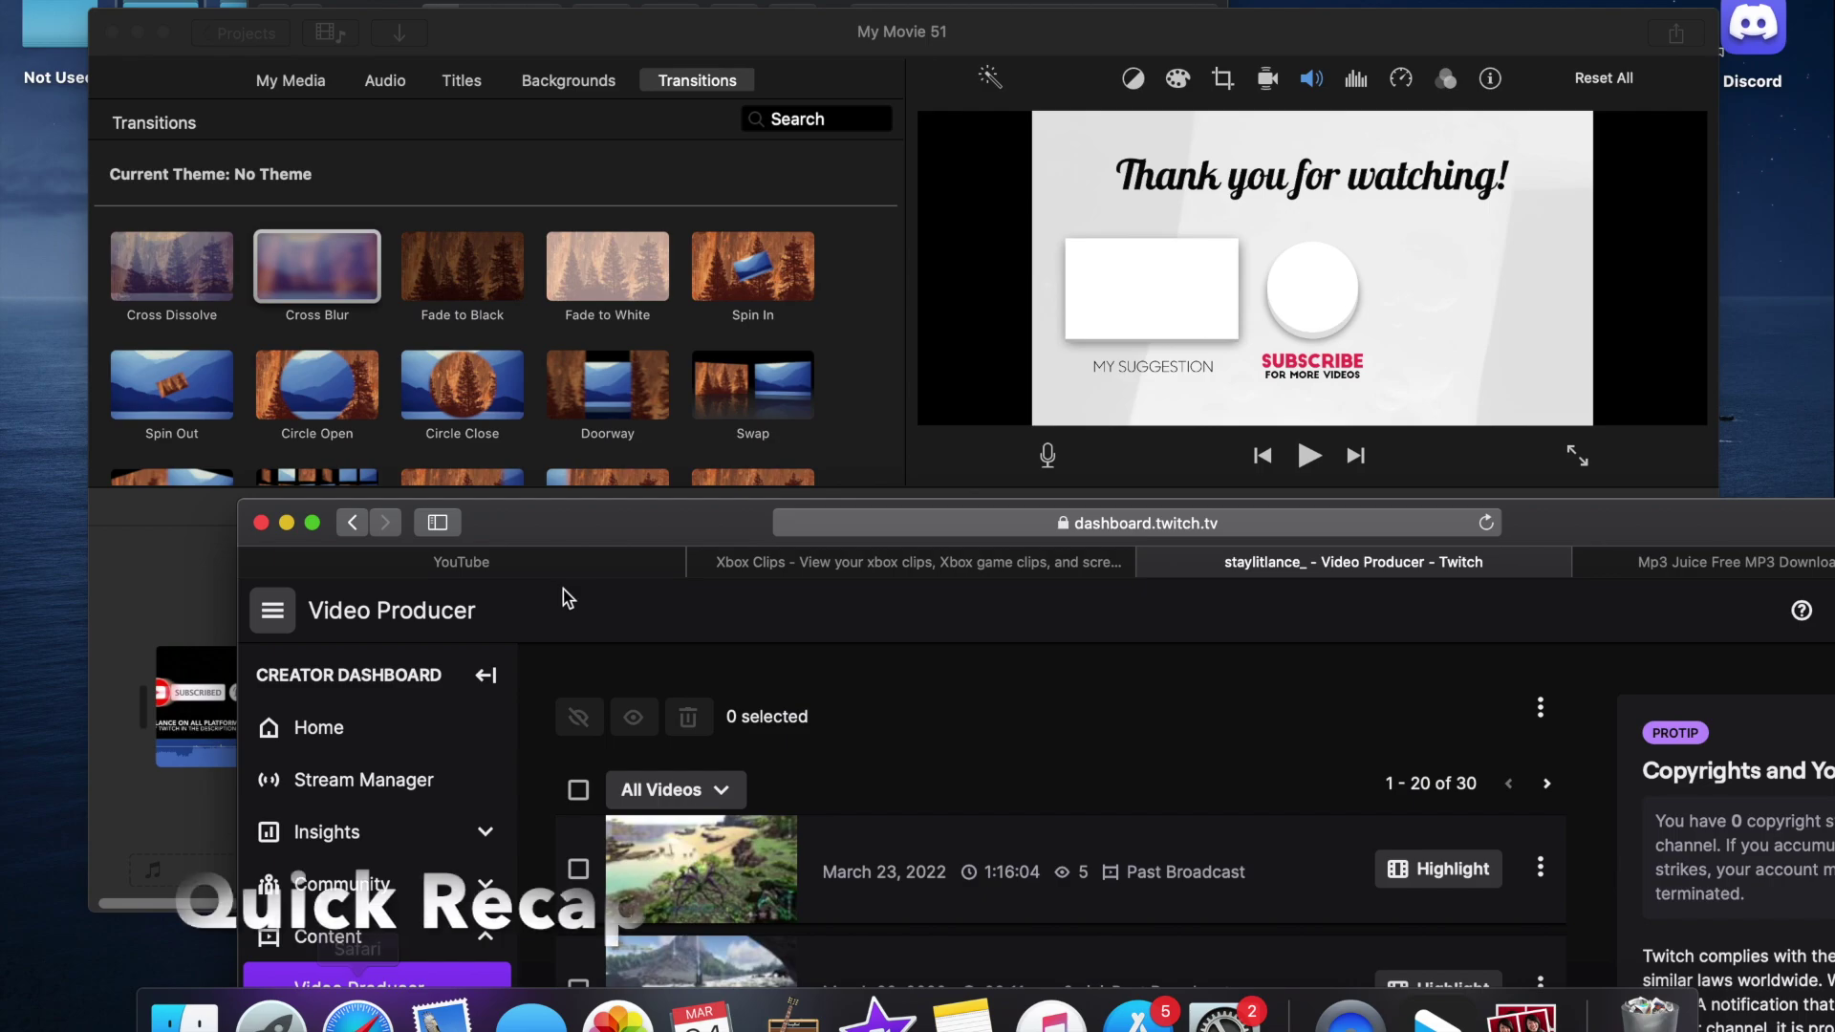
Step: Switch to Safari and review the open Xbox Clips, Twitch Video Producer and MP3Juices pages
drag(573, 524, 350, 0)
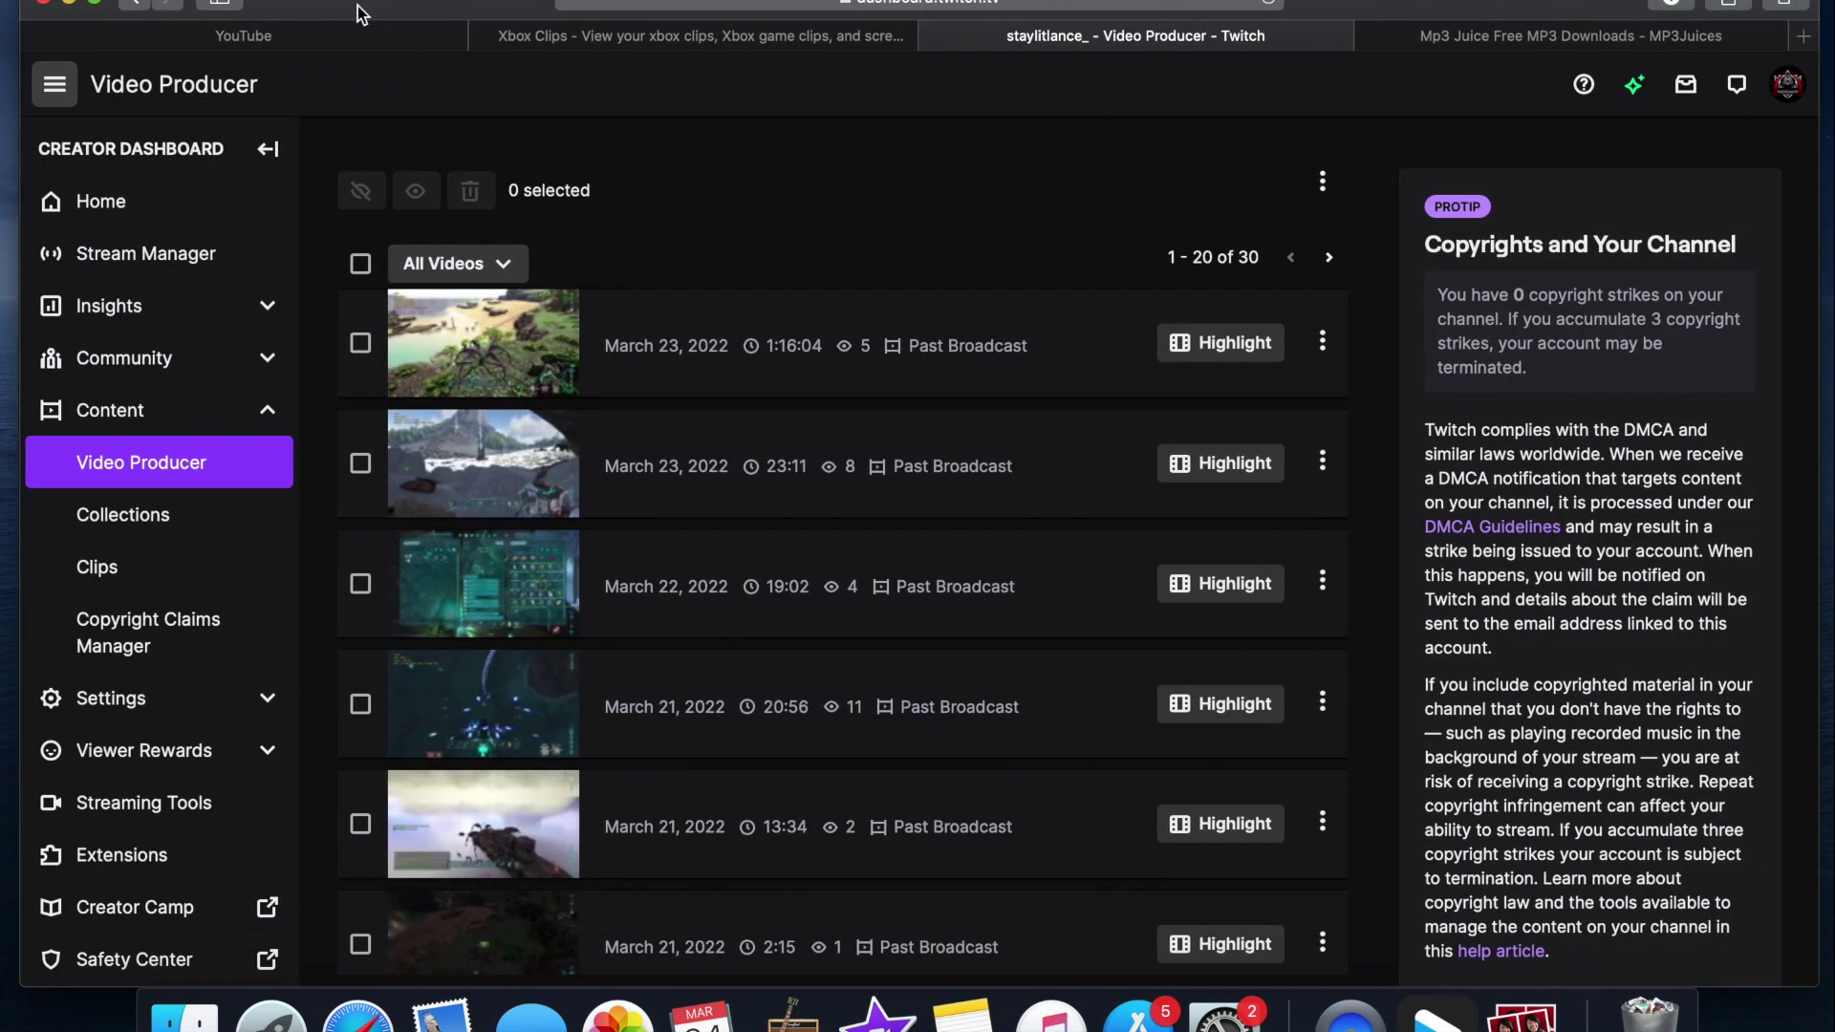
click(569, 44)
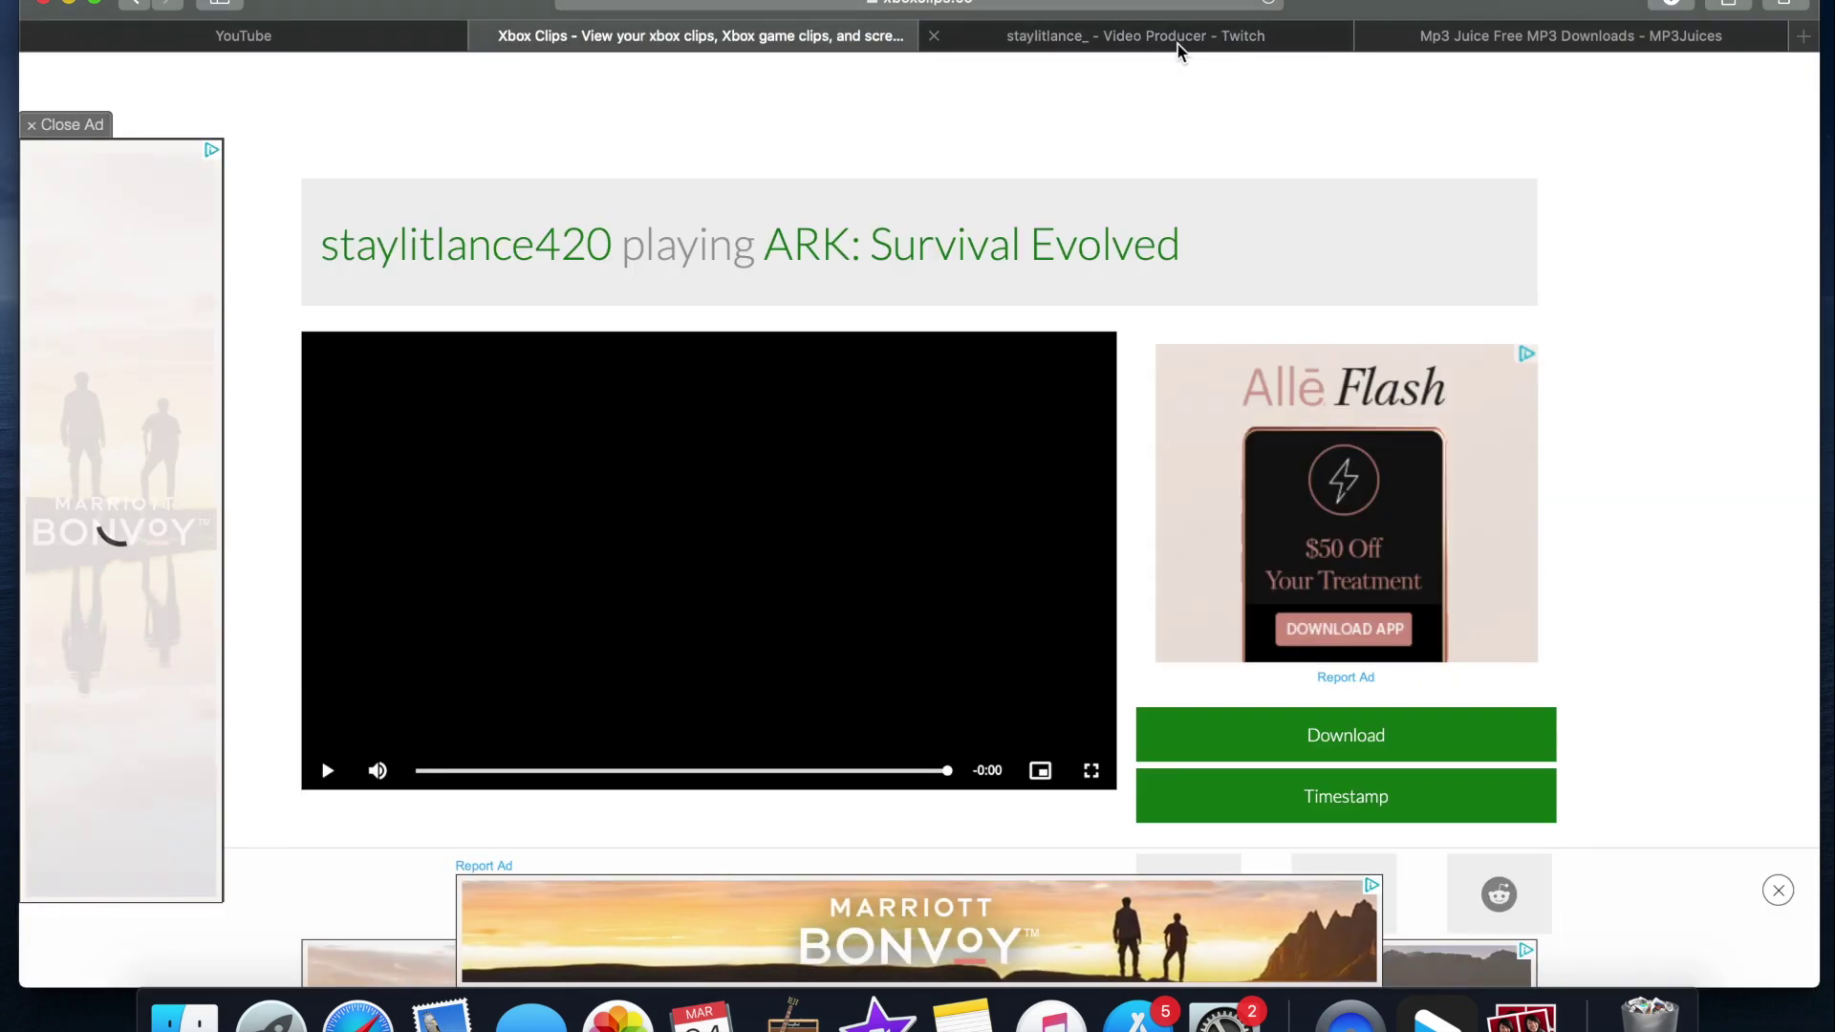
click(1178, 44)
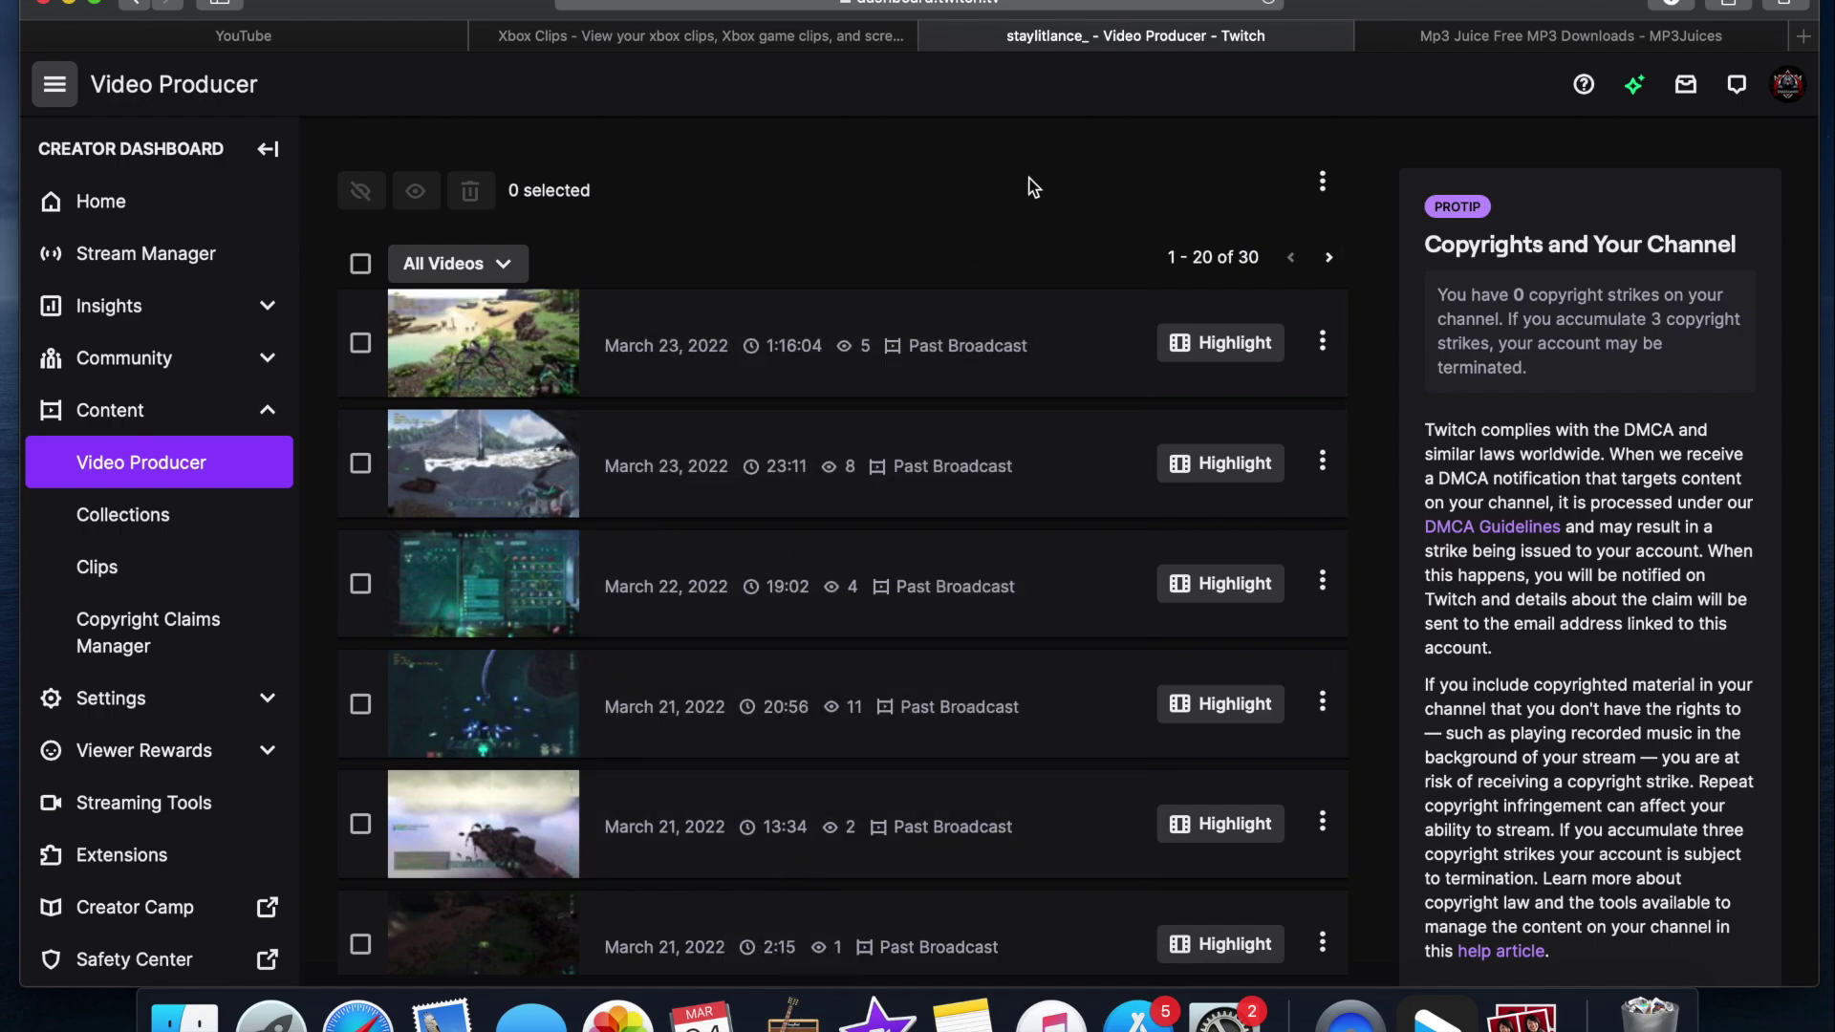
click(1494, 43)
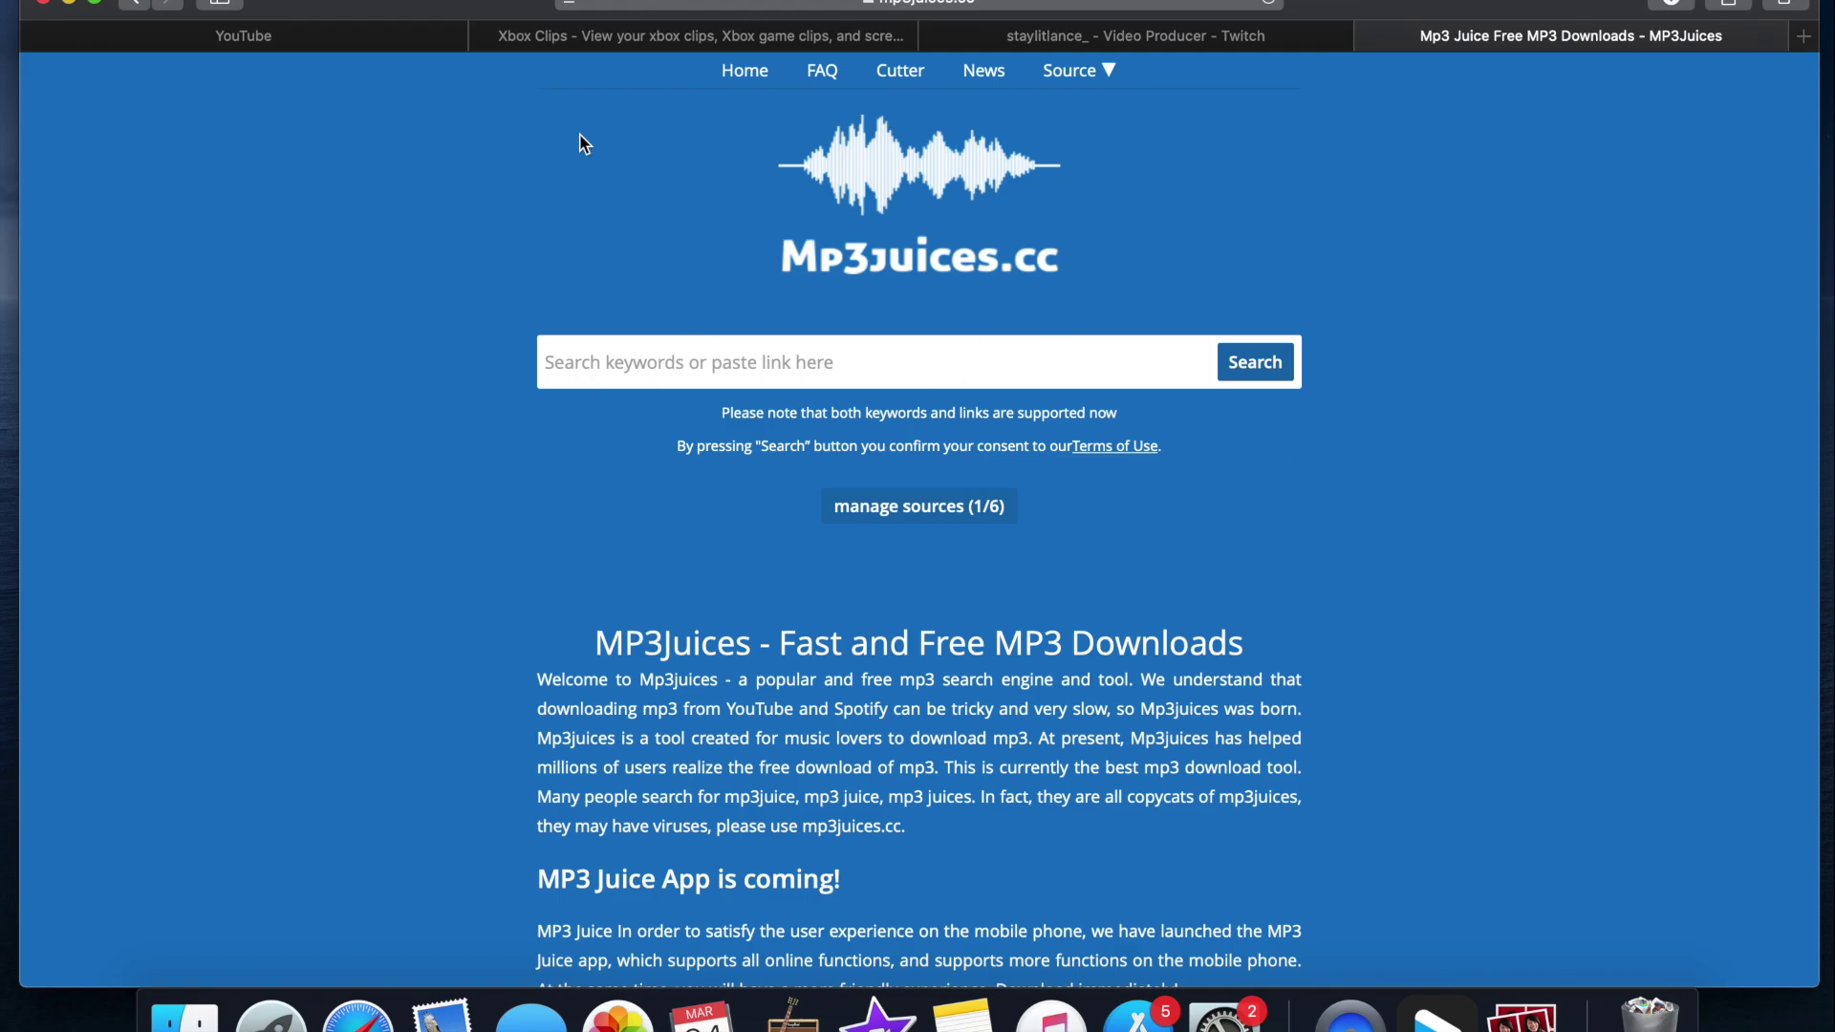
Step: Search YouTube for "memes google drive"
click(313, 44)
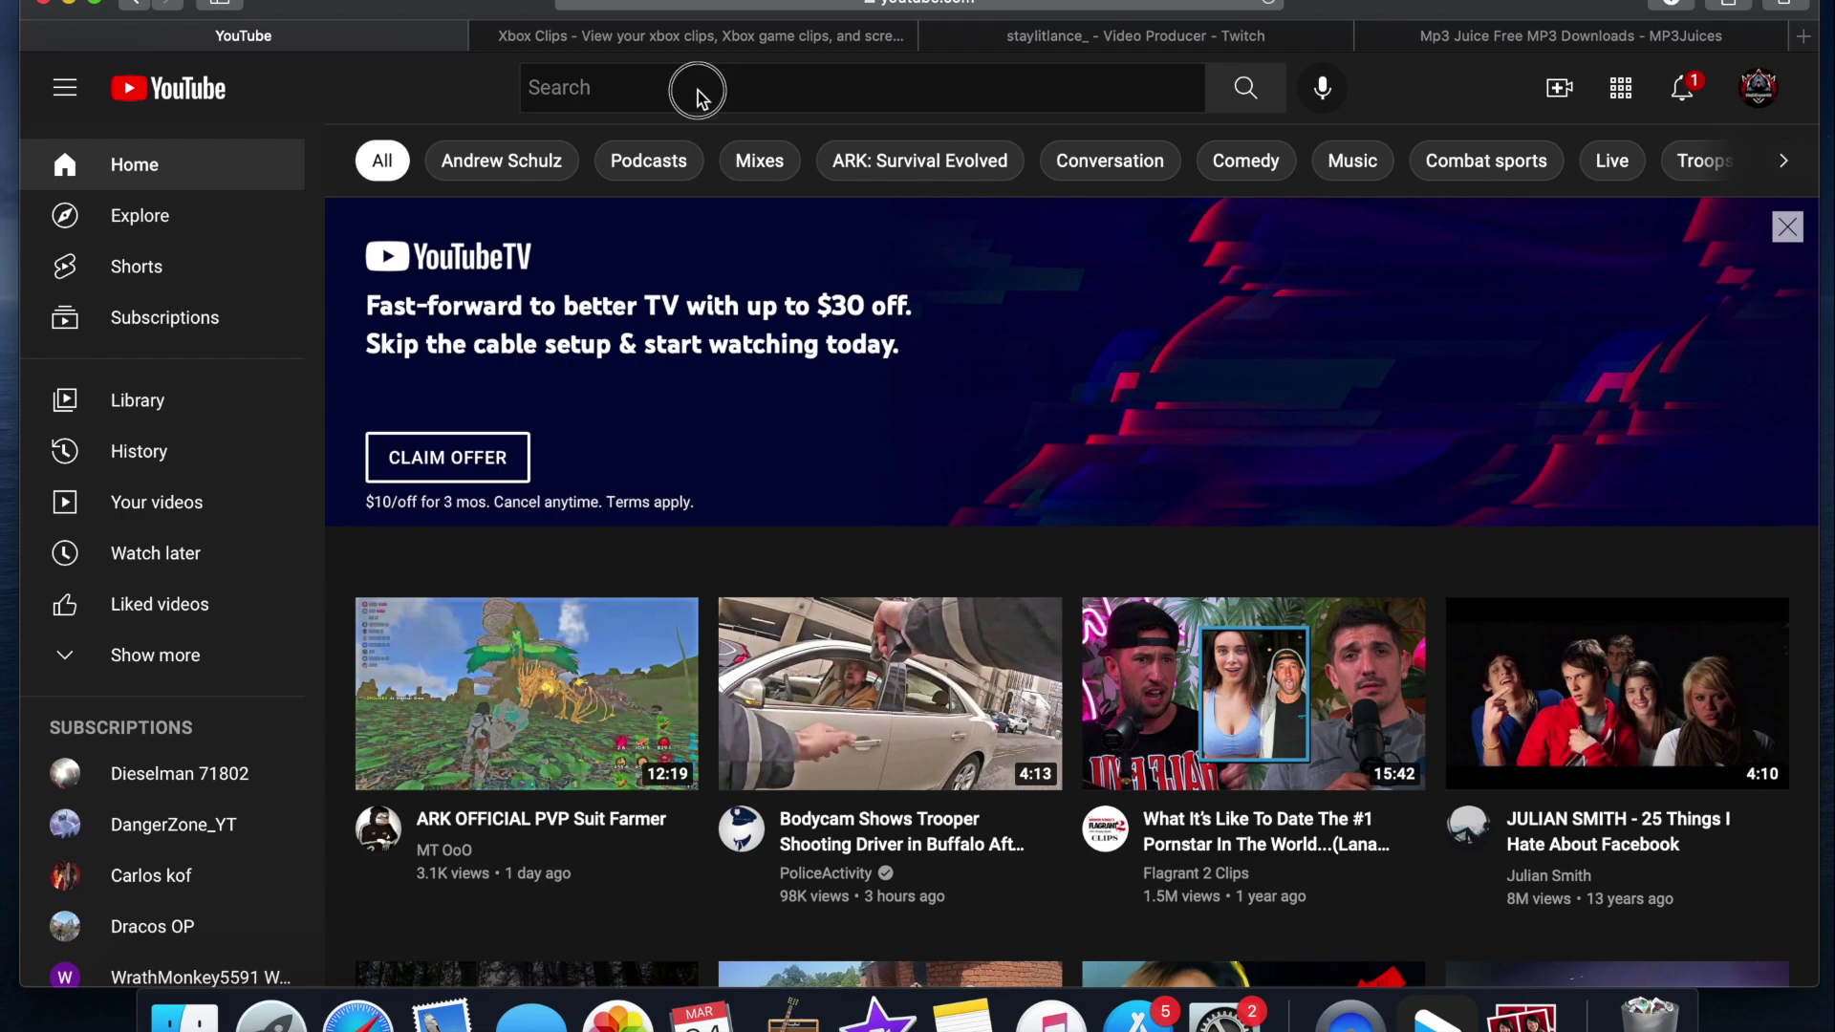
click(699, 91)
text(m)
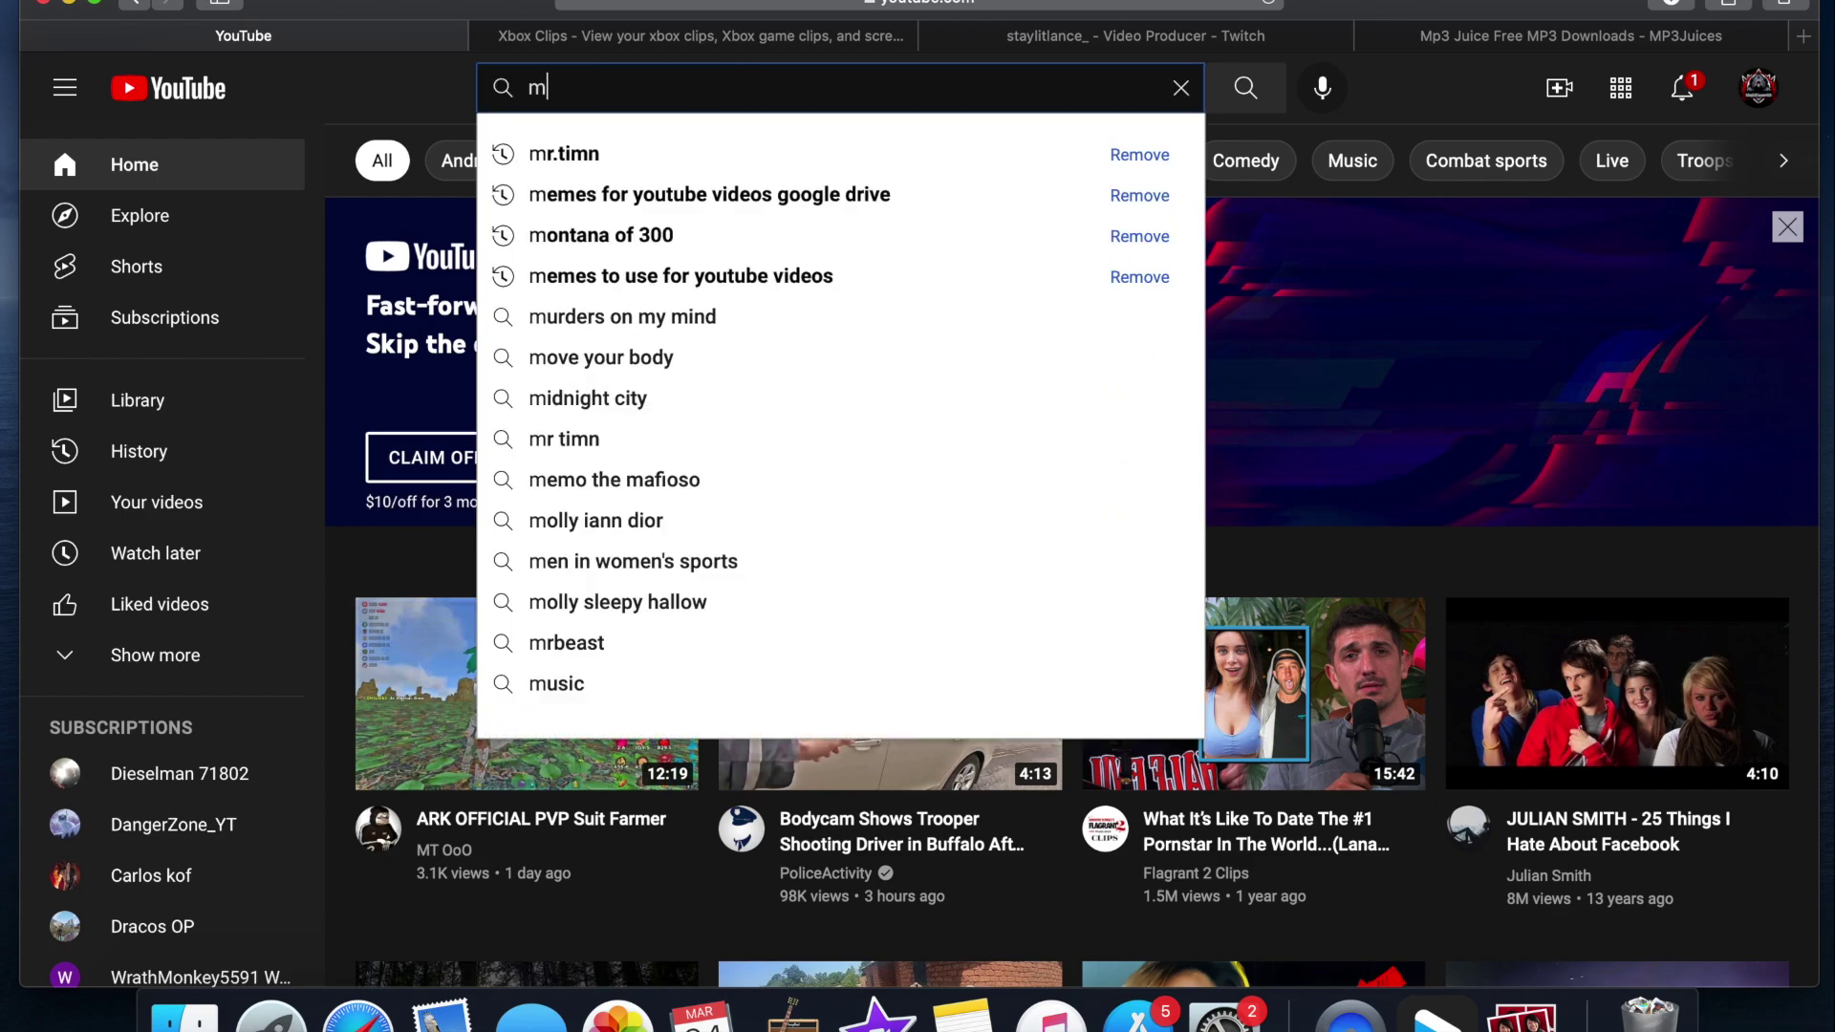
text(emes go)
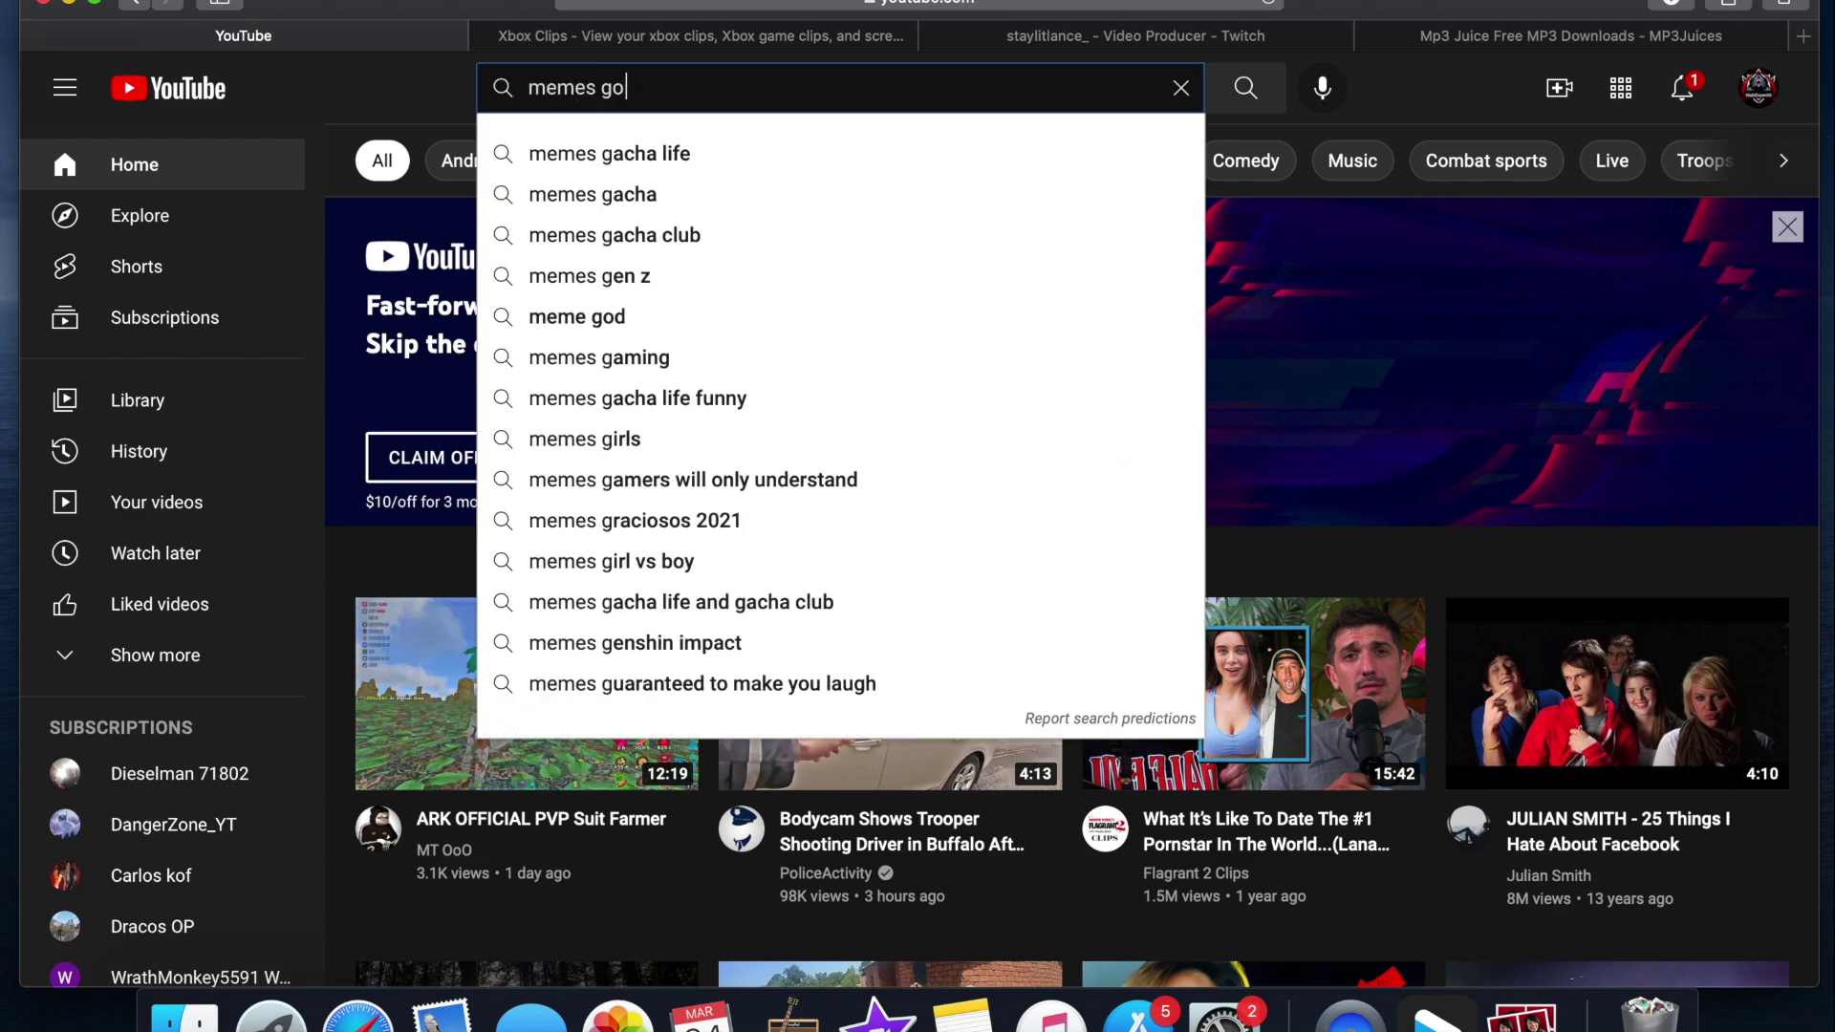
text(ogle drive)
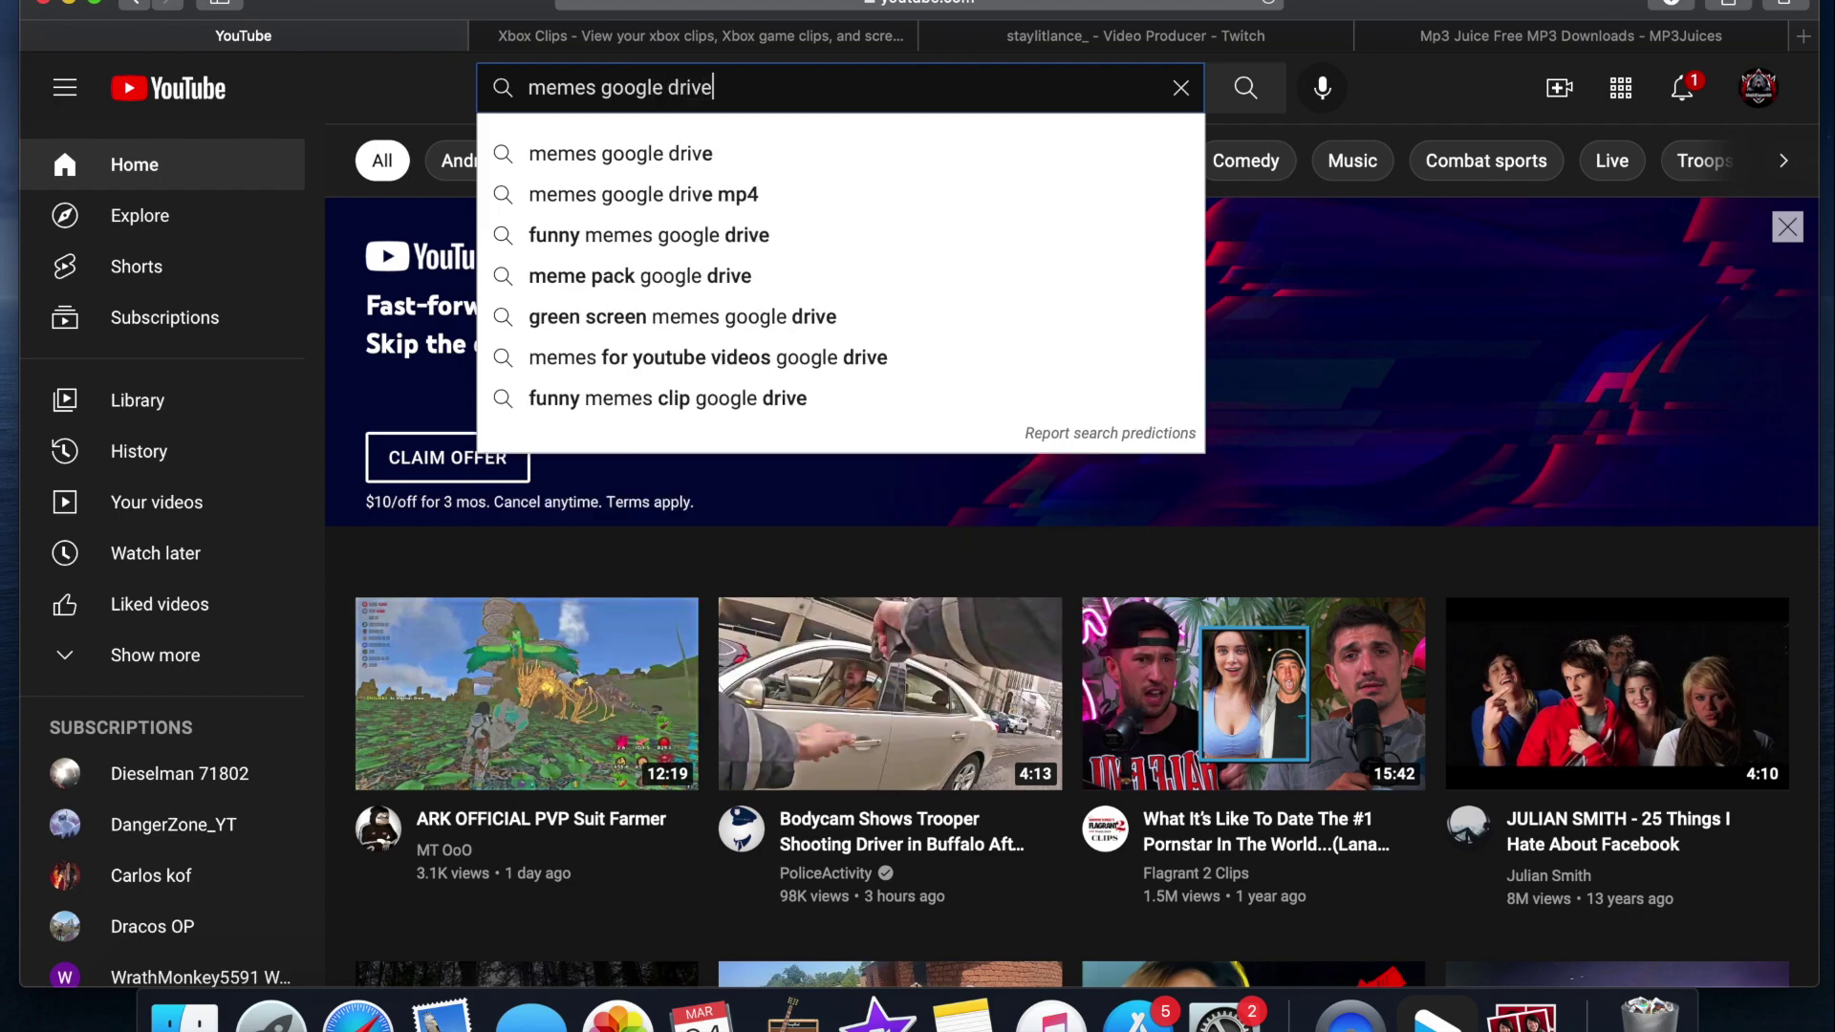
key(Return)
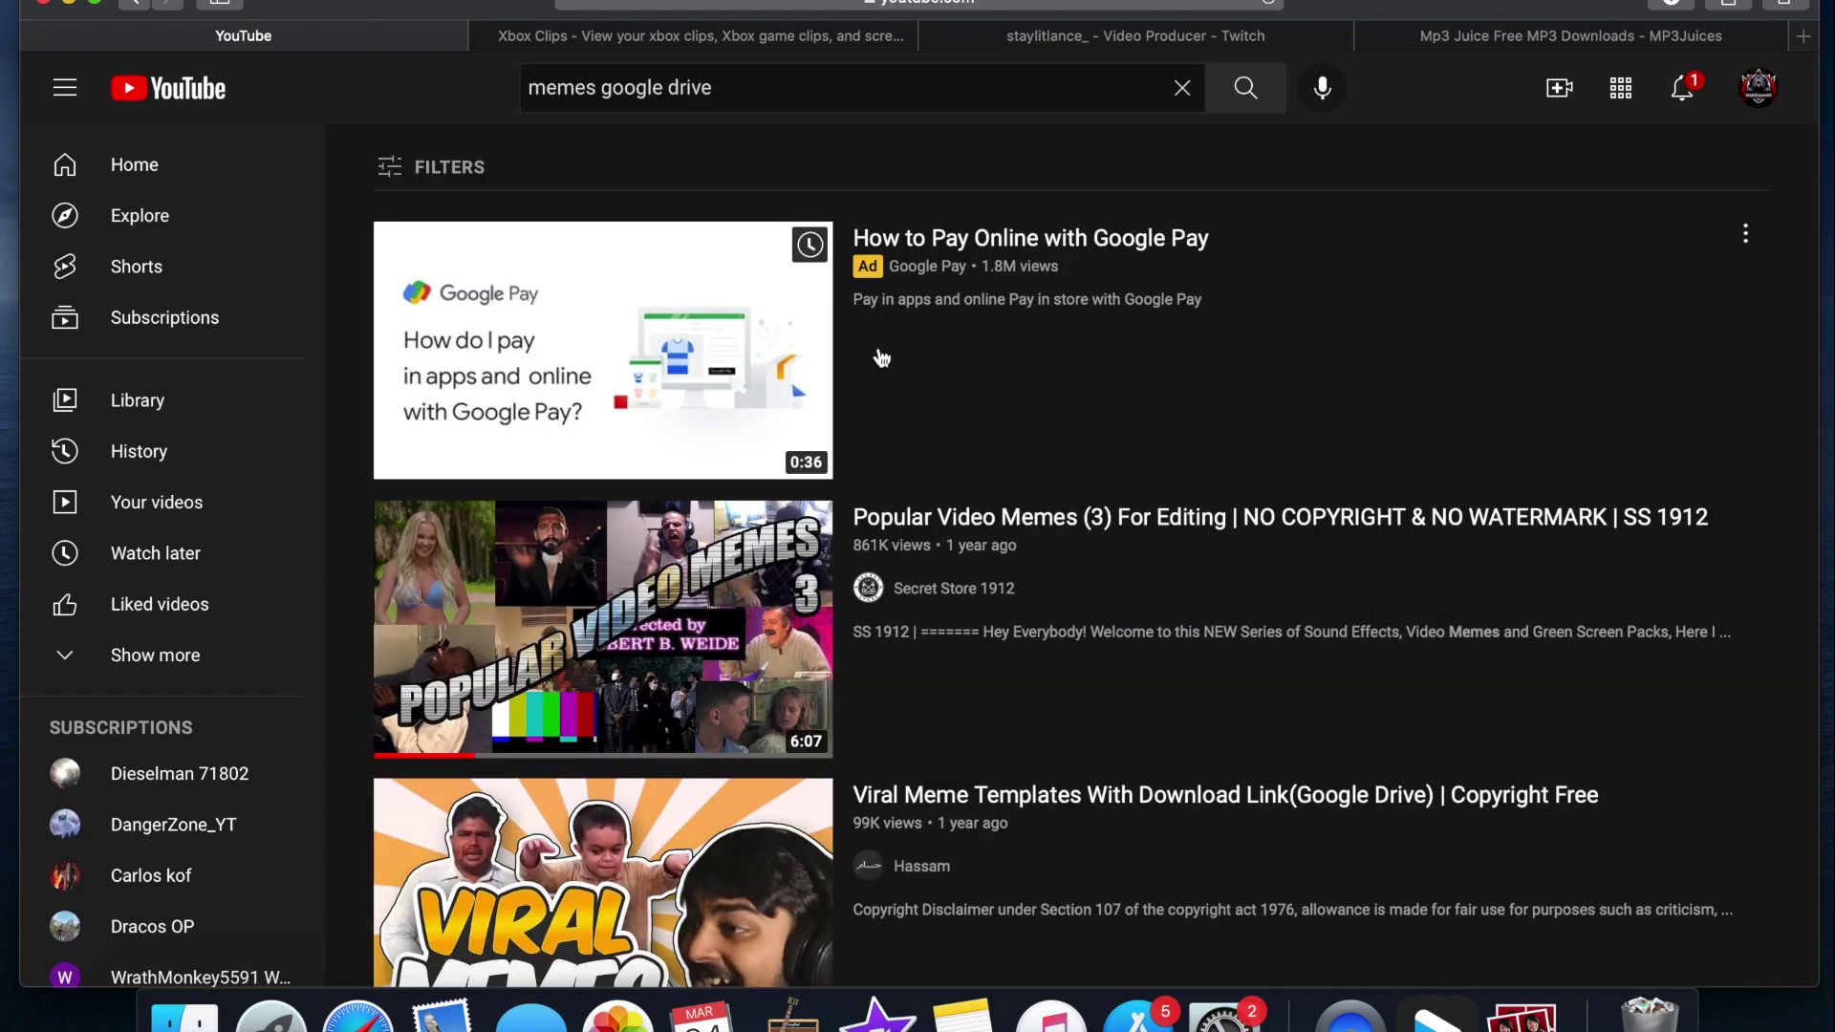
Step: Open the Popular Video Memes (3) For Editing video and browse its full description for the separate Google Drive download links
scroll(1355, 627, down, 2)
click(819, 485)
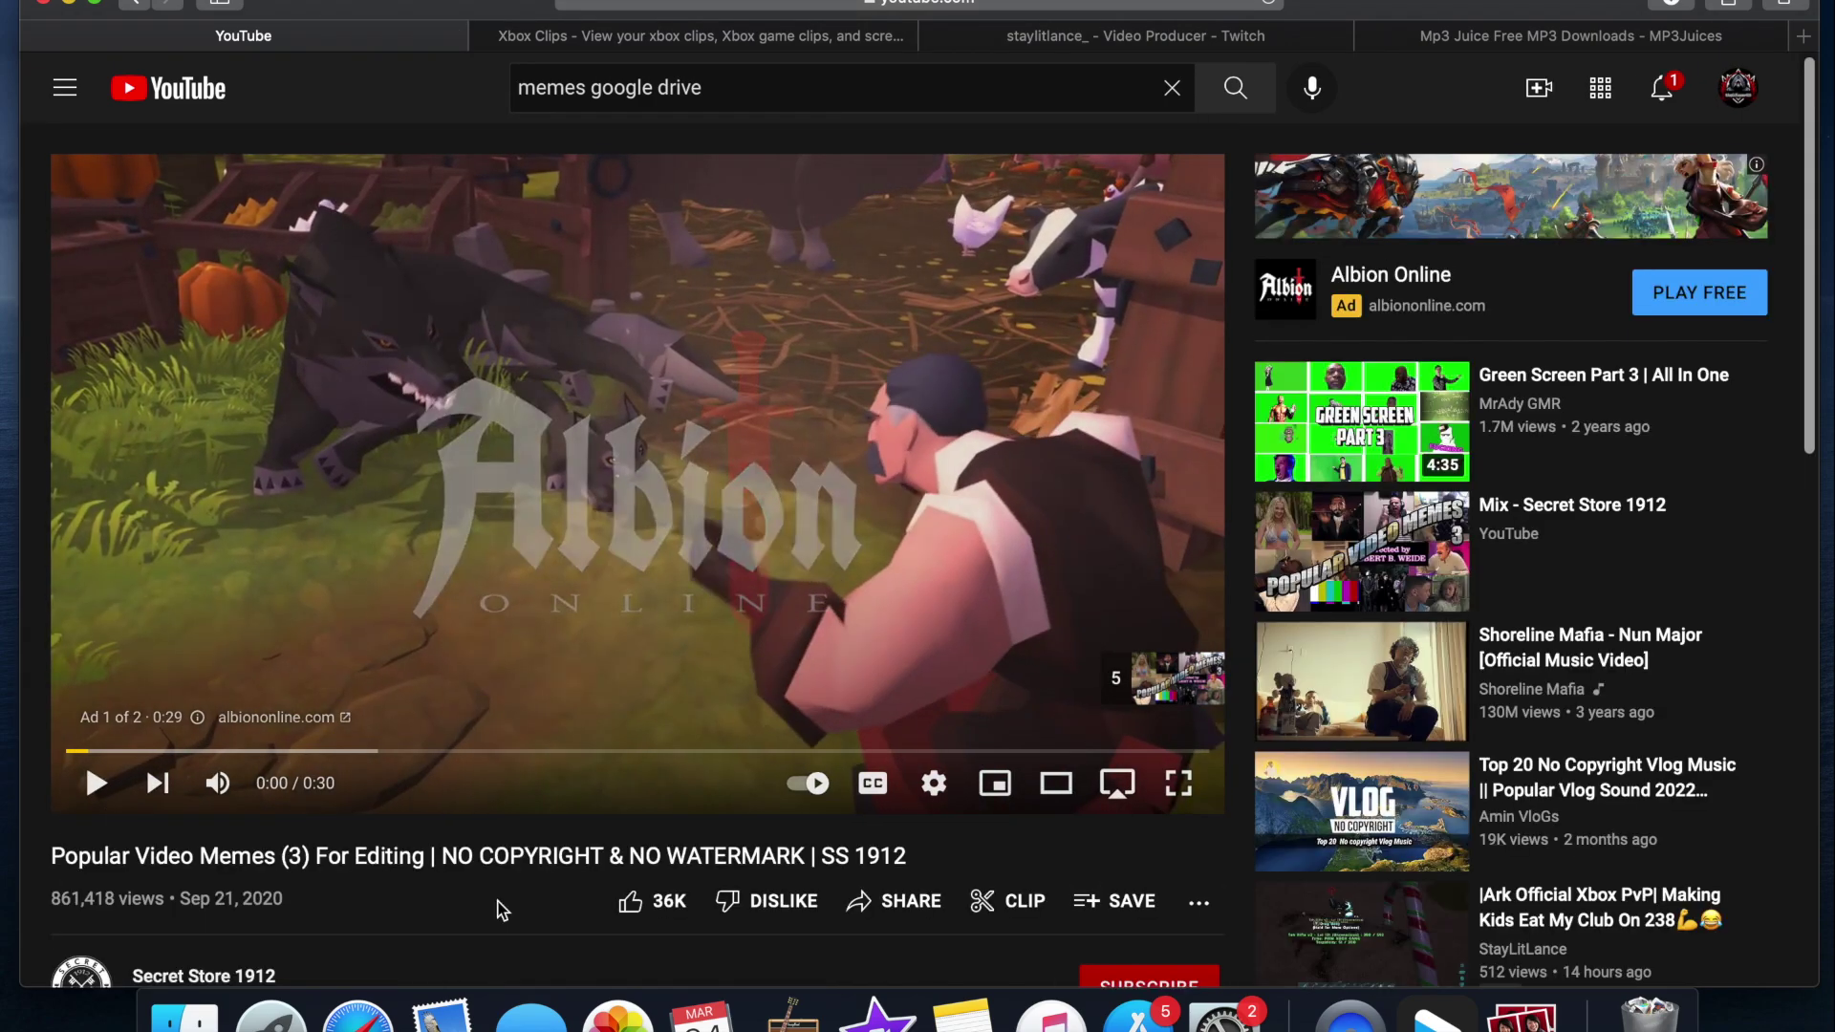
scroll(496, 909, down, 4)
click(644, 803)
scroll(643, 803, down, 8)
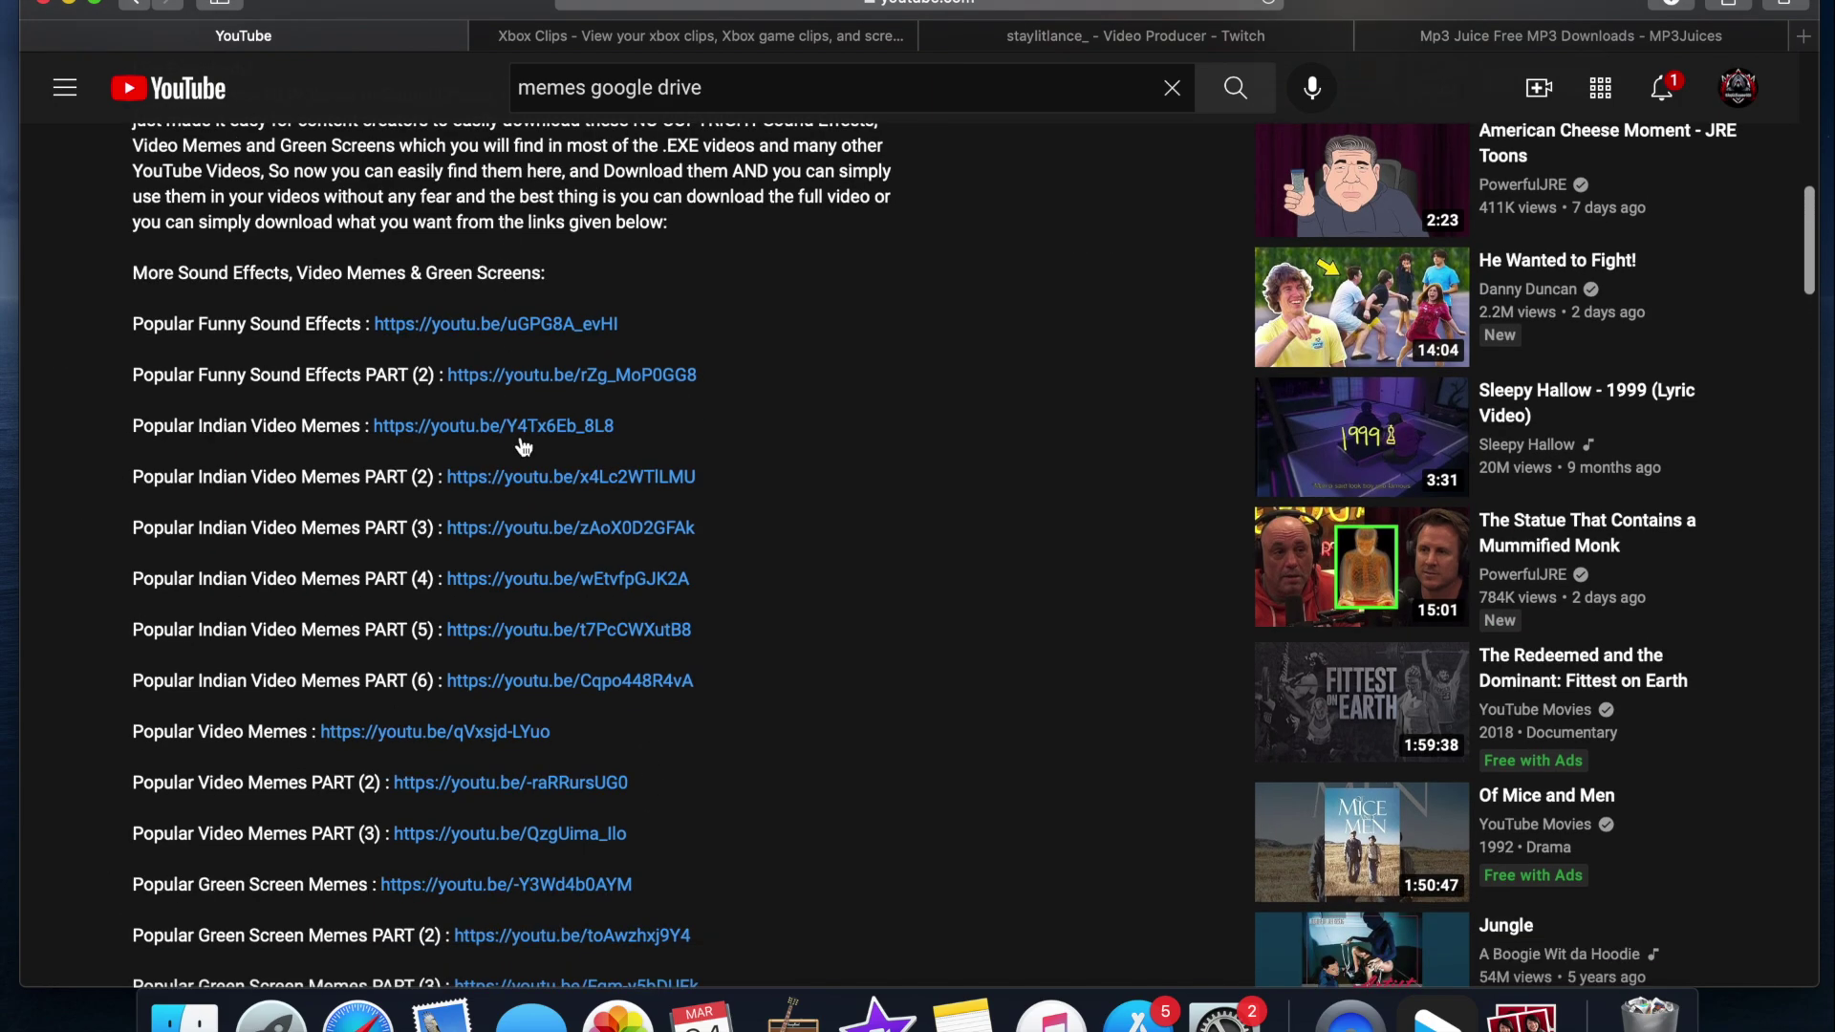
scroll(587, 845, down, 3)
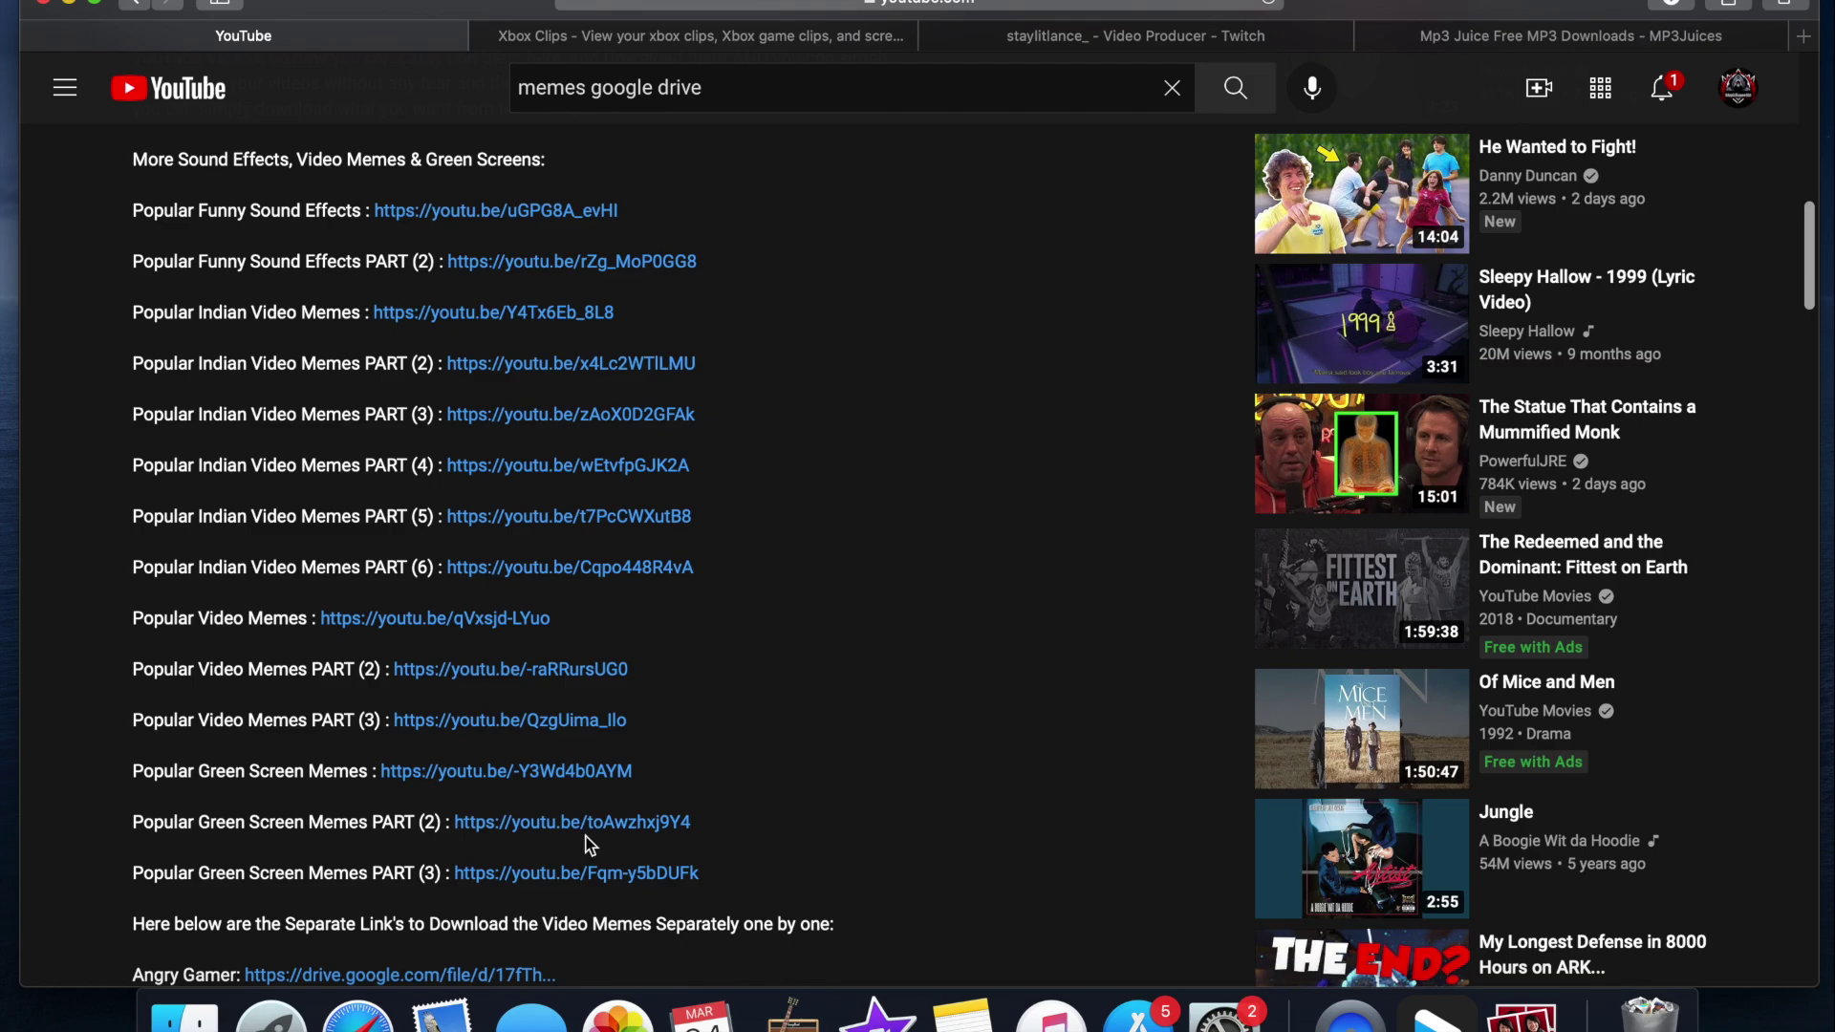
scroll(587, 828, down, 10)
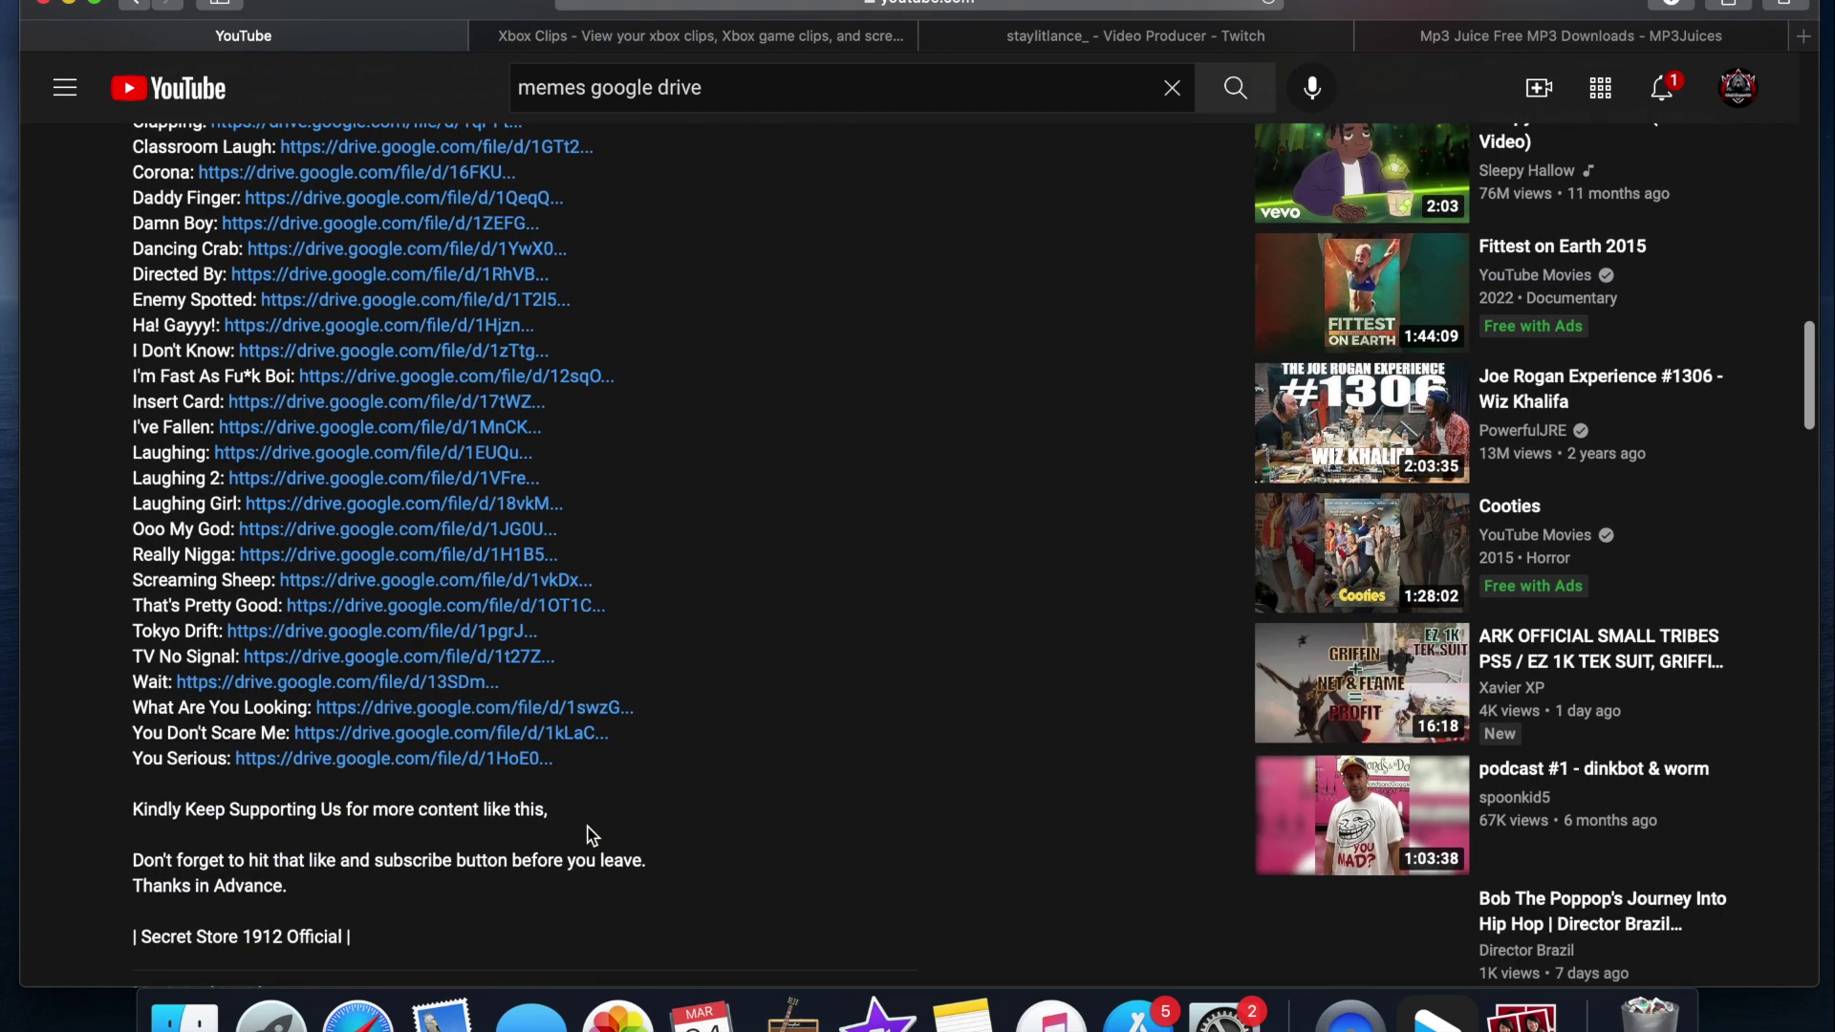
scroll(587, 835, up, 8)
scroll(586, 836, down, 4)
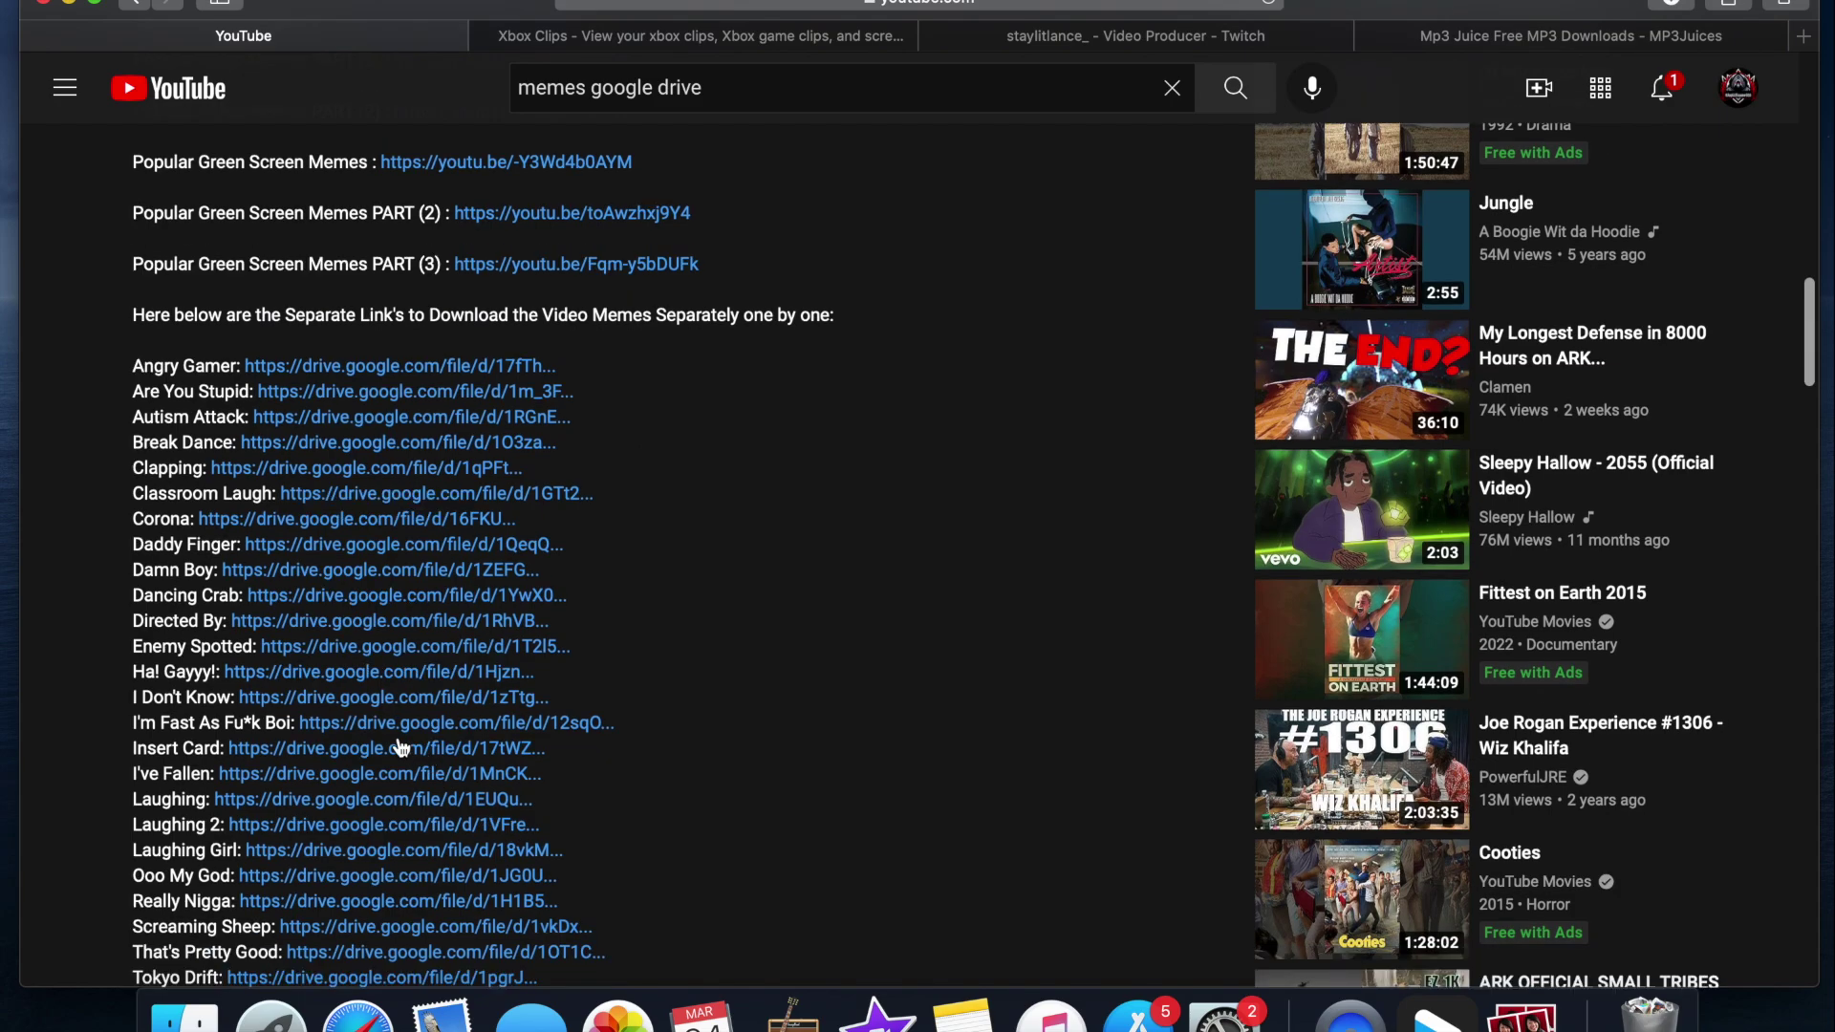
Step: Download I Don't Know.mp4 from its Google Drive link, close the video player and return to the file's page
click(366, 707)
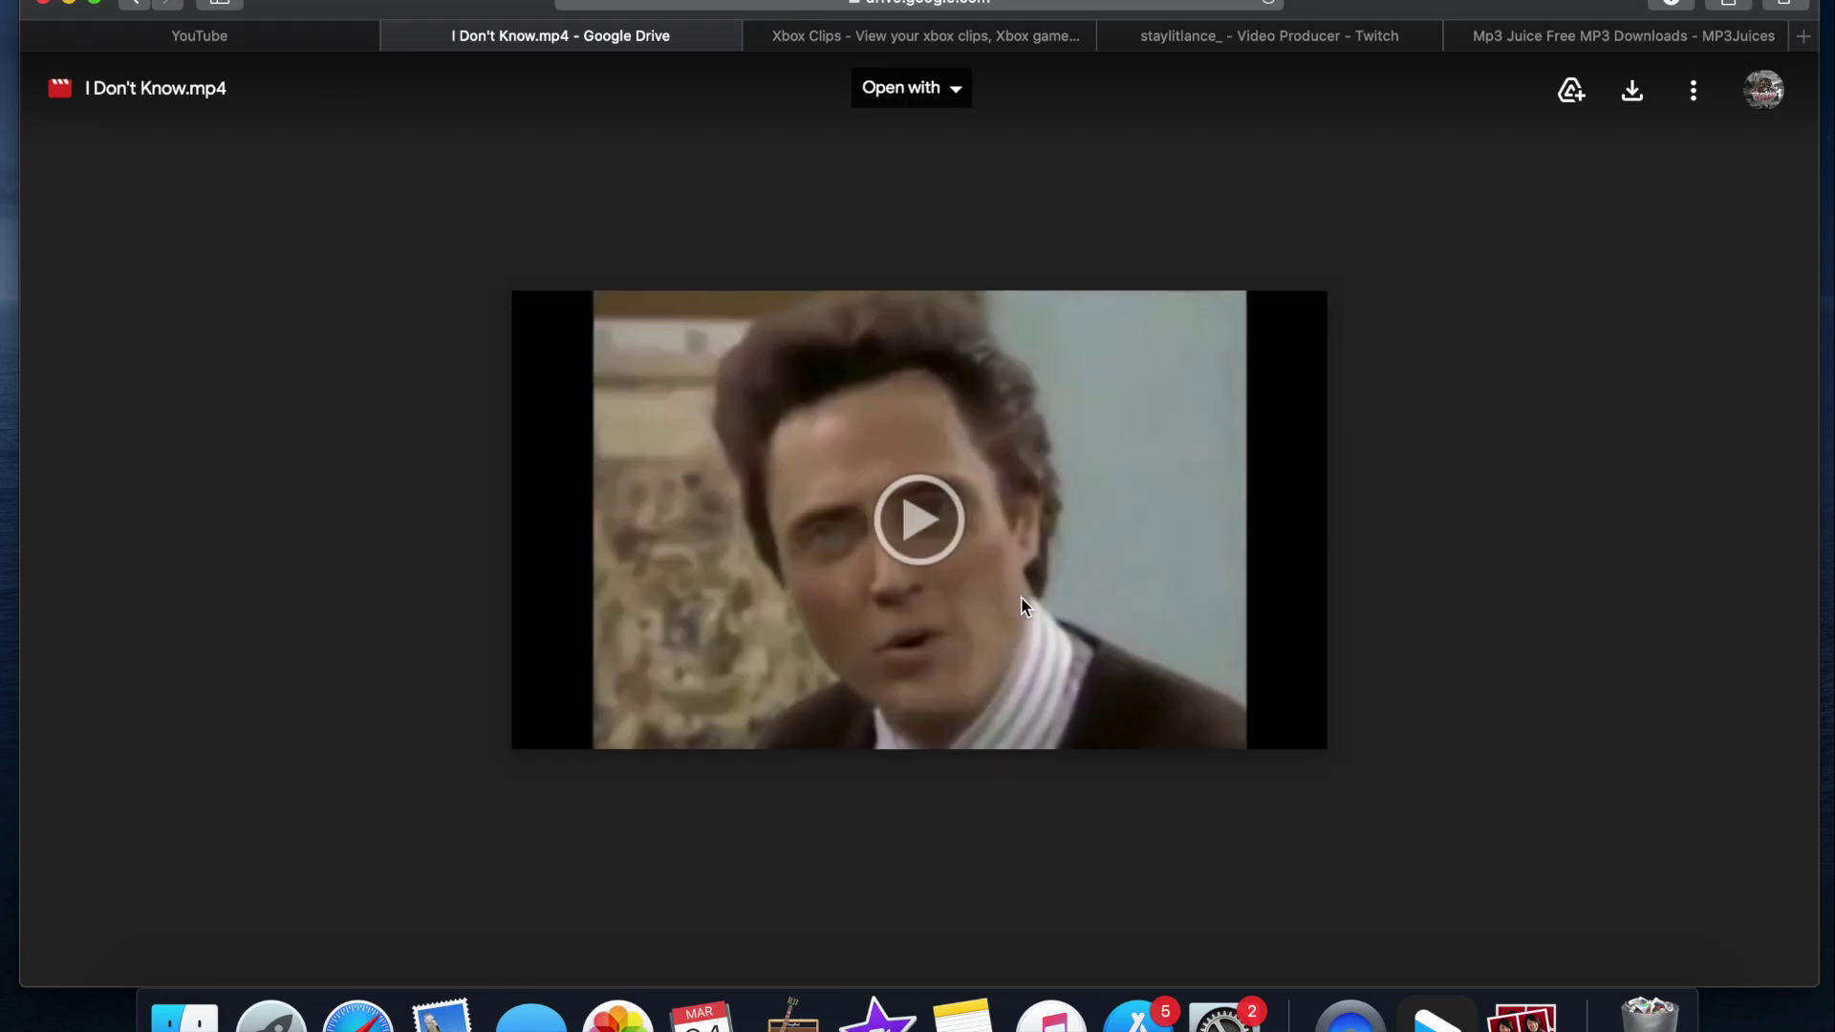
click(1629, 94)
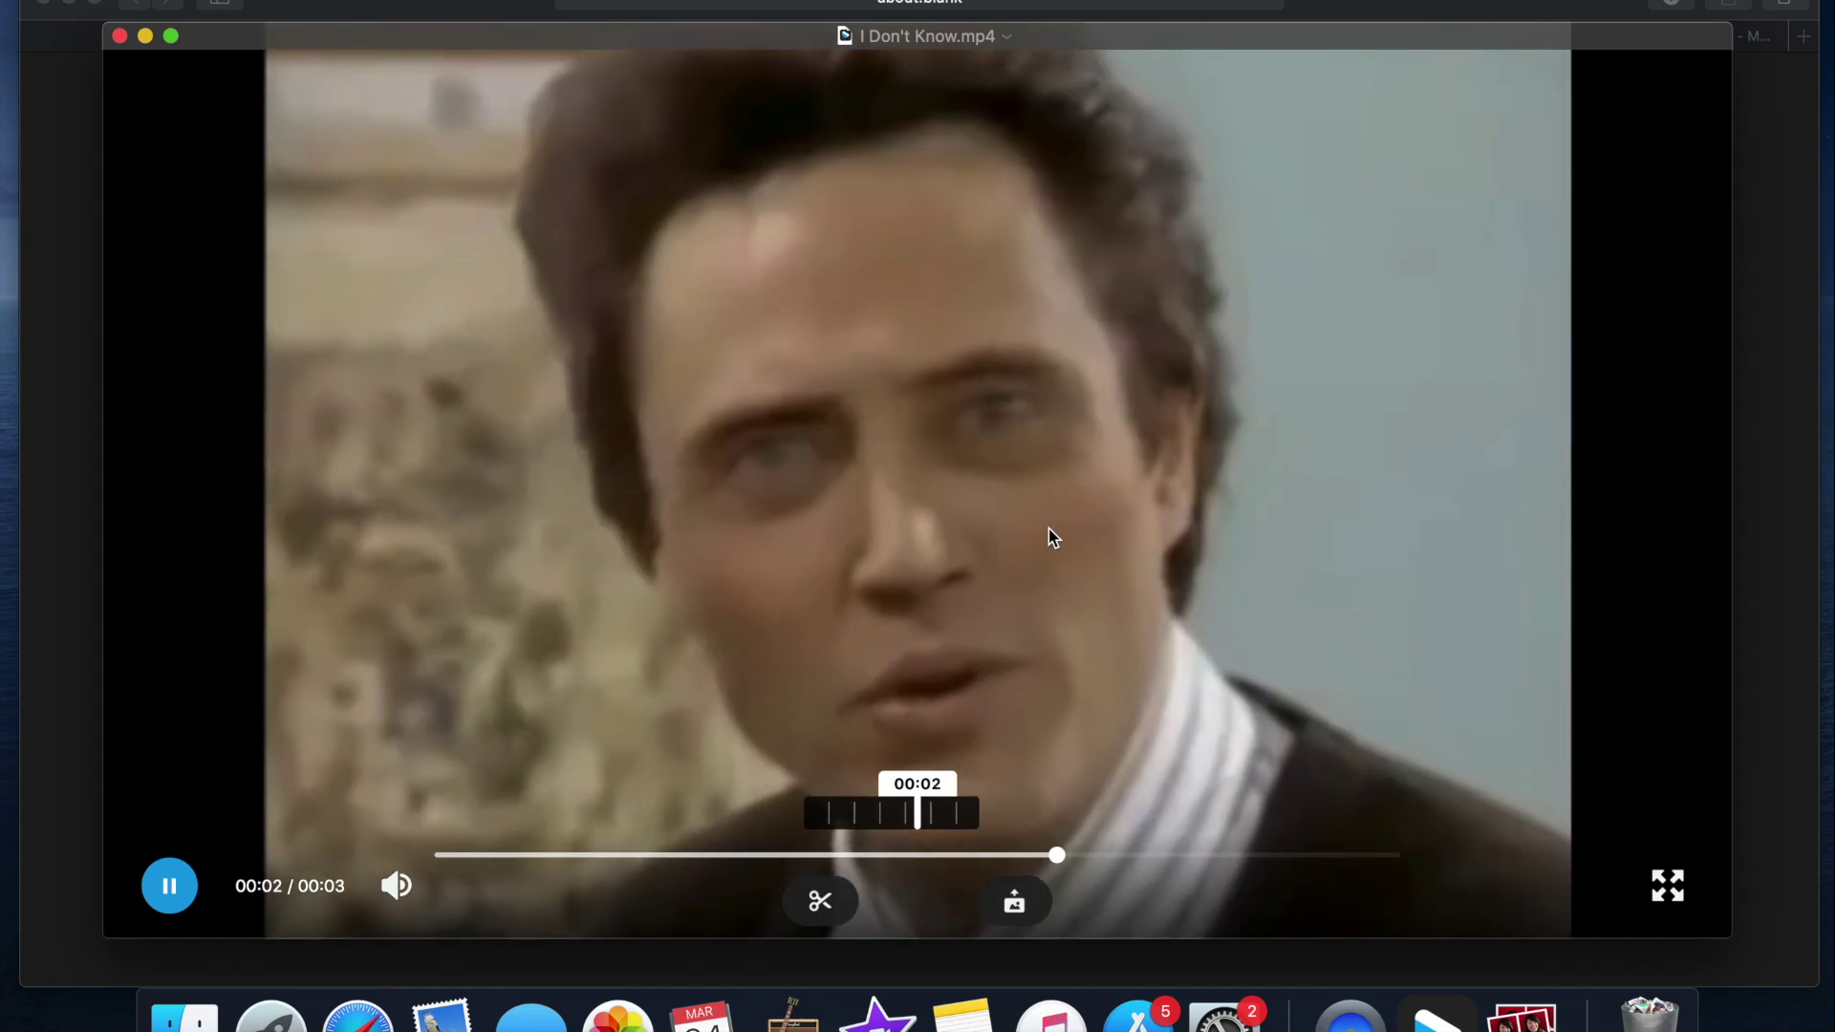
click(119, 36)
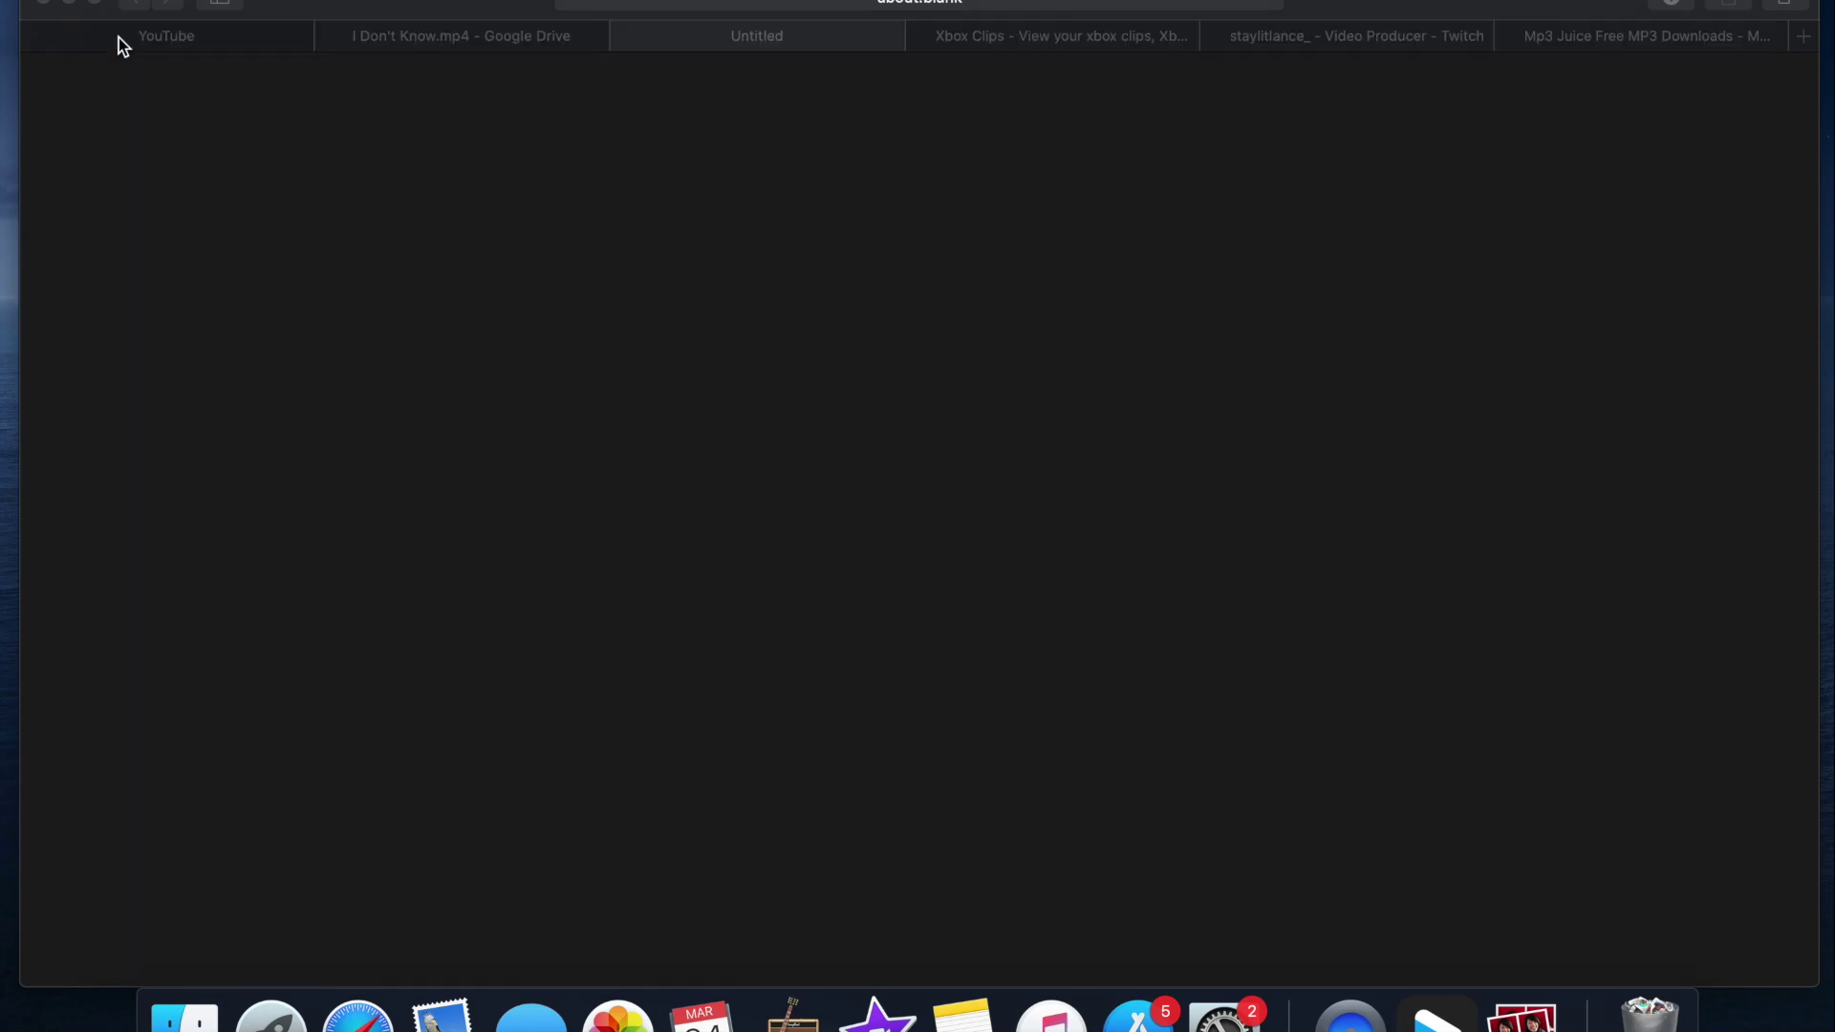
click(623, 37)
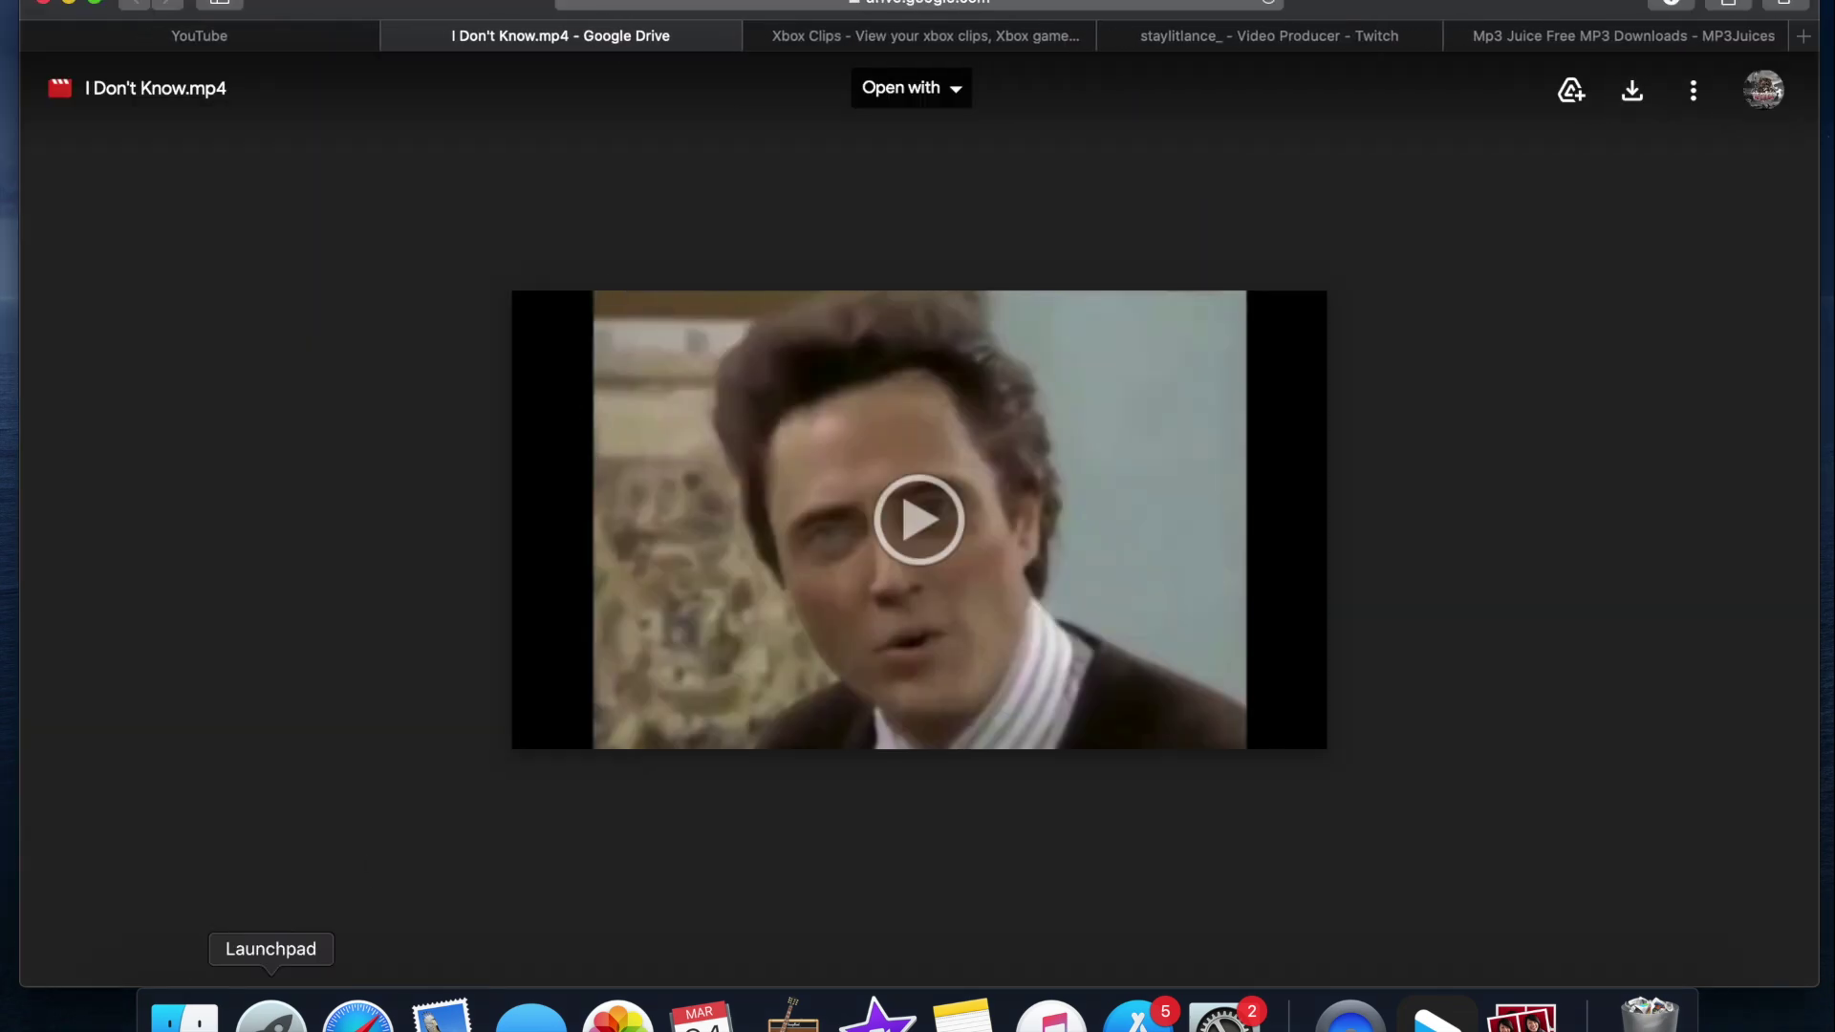
Step: Bring iMovie up and add I Don't Know.mp4 from Finder's Recents to the timeline, between the gameplay clip and the outro
click(185, 1018)
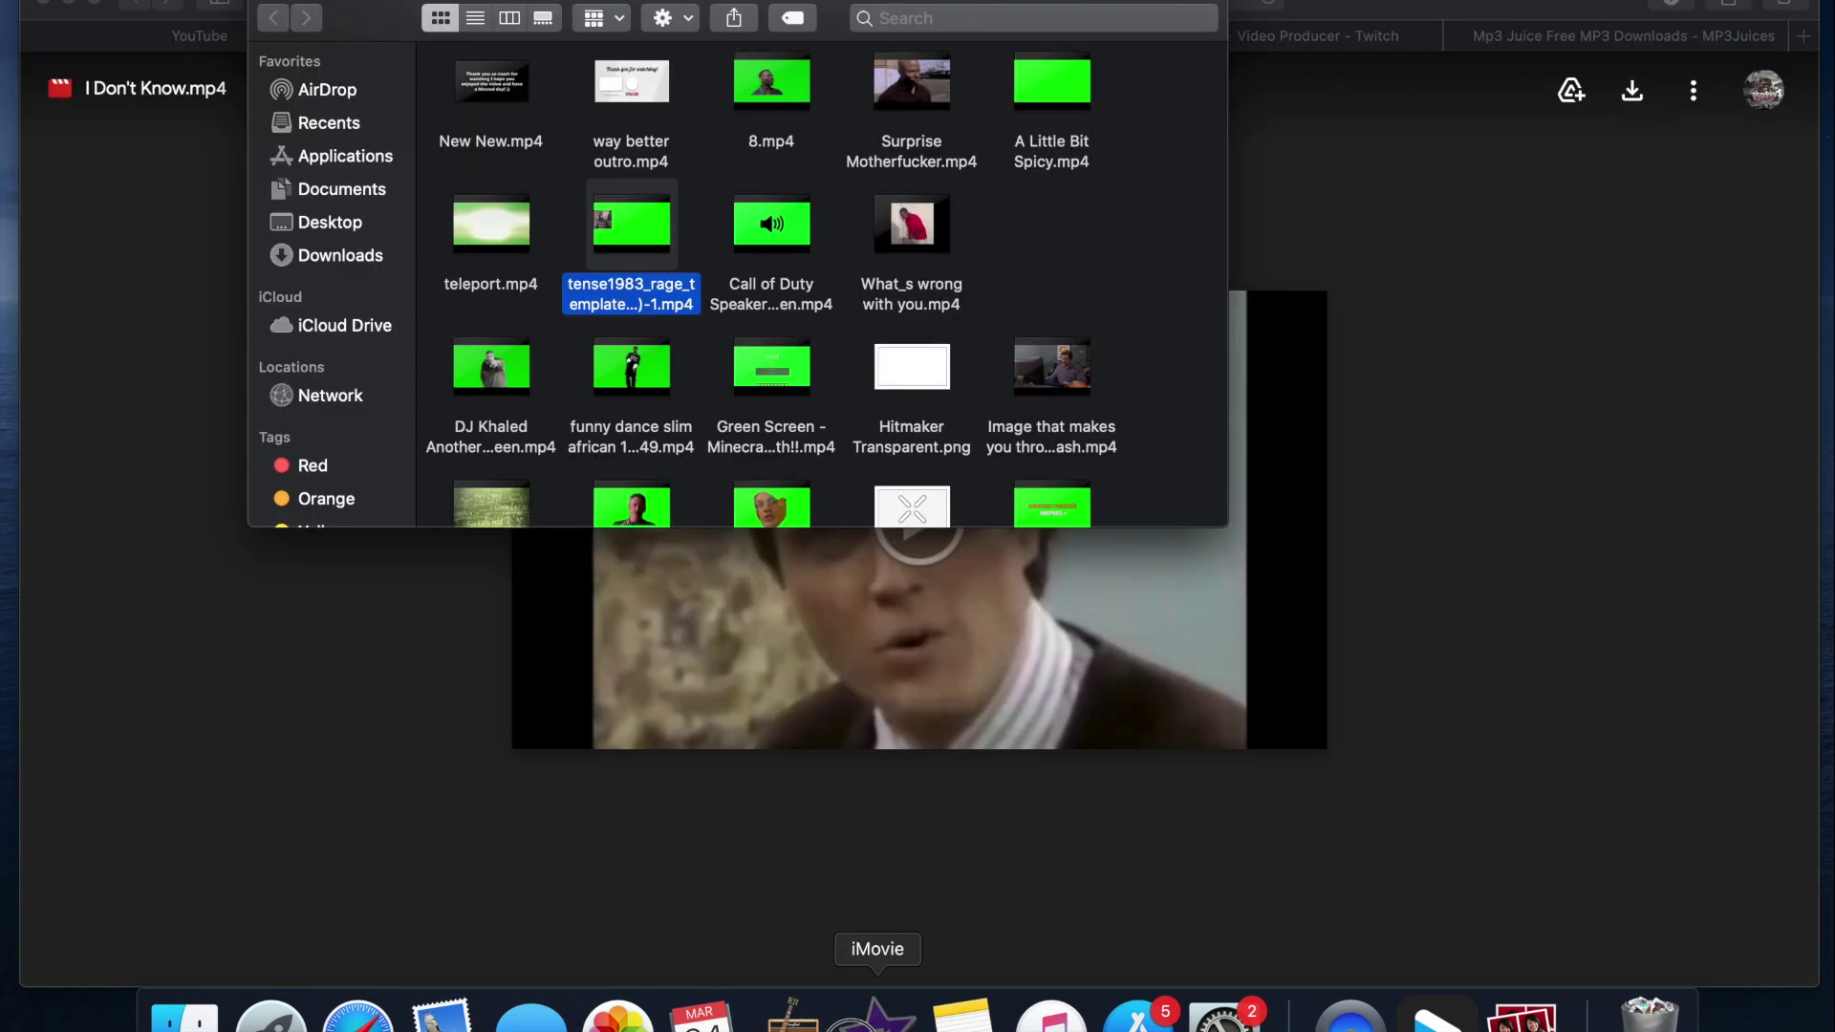
click(878, 1015)
drag(506, 43, 602, 241)
drag(372, 17, 145, 17)
click(105, 125)
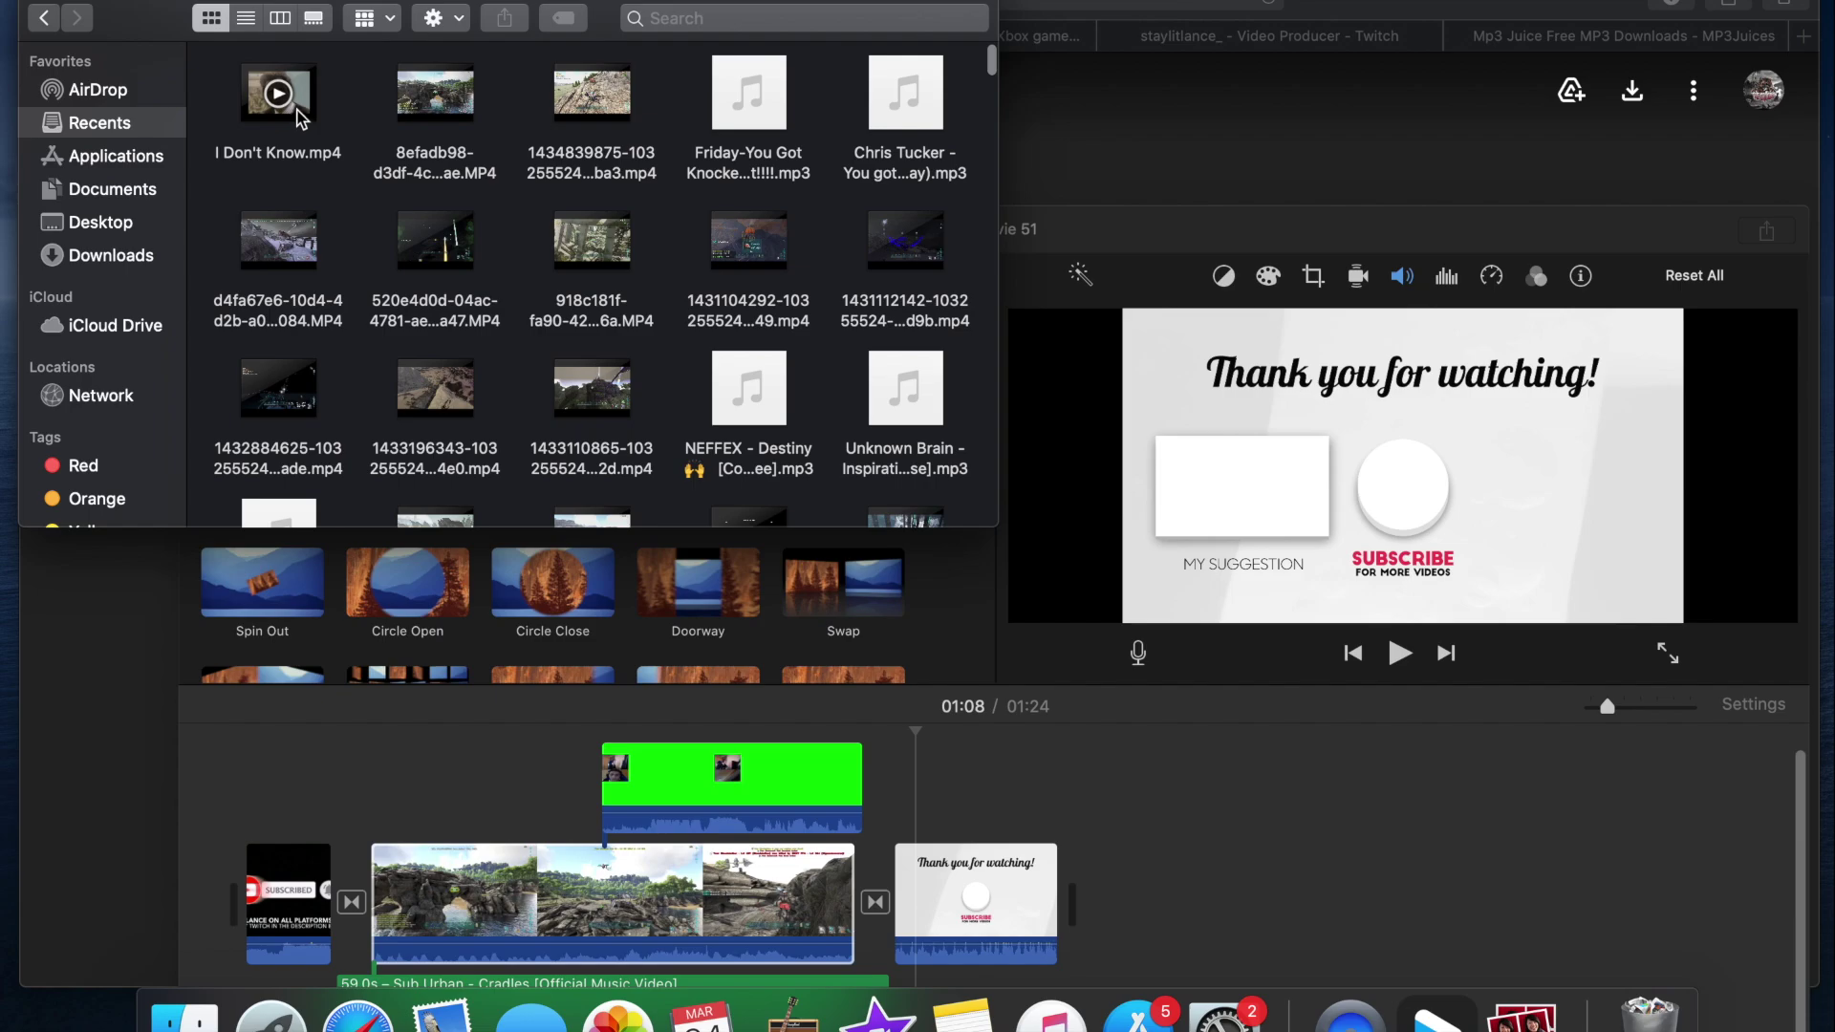
drag(304, 113, 872, 899)
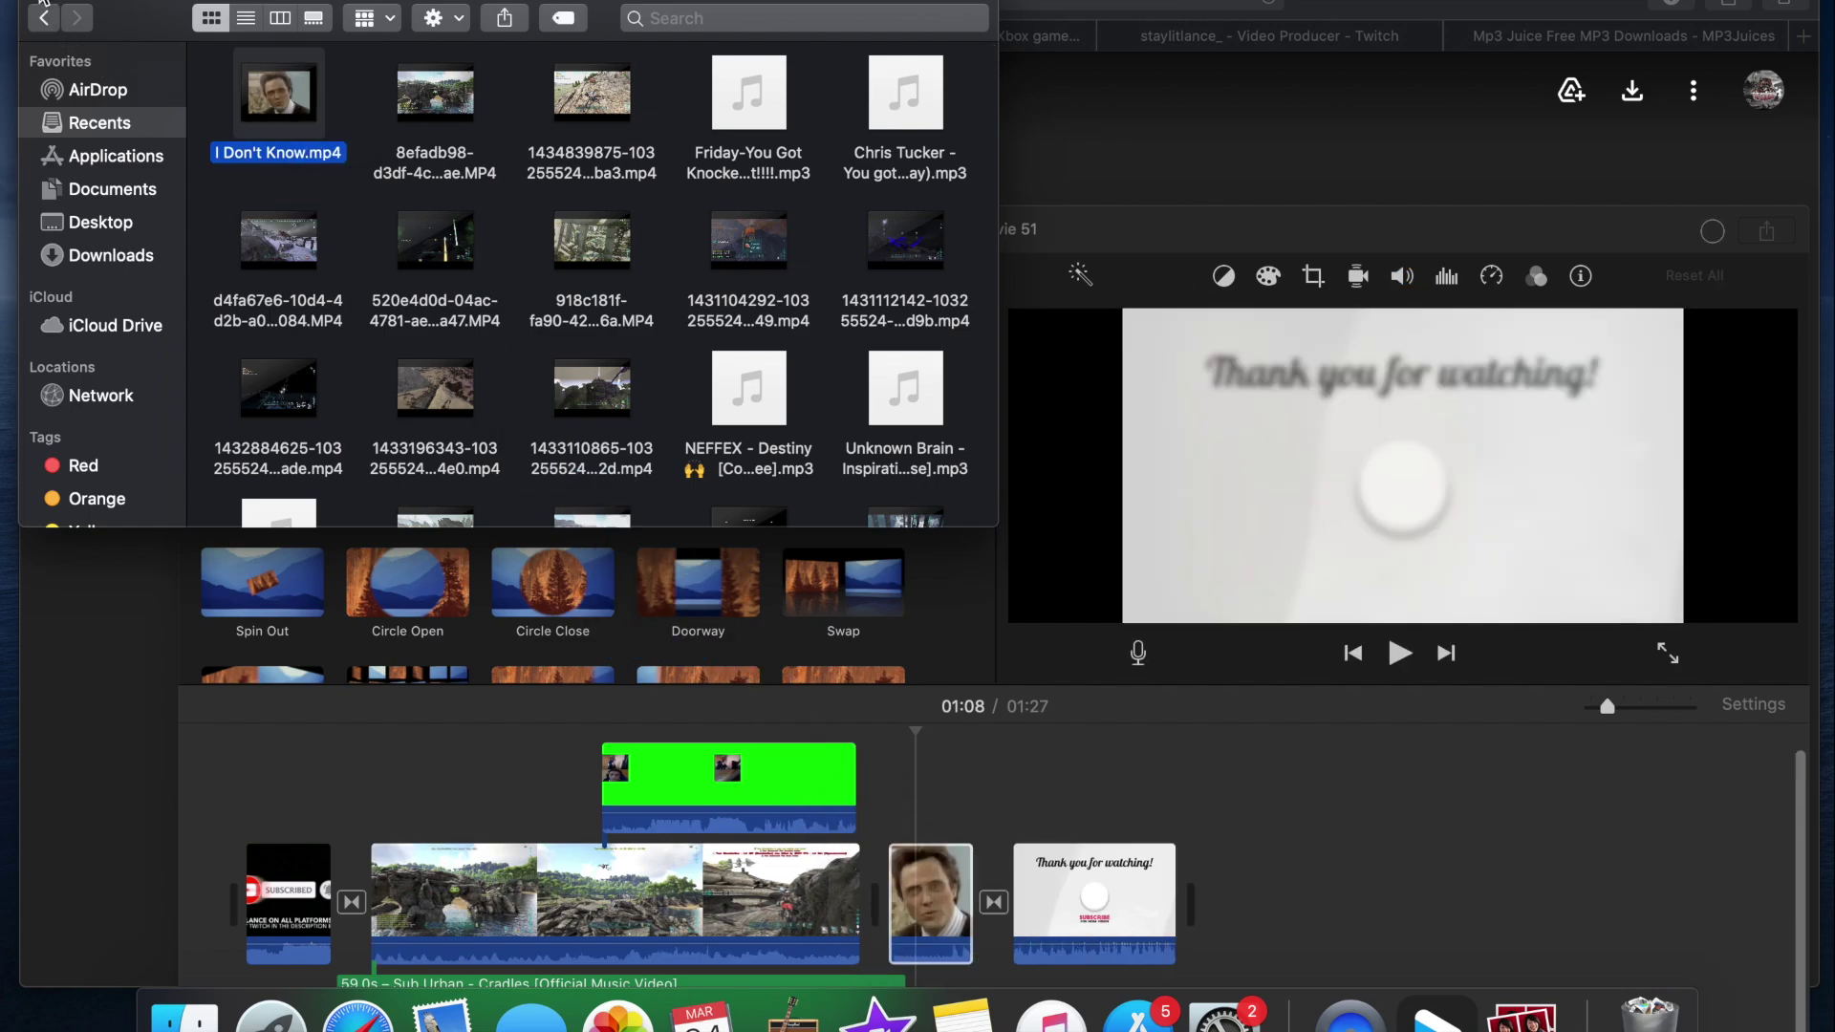
Step: Close the Finder window and play the timeline from the end of the gameplay clip into the meme clip
click(40, 0)
scroll(860, 831, down, 1)
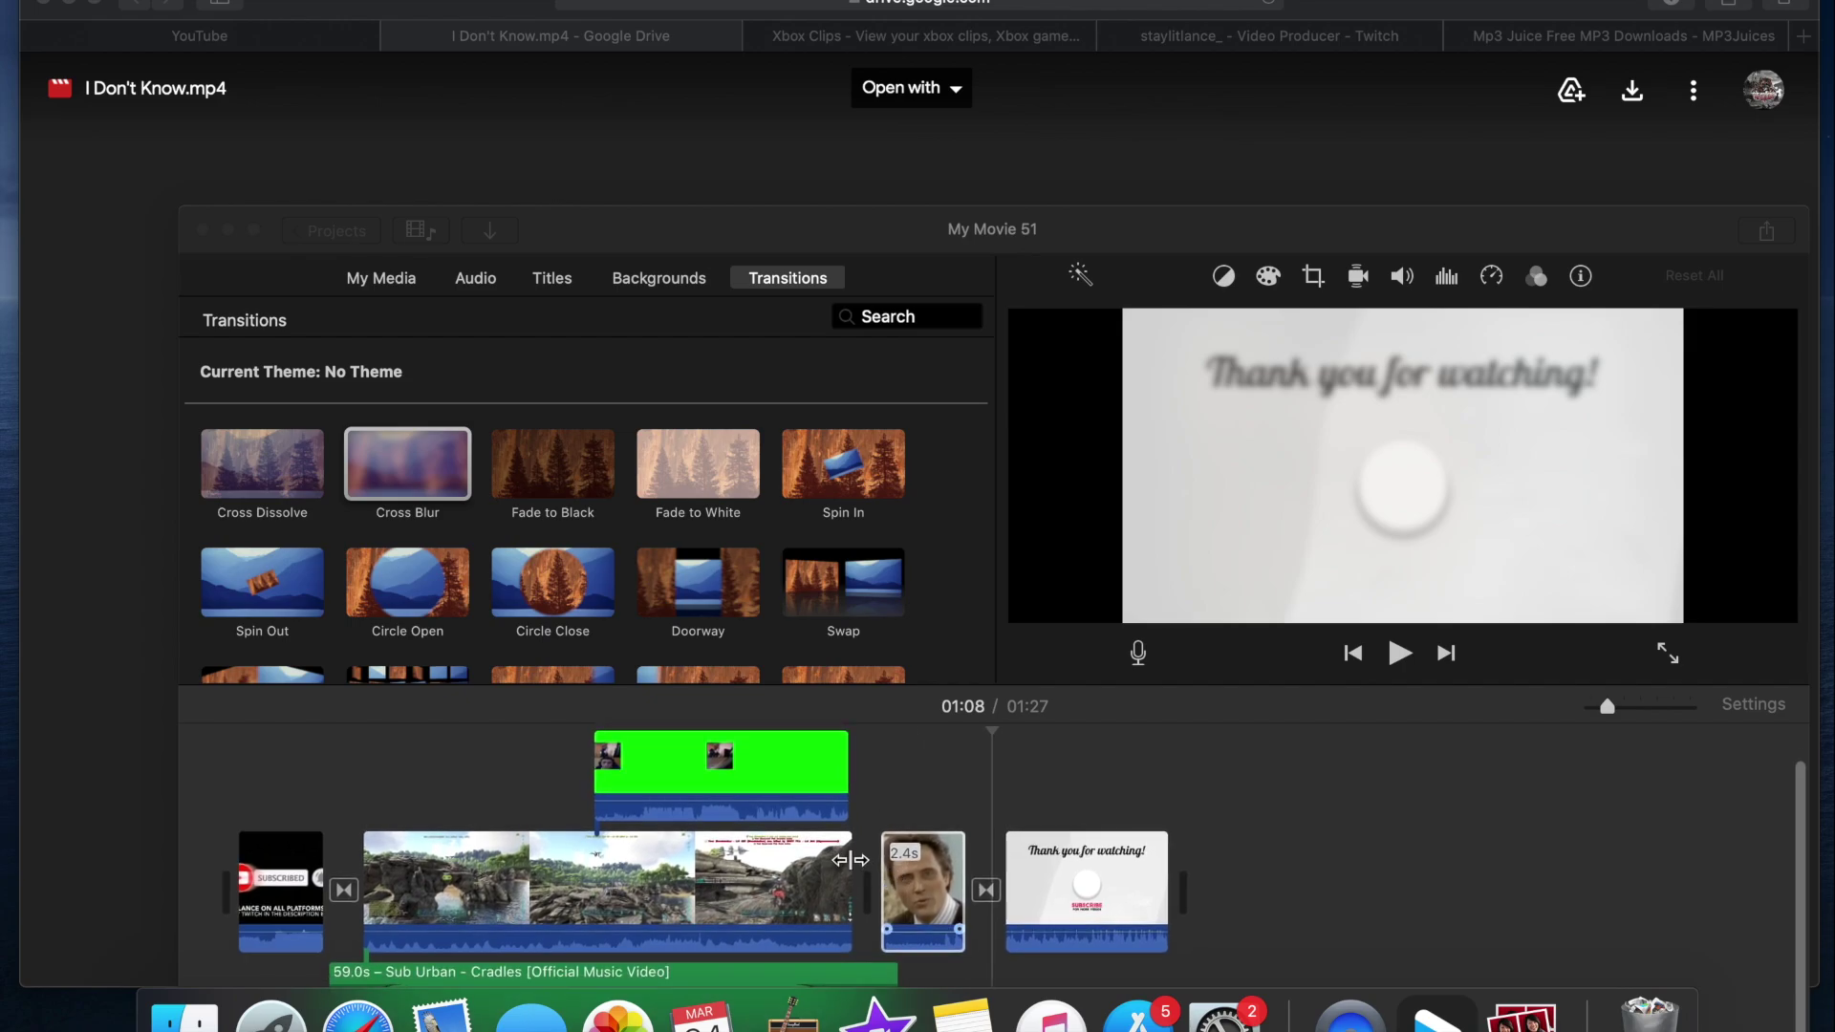
click(833, 868)
key(space)
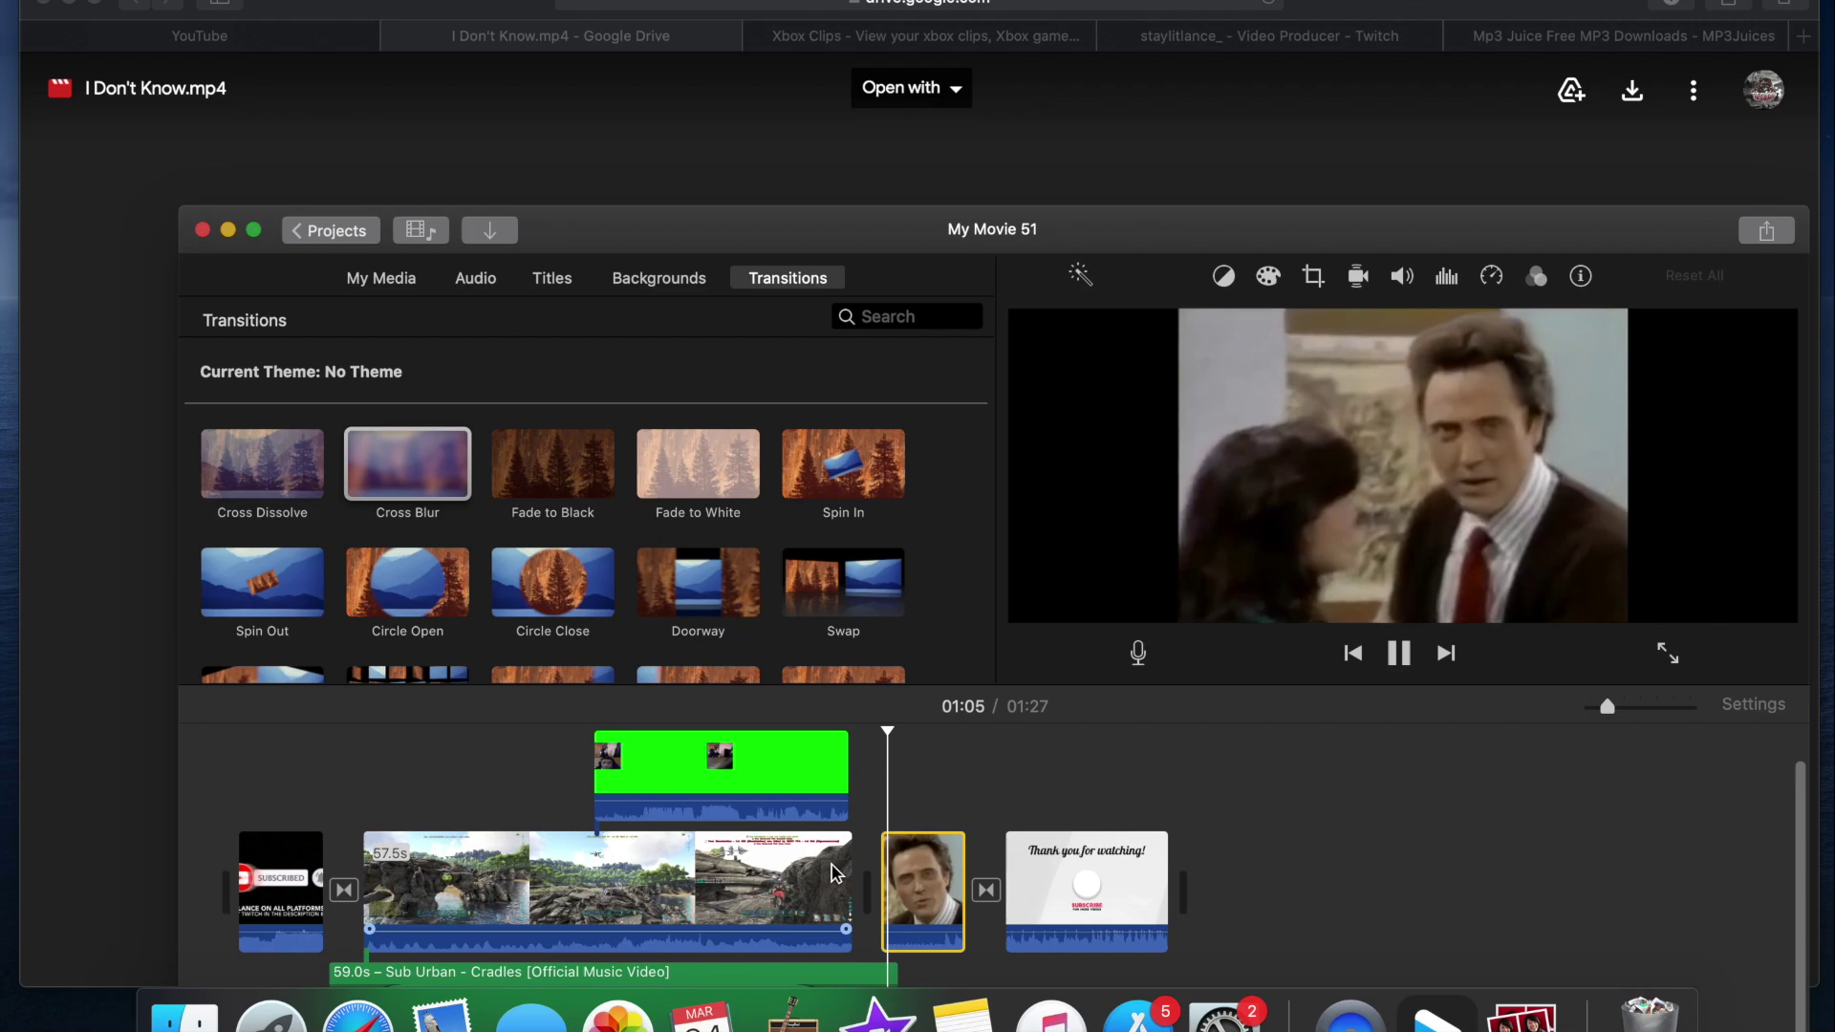
Step: Move the I Don't Know meme clip above the early part of the gameplay clip as an overlay
click(914, 880)
drag(914, 879, 468, 774)
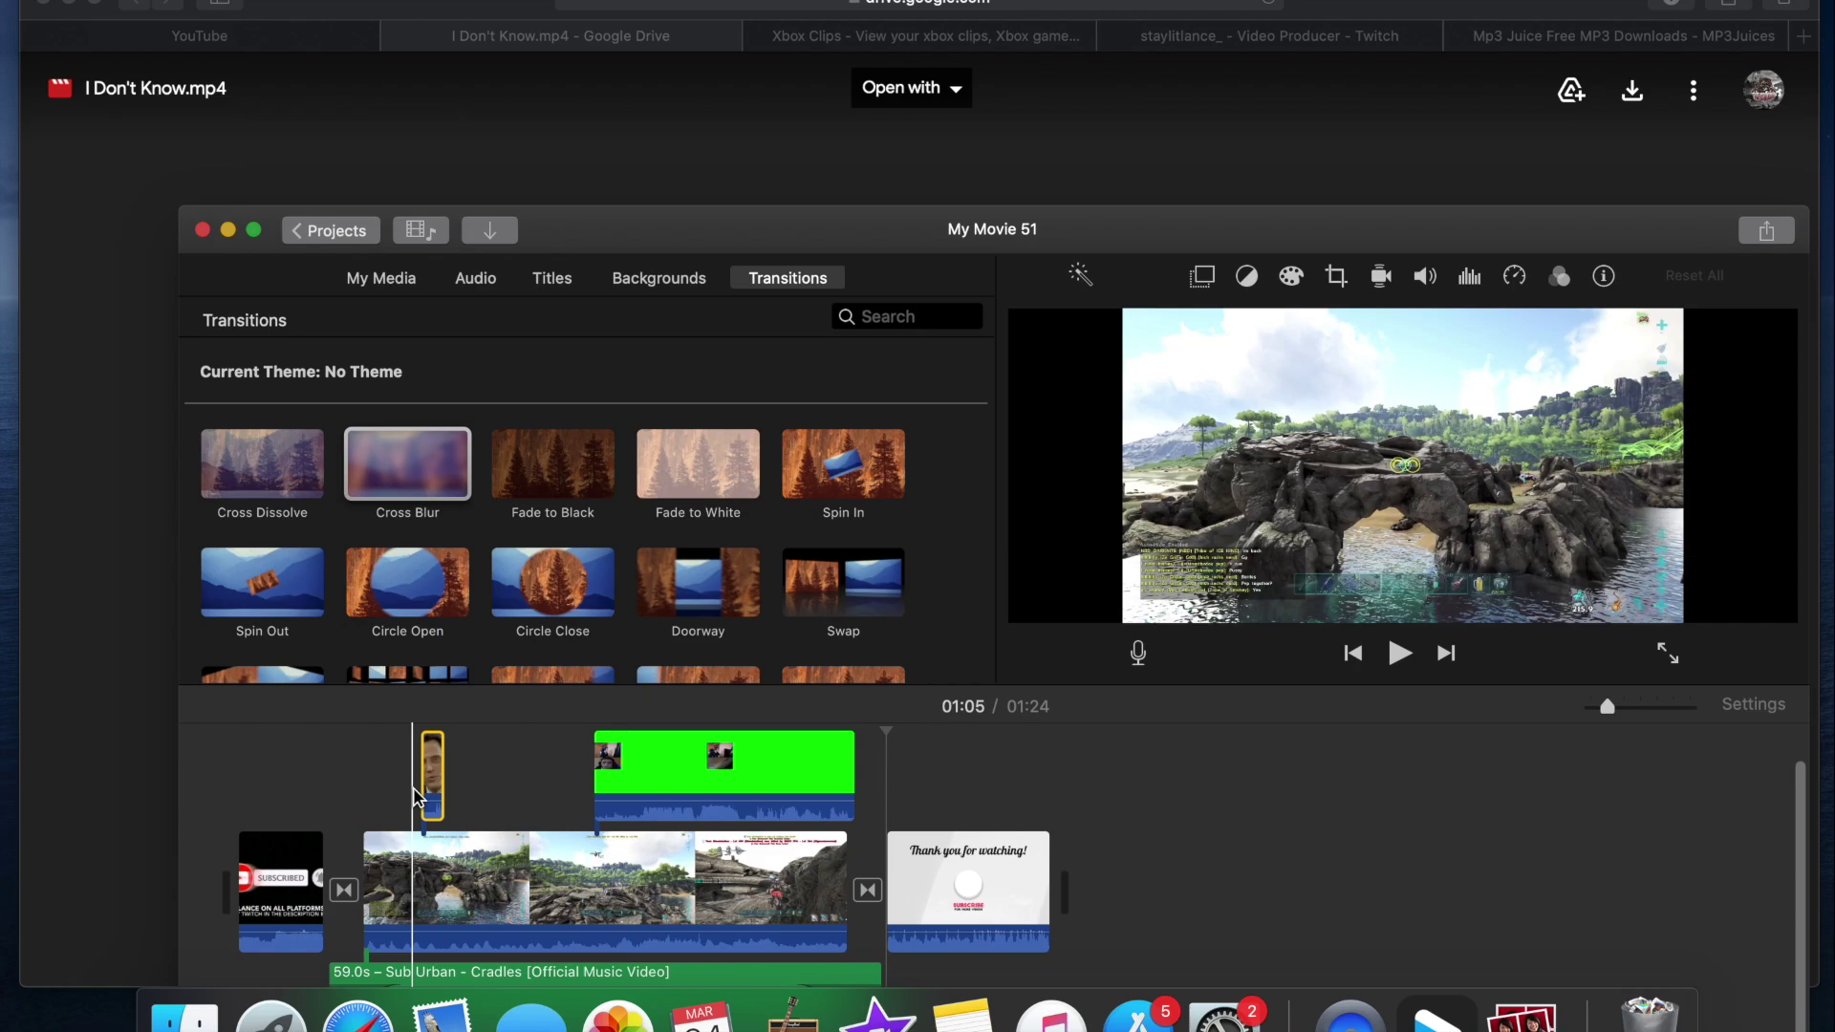
click(419, 796)
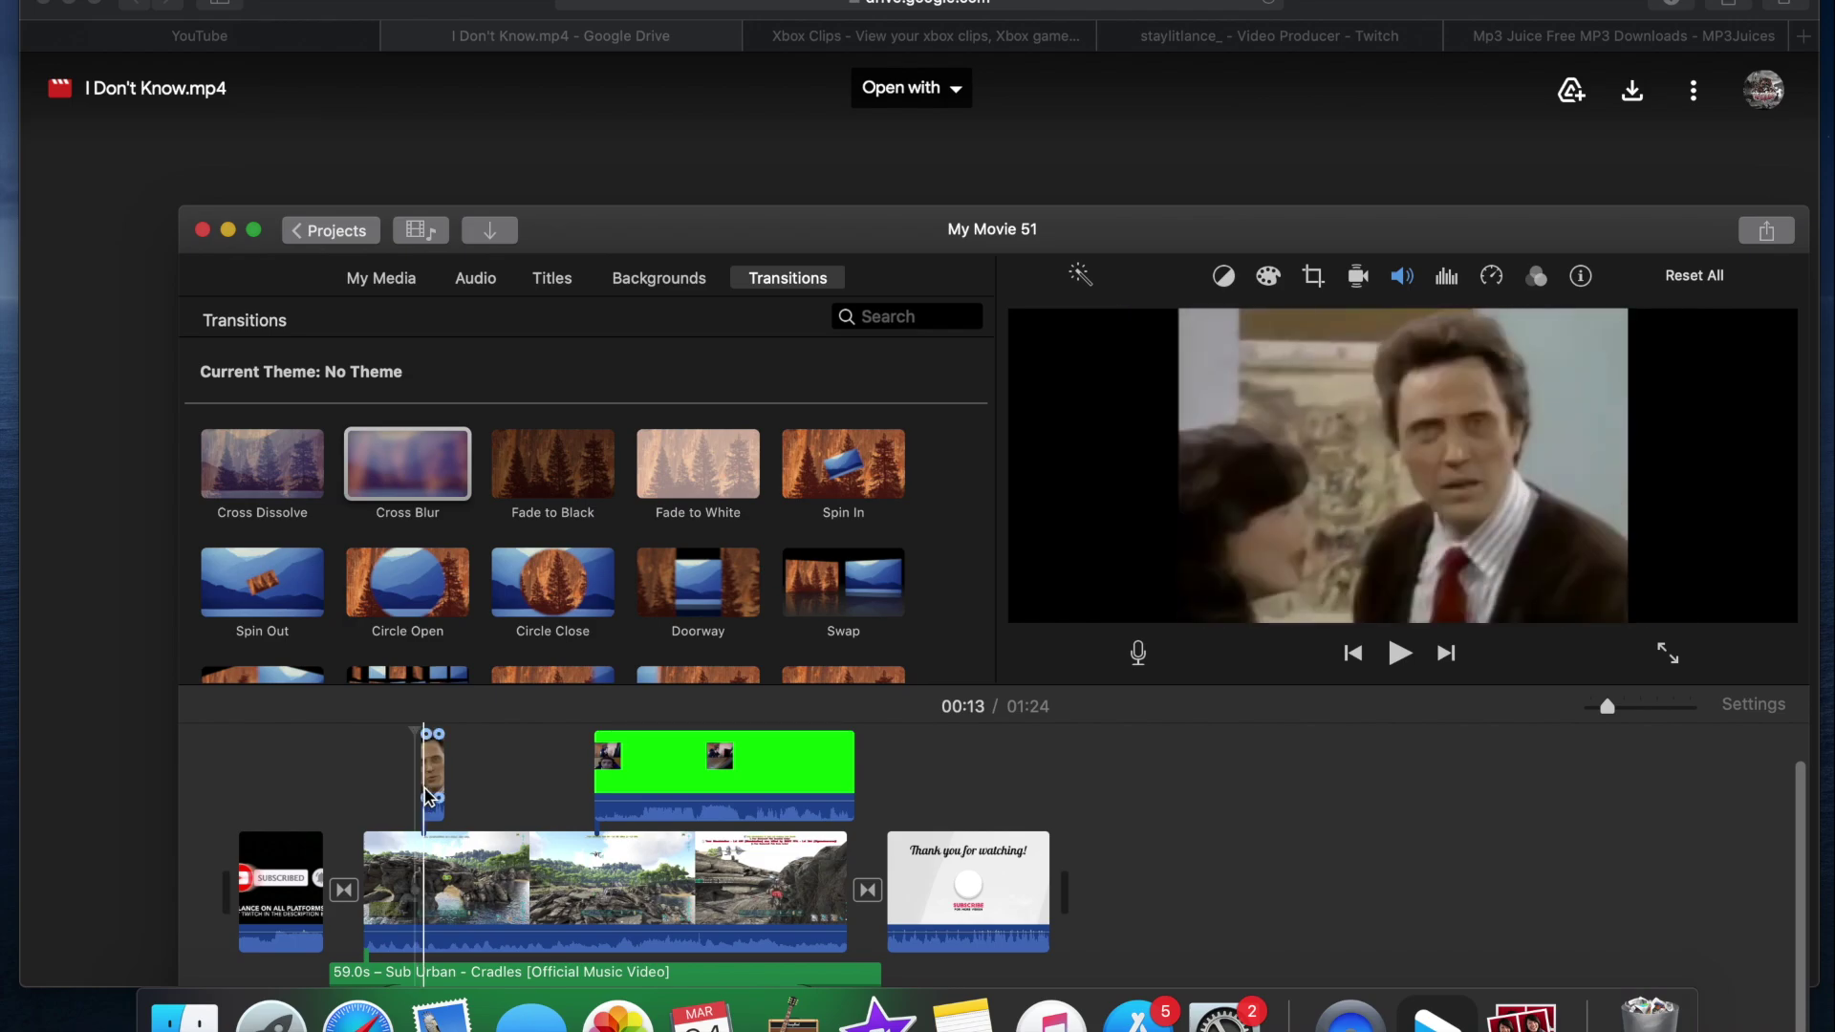
Step: Split the gameplay clip at the start and end of the meme overlay and play back that section
scroll(423, 831, up, 5)
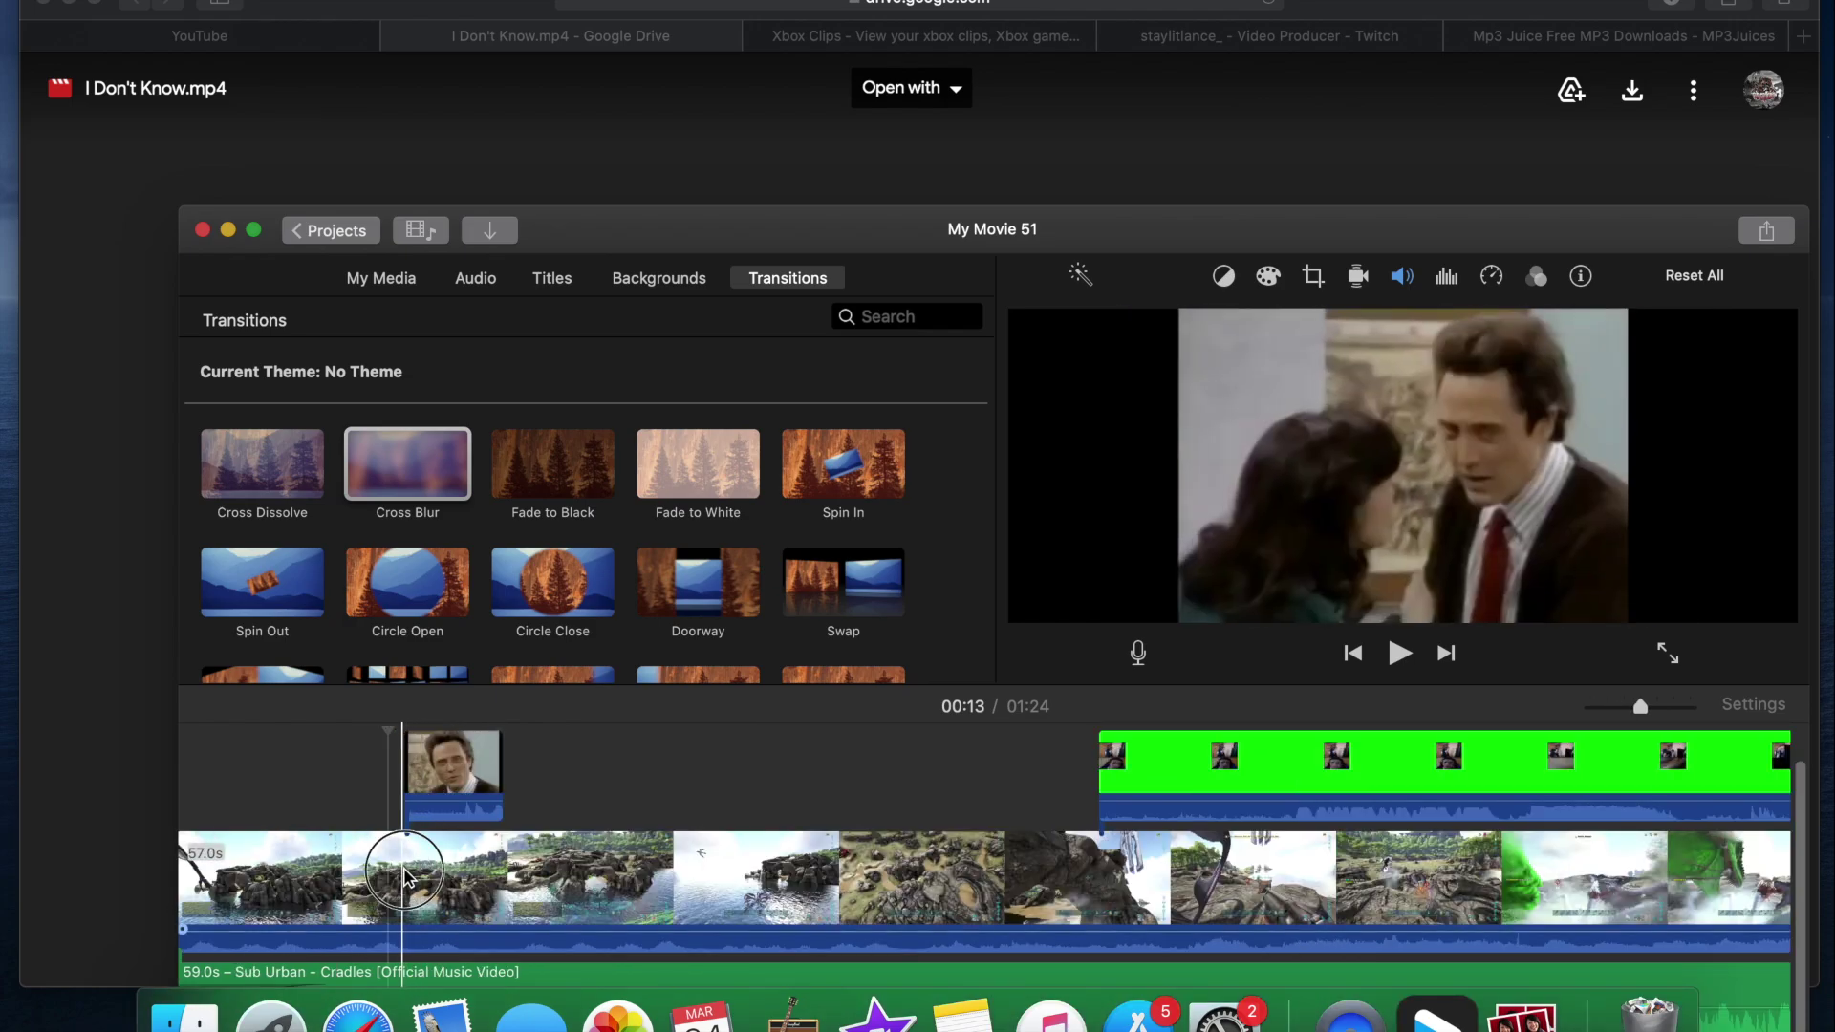
click(403, 869)
right_click(404, 870)
click(465, 738)
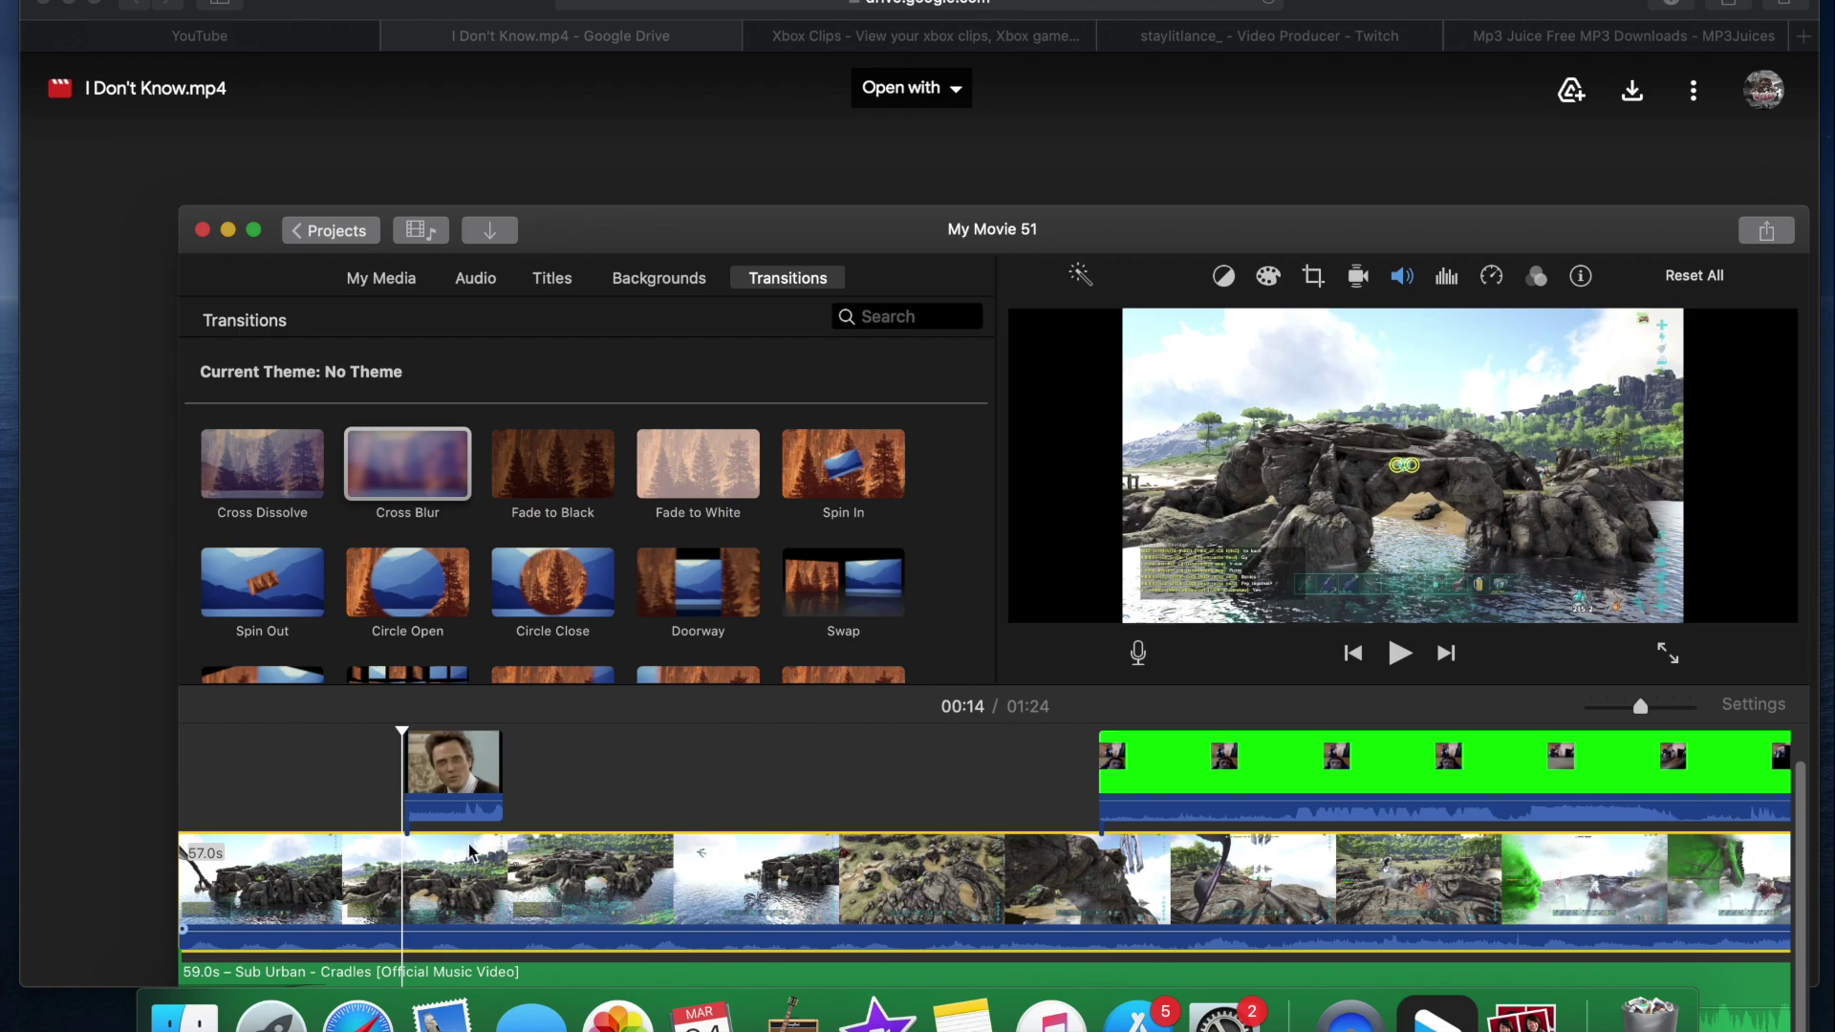
click(514, 891)
right_click(514, 891)
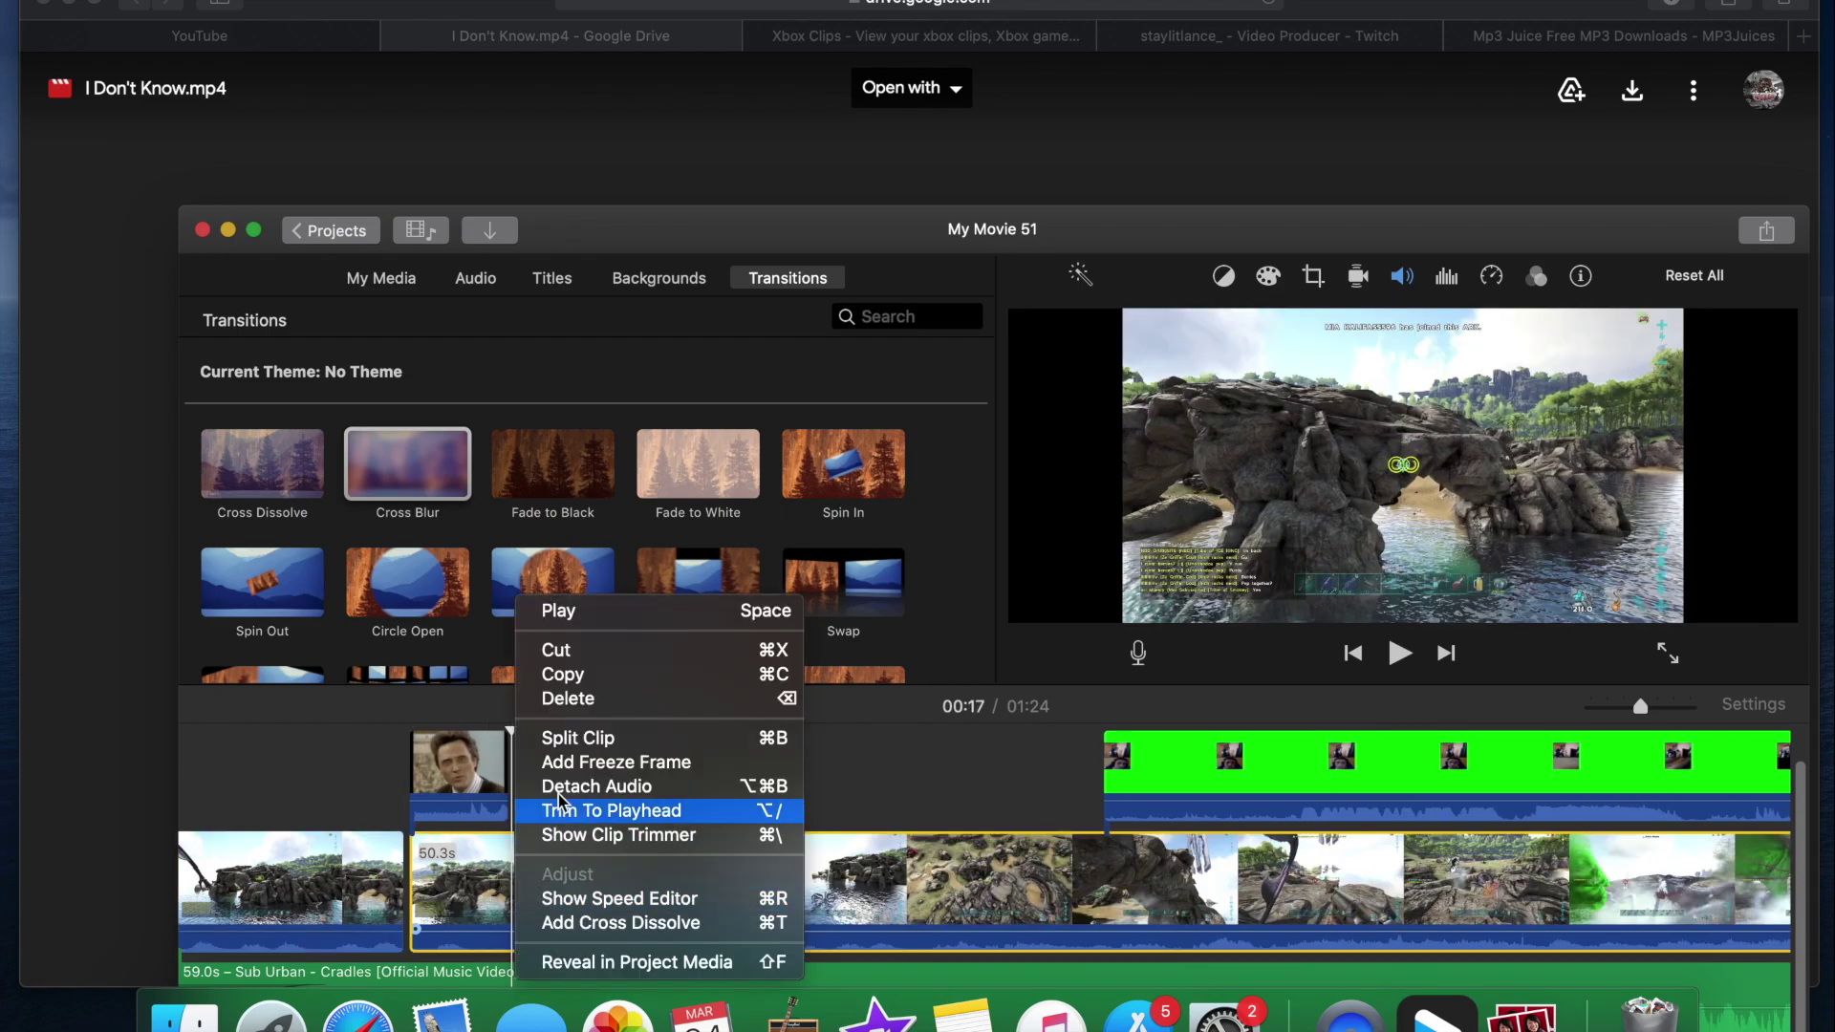
click(576, 740)
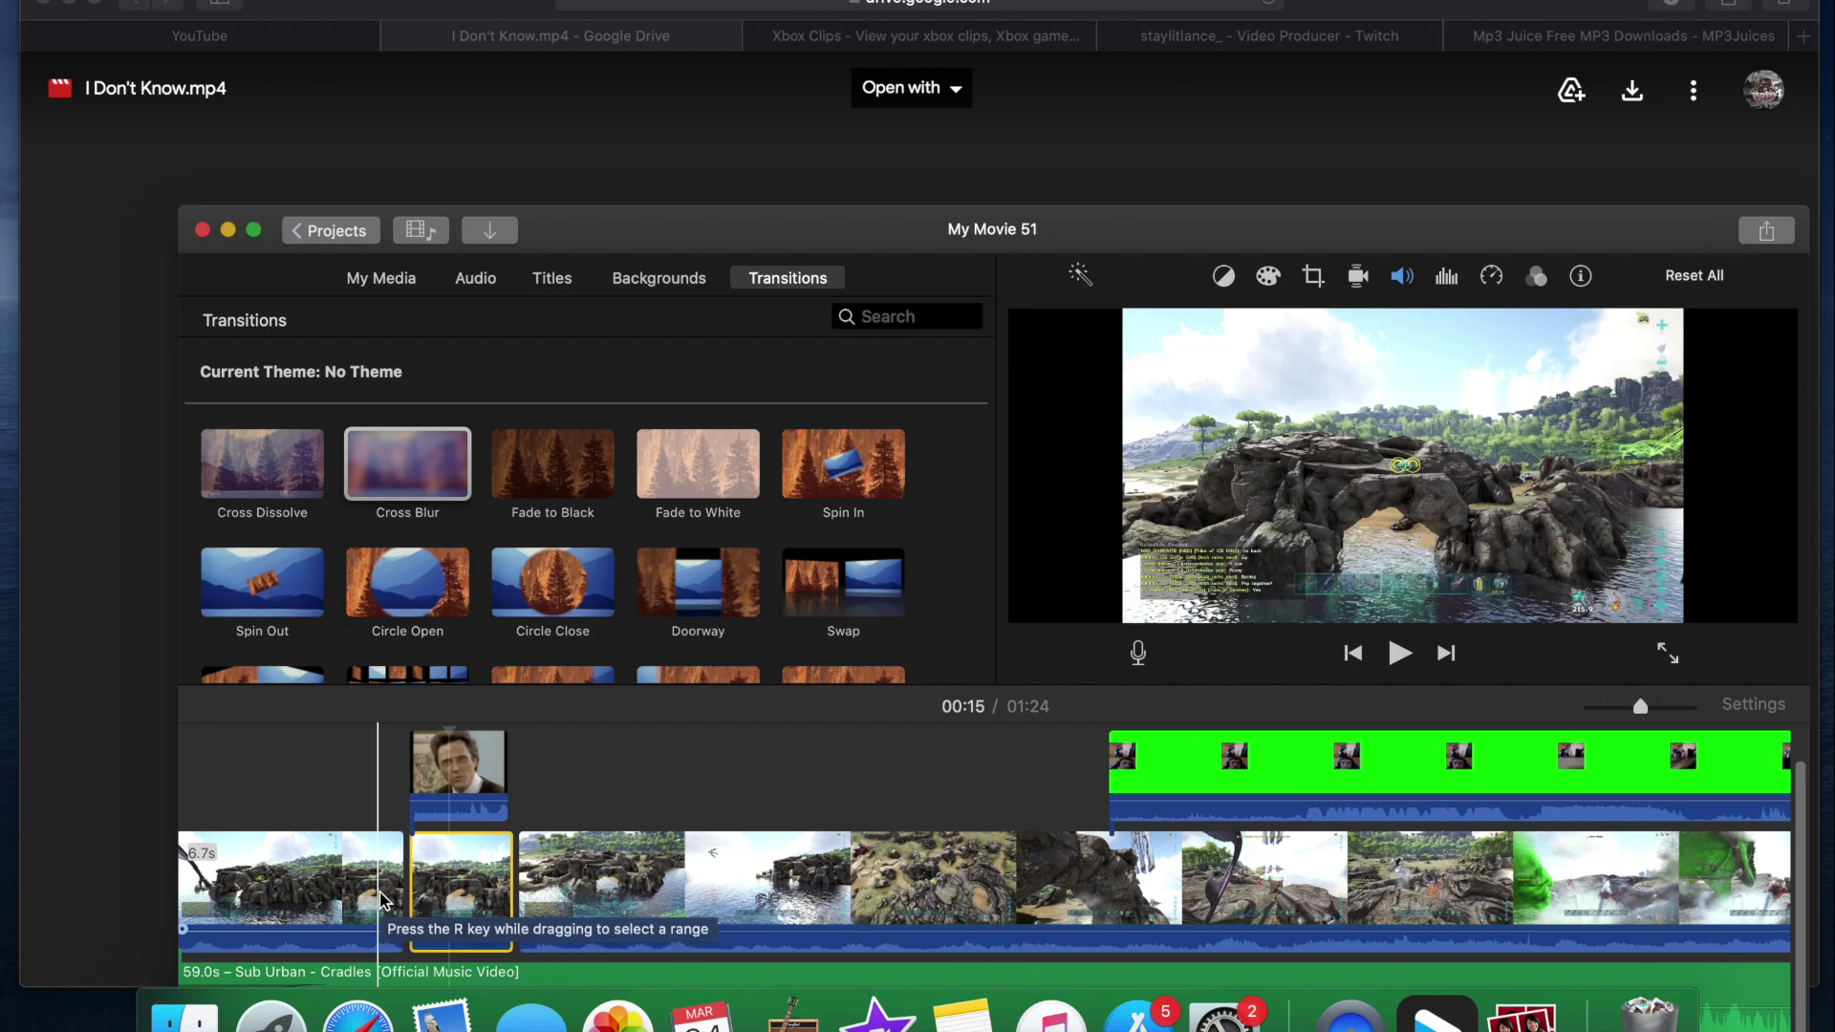
key(space)
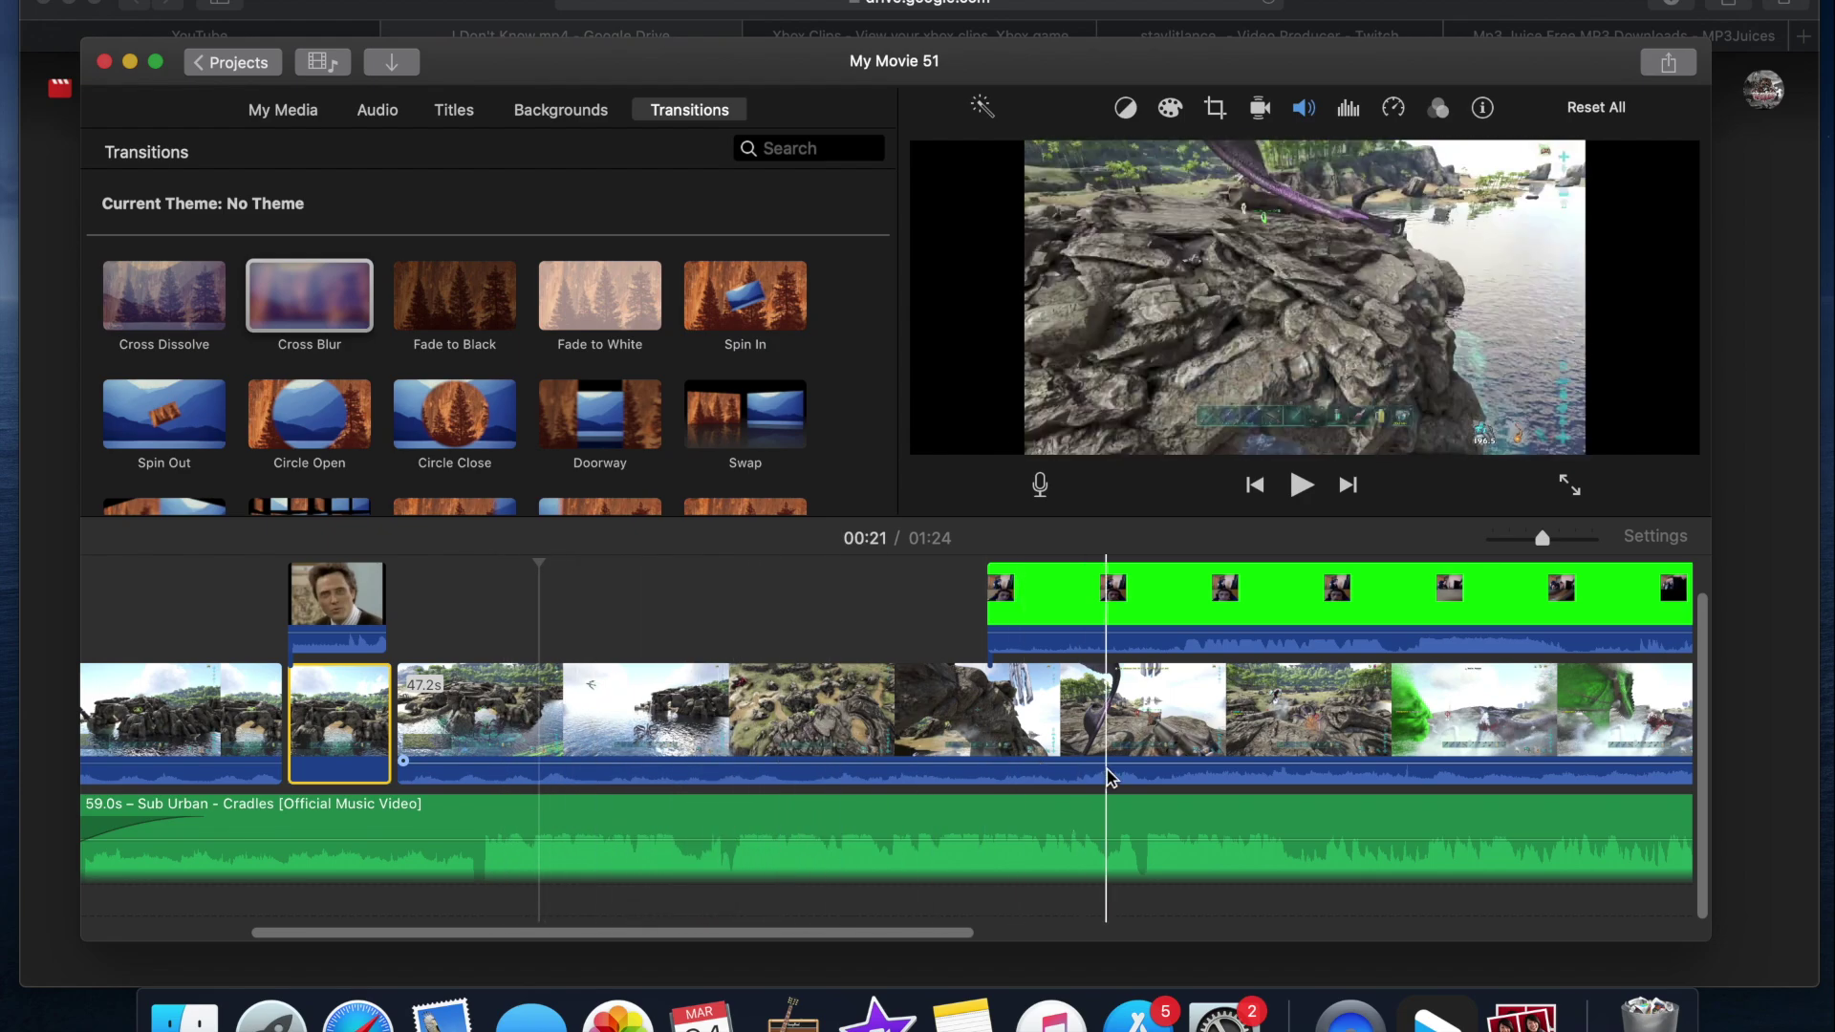
Step: Add a freeze frame at about 00:08 in the first gameplay segment
scroll(1404, 755, right, 3)
scroll(1421, 760, left, 10)
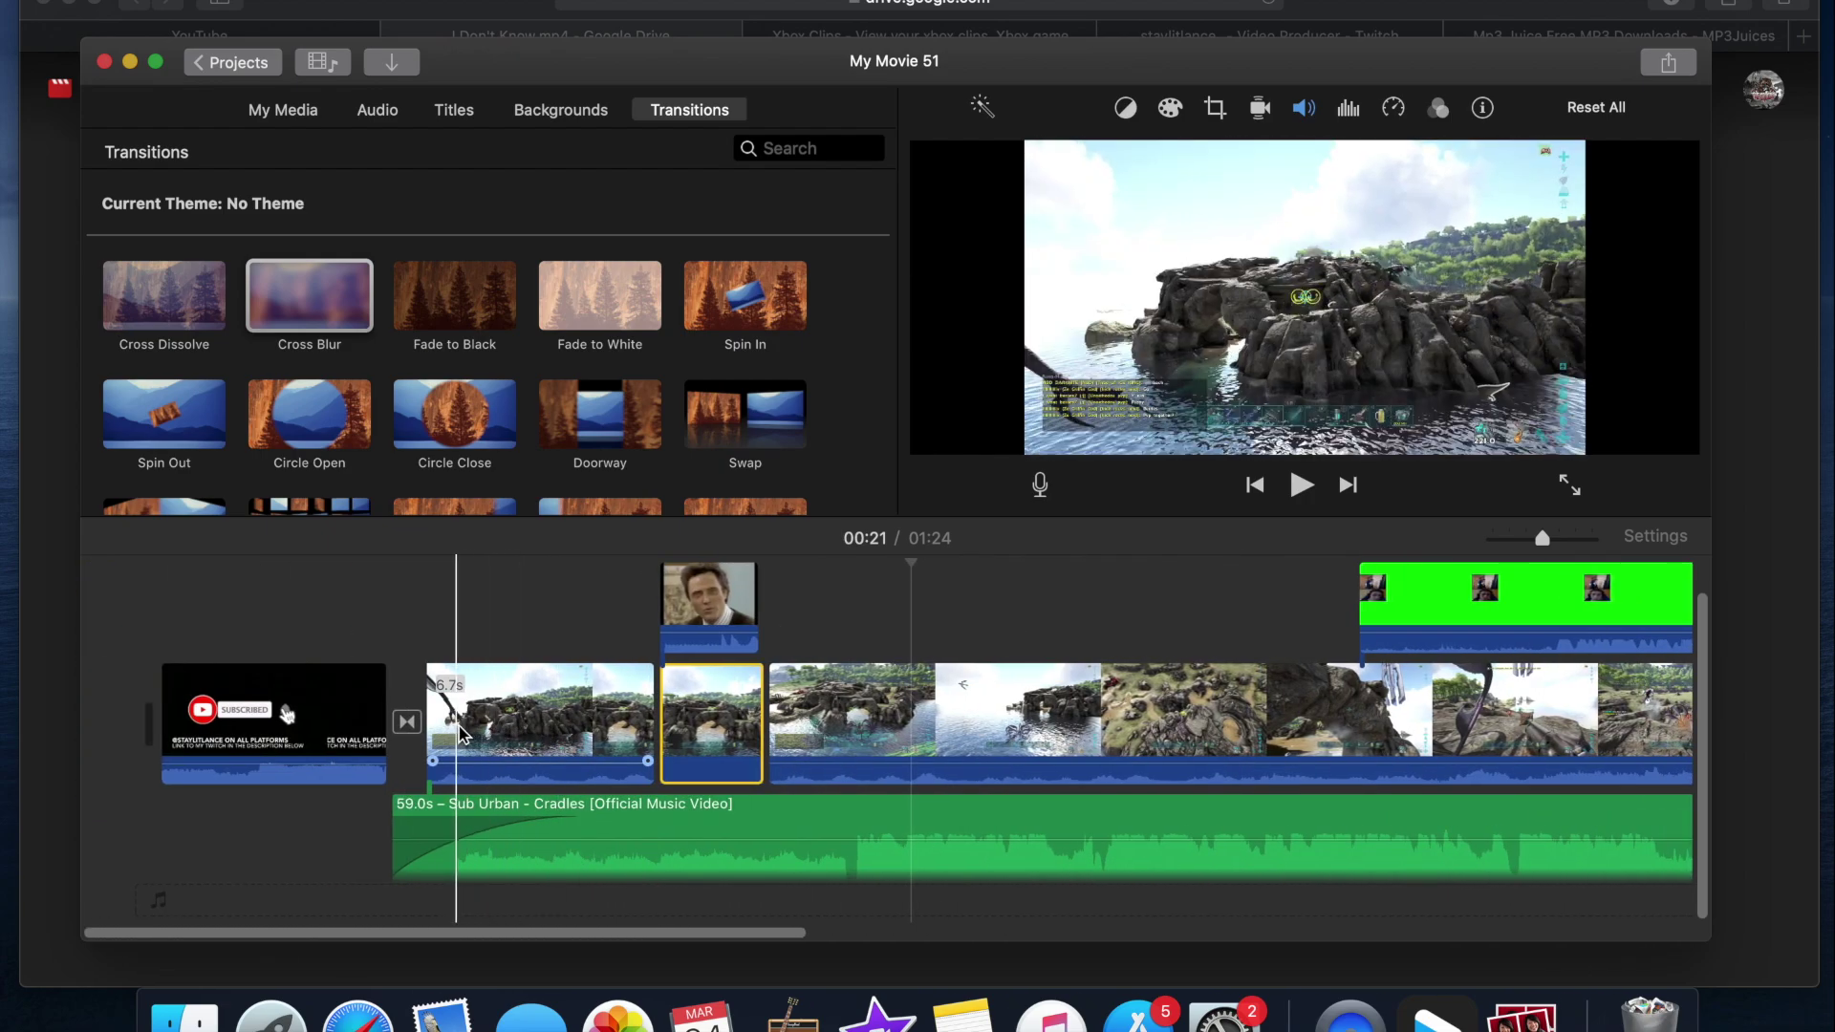
click(471, 736)
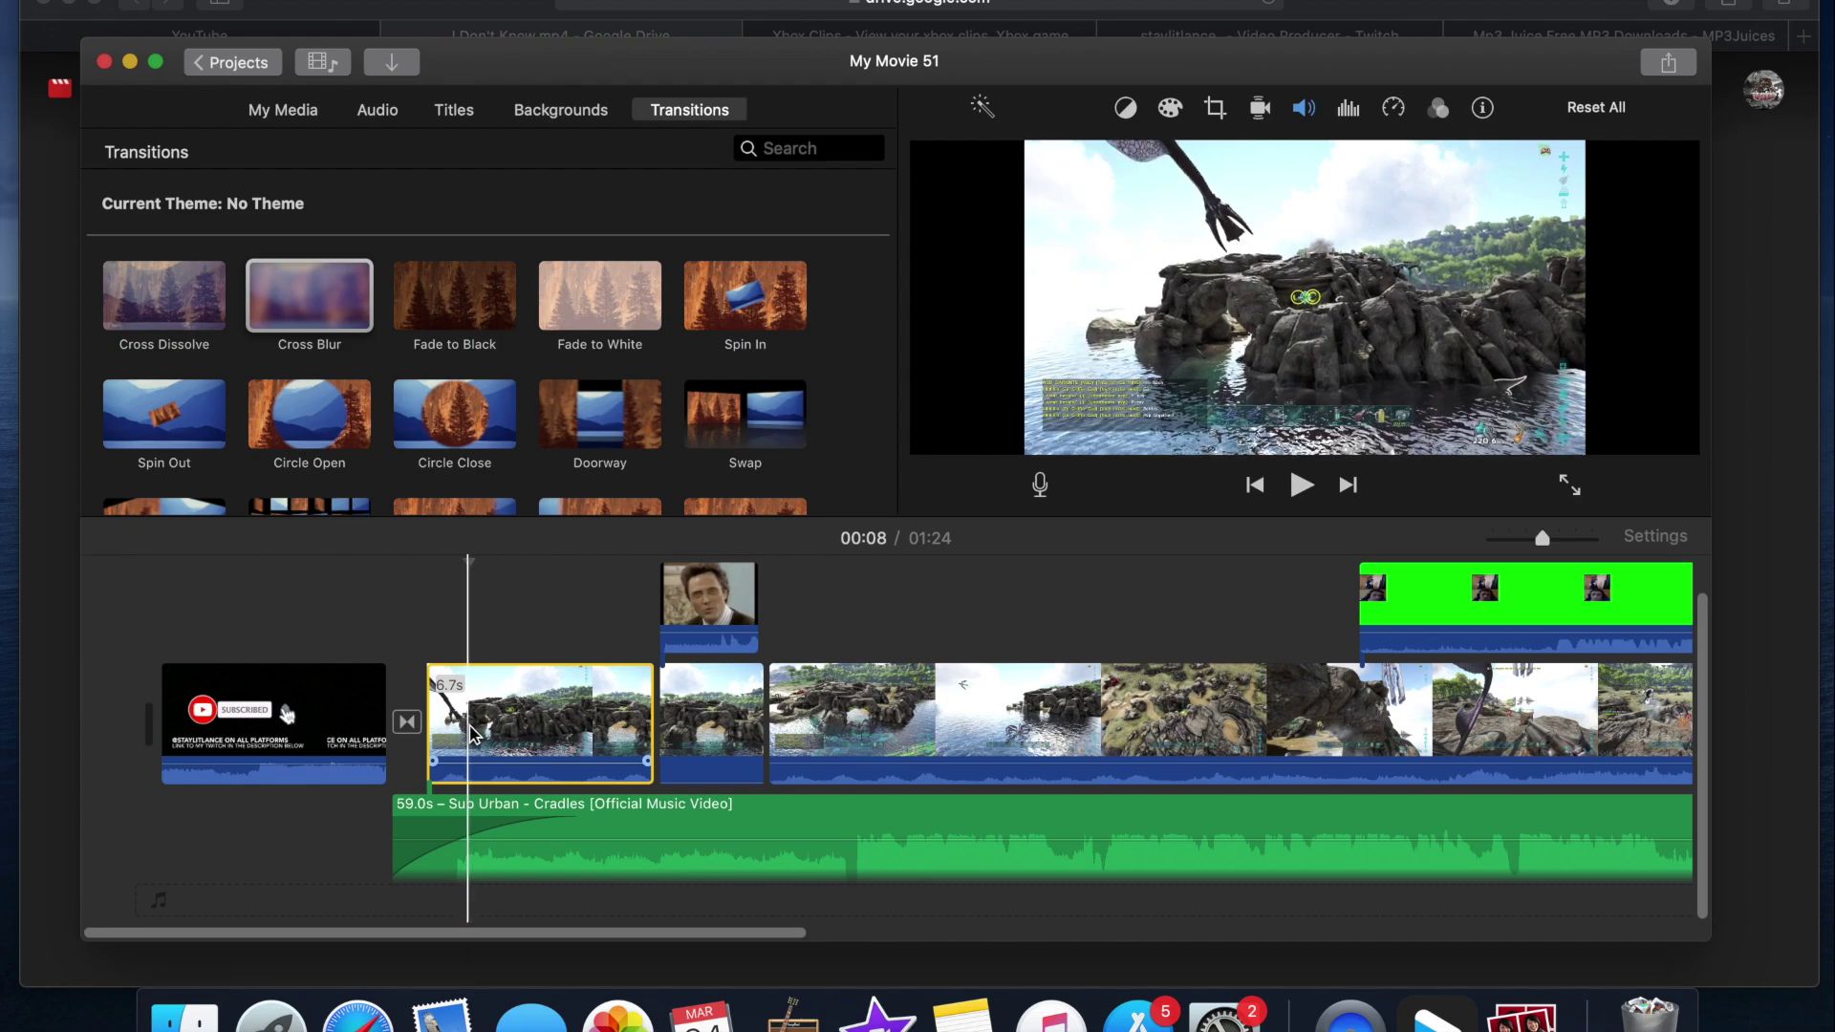
right_click(471, 736)
click(508, 761)
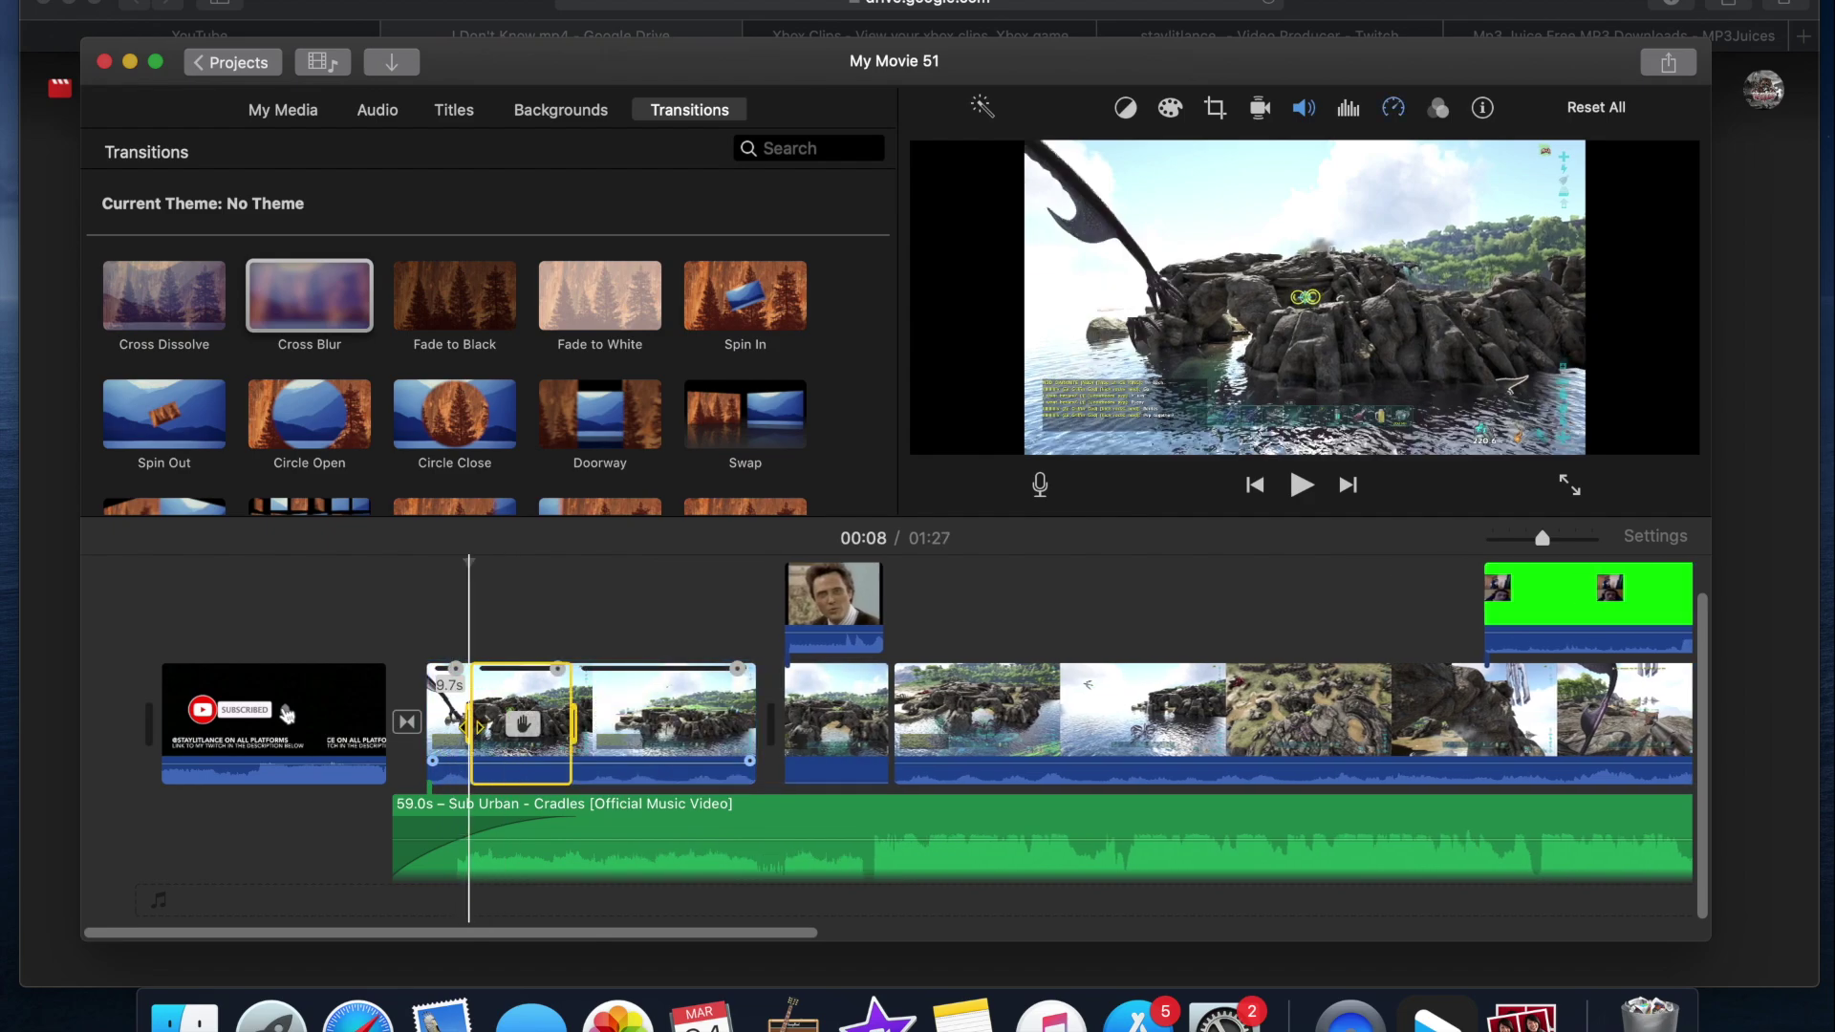
Step: Split the first gameplay segment just before and just after the freeze frame
right_click(475, 727)
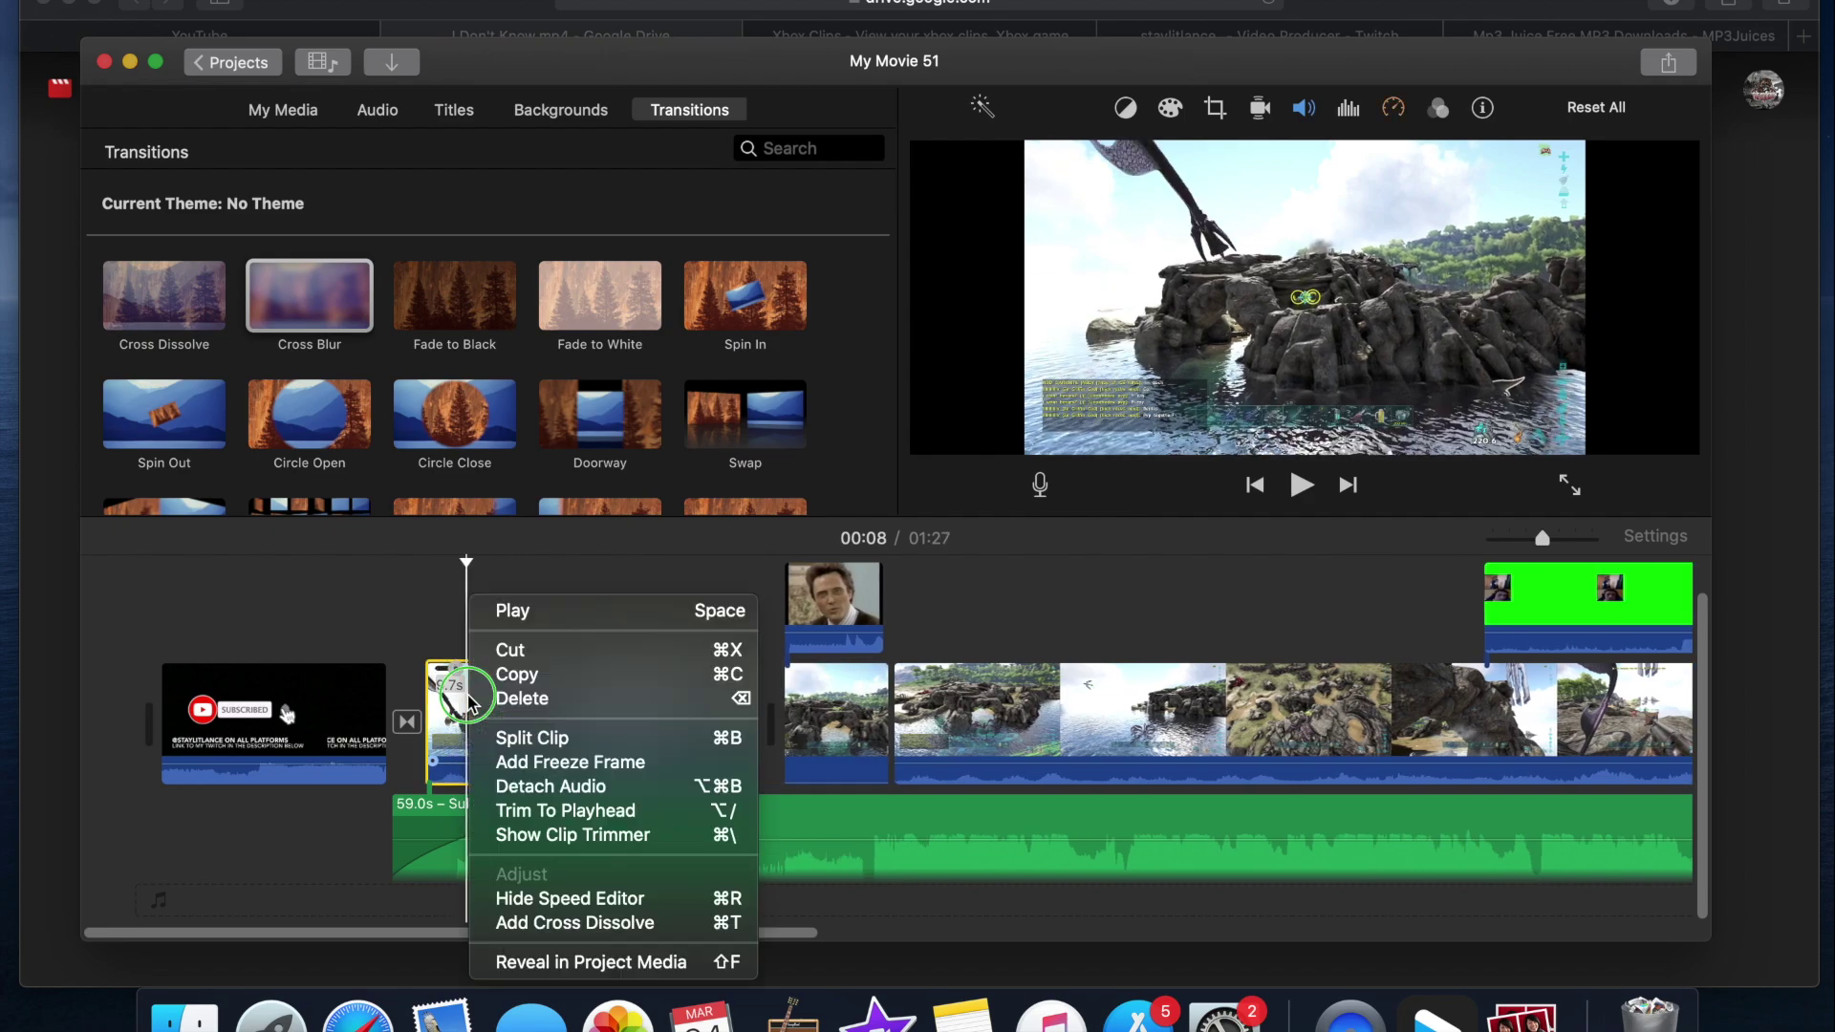
click(524, 735)
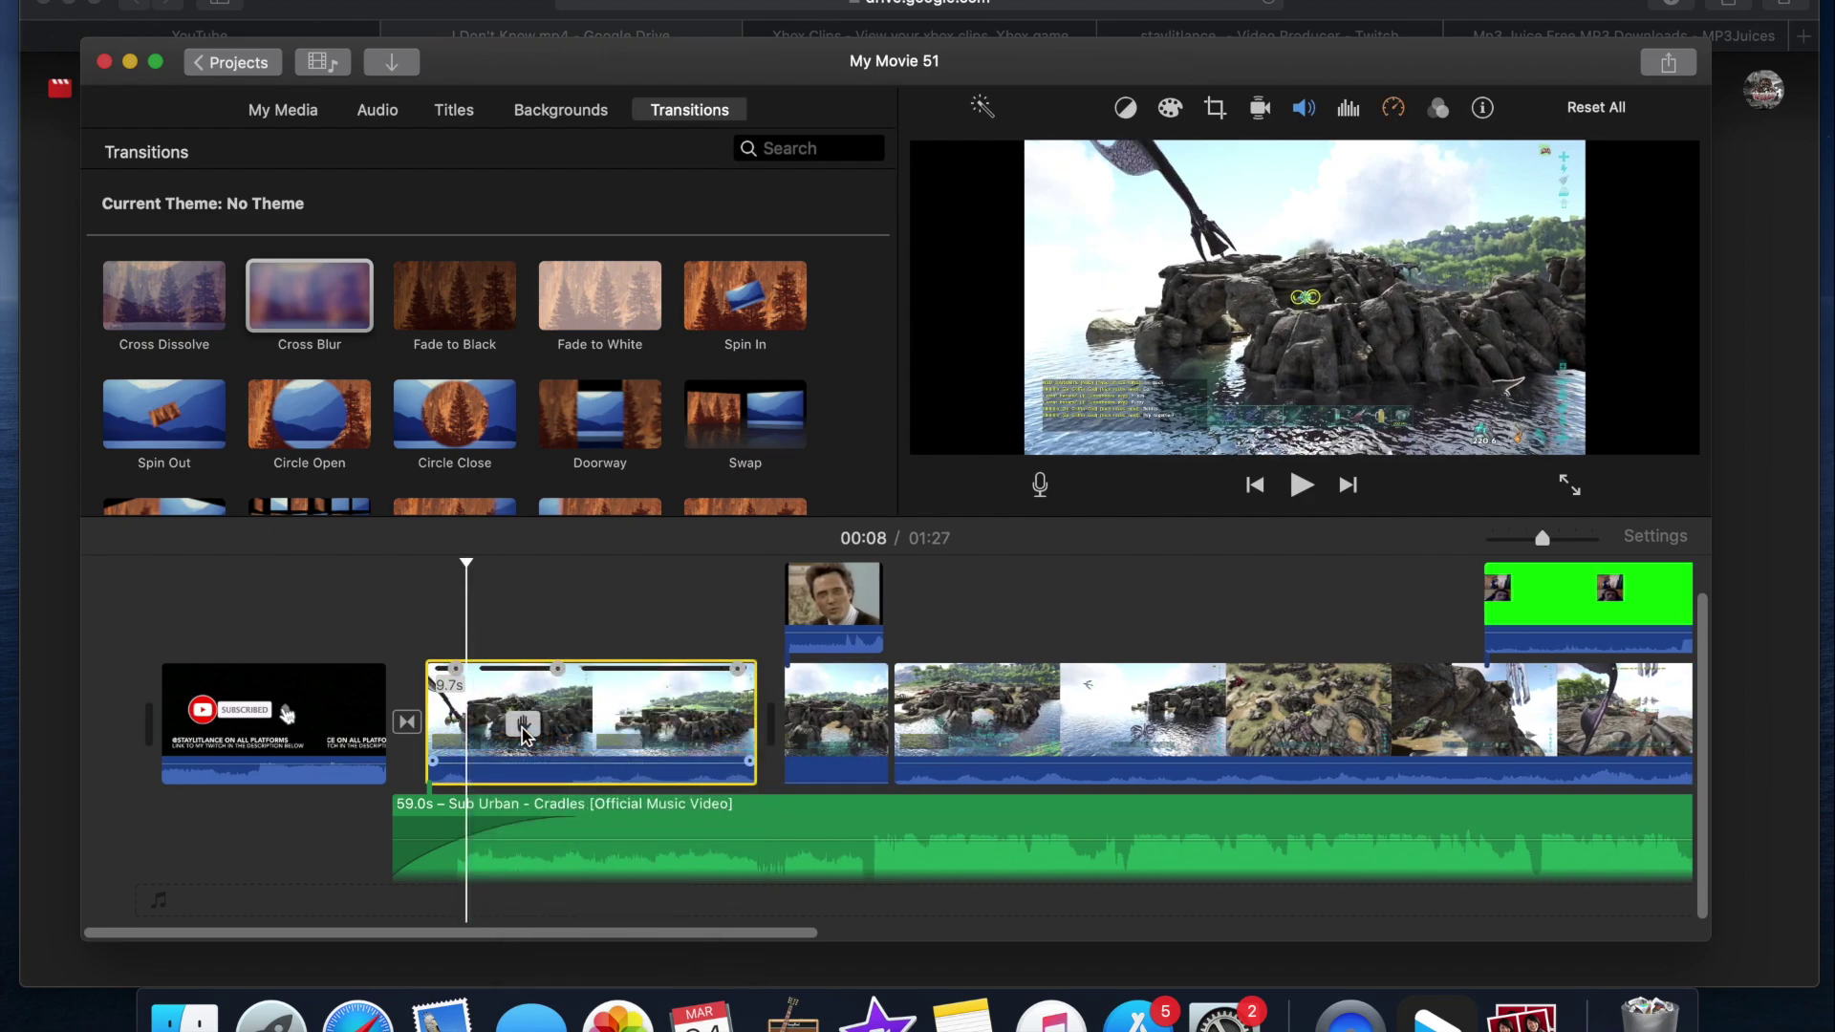
click(619, 731)
right_click(619, 731)
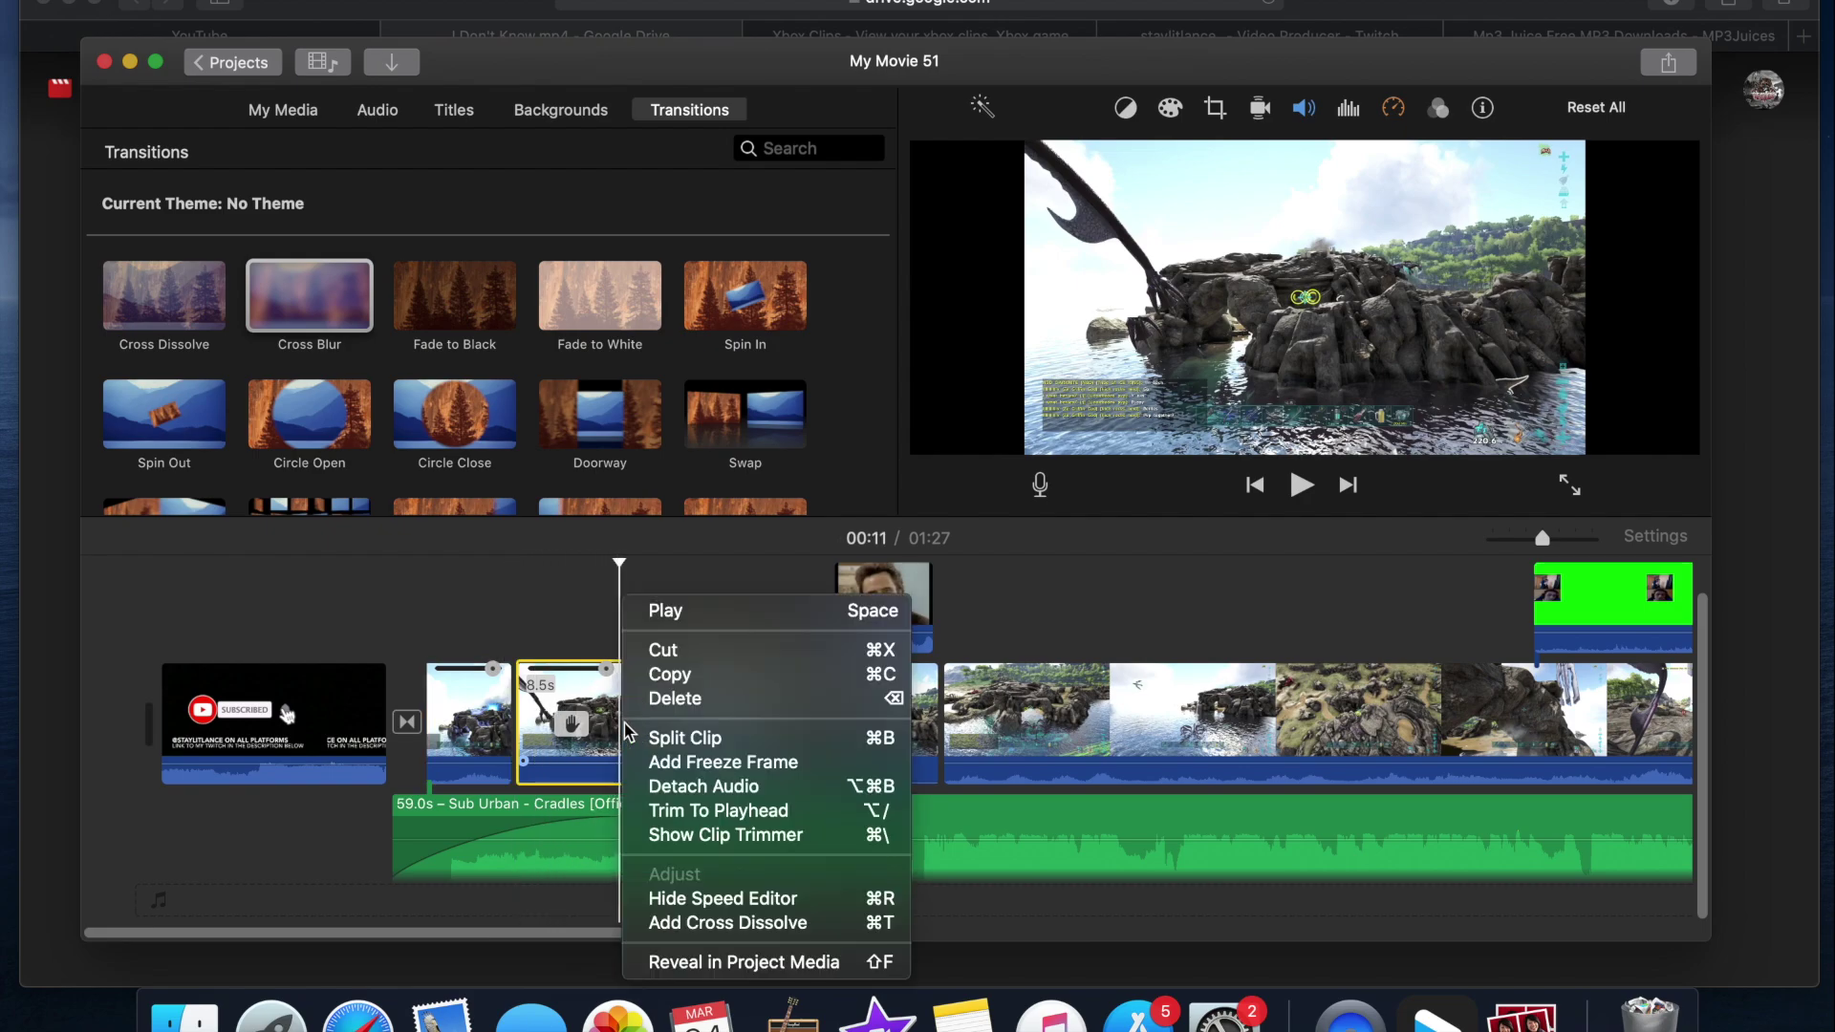
click(642, 741)
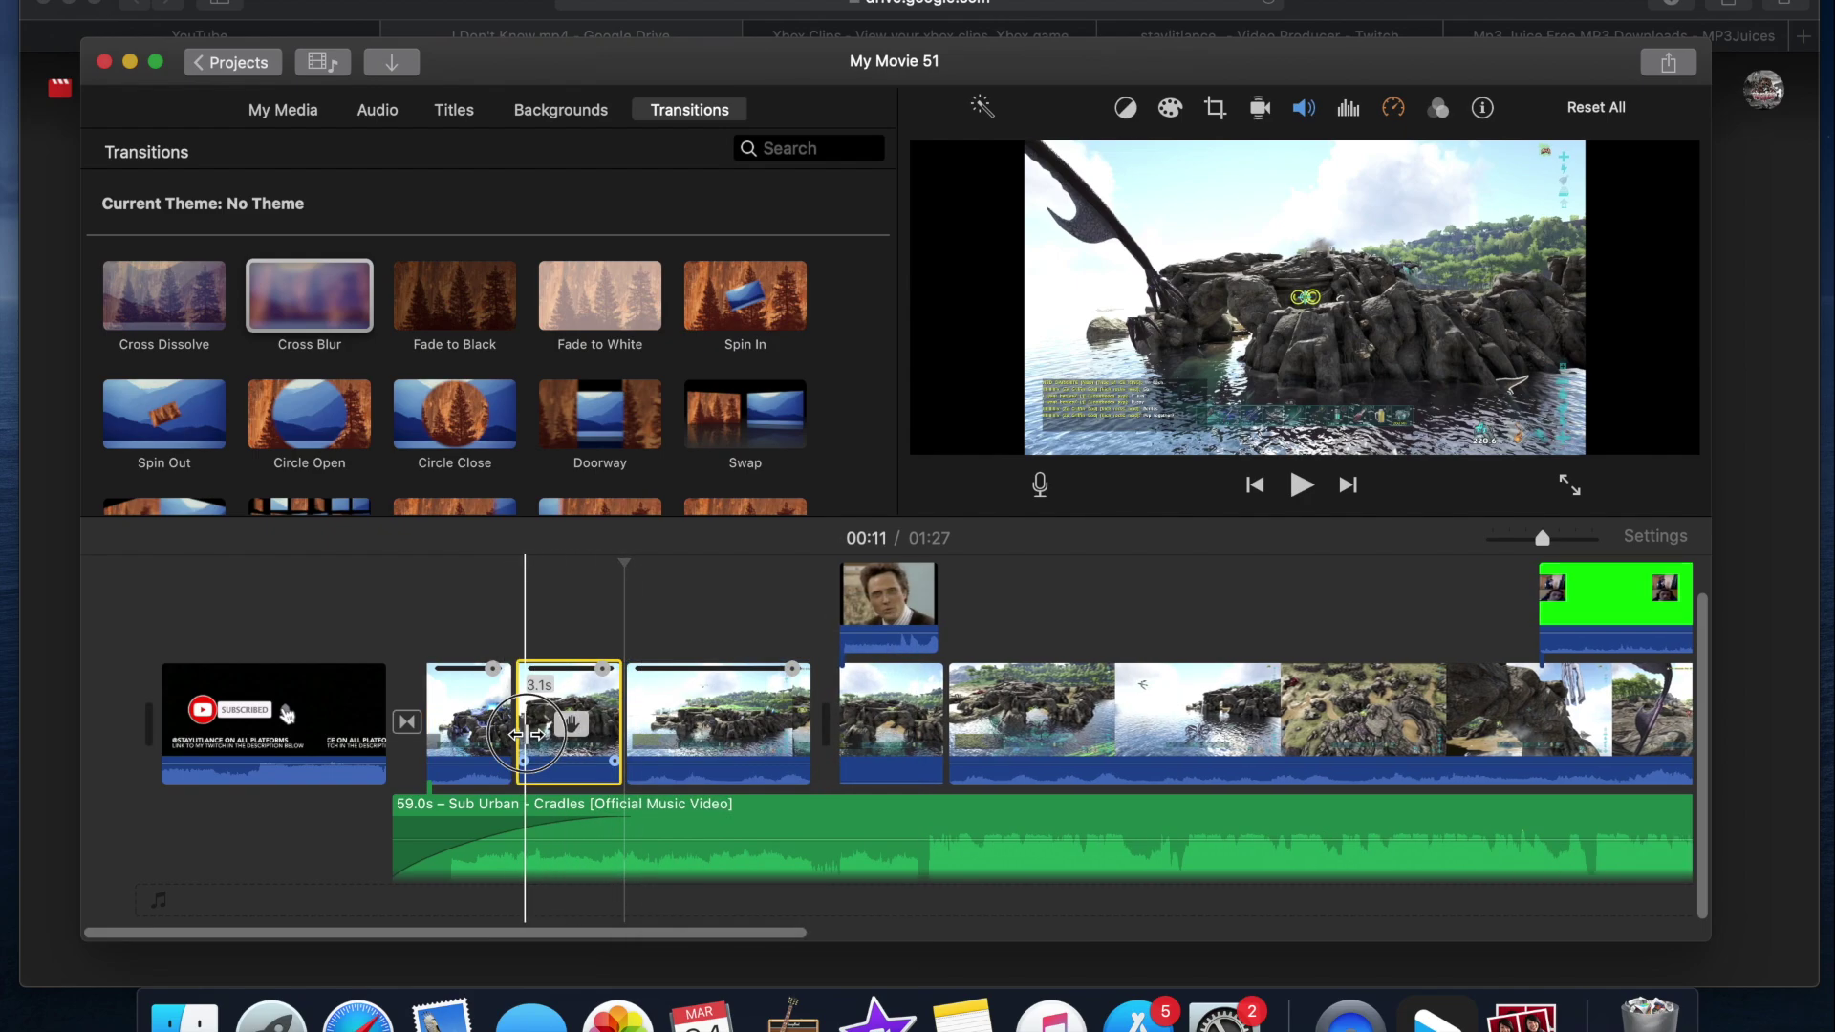
Step: Play the timeline from the first gameplay piece through the freeze frame section
click(502, 733)
key(space)
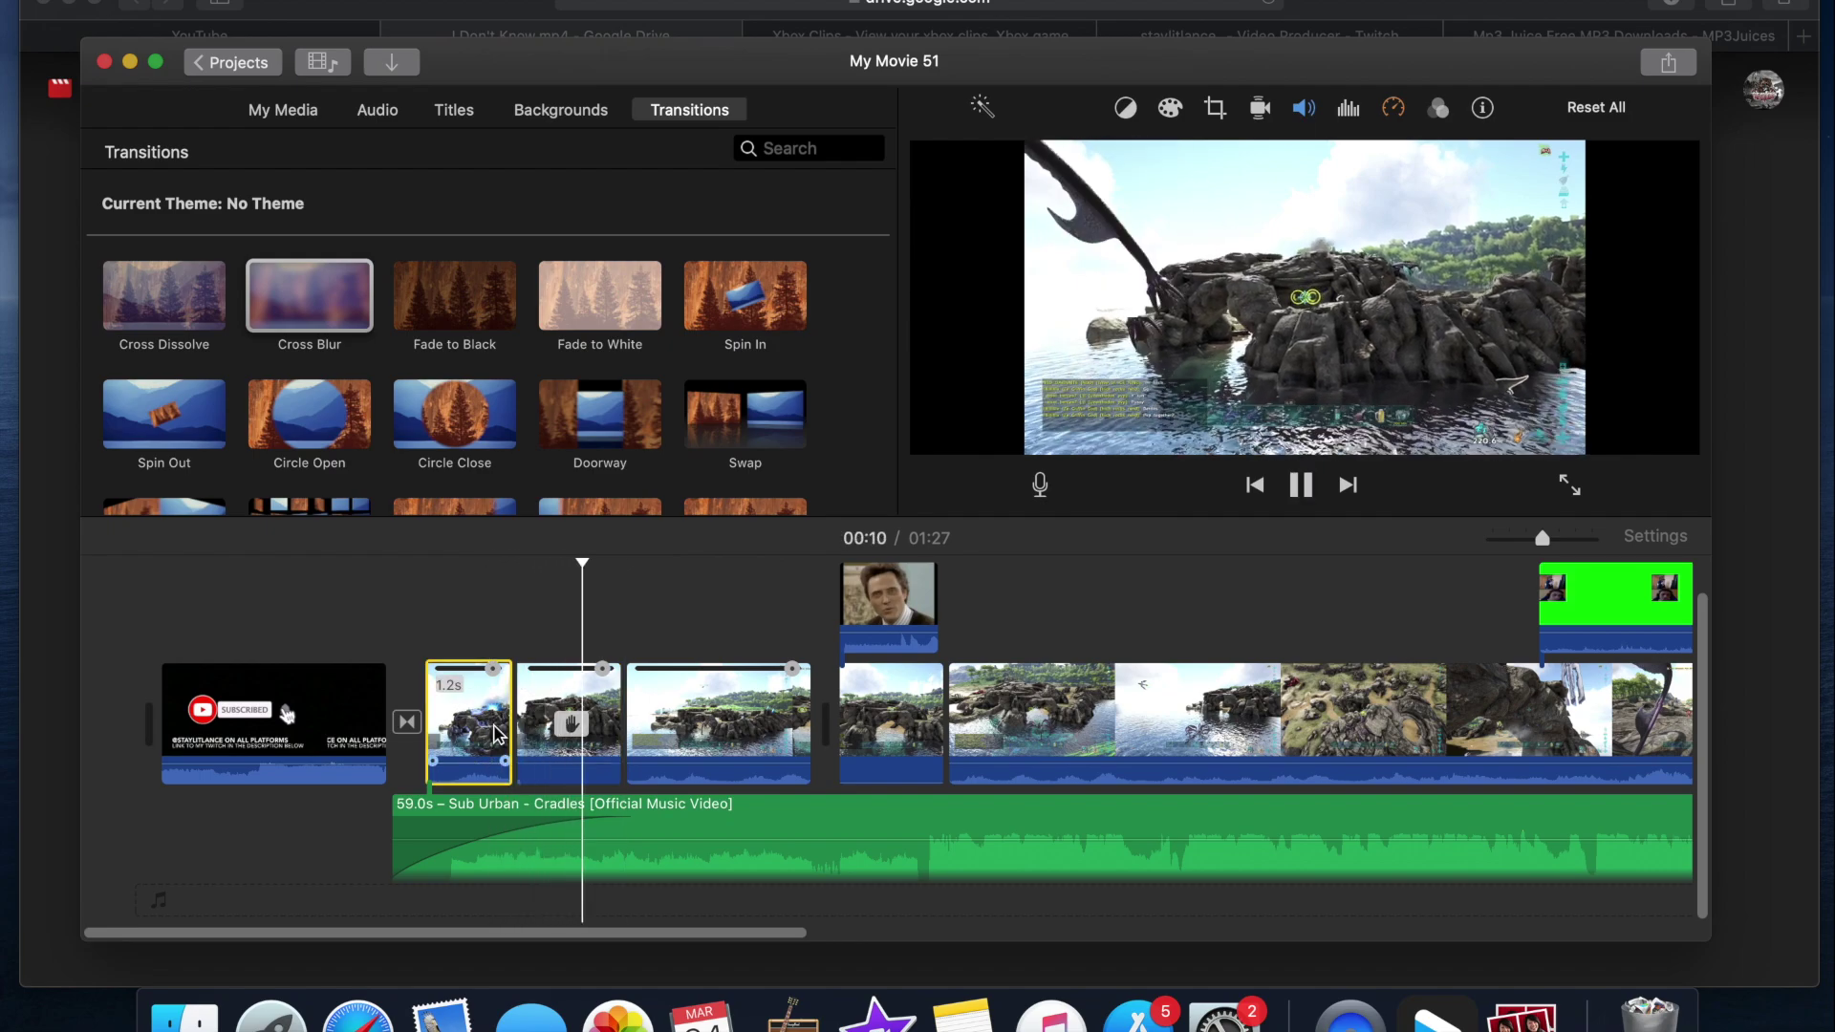
key(space)
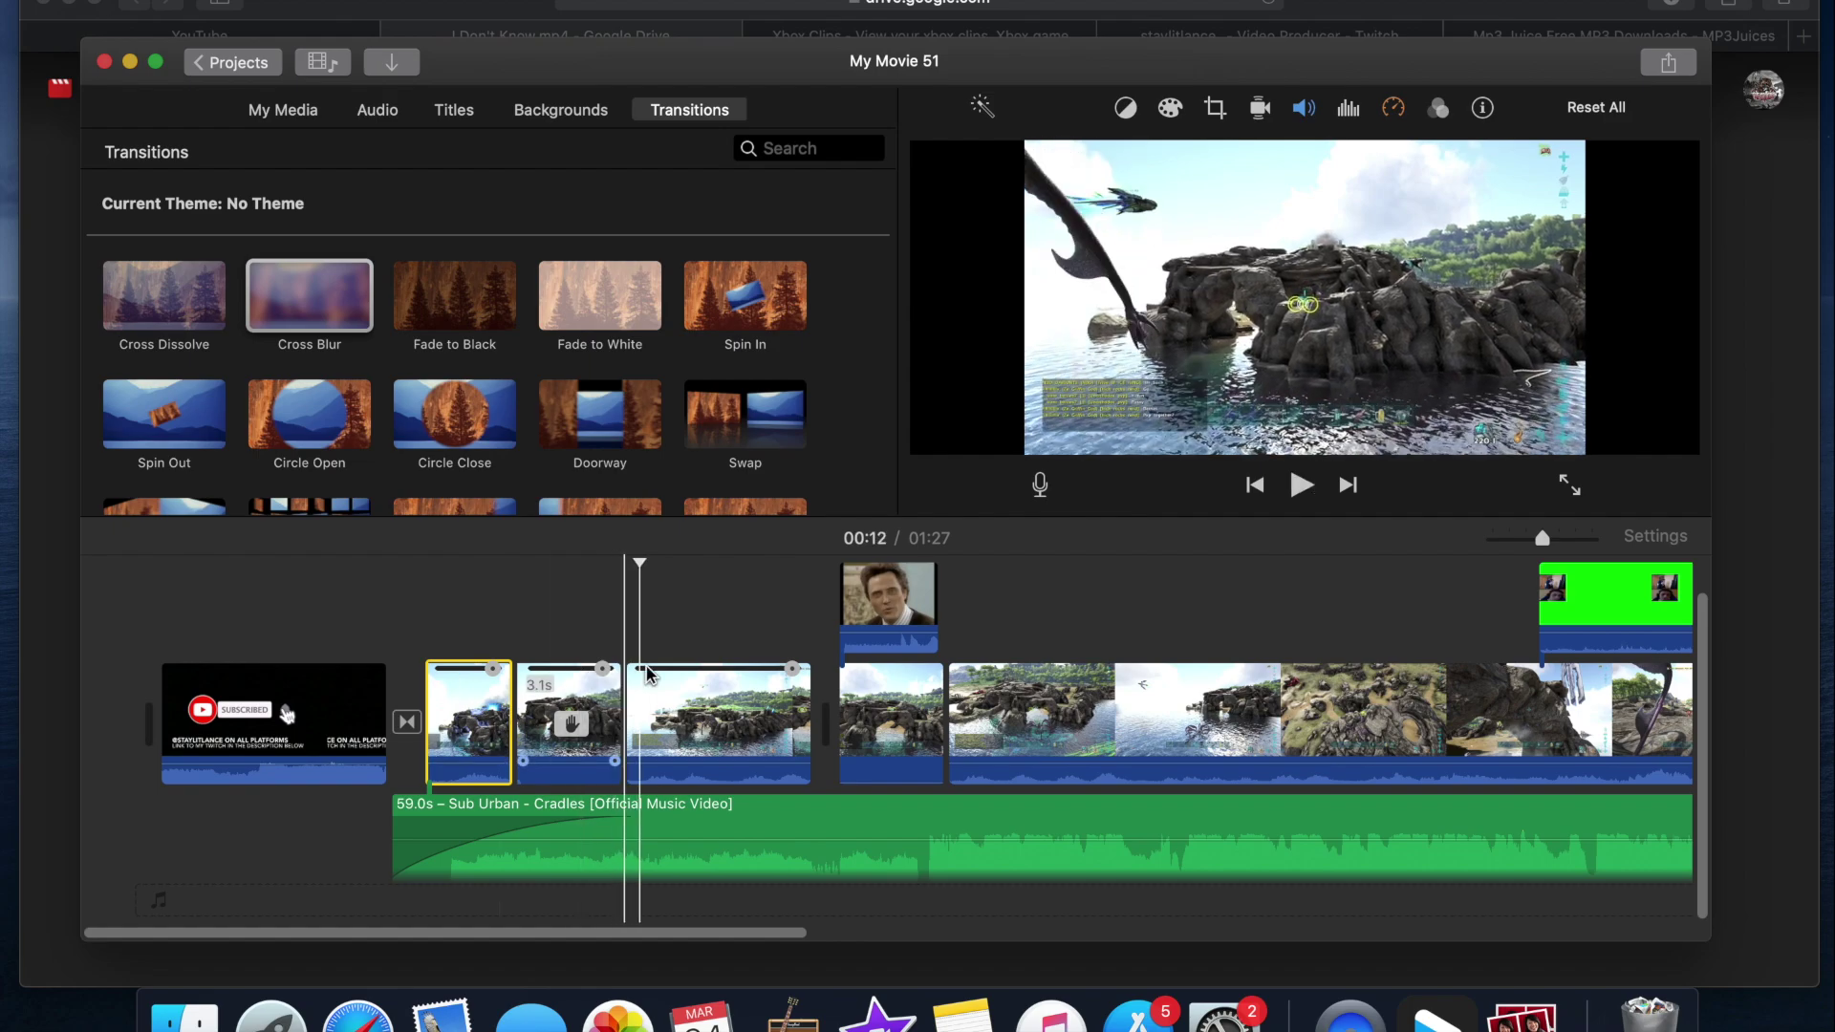
Step: Lengthen the freeze frame to 5.0 s and crop it to fill with the chat text in the picture's lower-left corner
drag(606, 672, 682, 705)
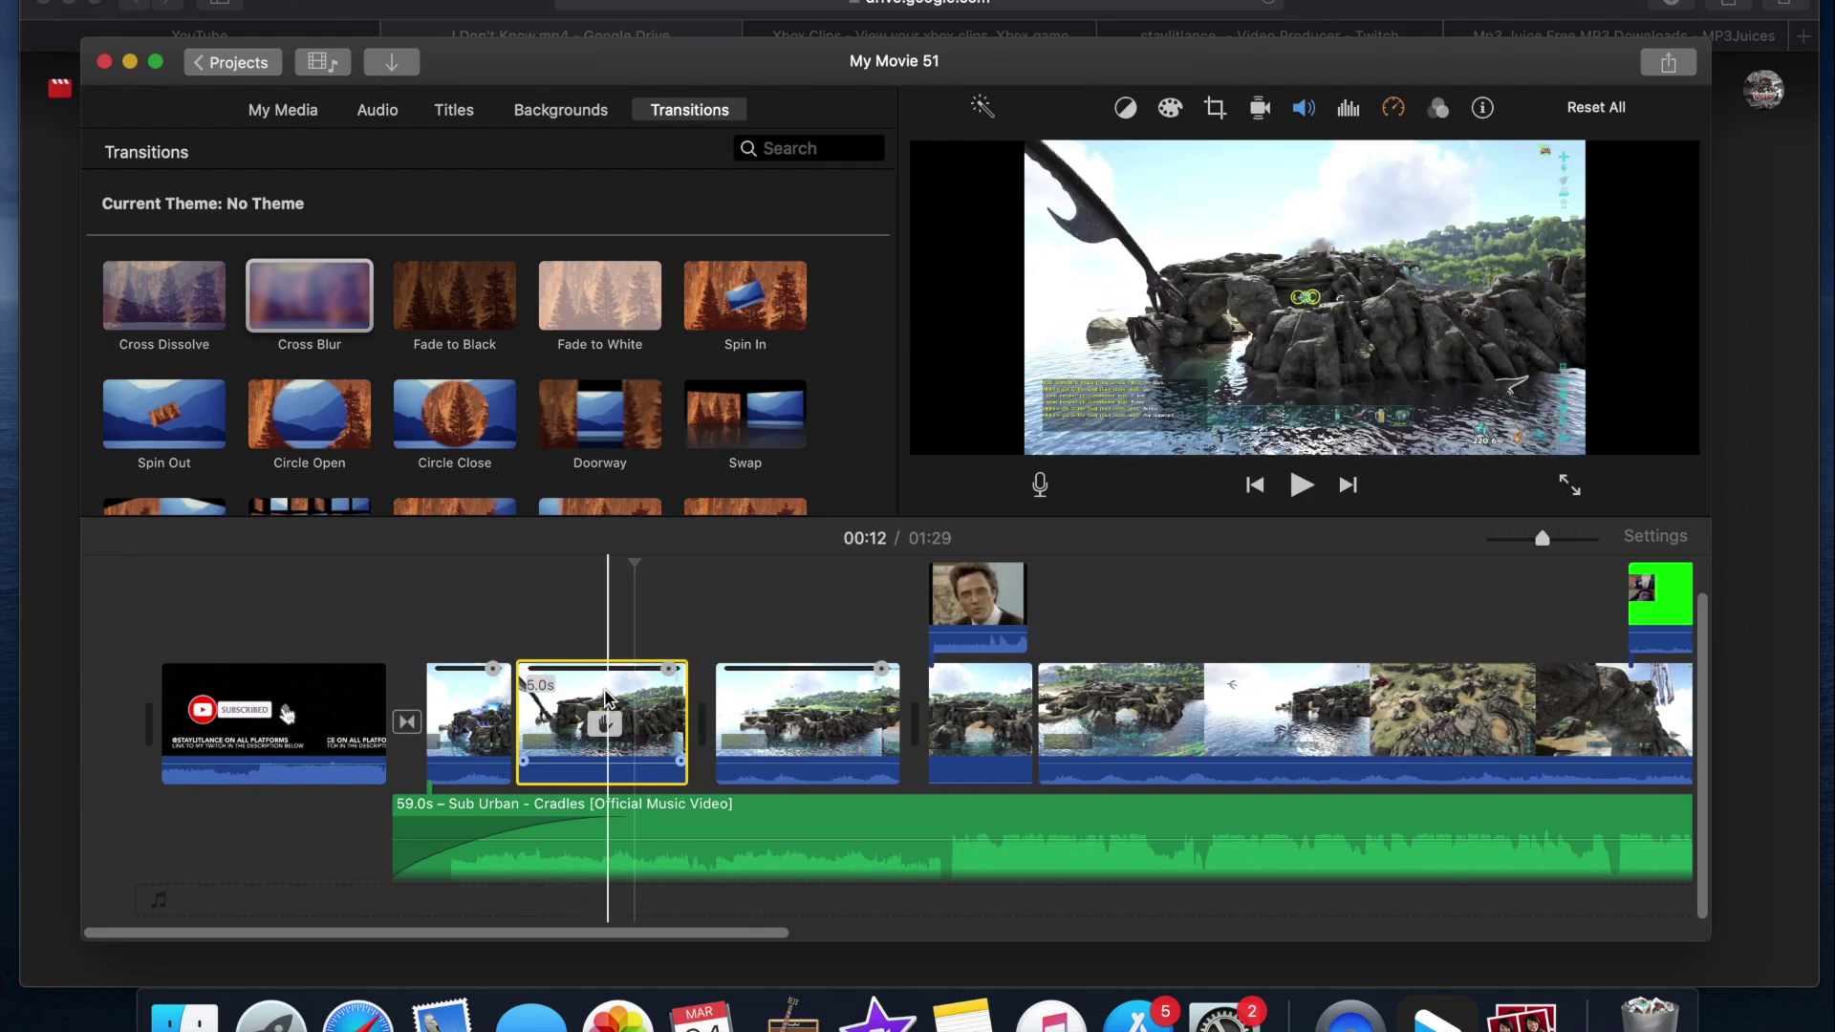
click(1215, 110)
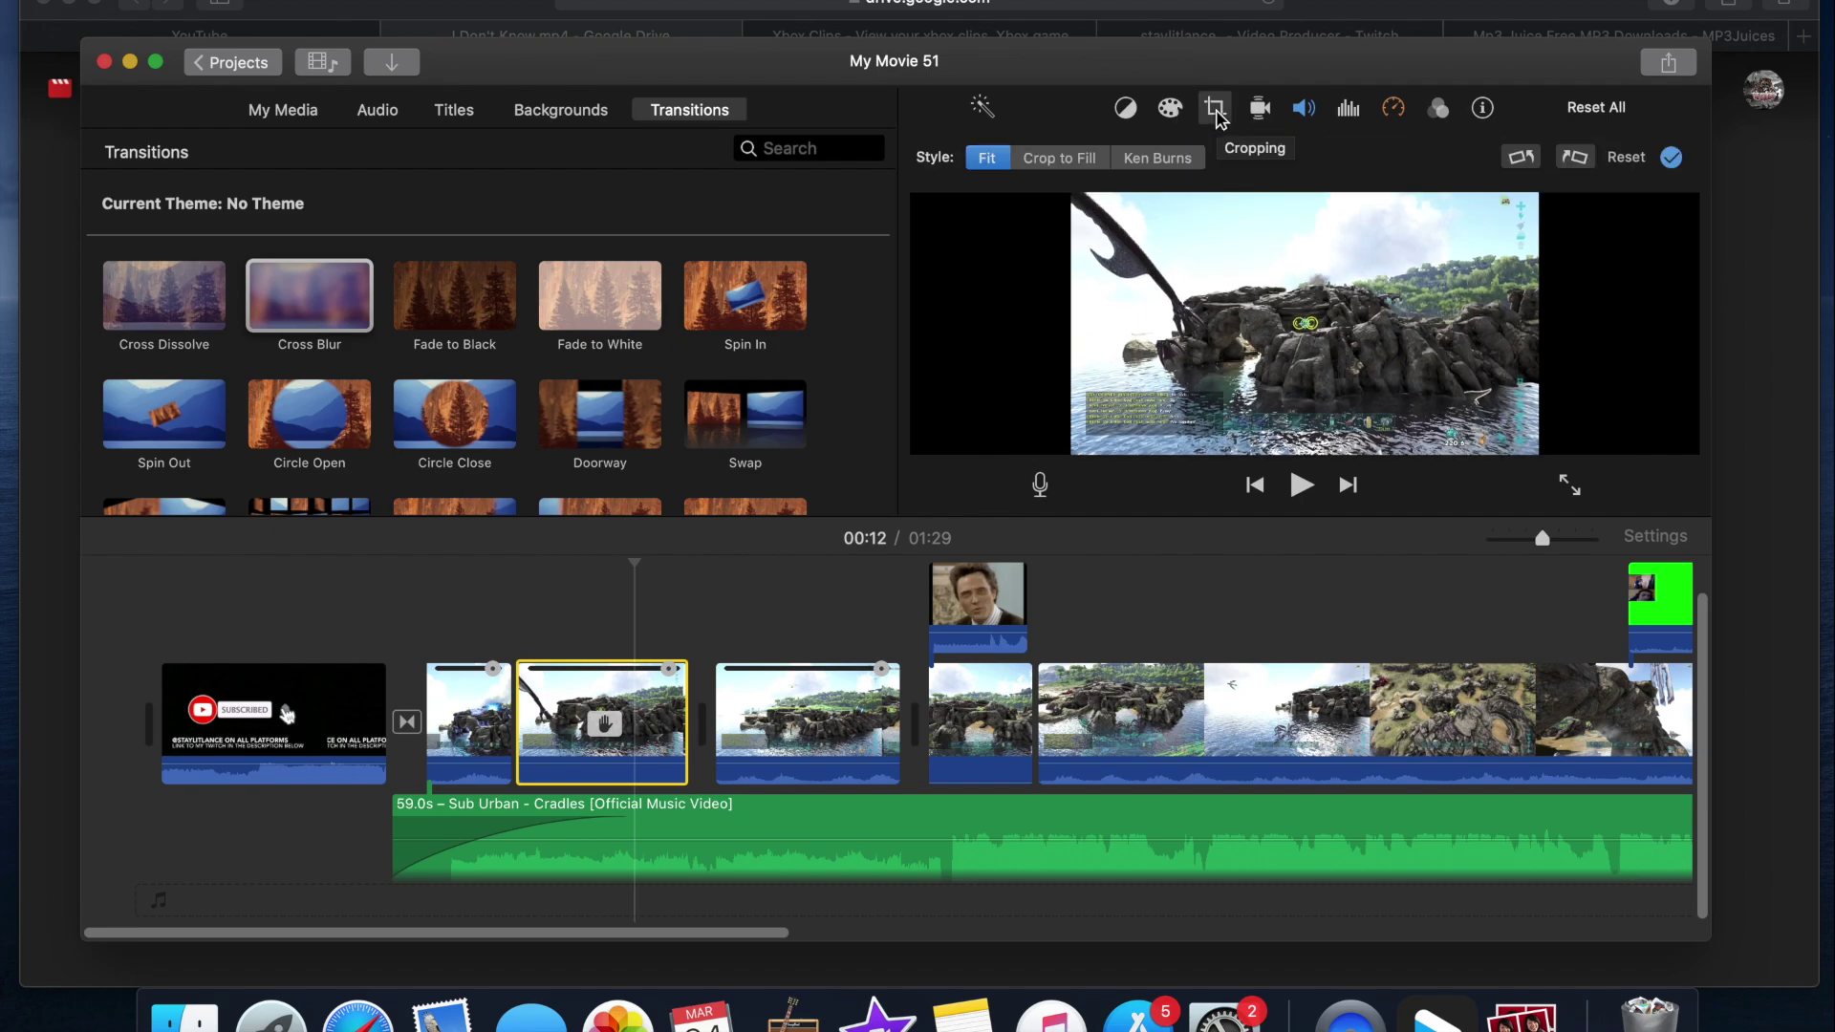
click(1070, 161)
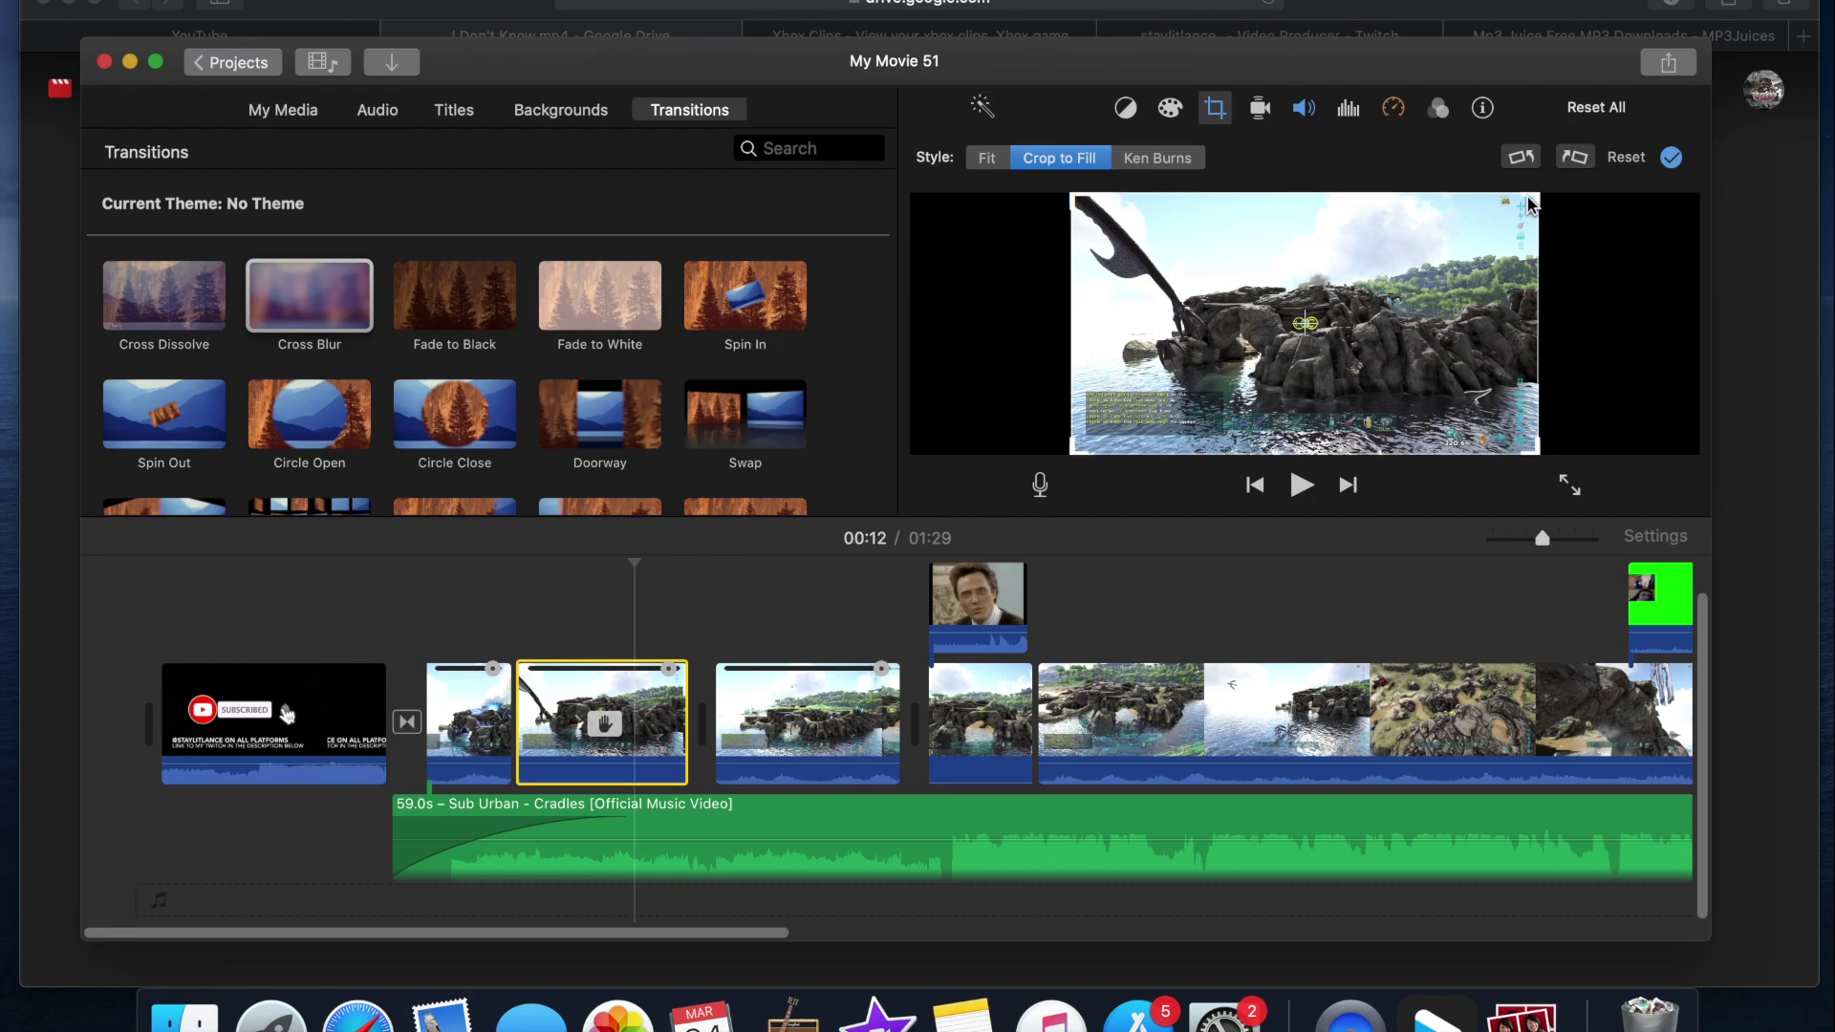
drag(1534, 198, 1480, 361)
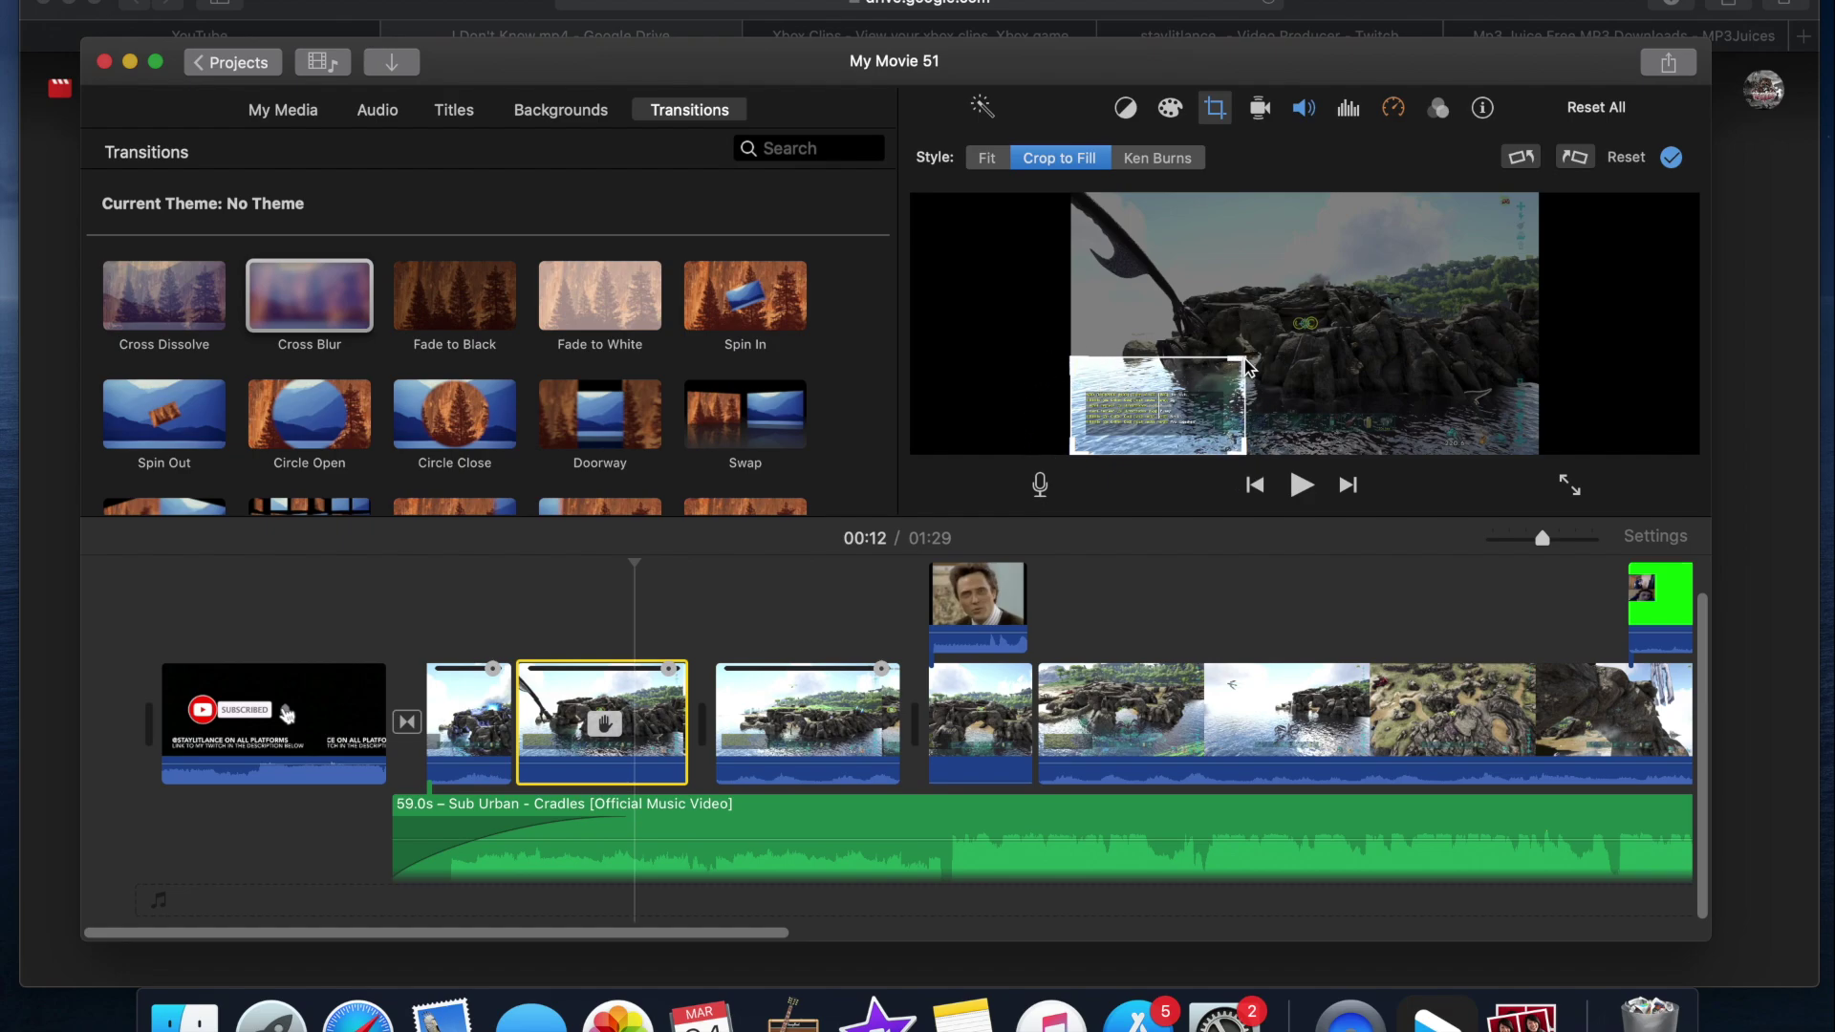
drag(1245, 358, 1212, 401)
drag(1120, 449, 1319, 368)
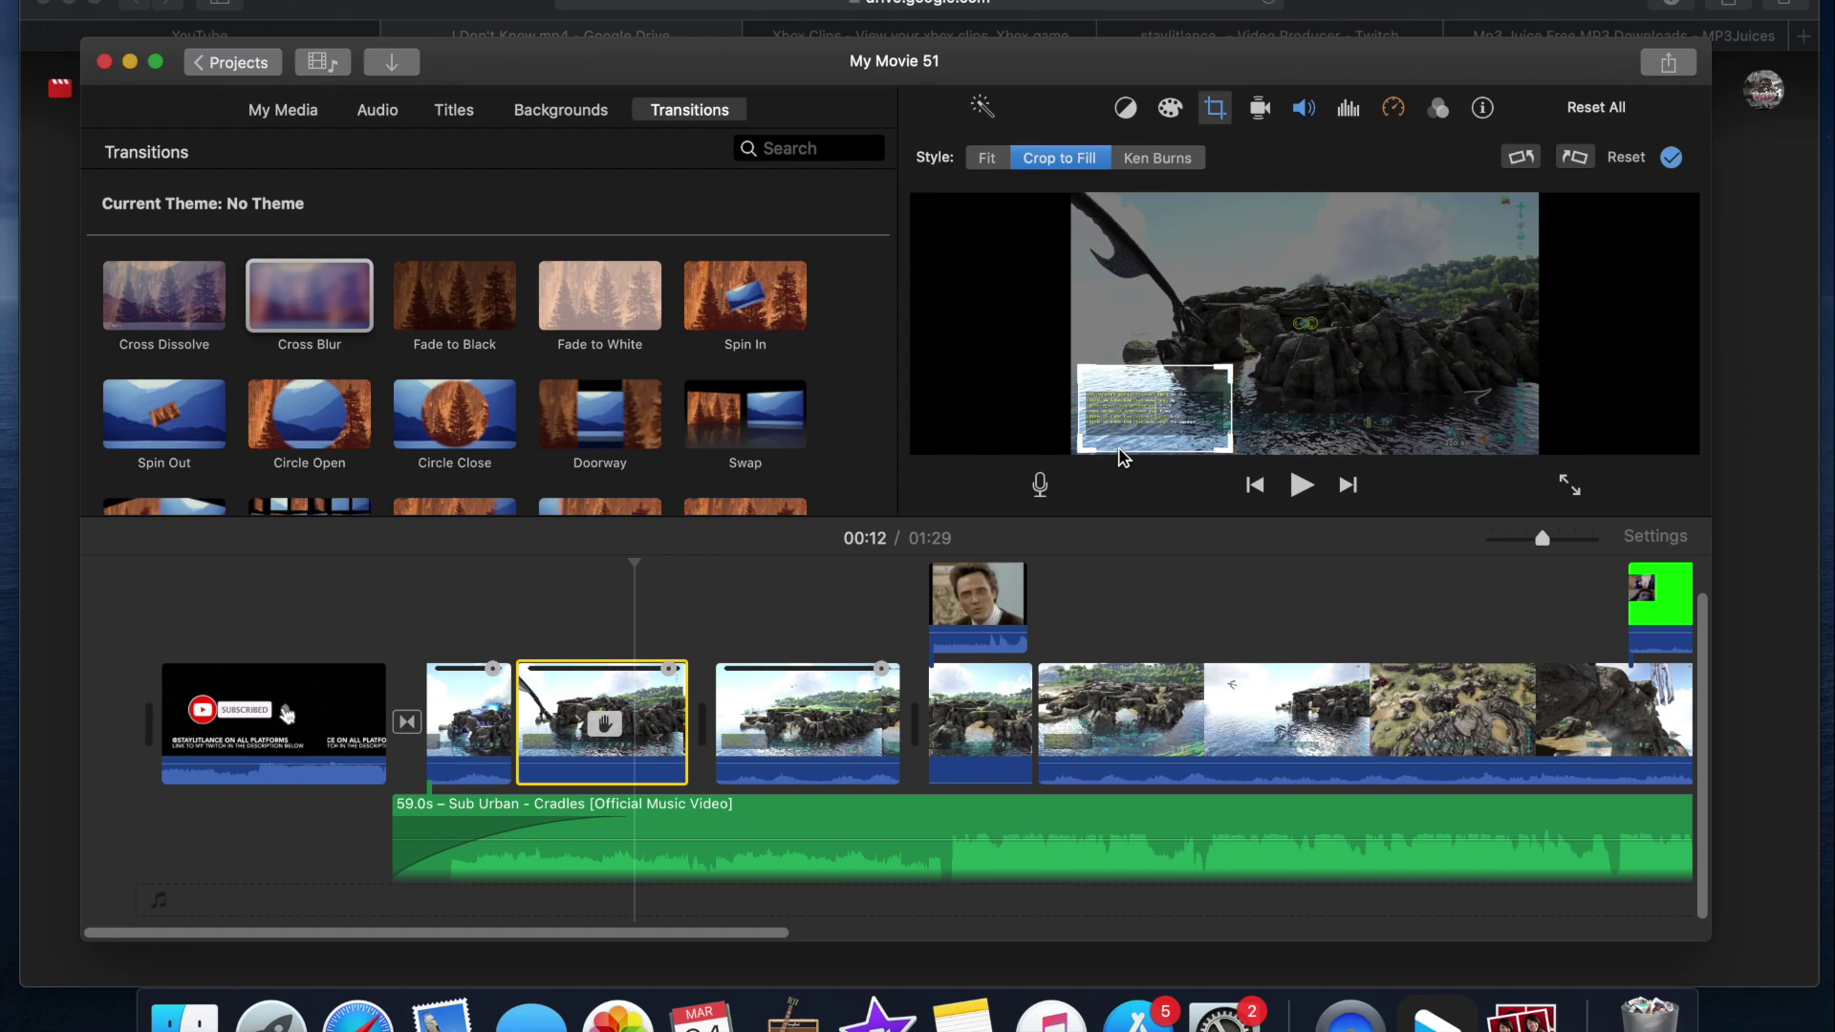
key(Return)
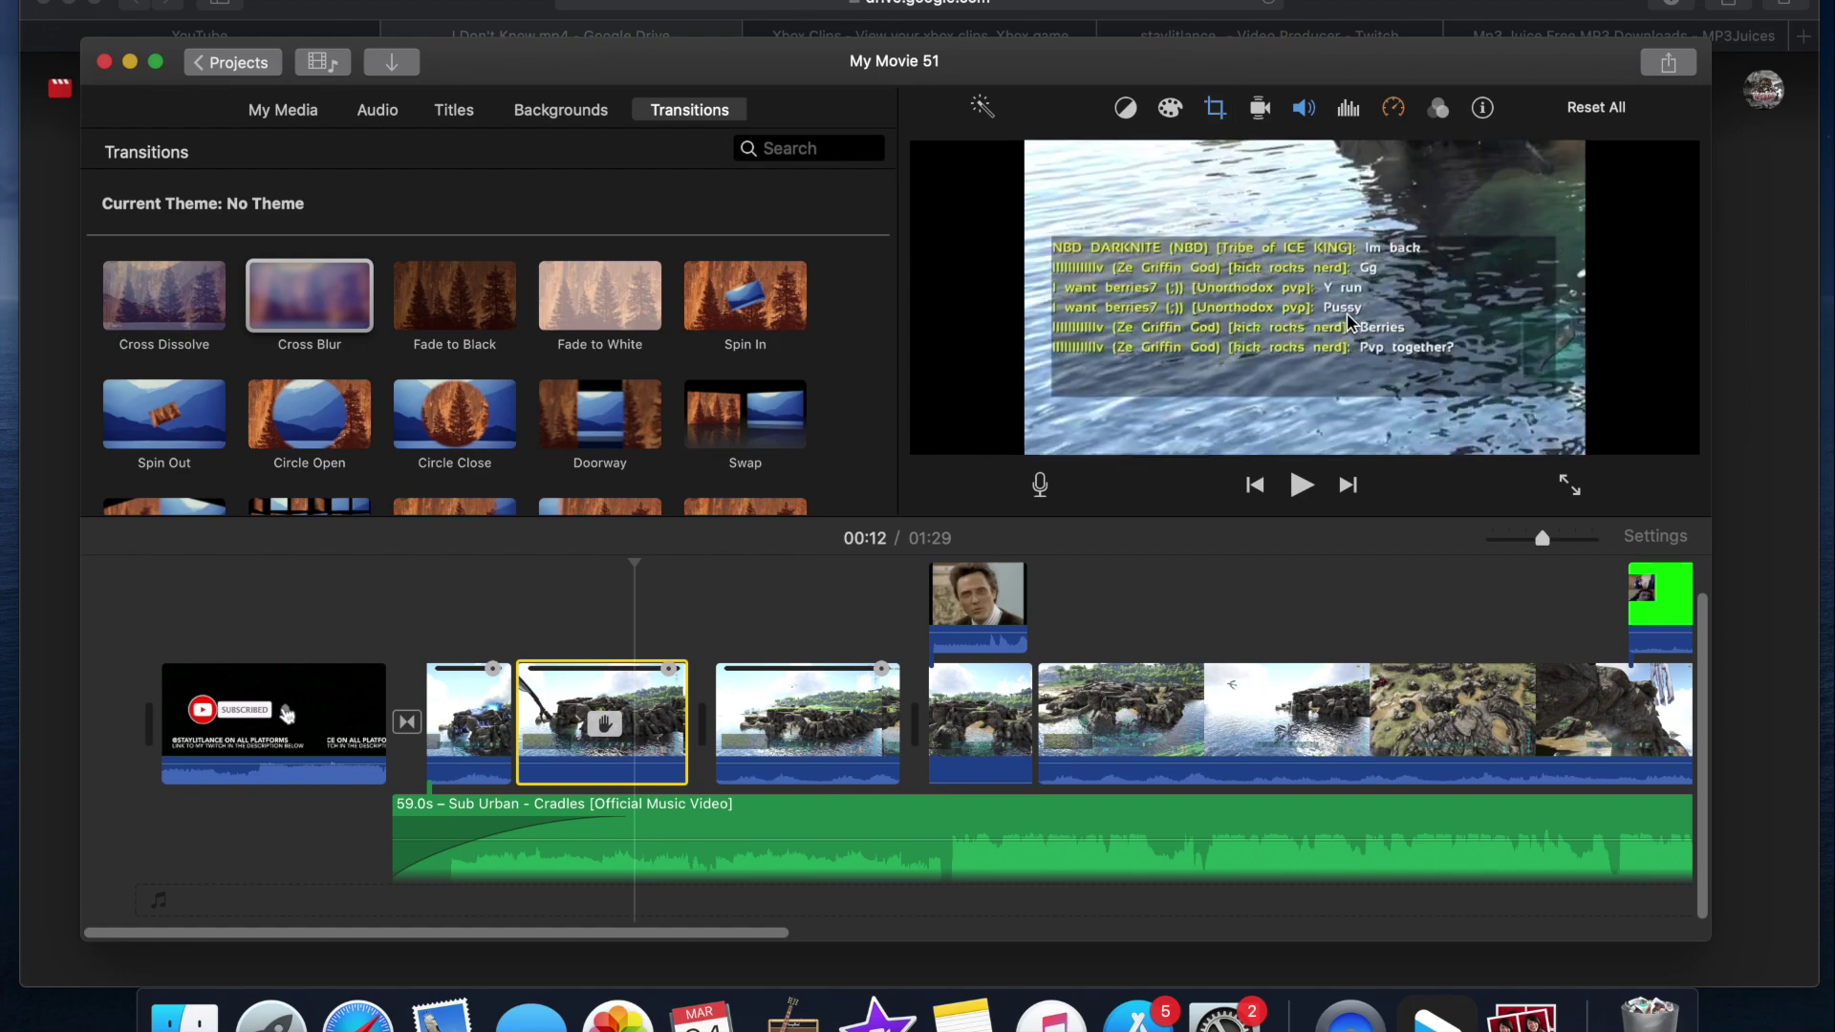
Step: Play the timeline from about 00:08 through the cropped freeze frame into the following segment
click(478, 609)
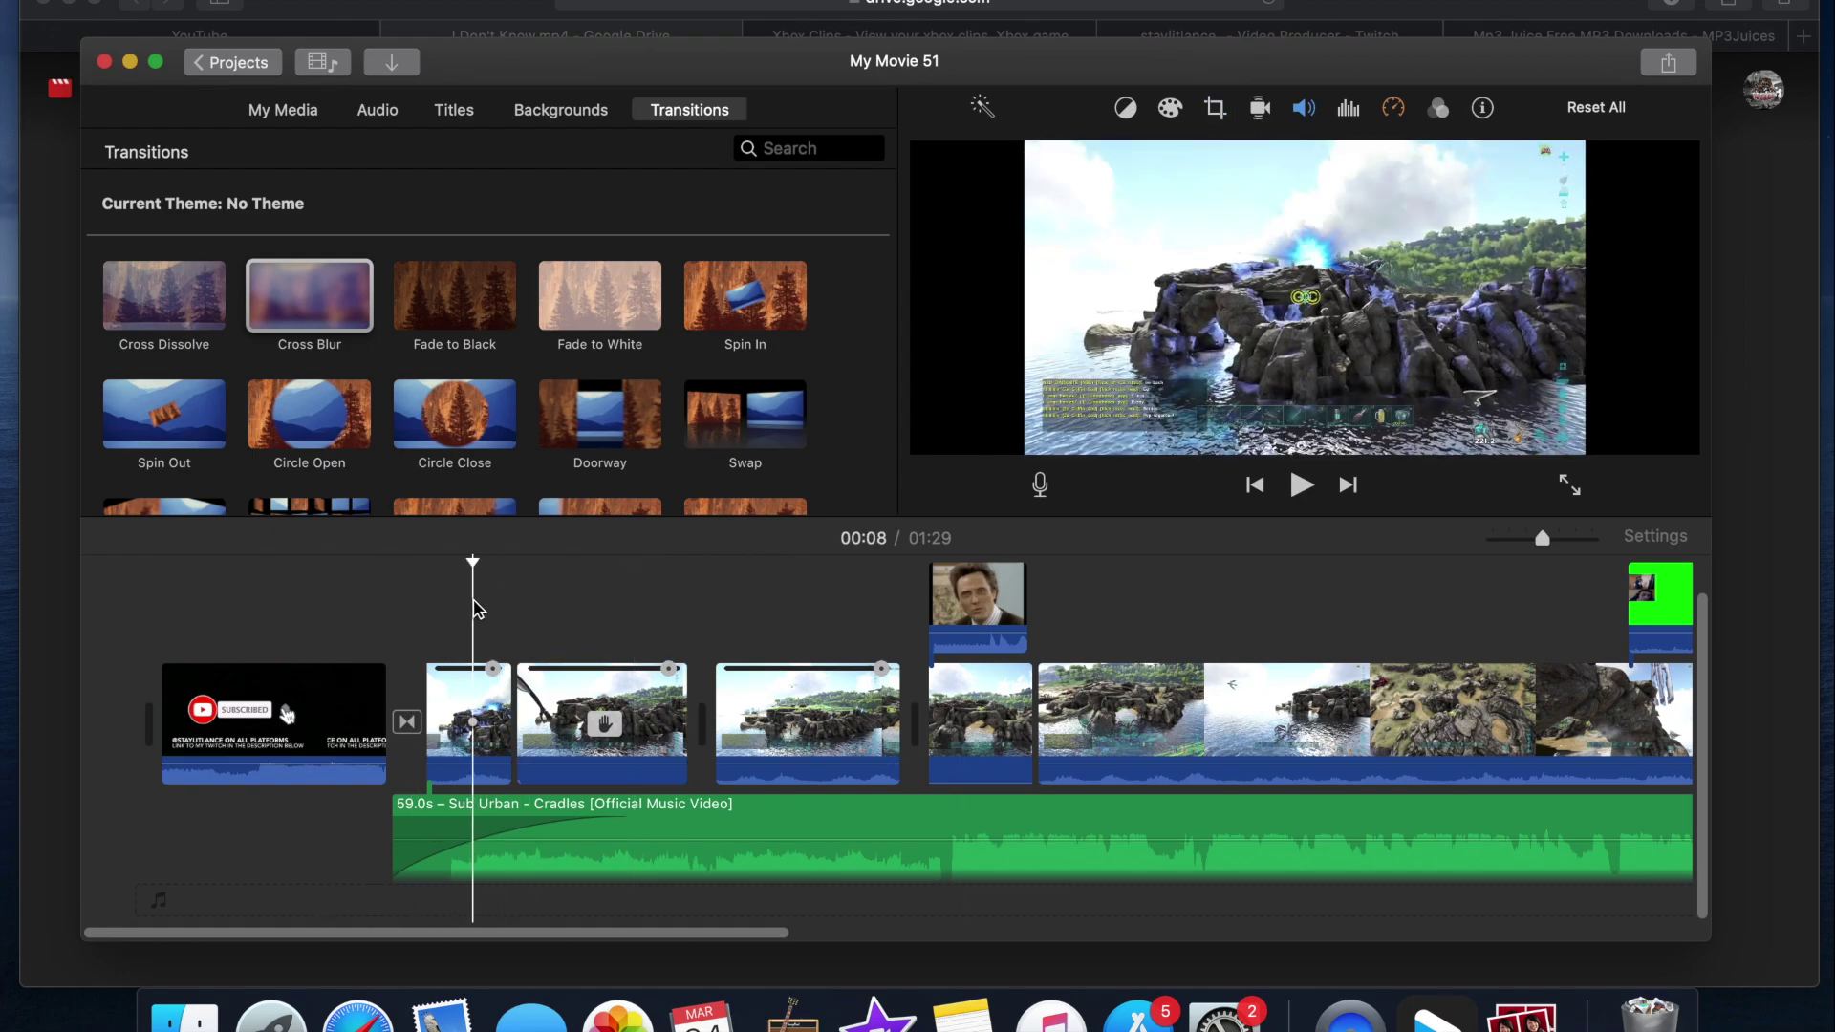
key(space)
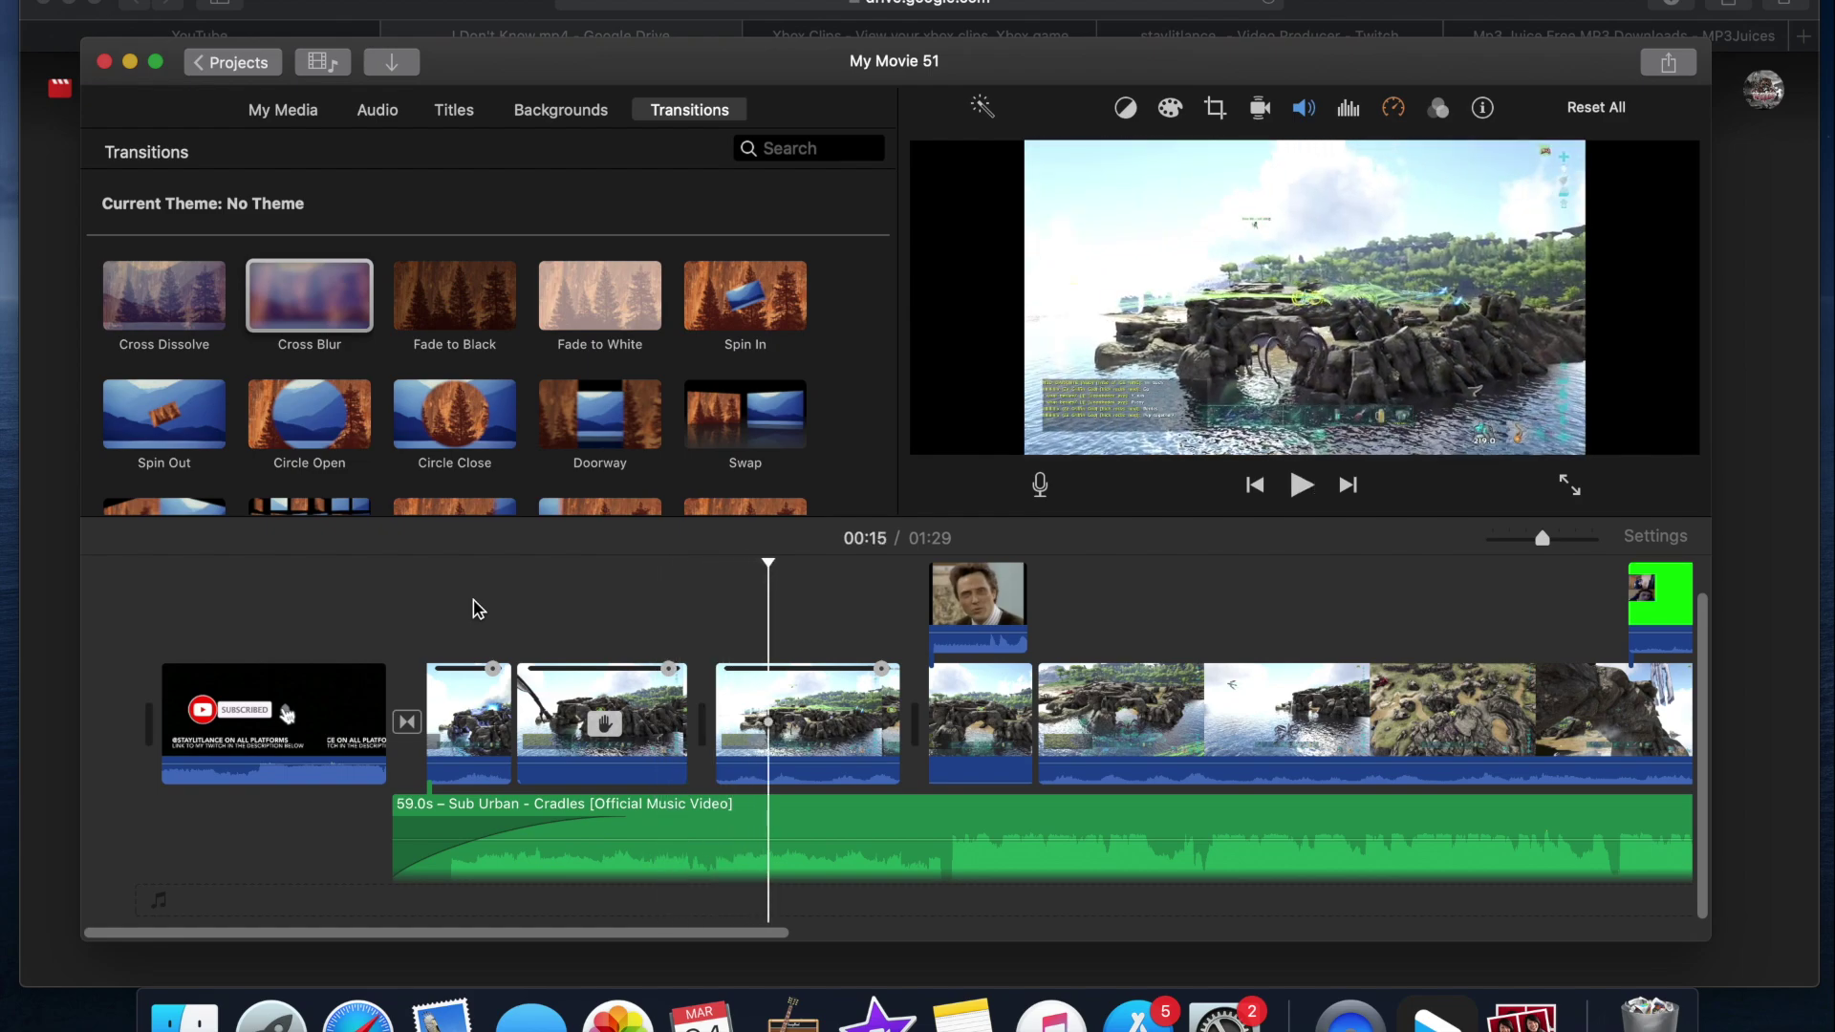
key(space)
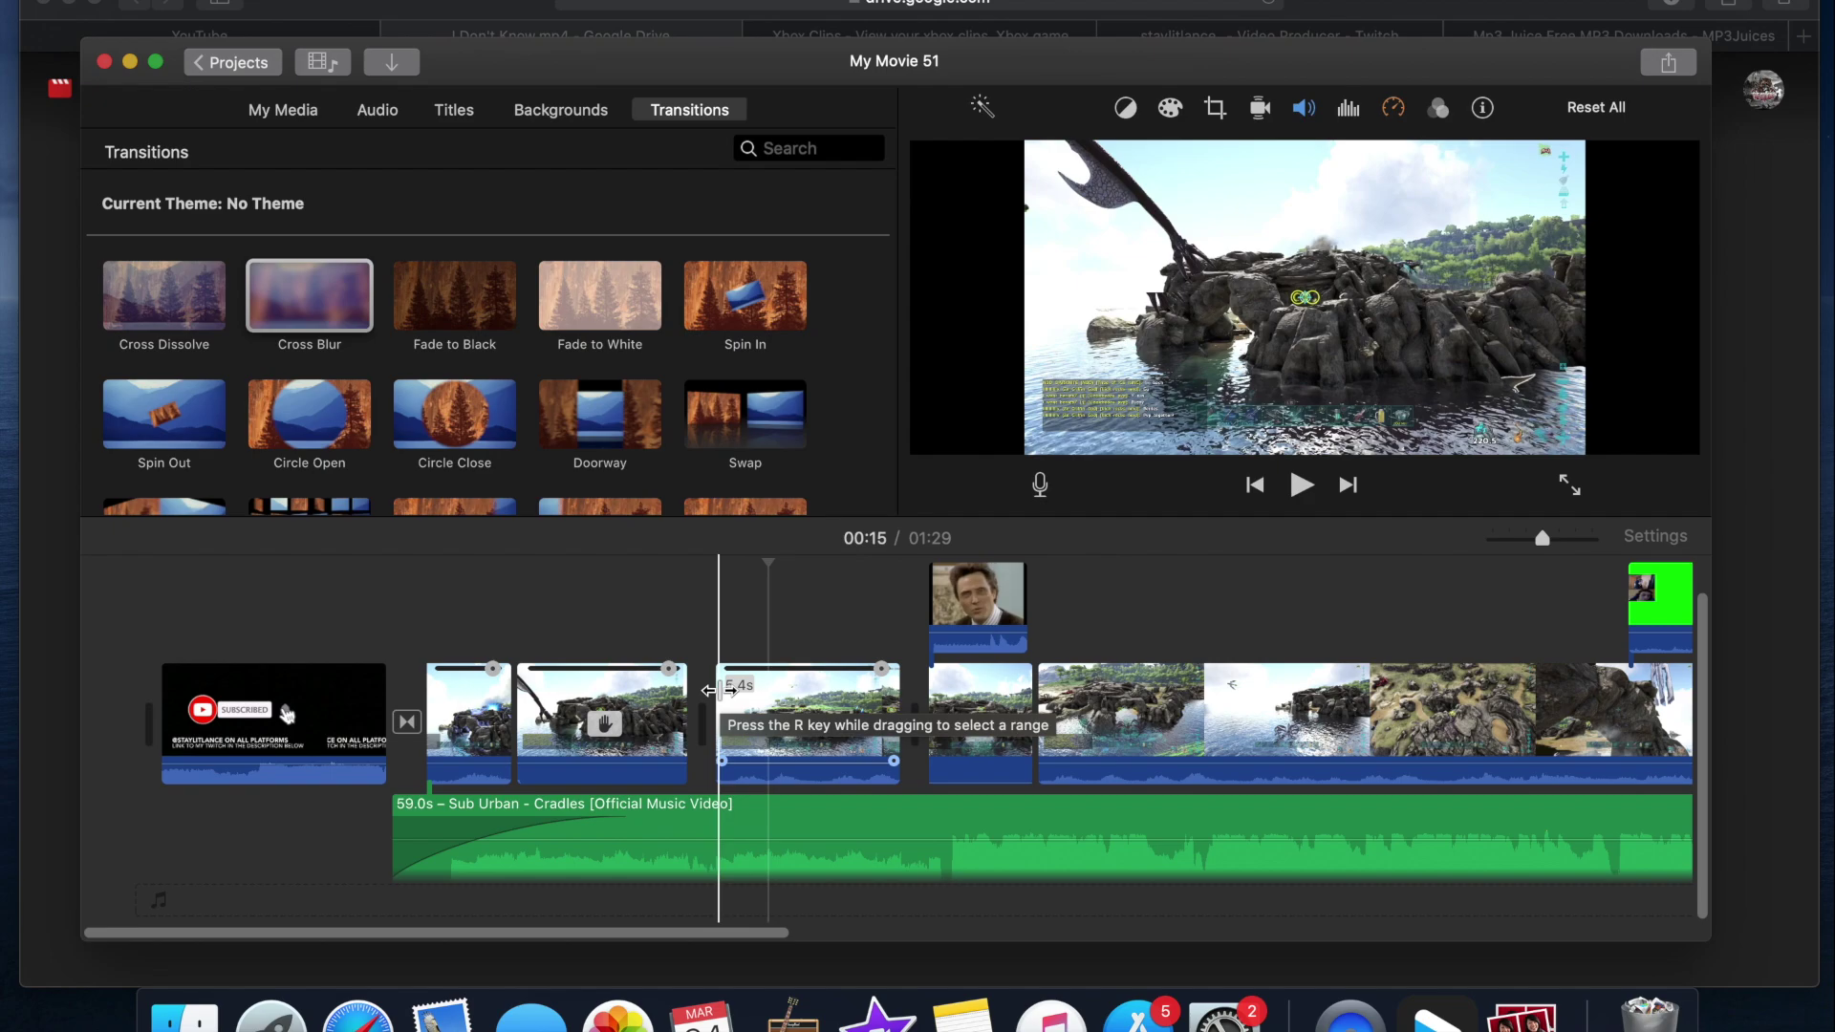
Step: Apply a Ken Burns effect to the segment after the freeze frame, ending zoomed in on the lower-left chat text, and play it back
click(785, 712)
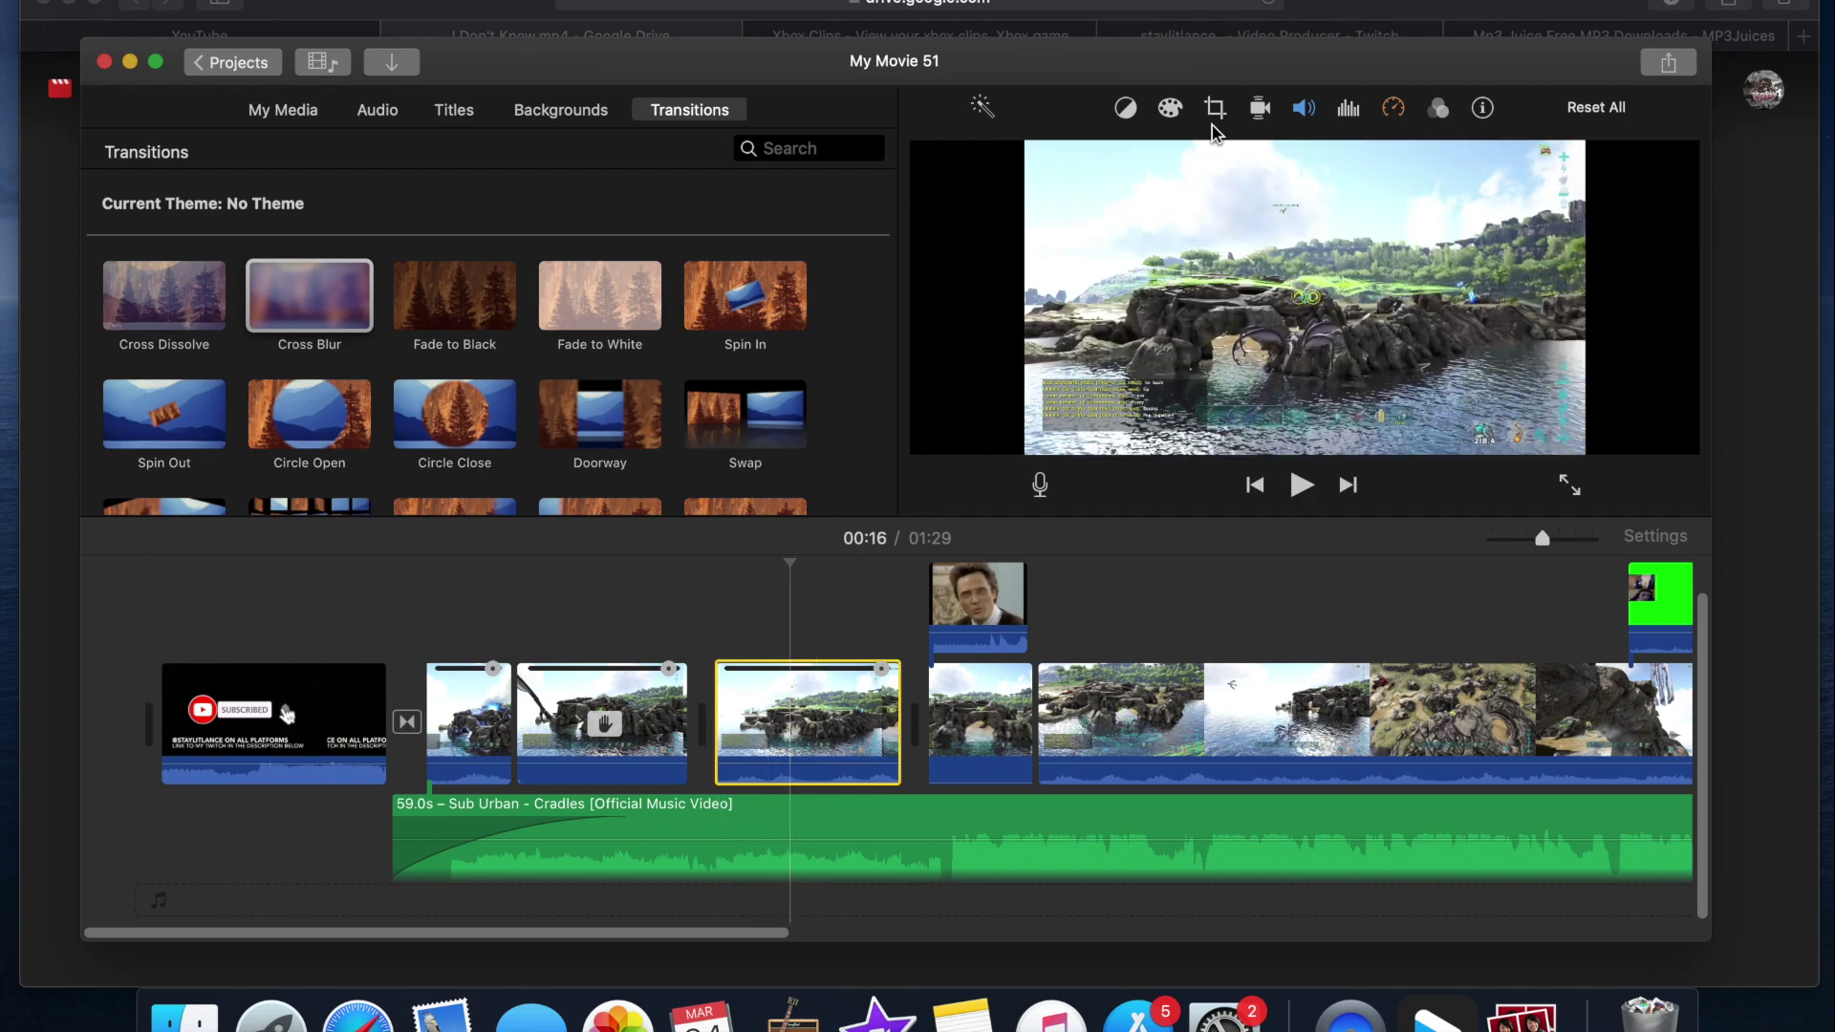
click(1215, 111)
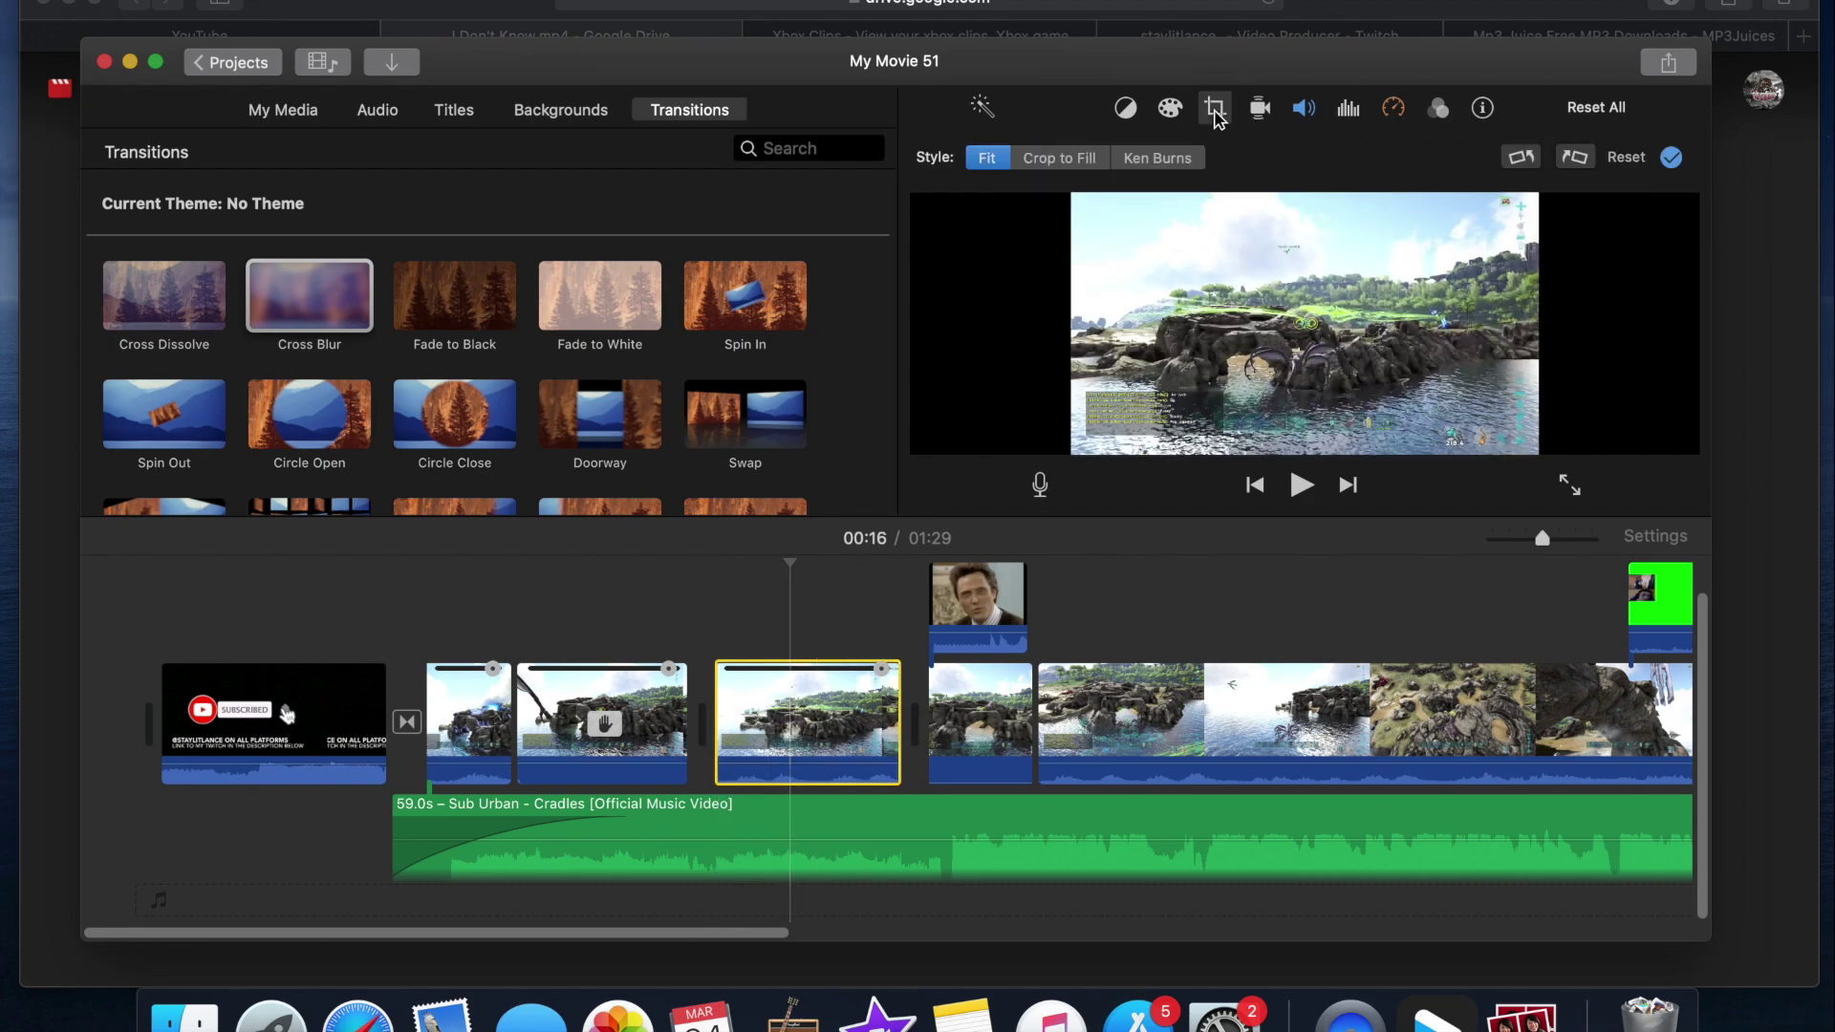
click(1176, 163)
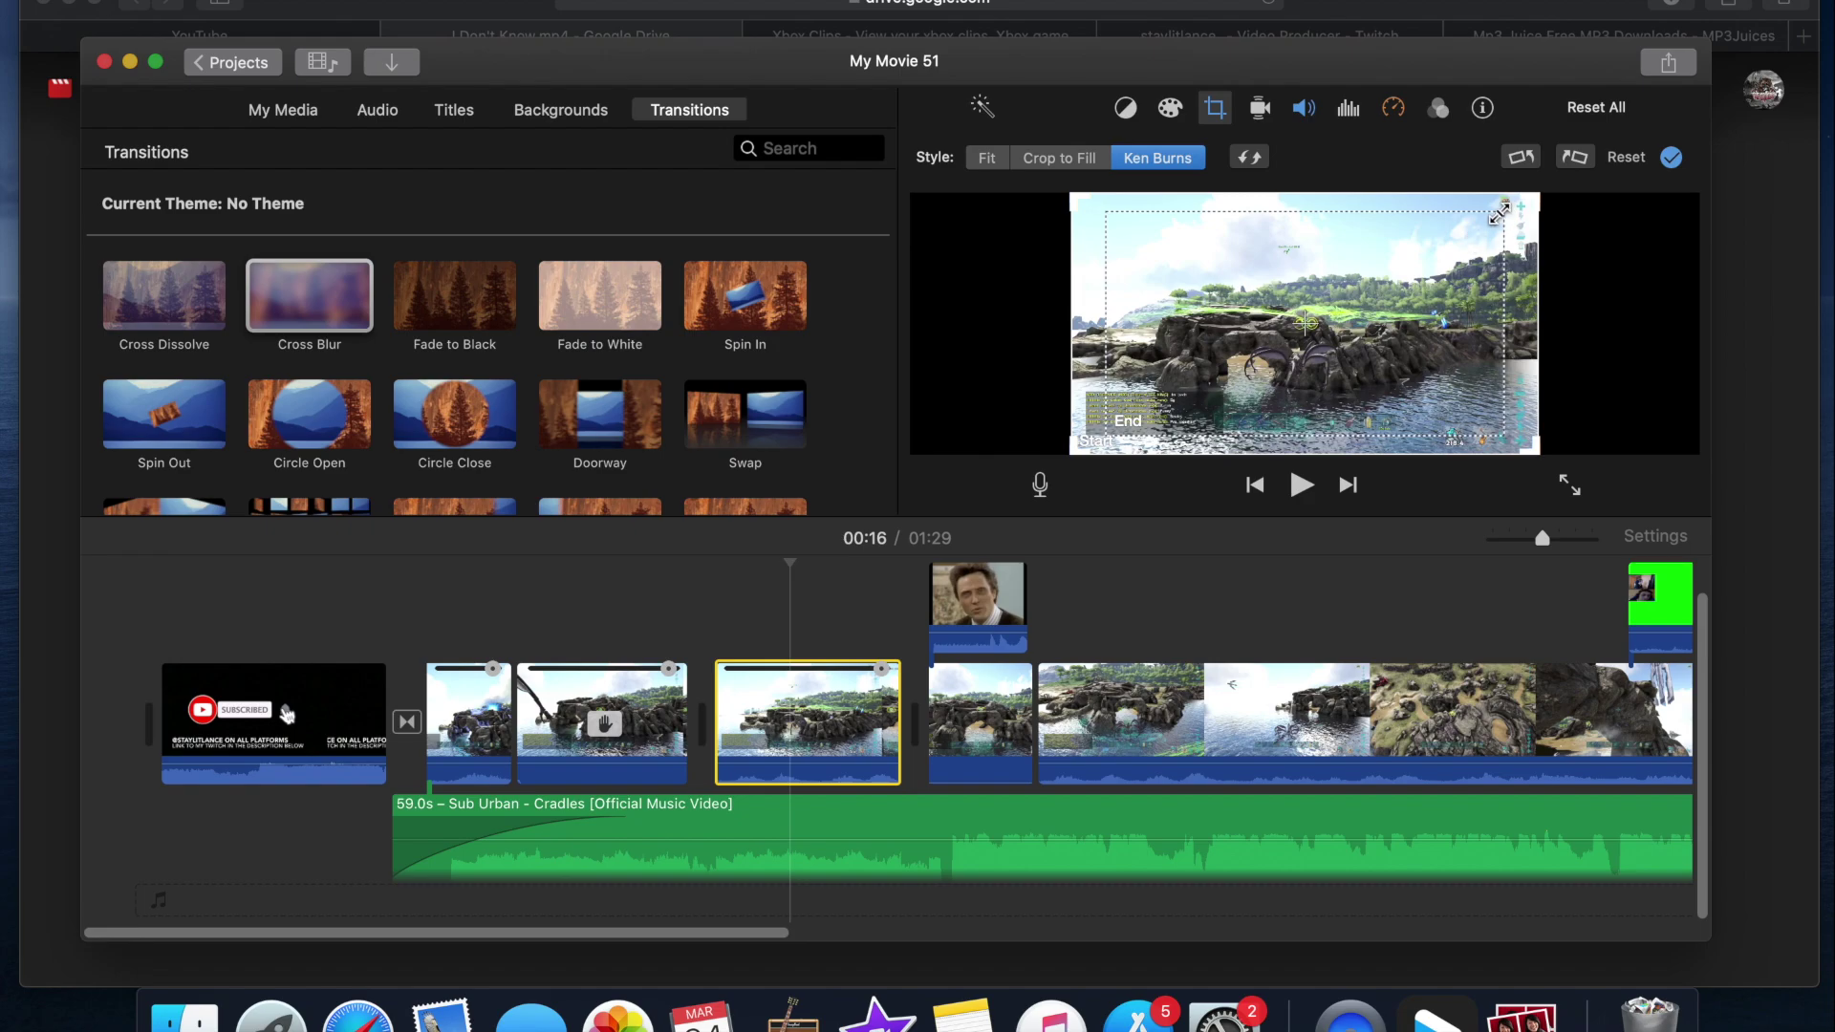
drag(1500, 212, 1433, 340)
drag(1224, 394, 1188, 423)
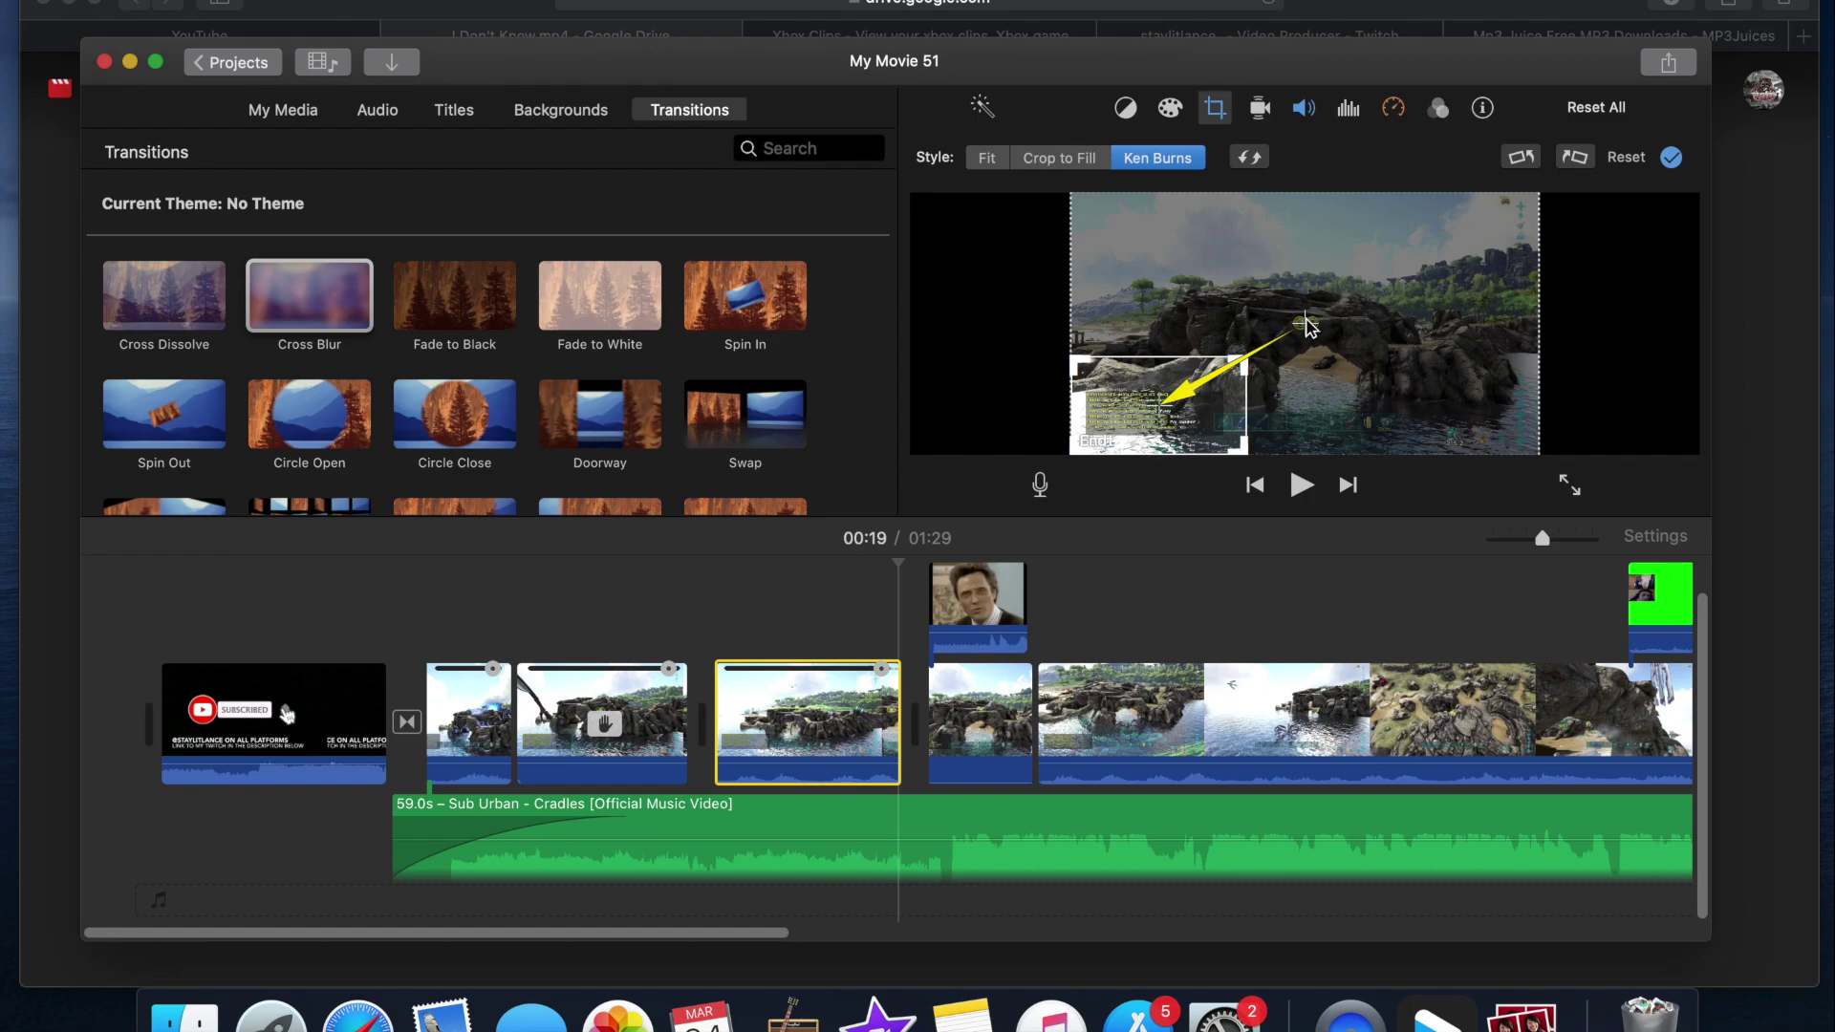
key(Return)
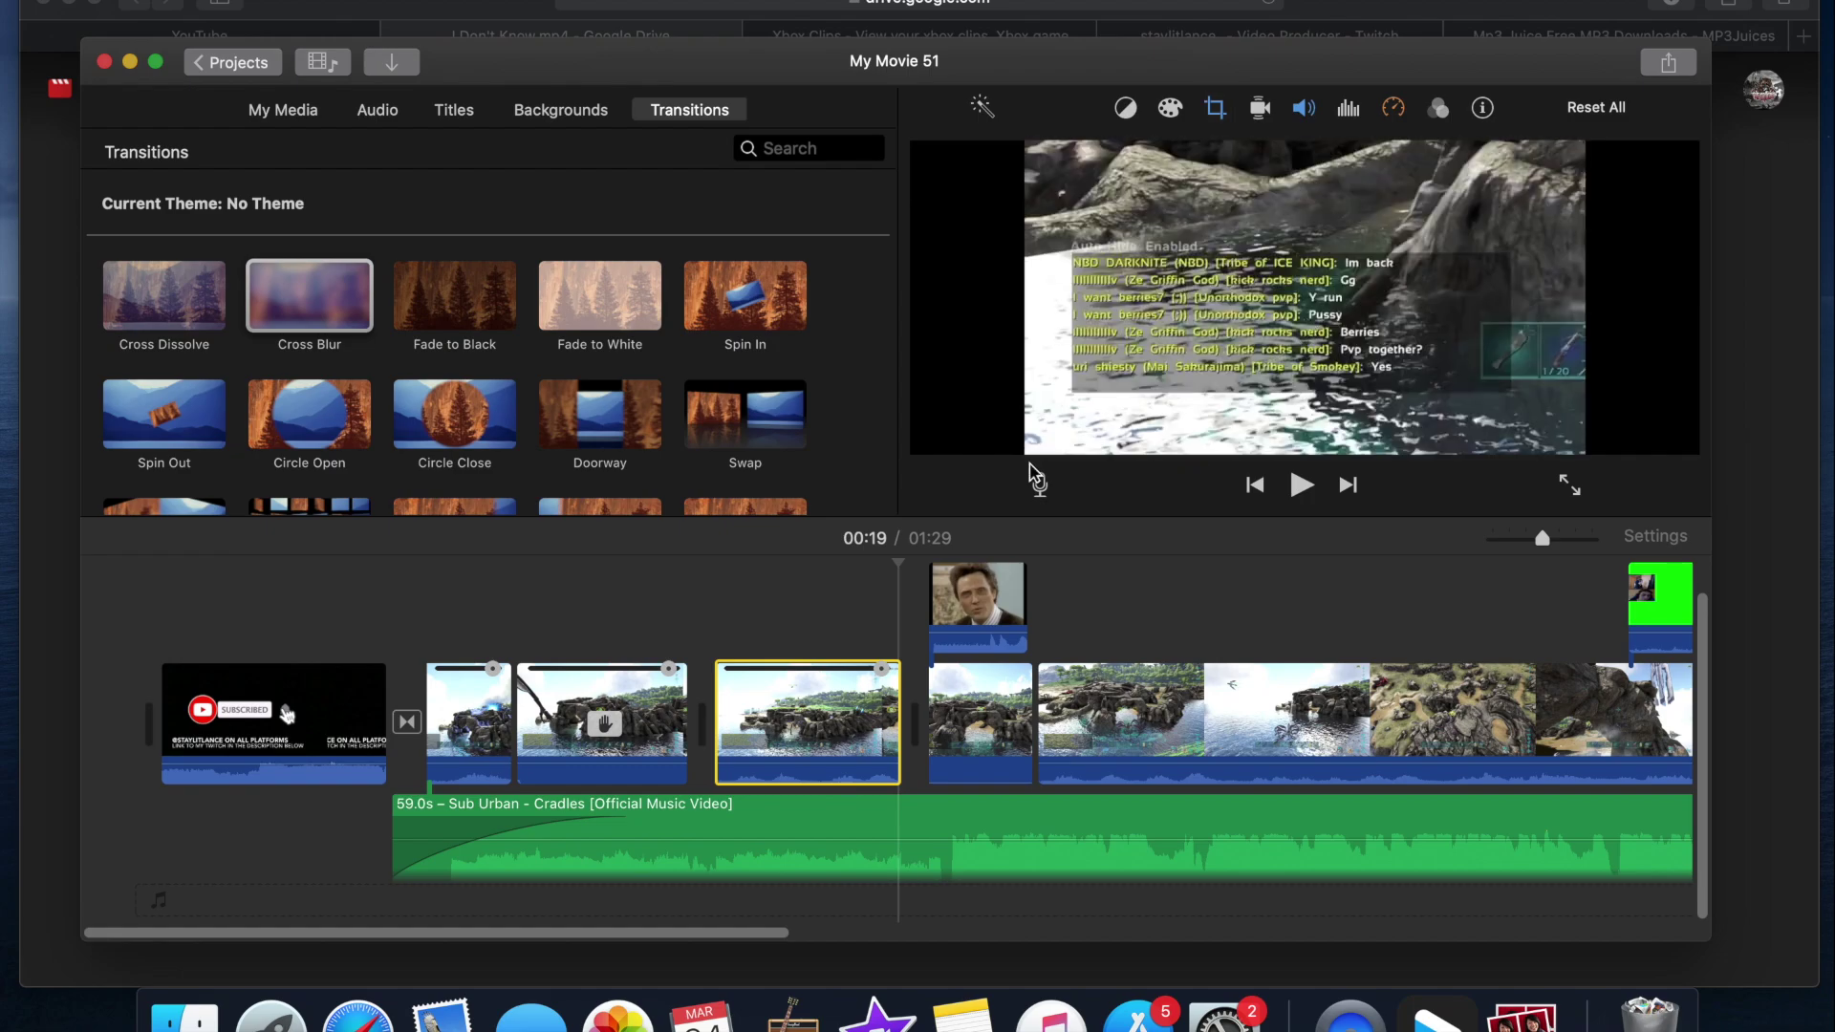
click(701, 624)
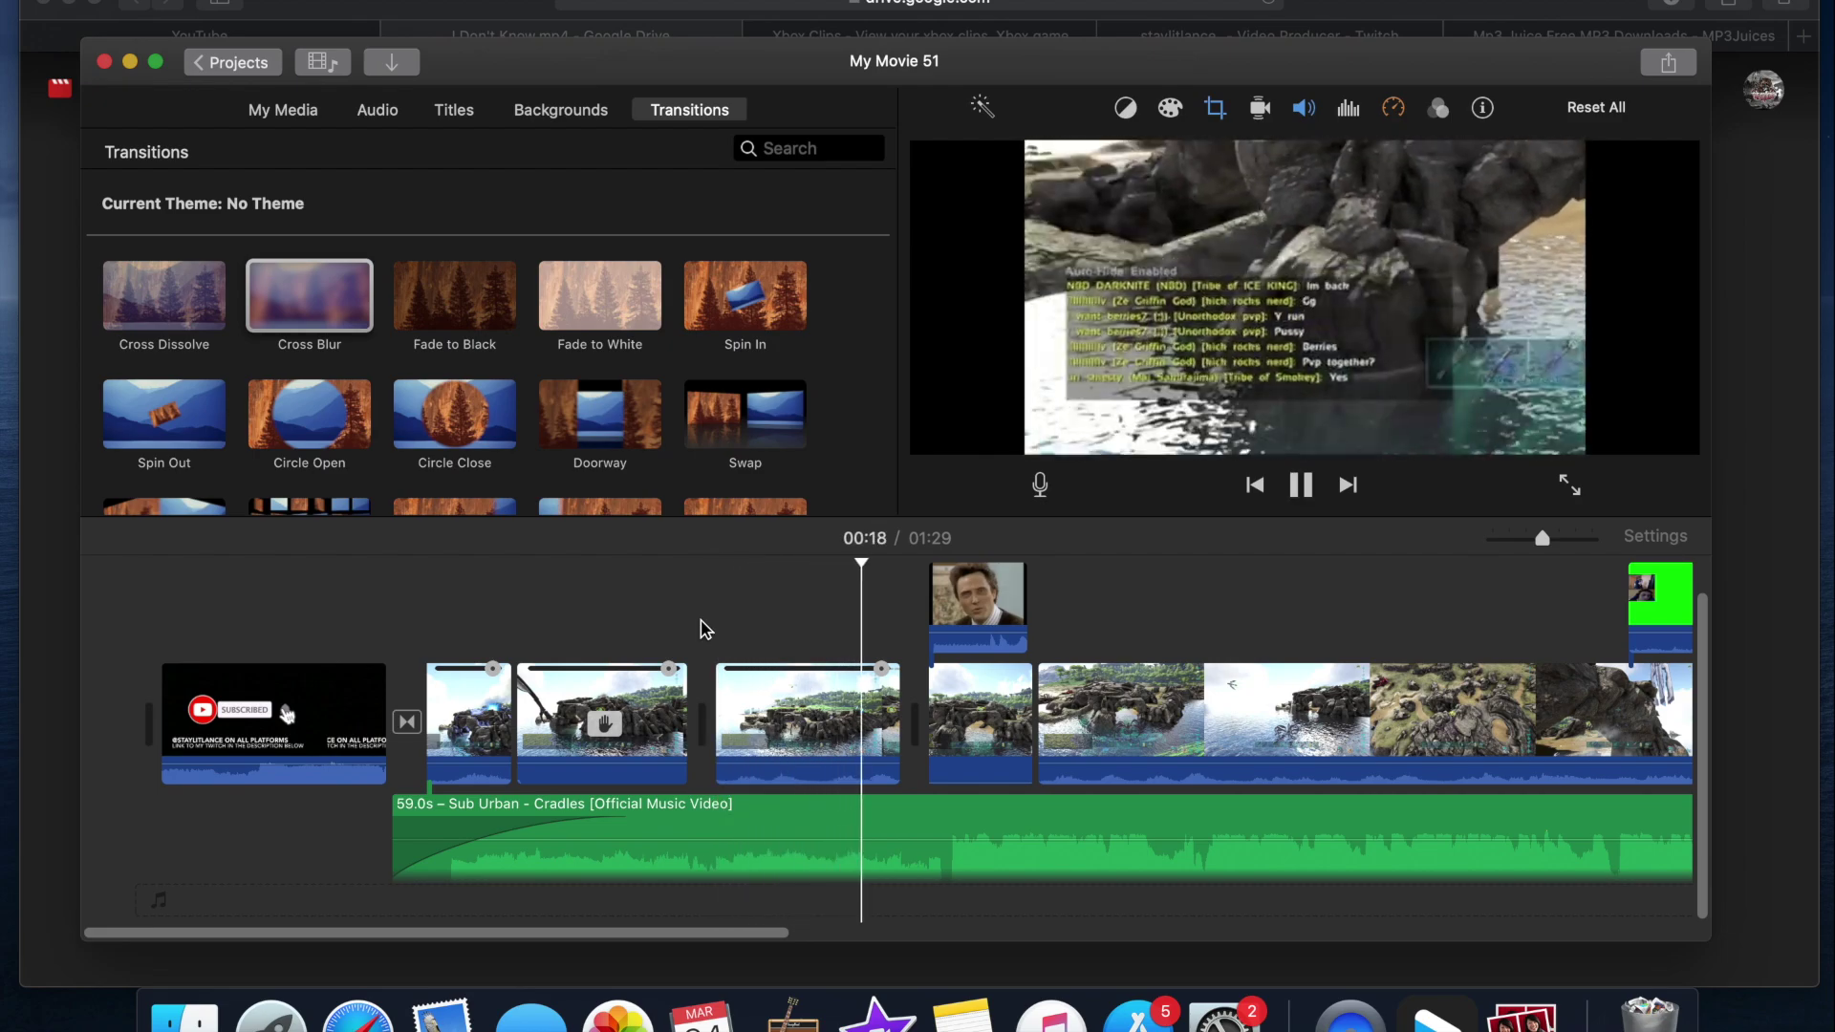
key(space)
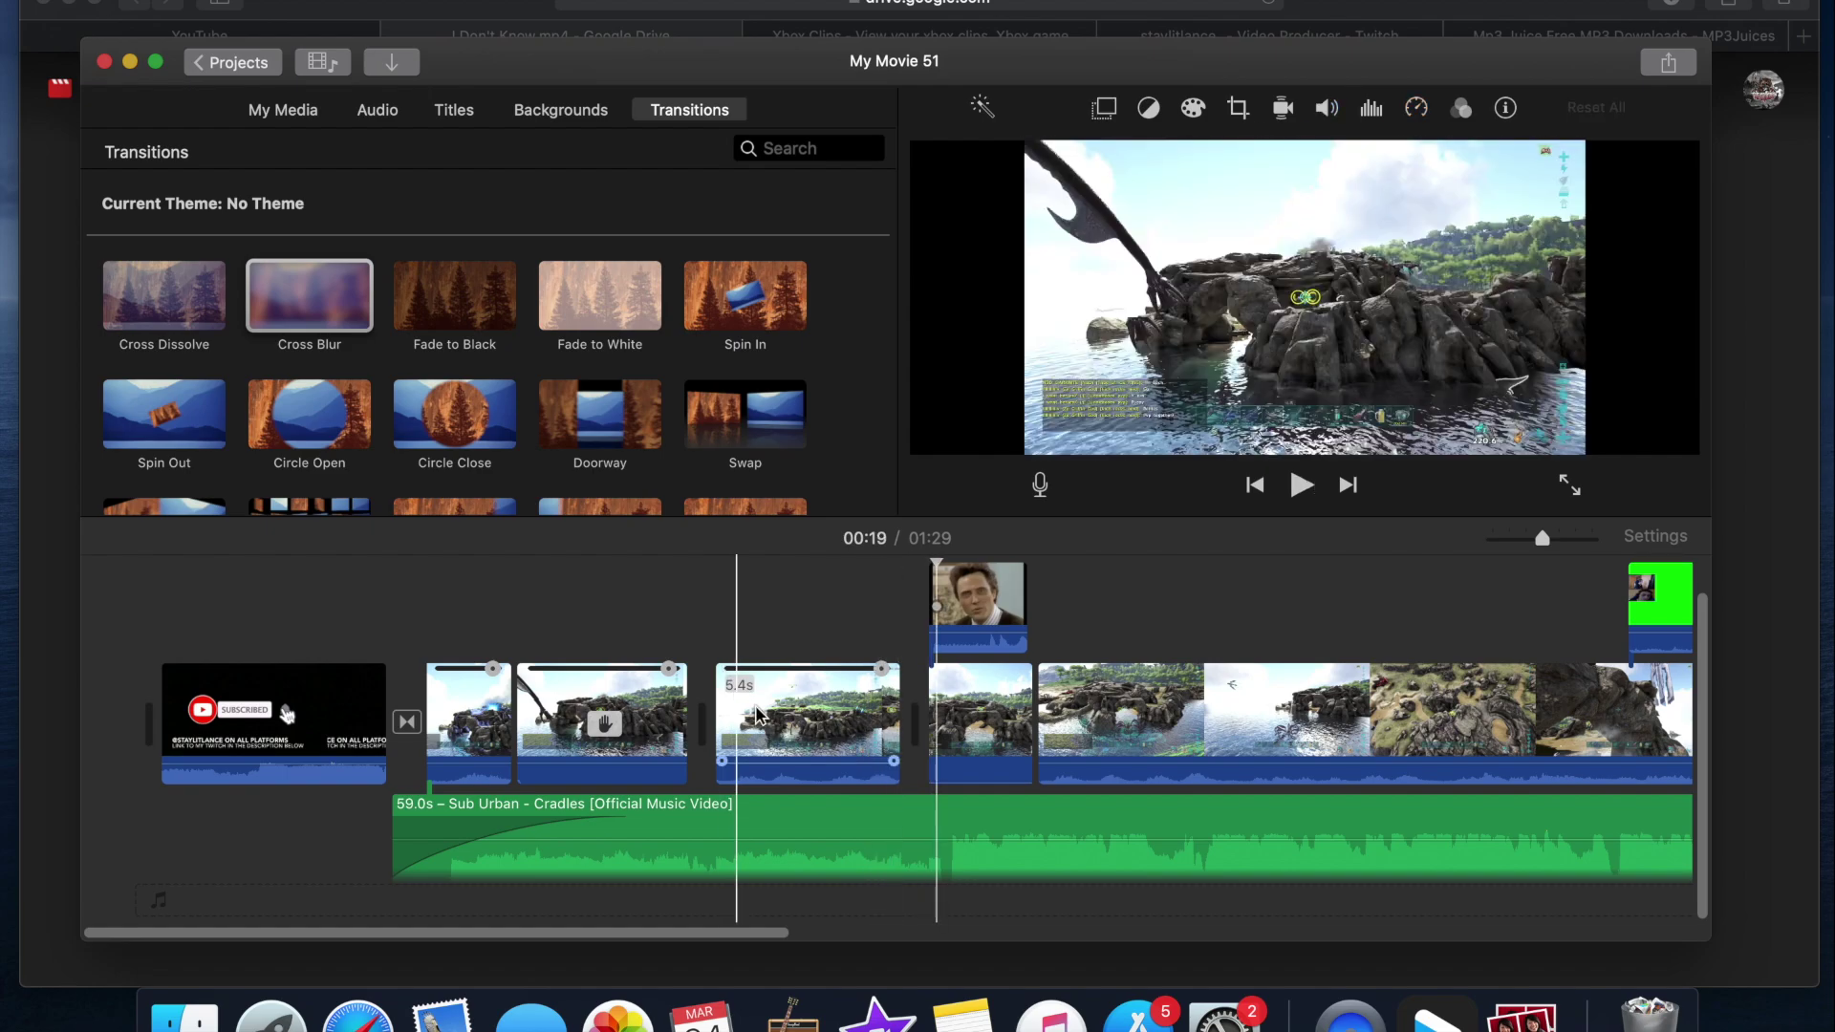
Step: Change the segment's Ken Burns effect to start on the lower-left chat text and end on the full picture, and play it back
click(763, 717)
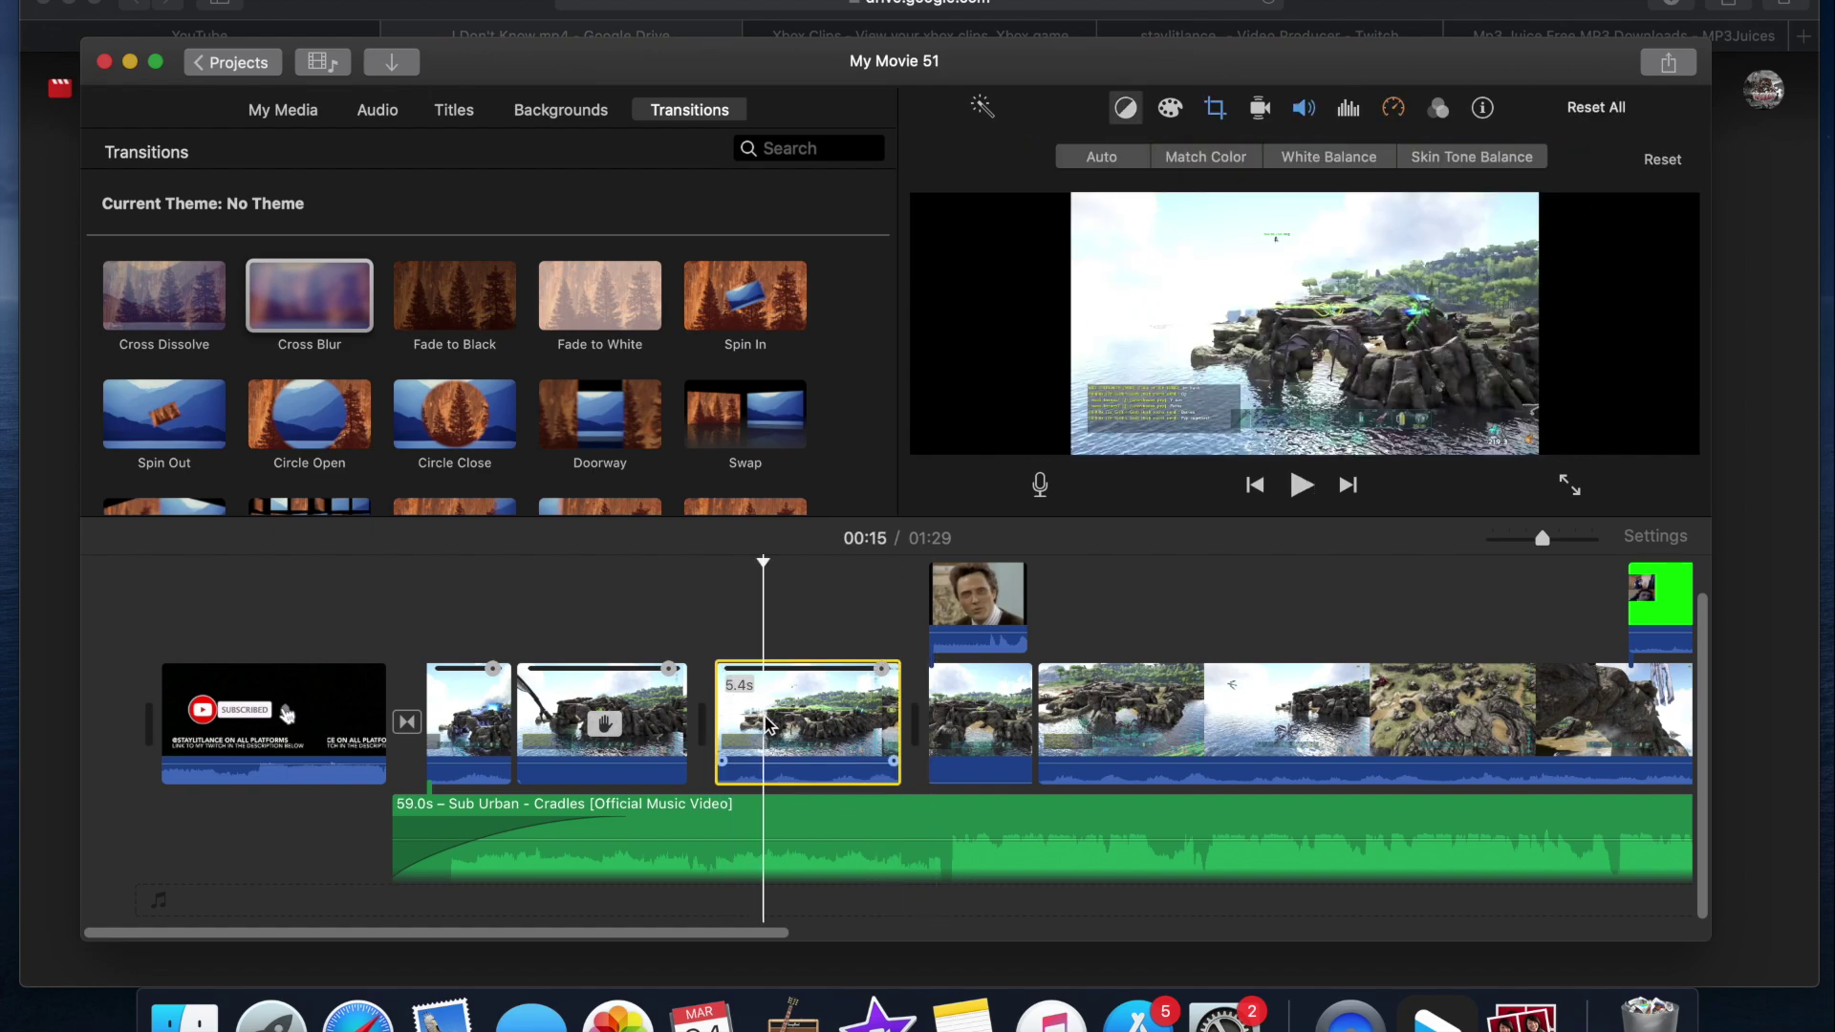
click(1215, 110)
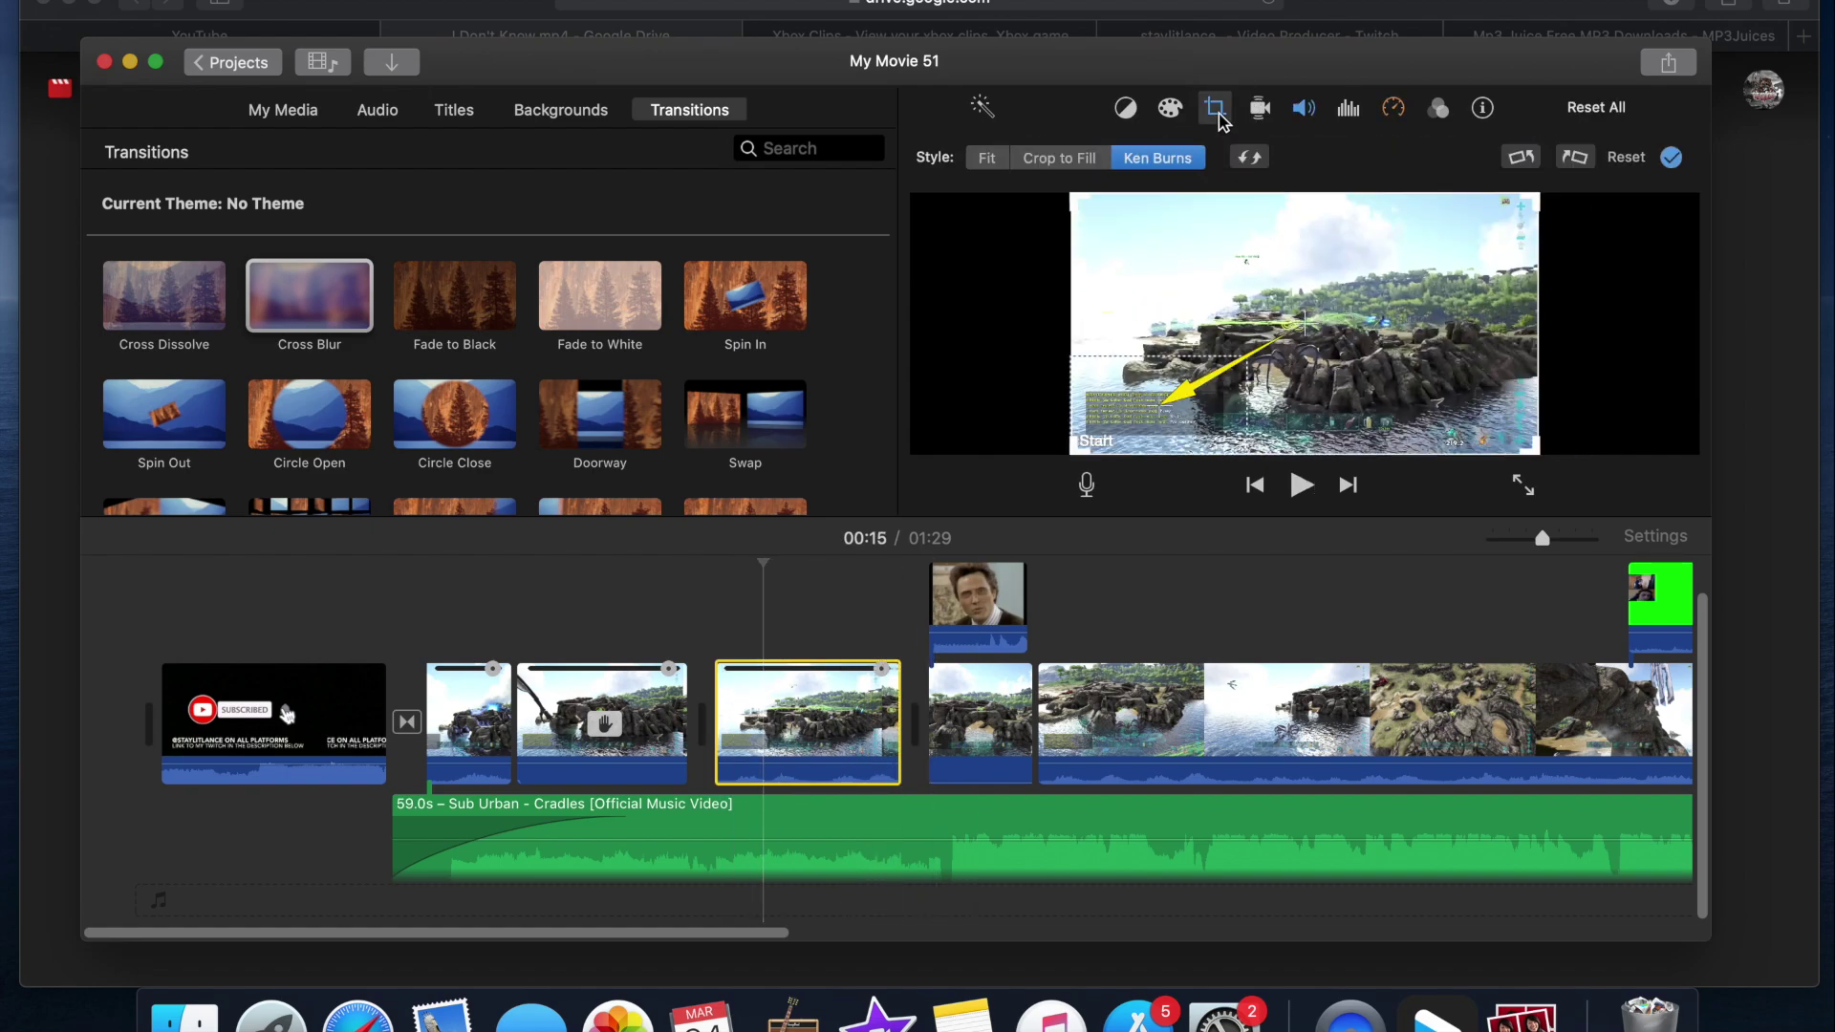
click(1077, 212)
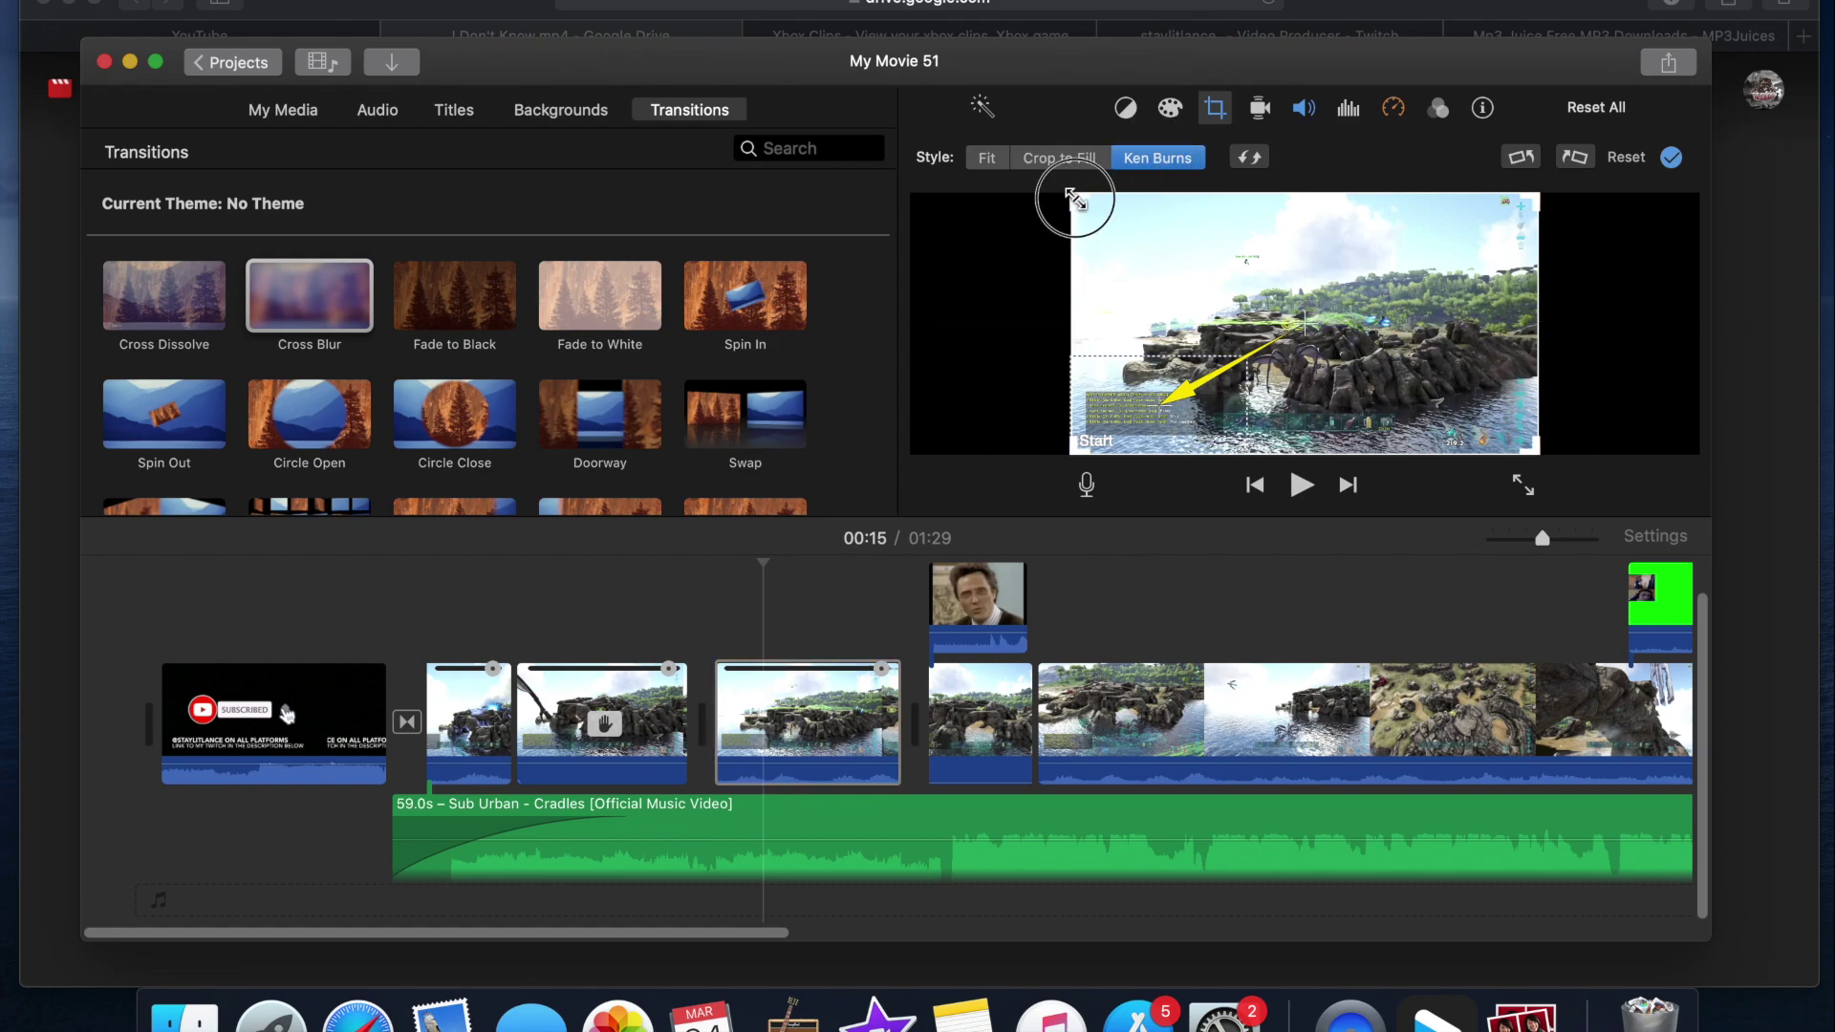
drag(1075, 199, 1367, 443)
click(1149, 402)
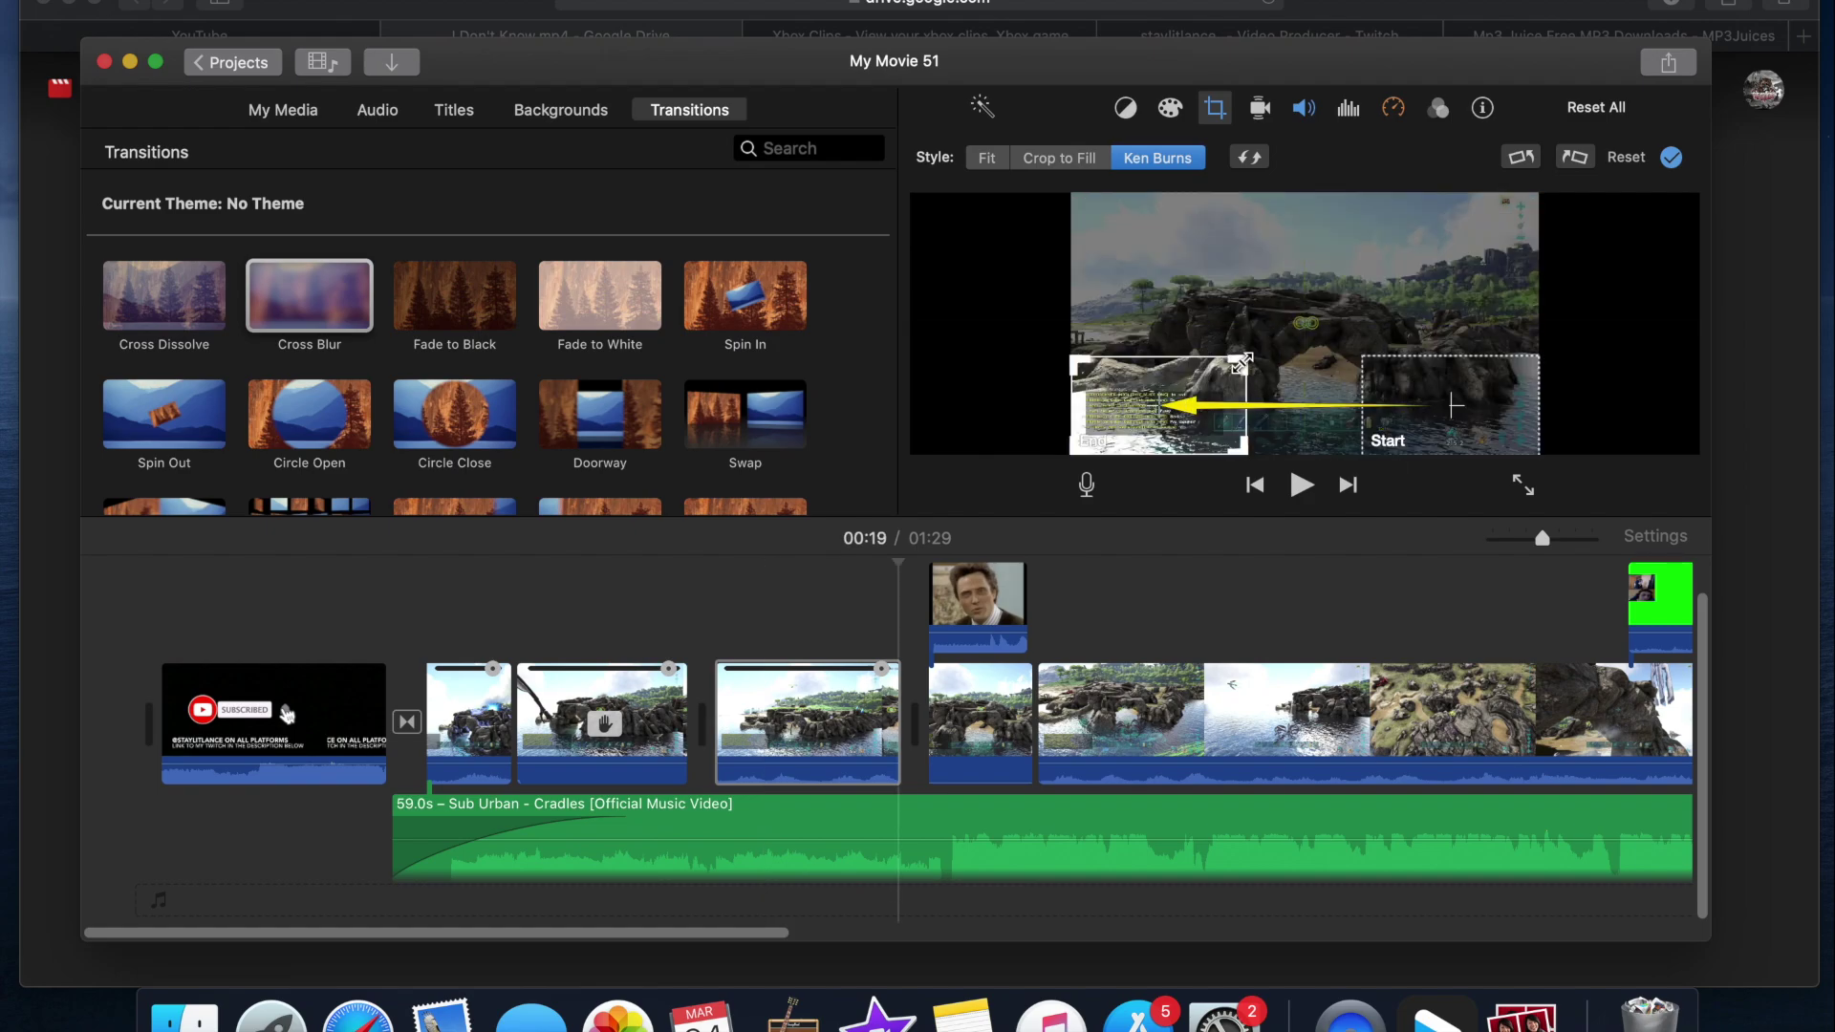
drag(1240, 363, 1827, 129)
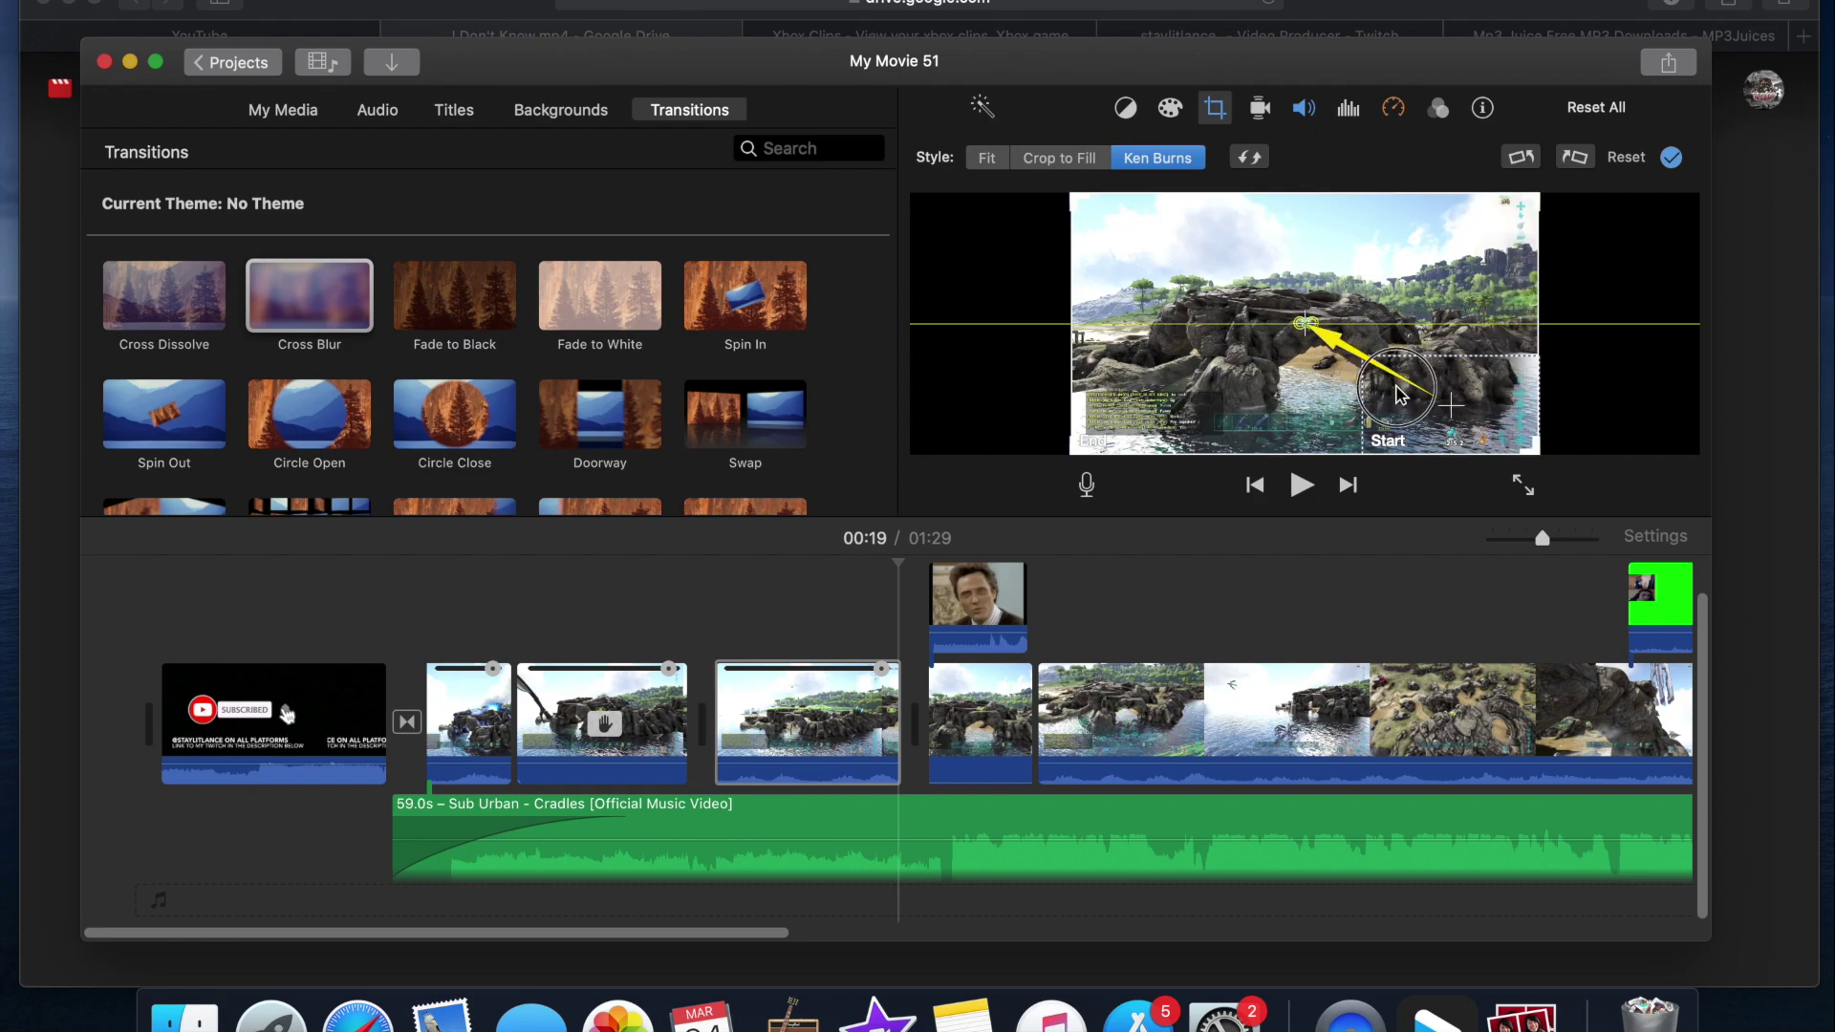
click(1402, 391)
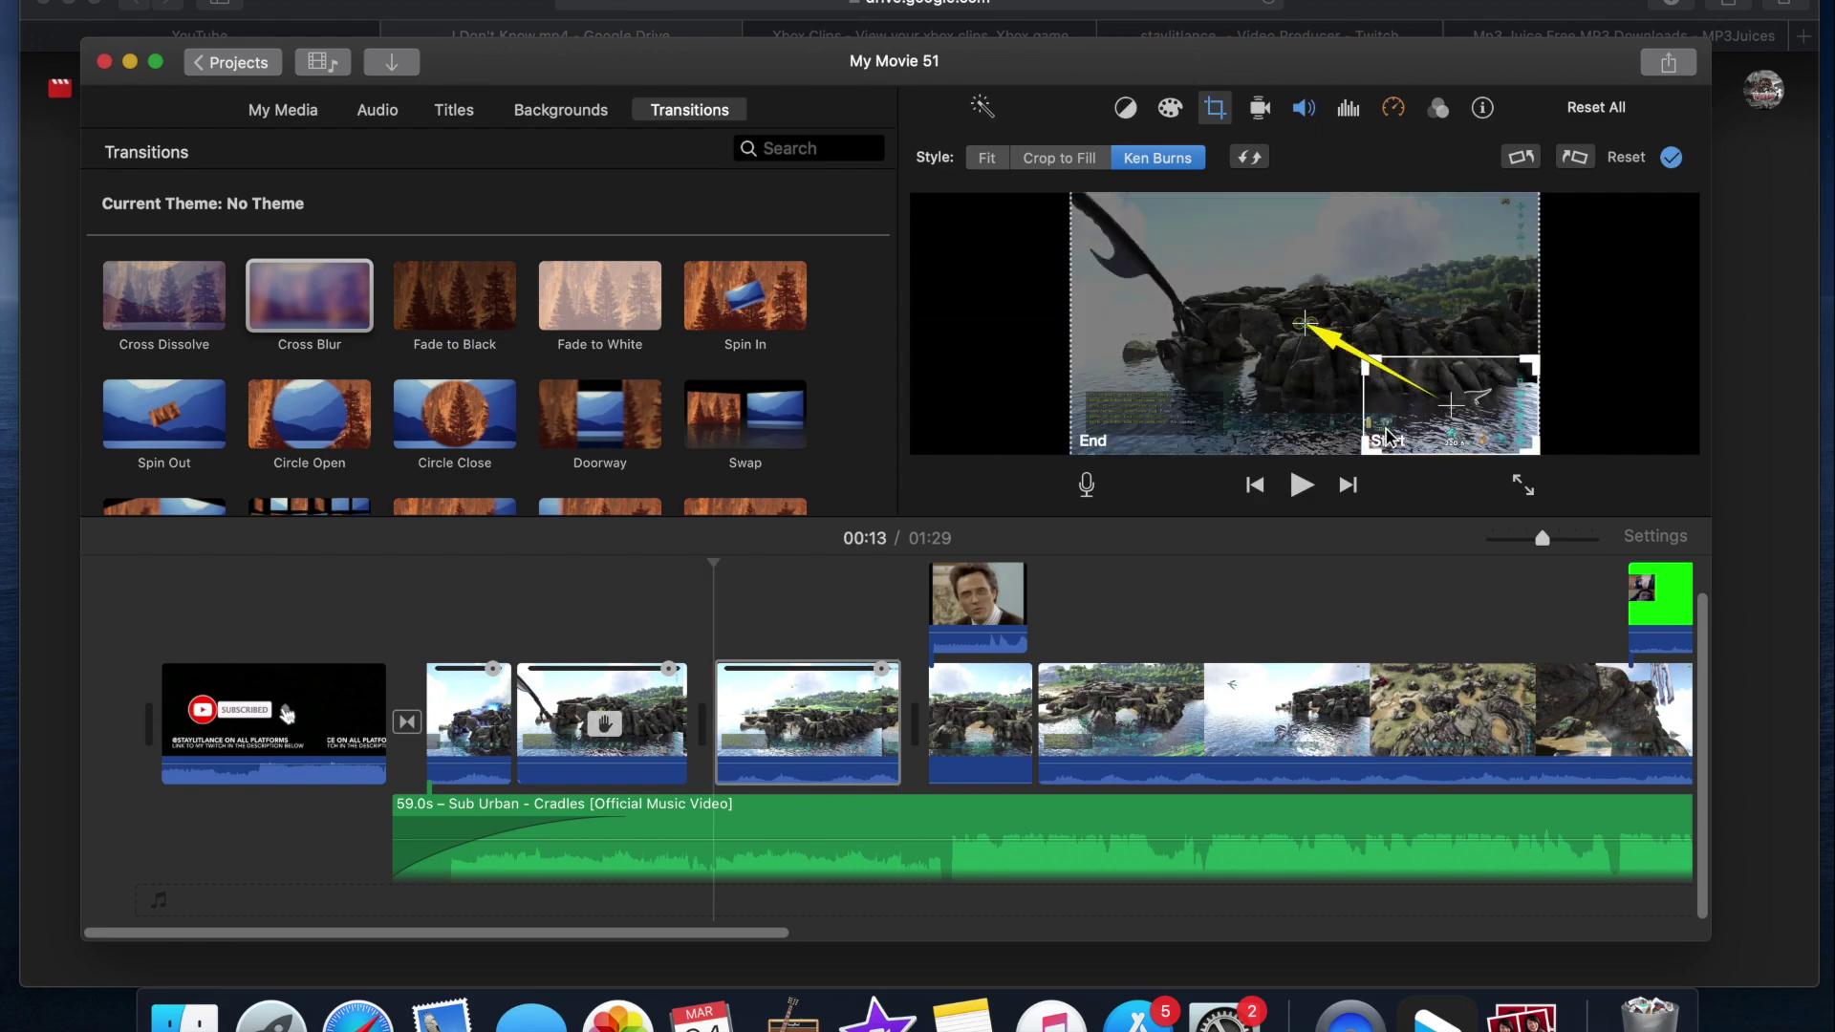
drag(1387, 435, 1078, 449)
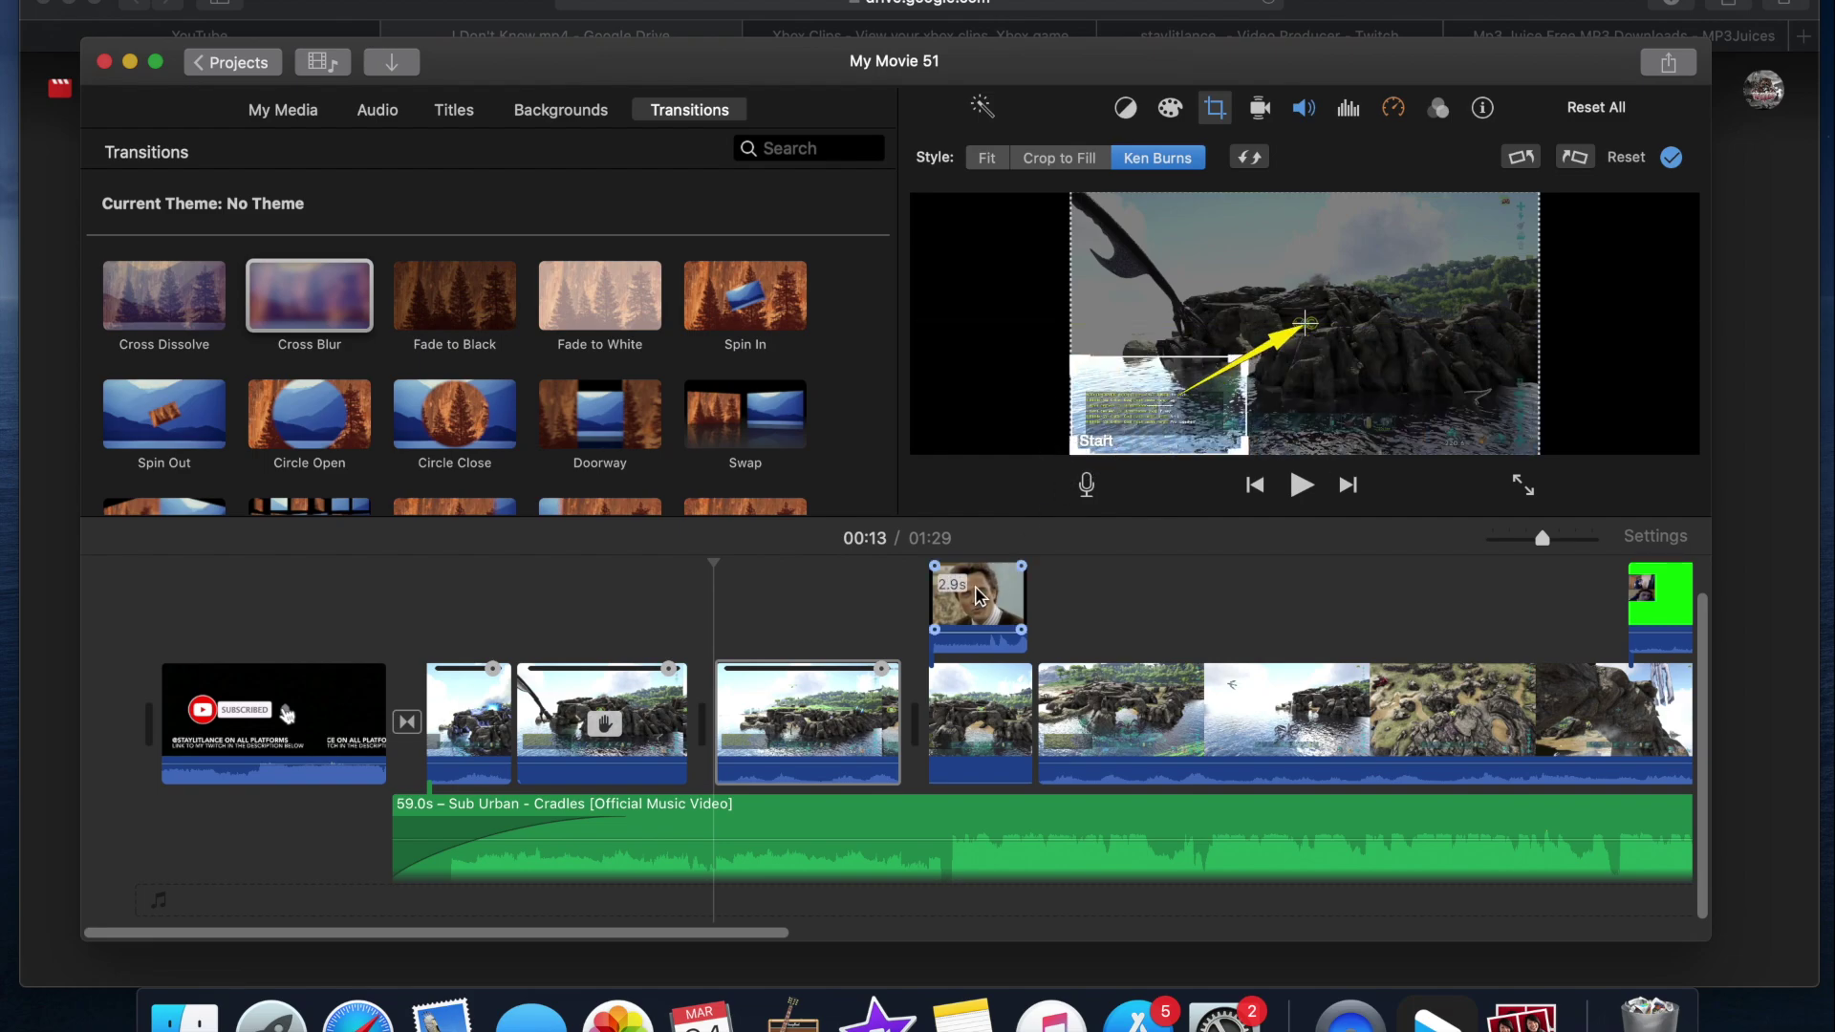
click(860, 602)
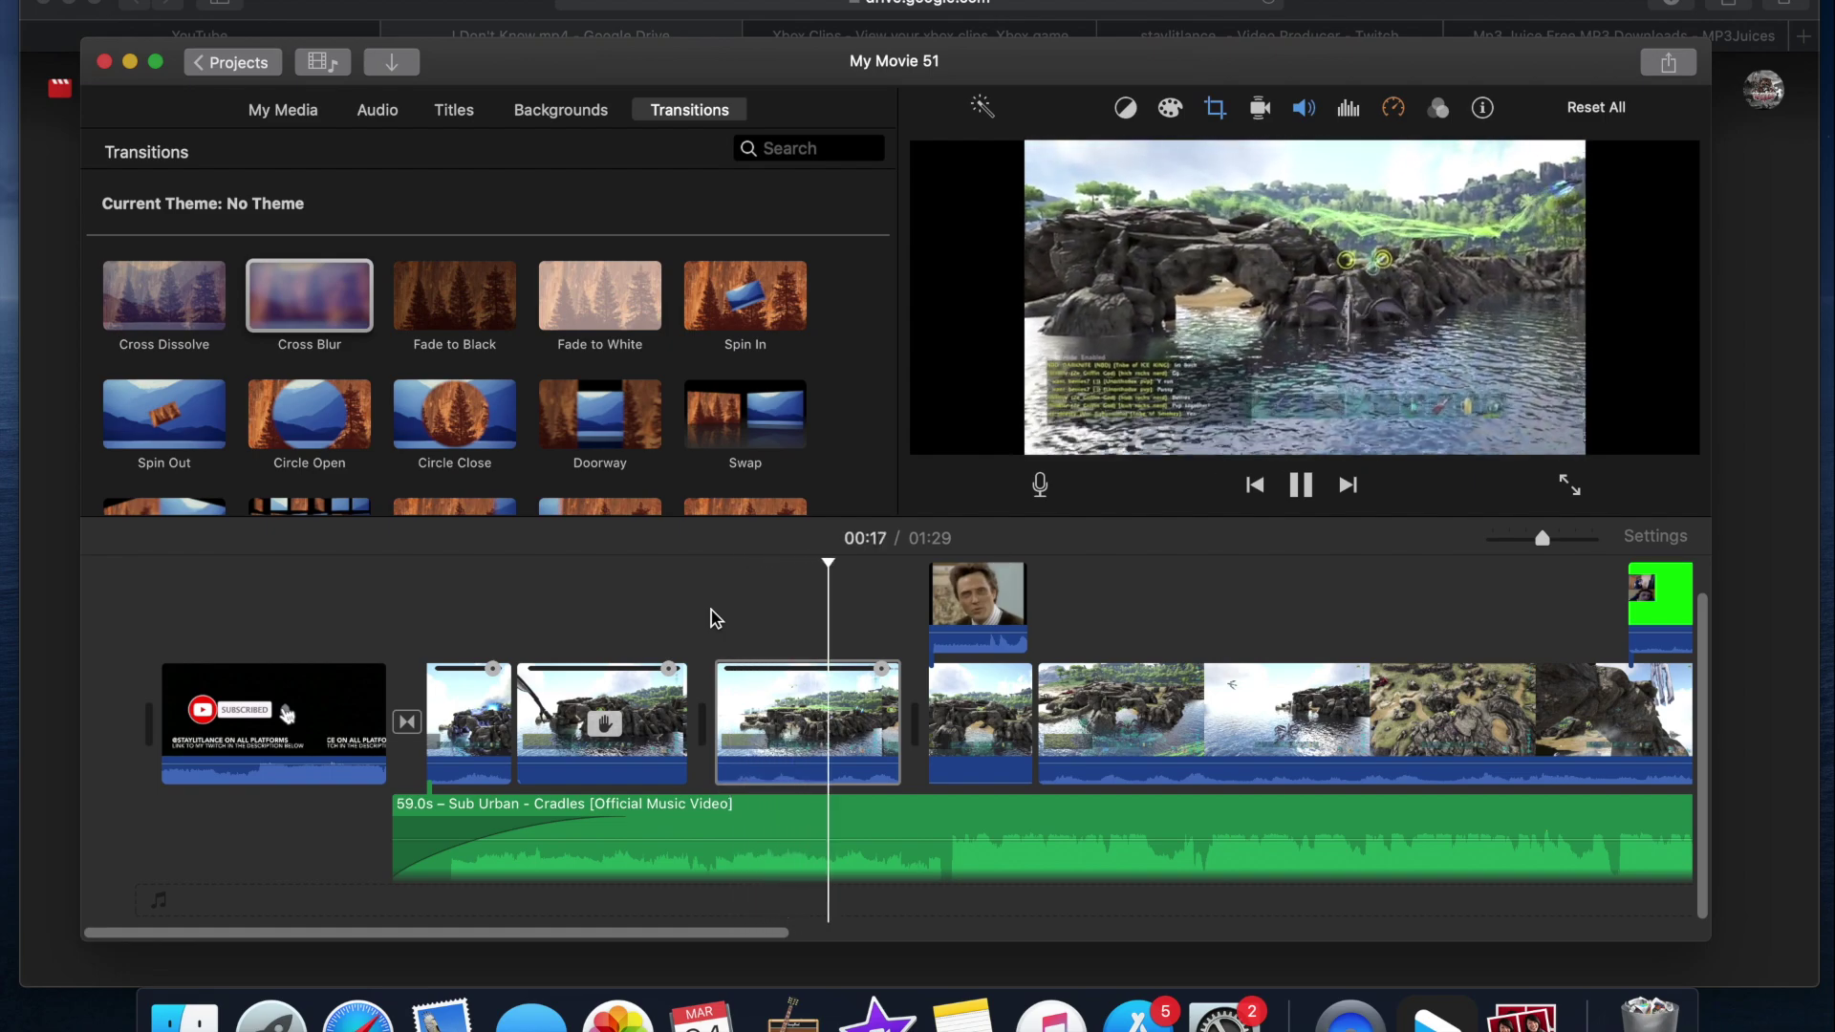
key(space)
Step: Set the speed of the Ken Burns segment to Fast and play it back
click(807, 711)
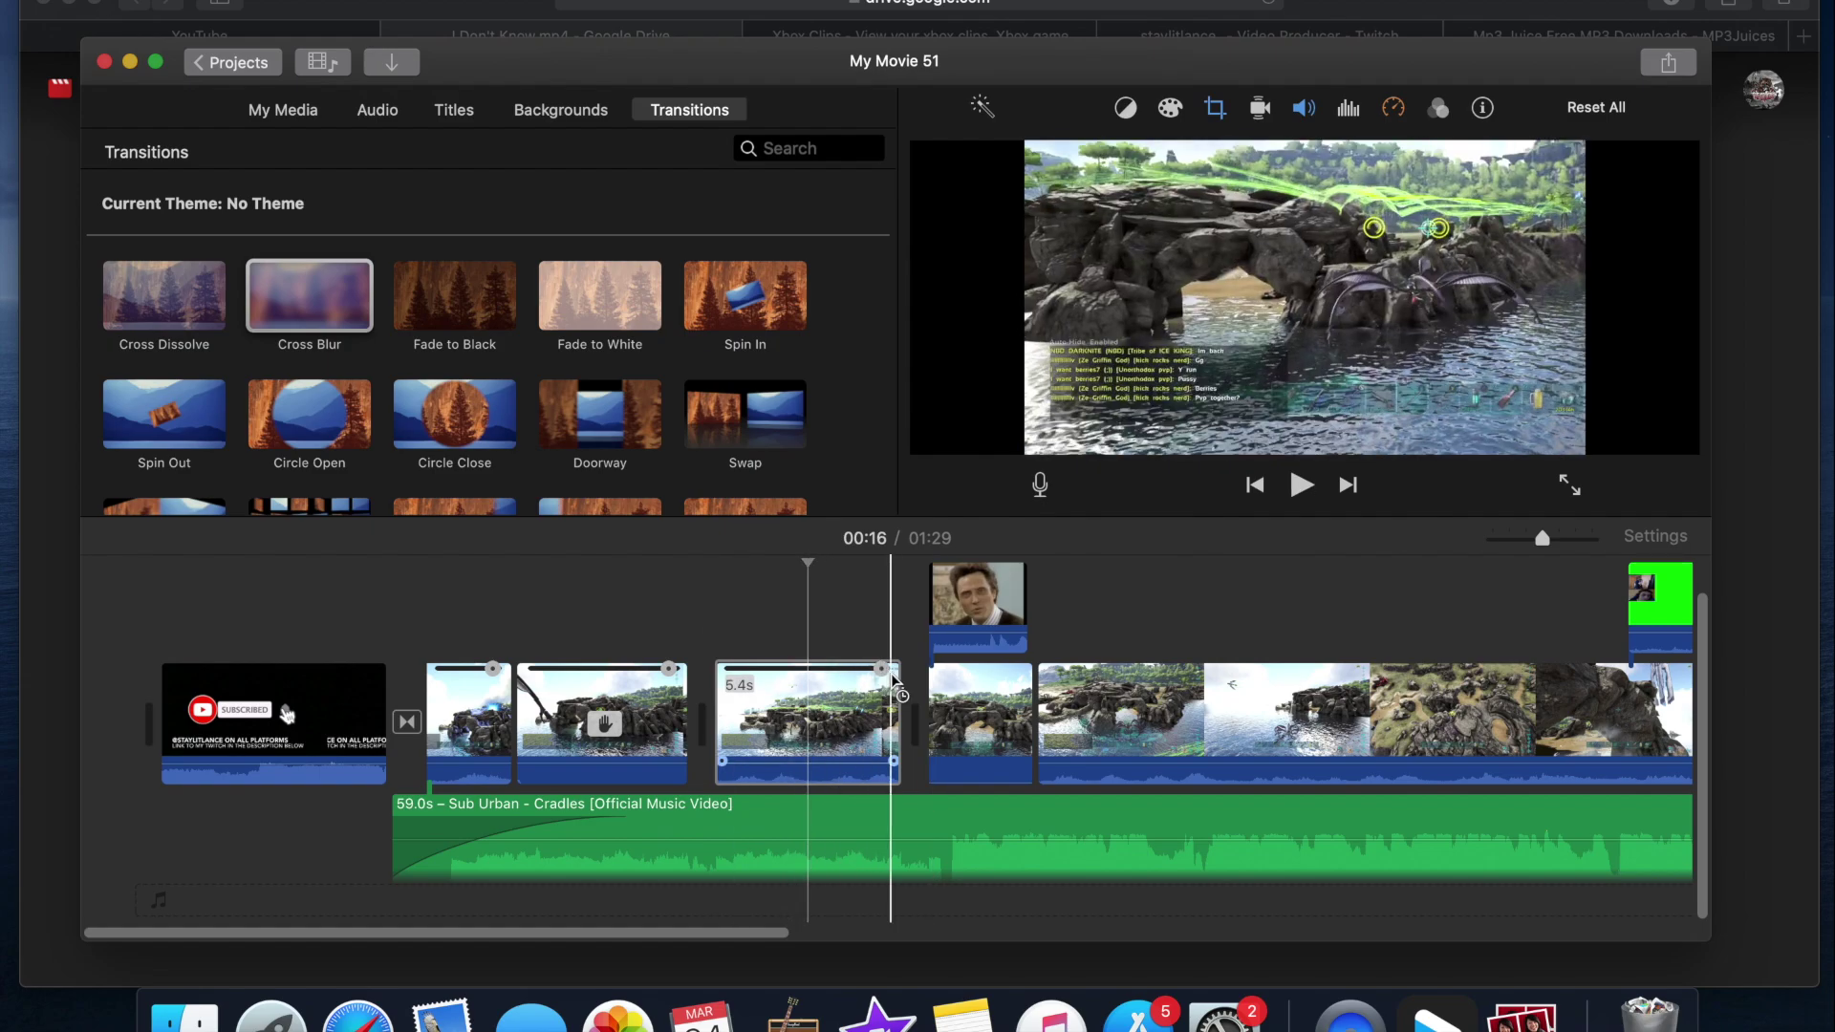
click(1392, 109)
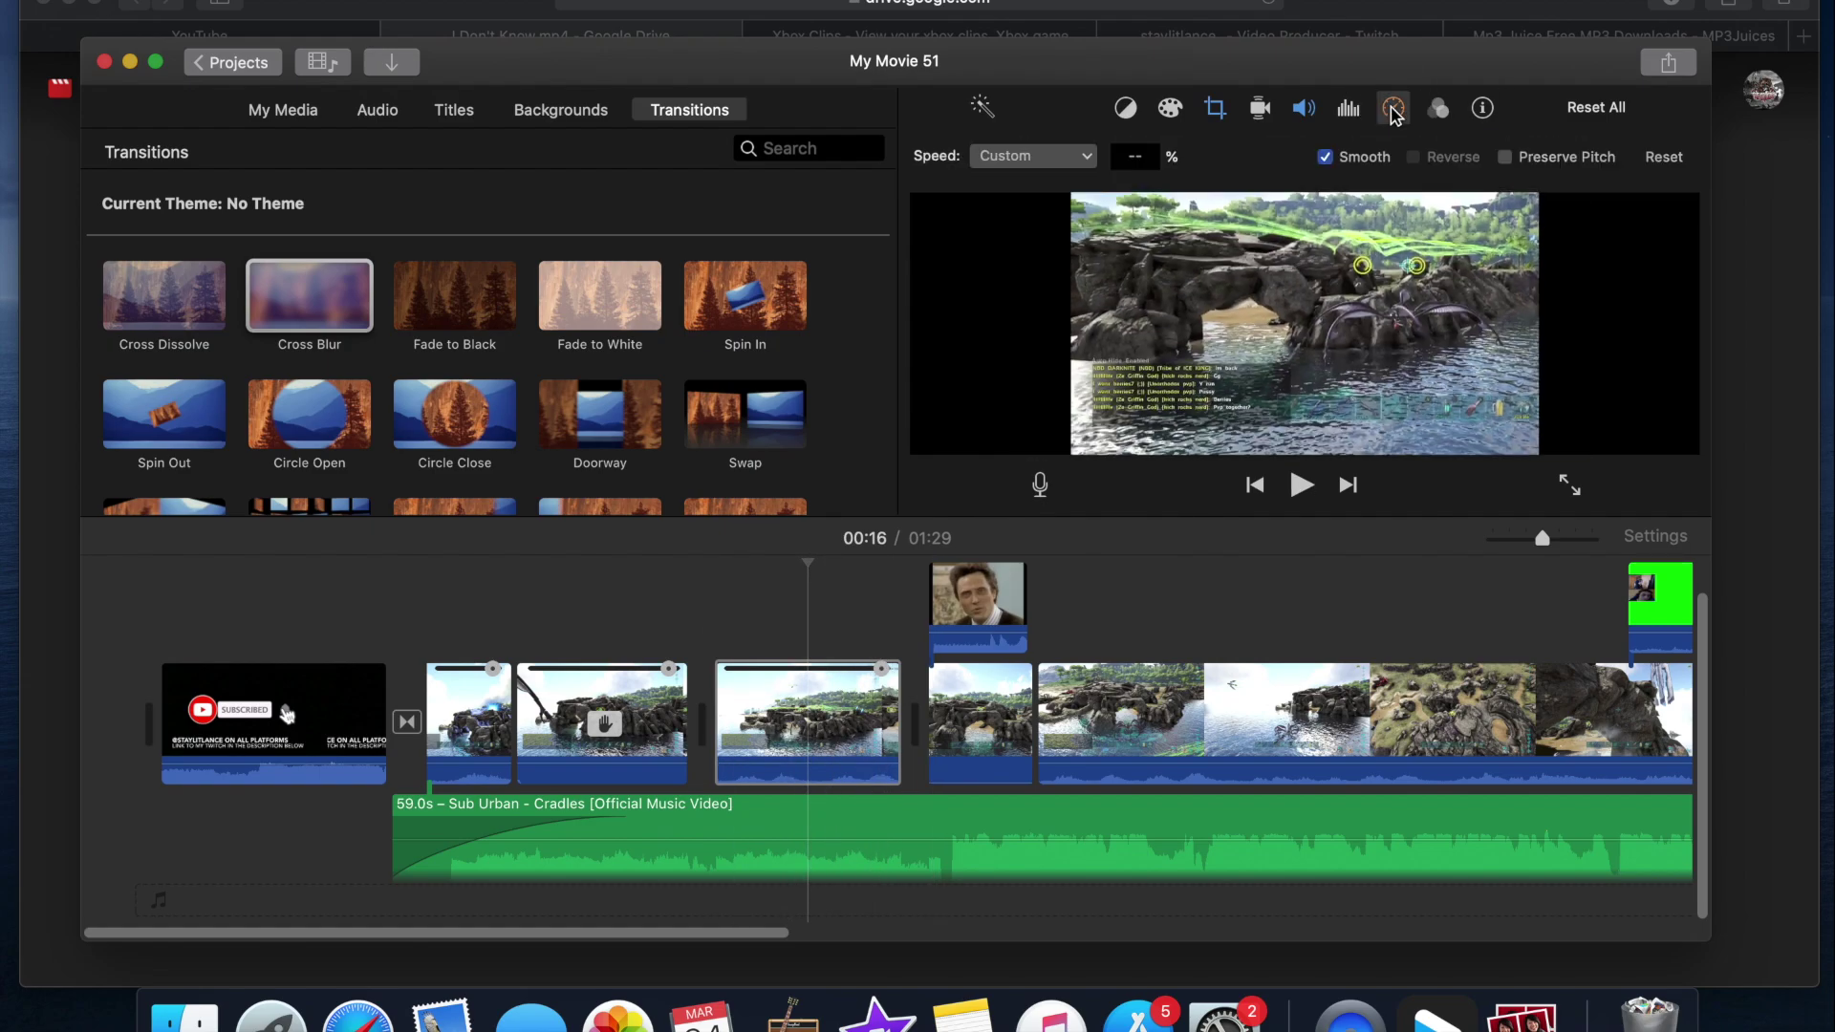
click(1080, 158)
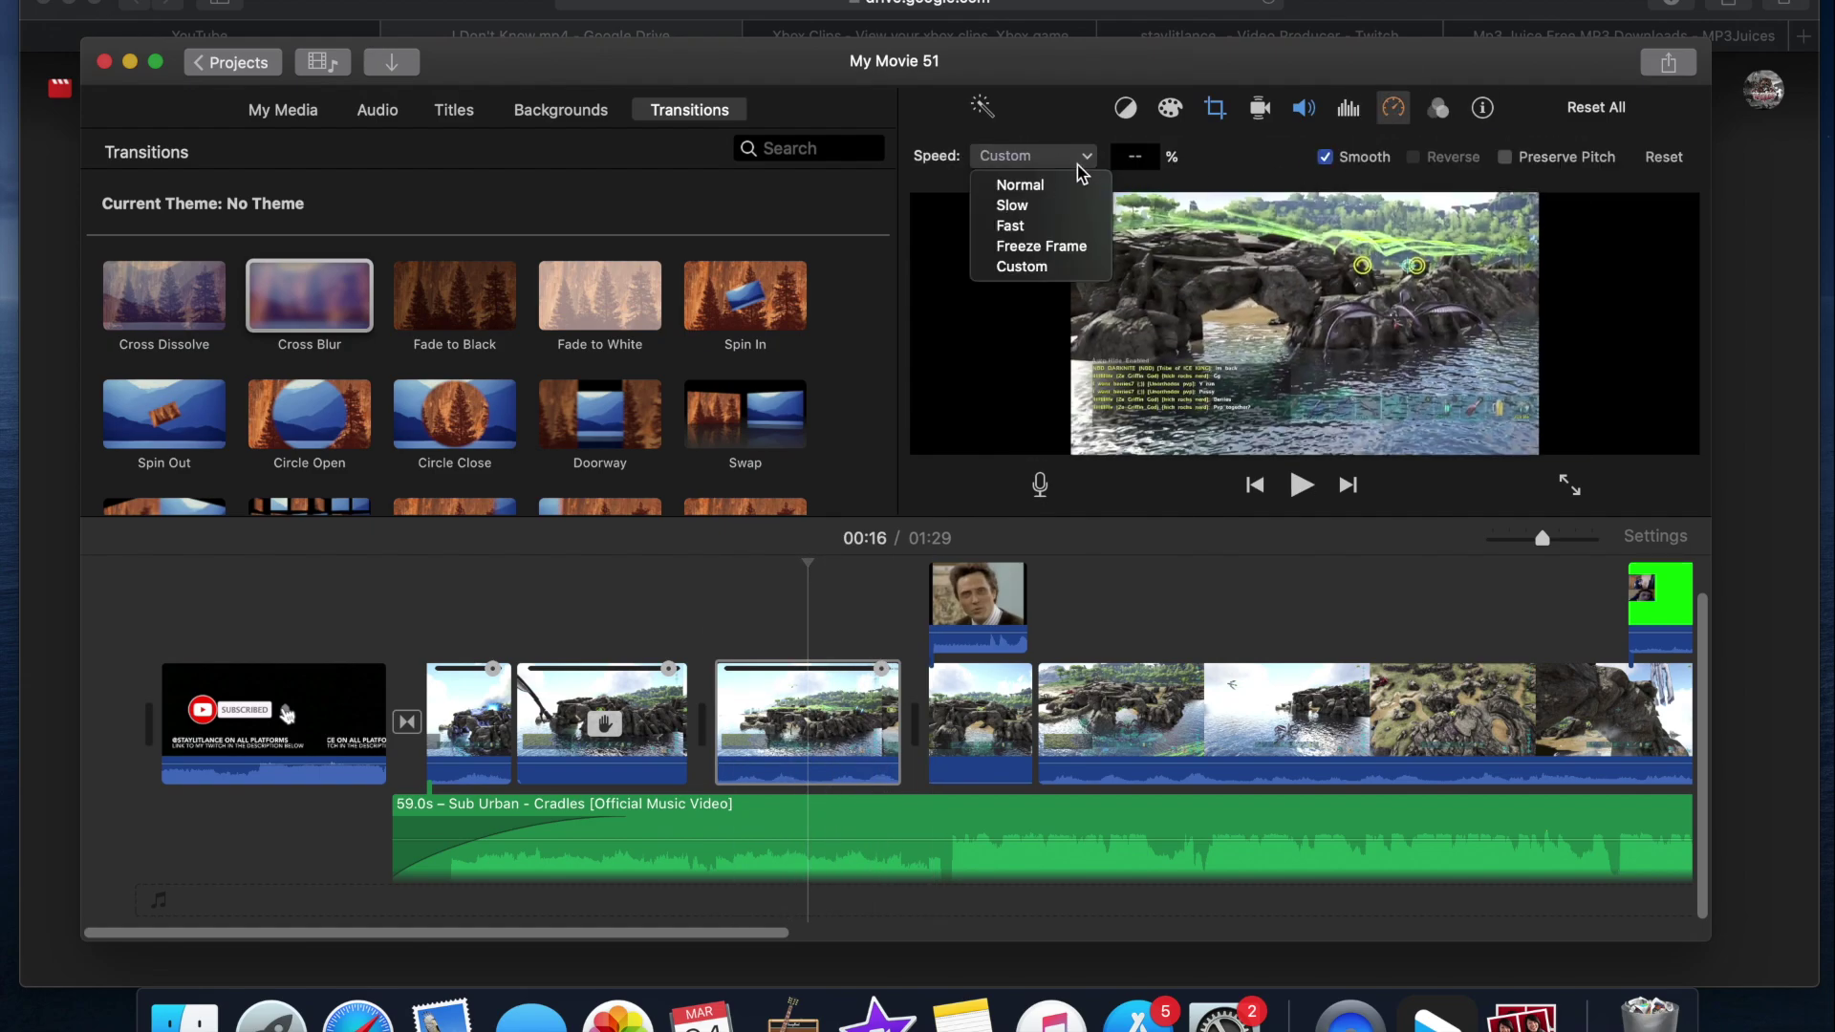
click(1050, 229)
click(701, 646)
key(space)
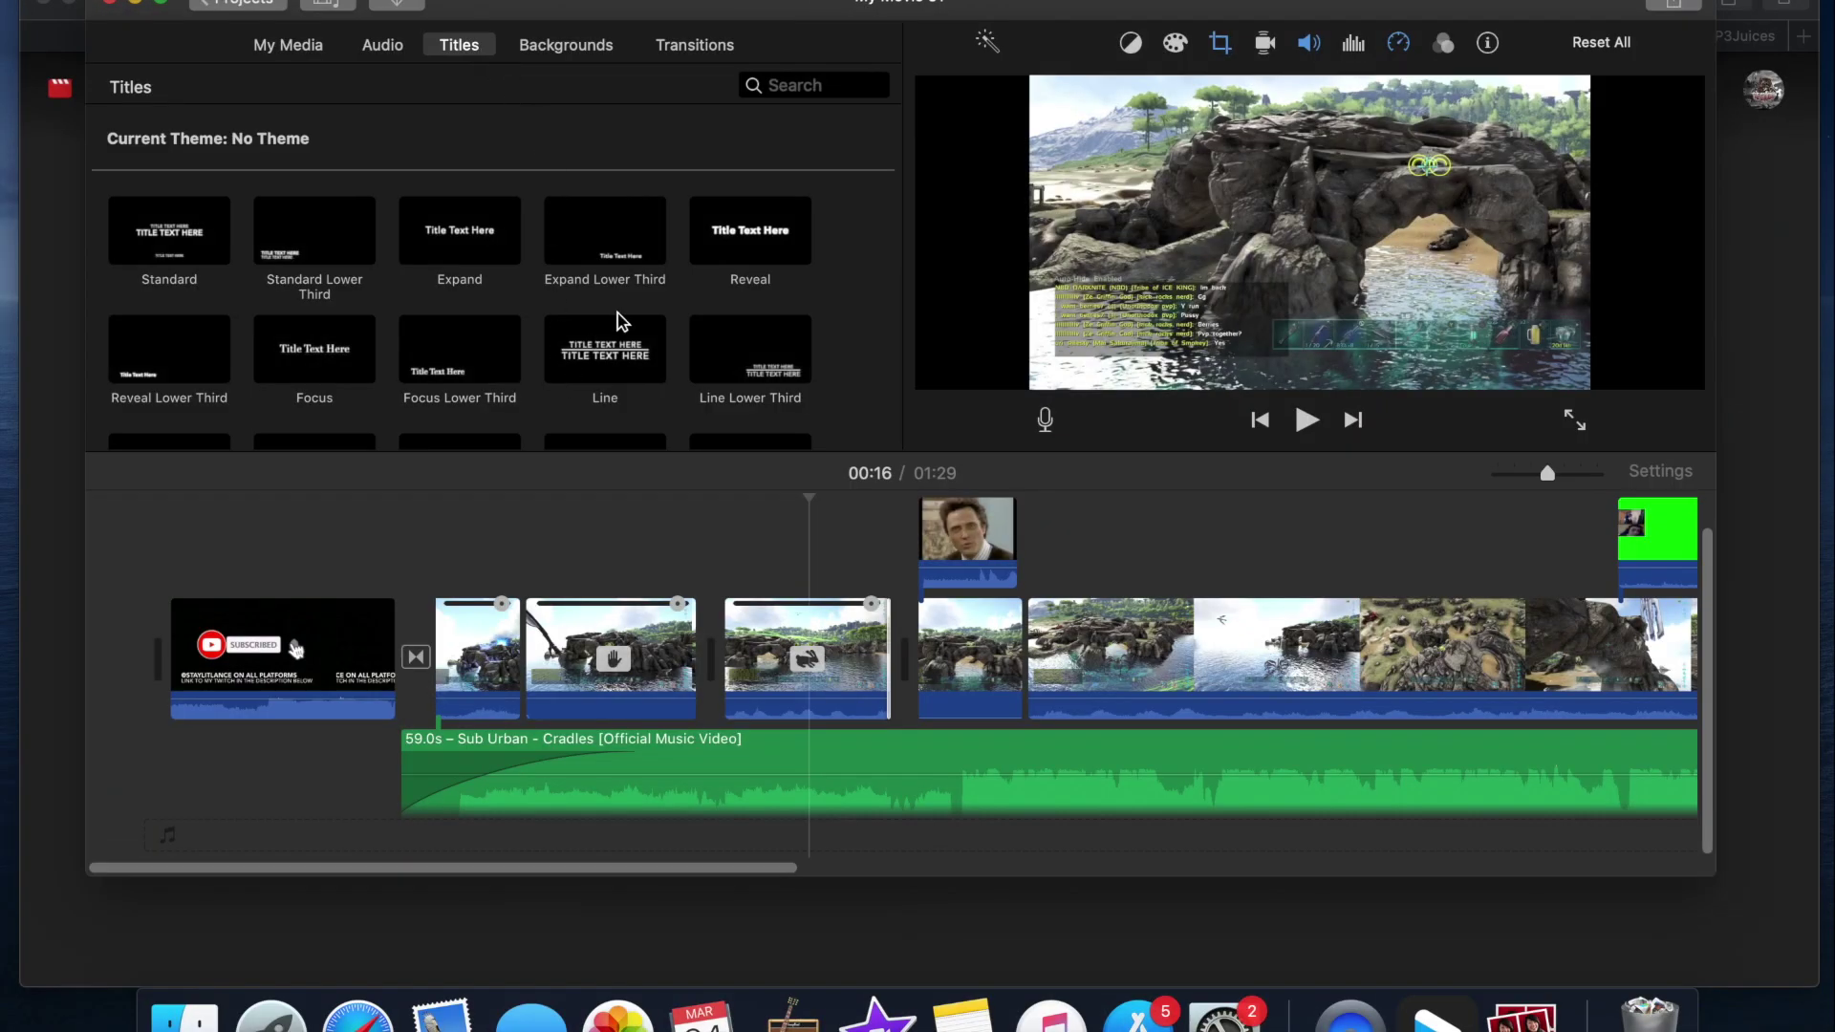
Step: Add a Soft Edge title over the start of the freeze frame and open its text for editing
scroll(616, 321, down, 3)
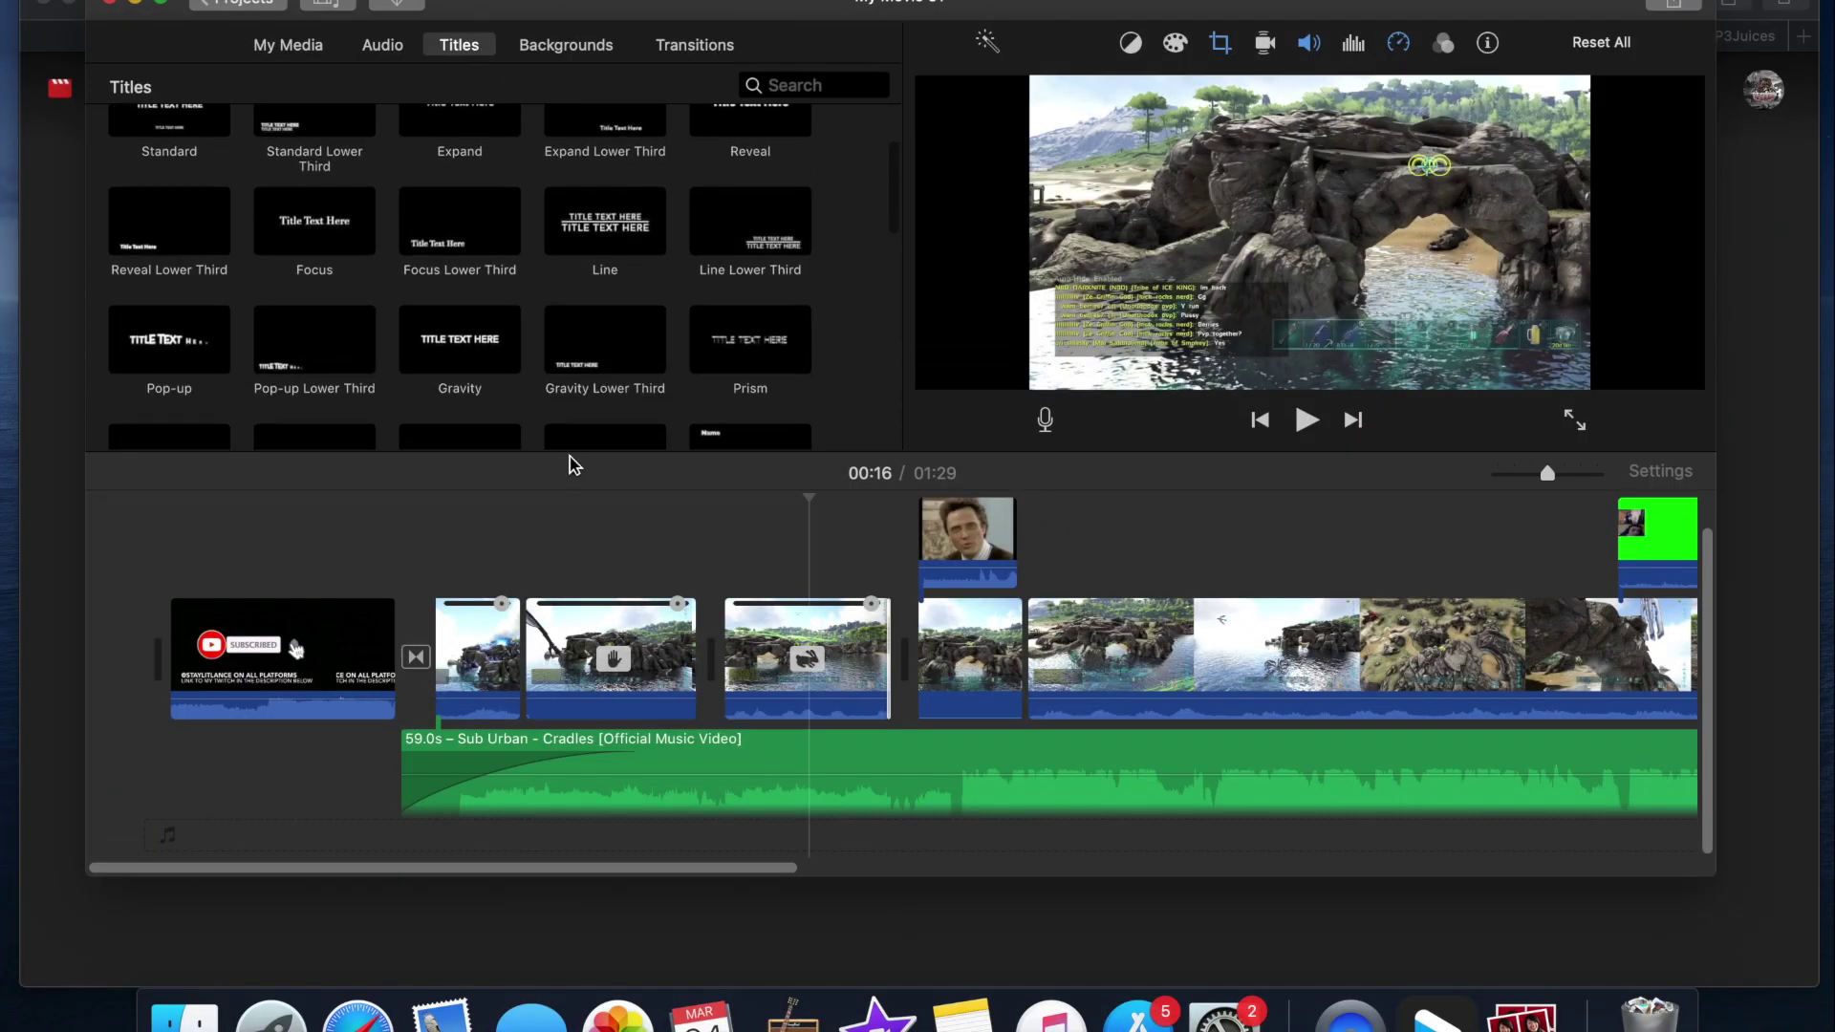
scroll(571, 444, down, 4)
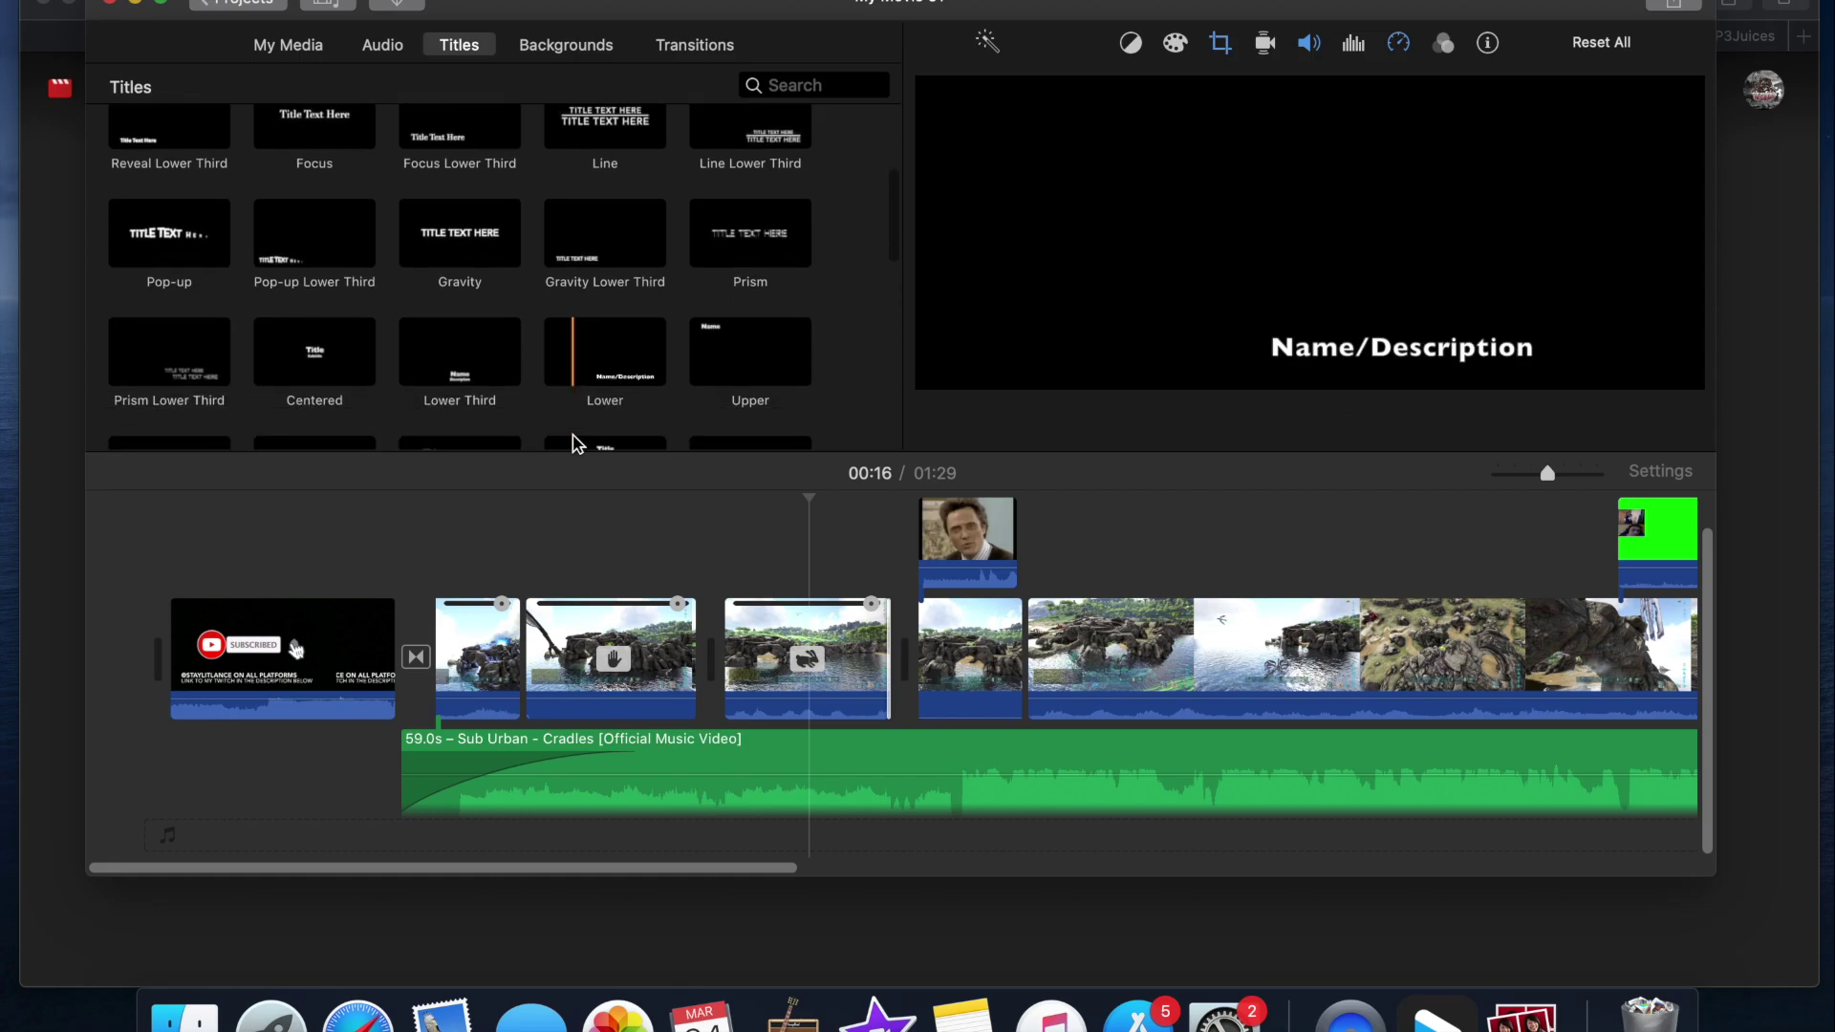
scroll(574, 442, down, 2)
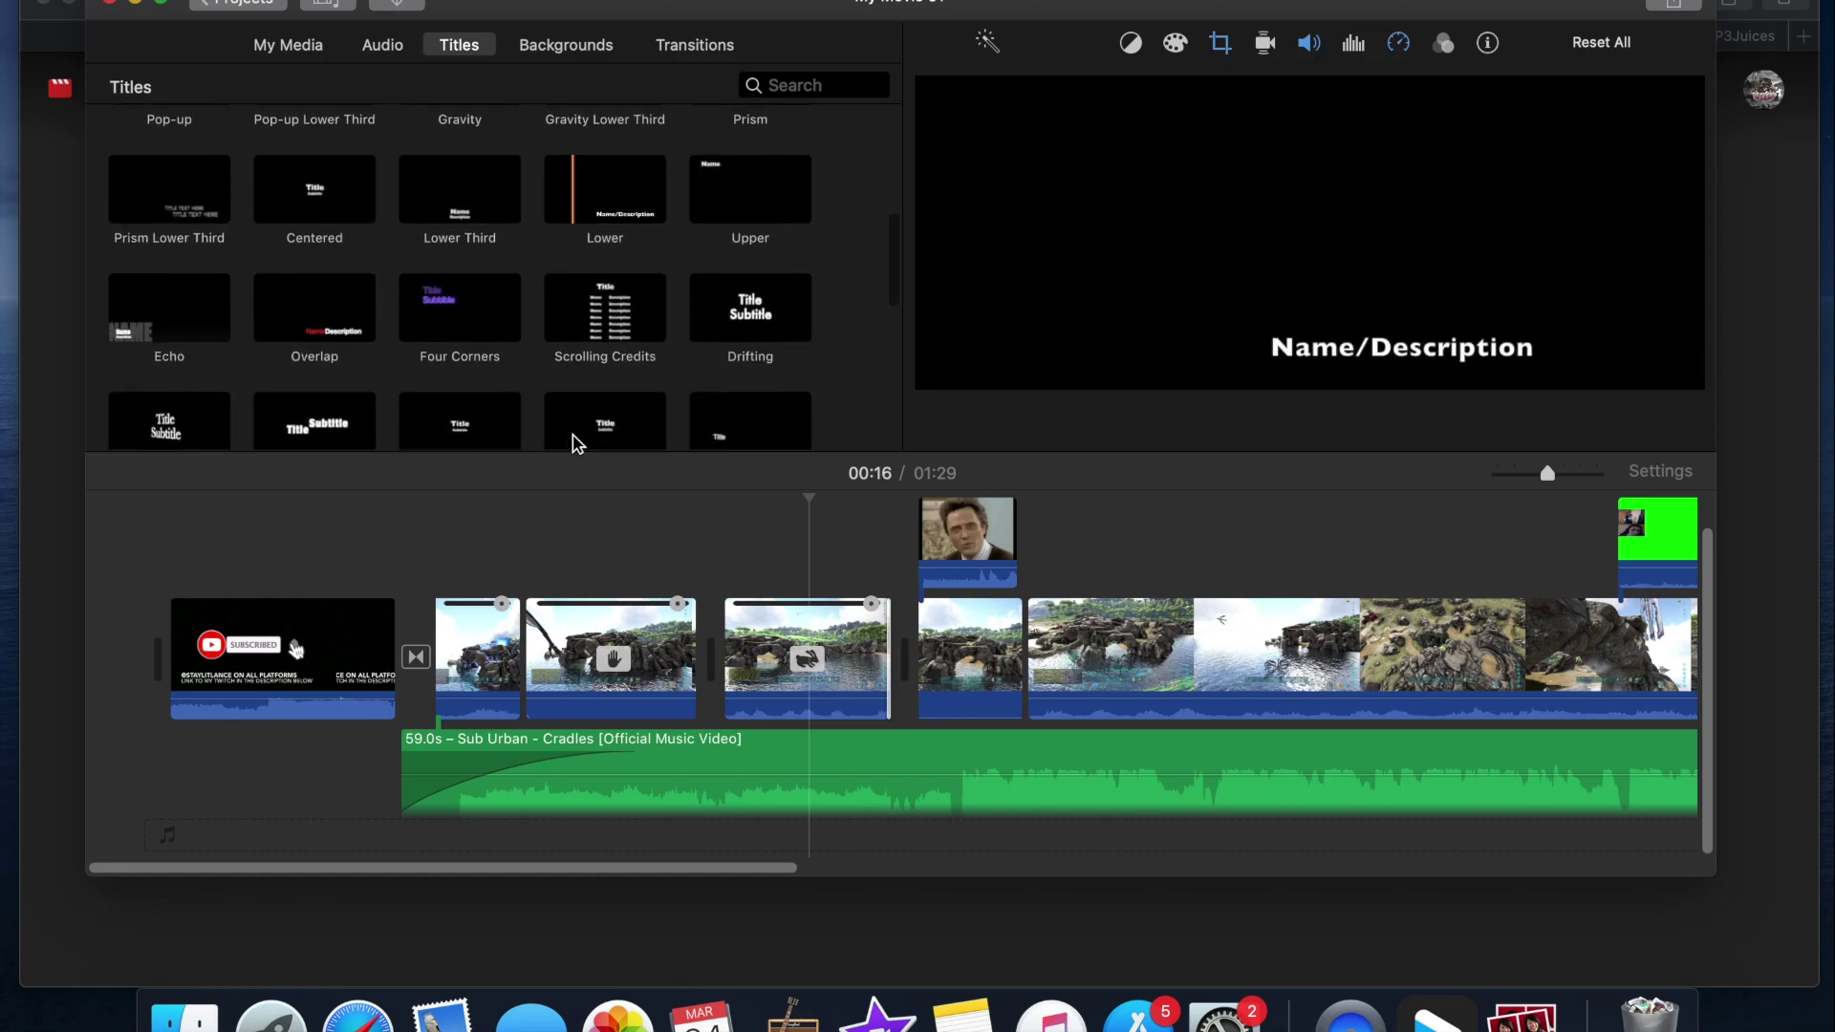
scroll(575, 443, down, 1)
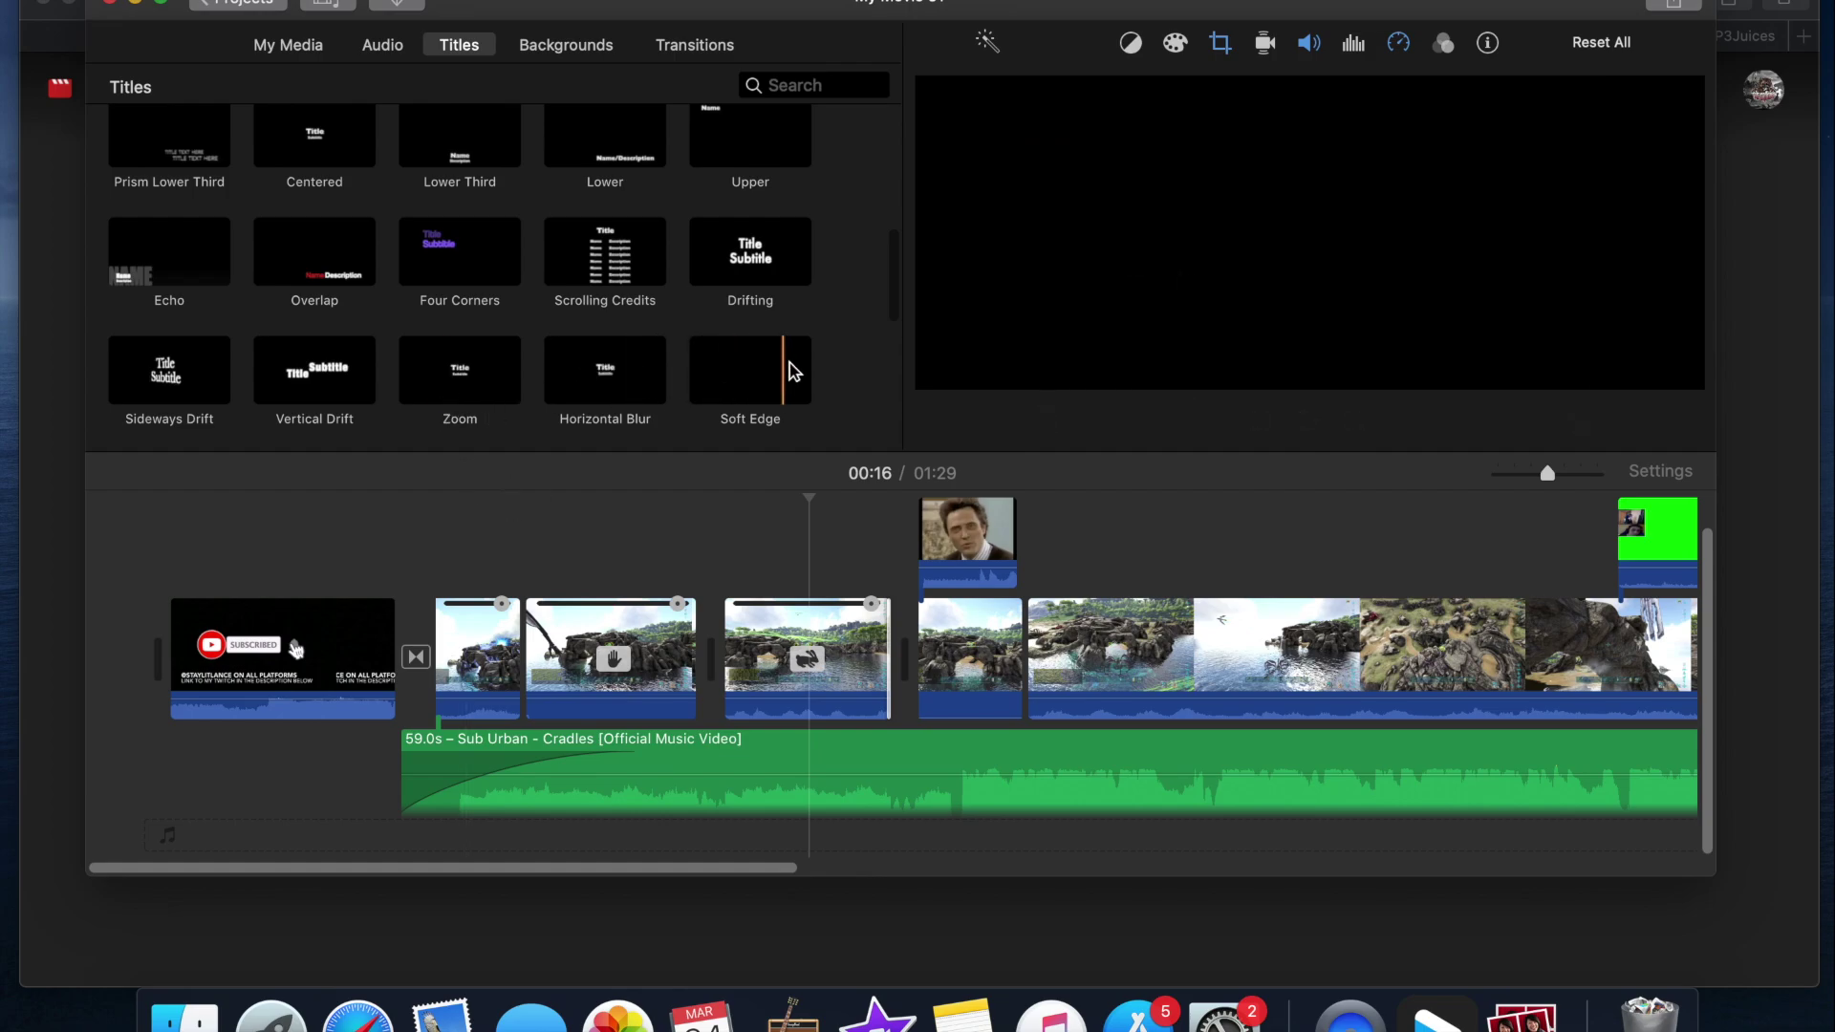
drag(753, 382, 530, 552)
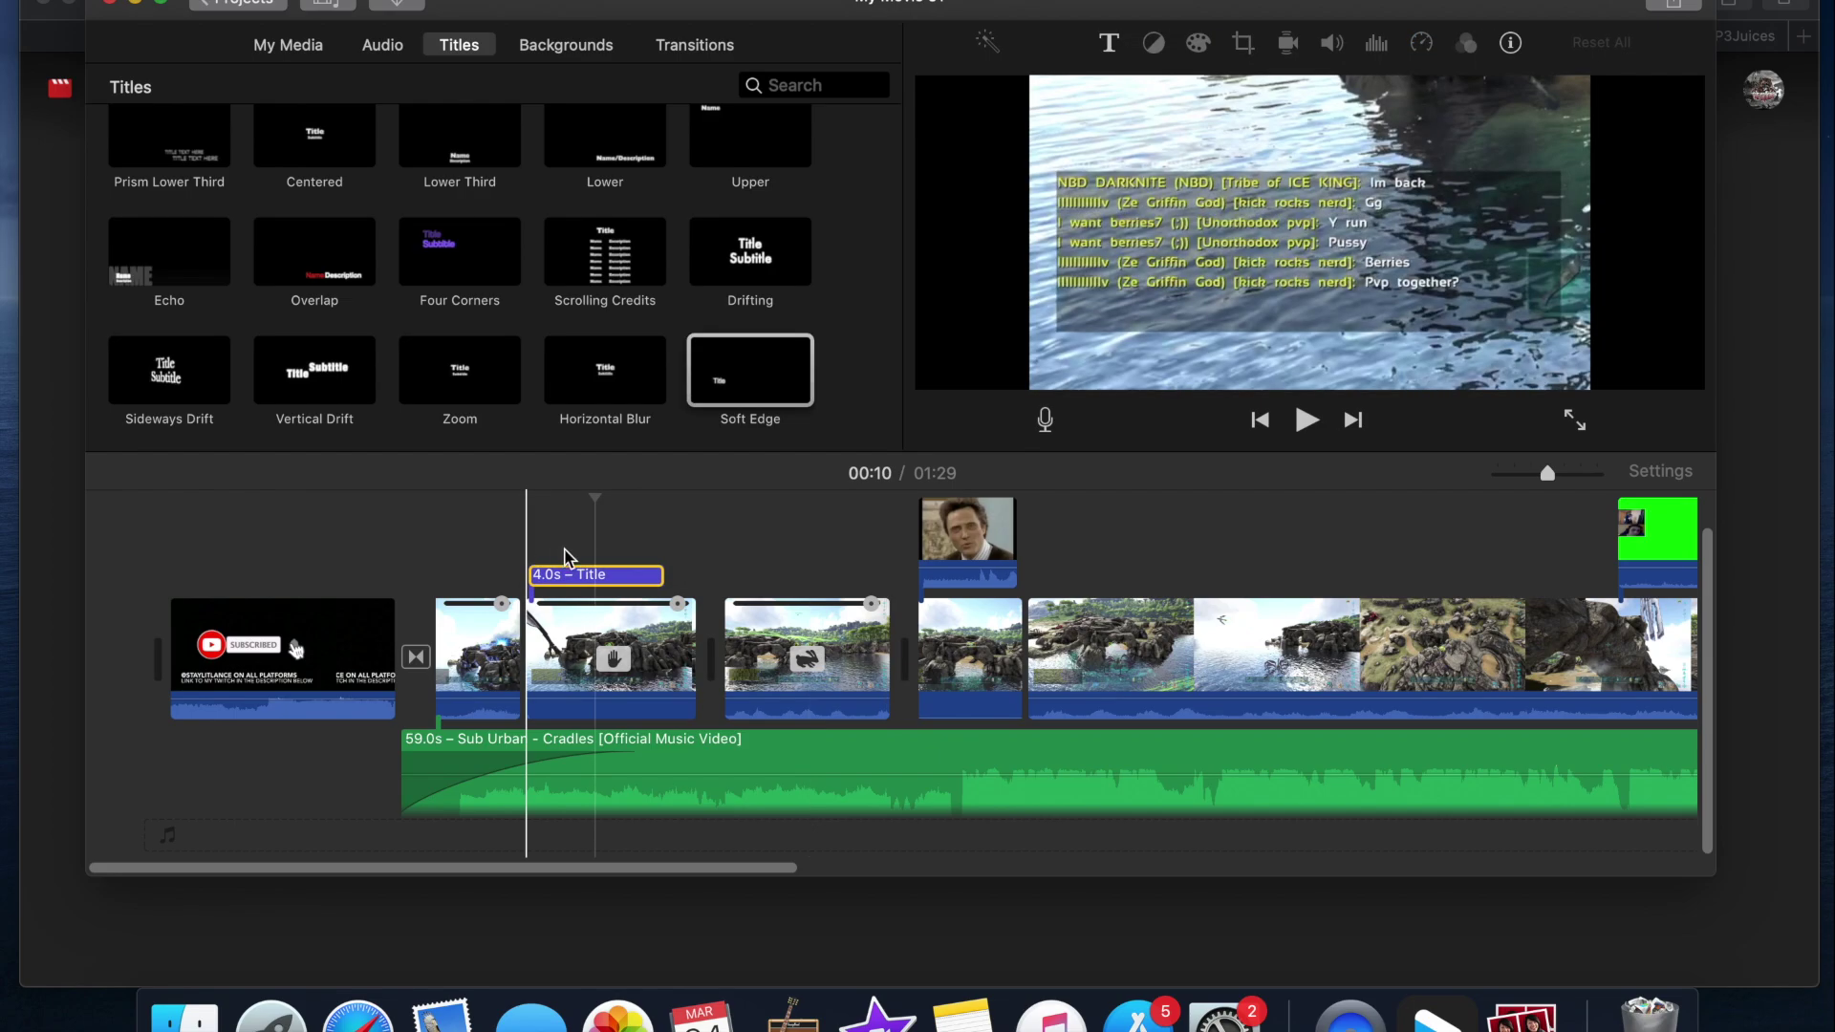
click(652, 575)
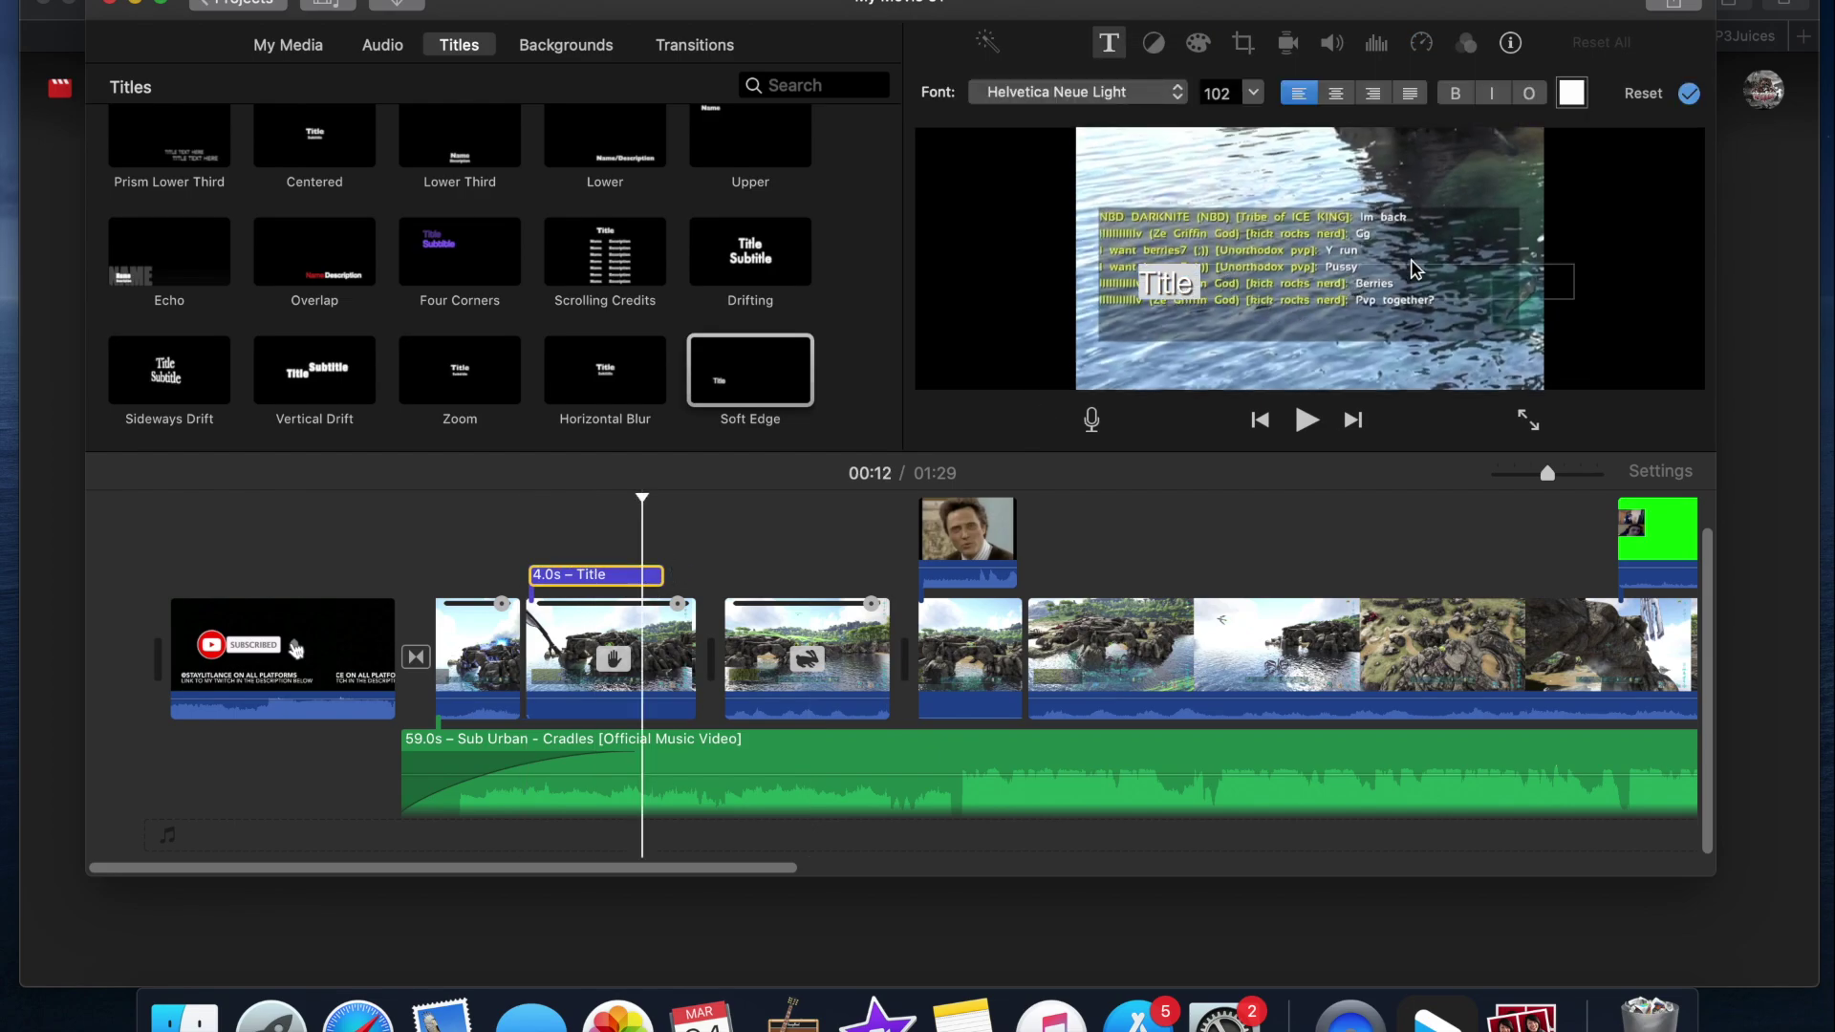
scroll(348, 212, up, 5)
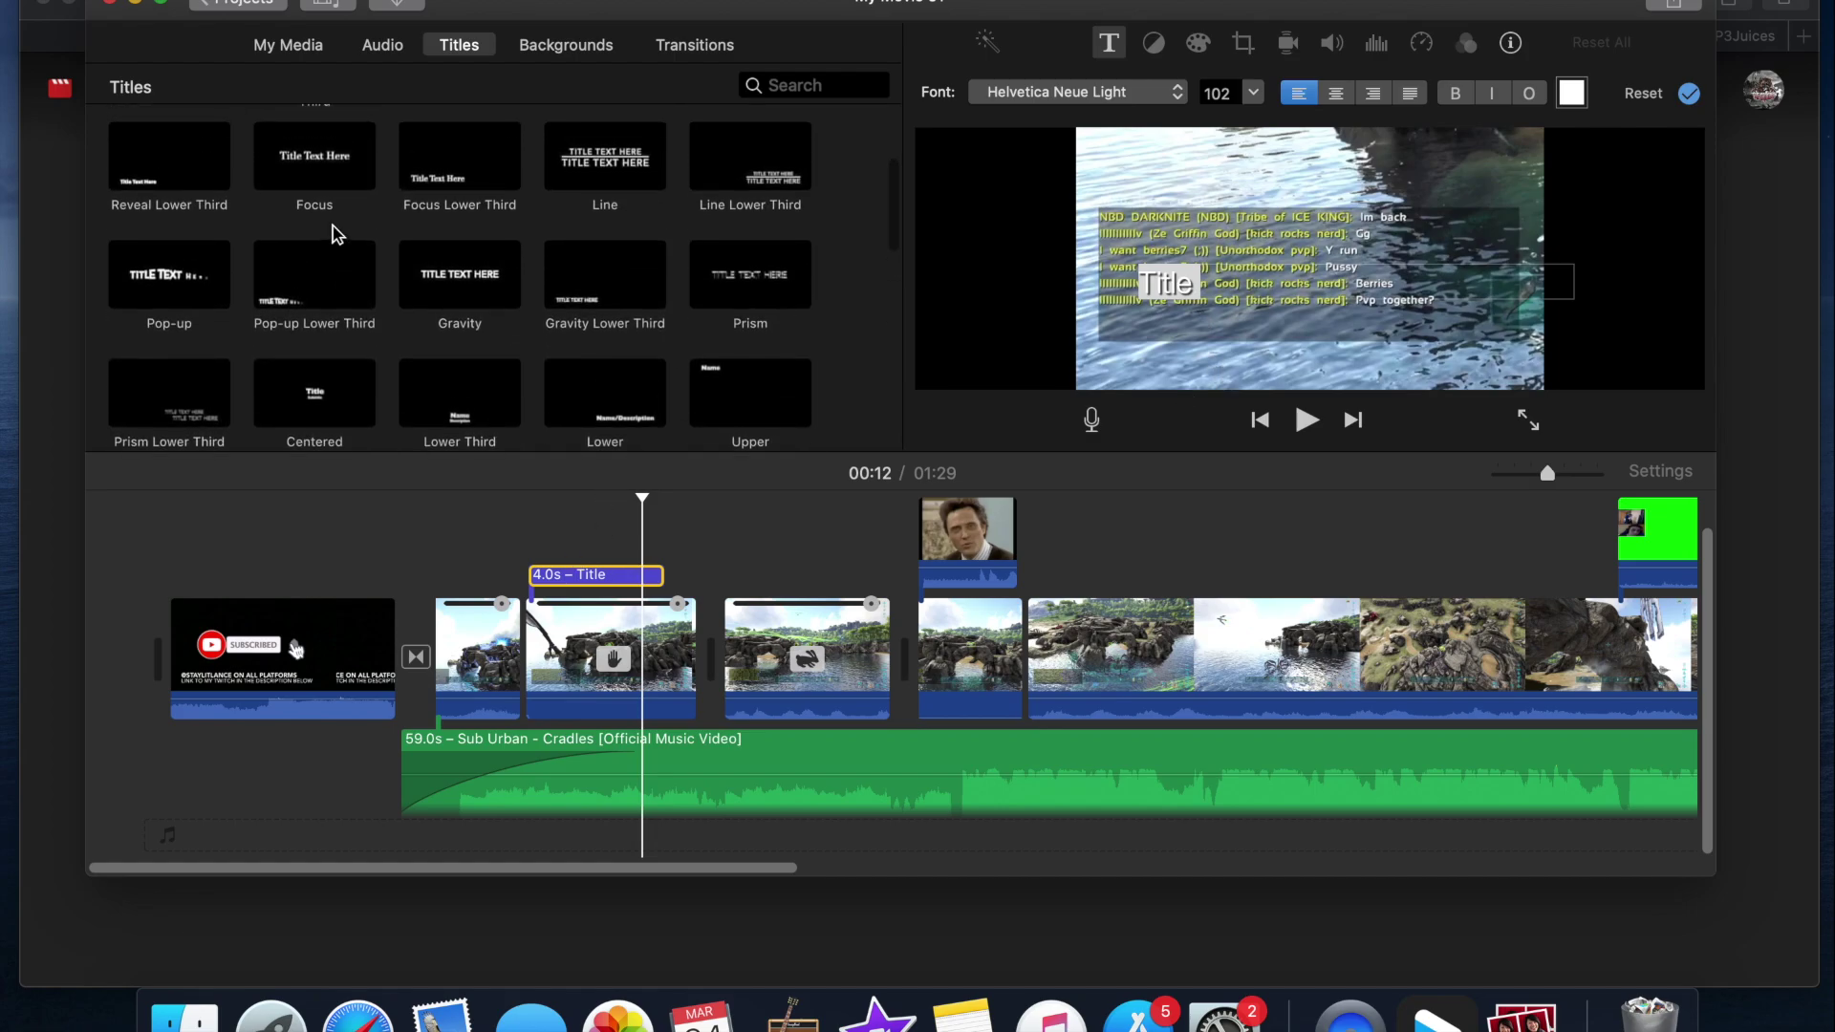
Step: Add a Reveal Lower Third title over the start of the sped-up Ken Burns segment and play it back
scroll(335, 232, up, 1)
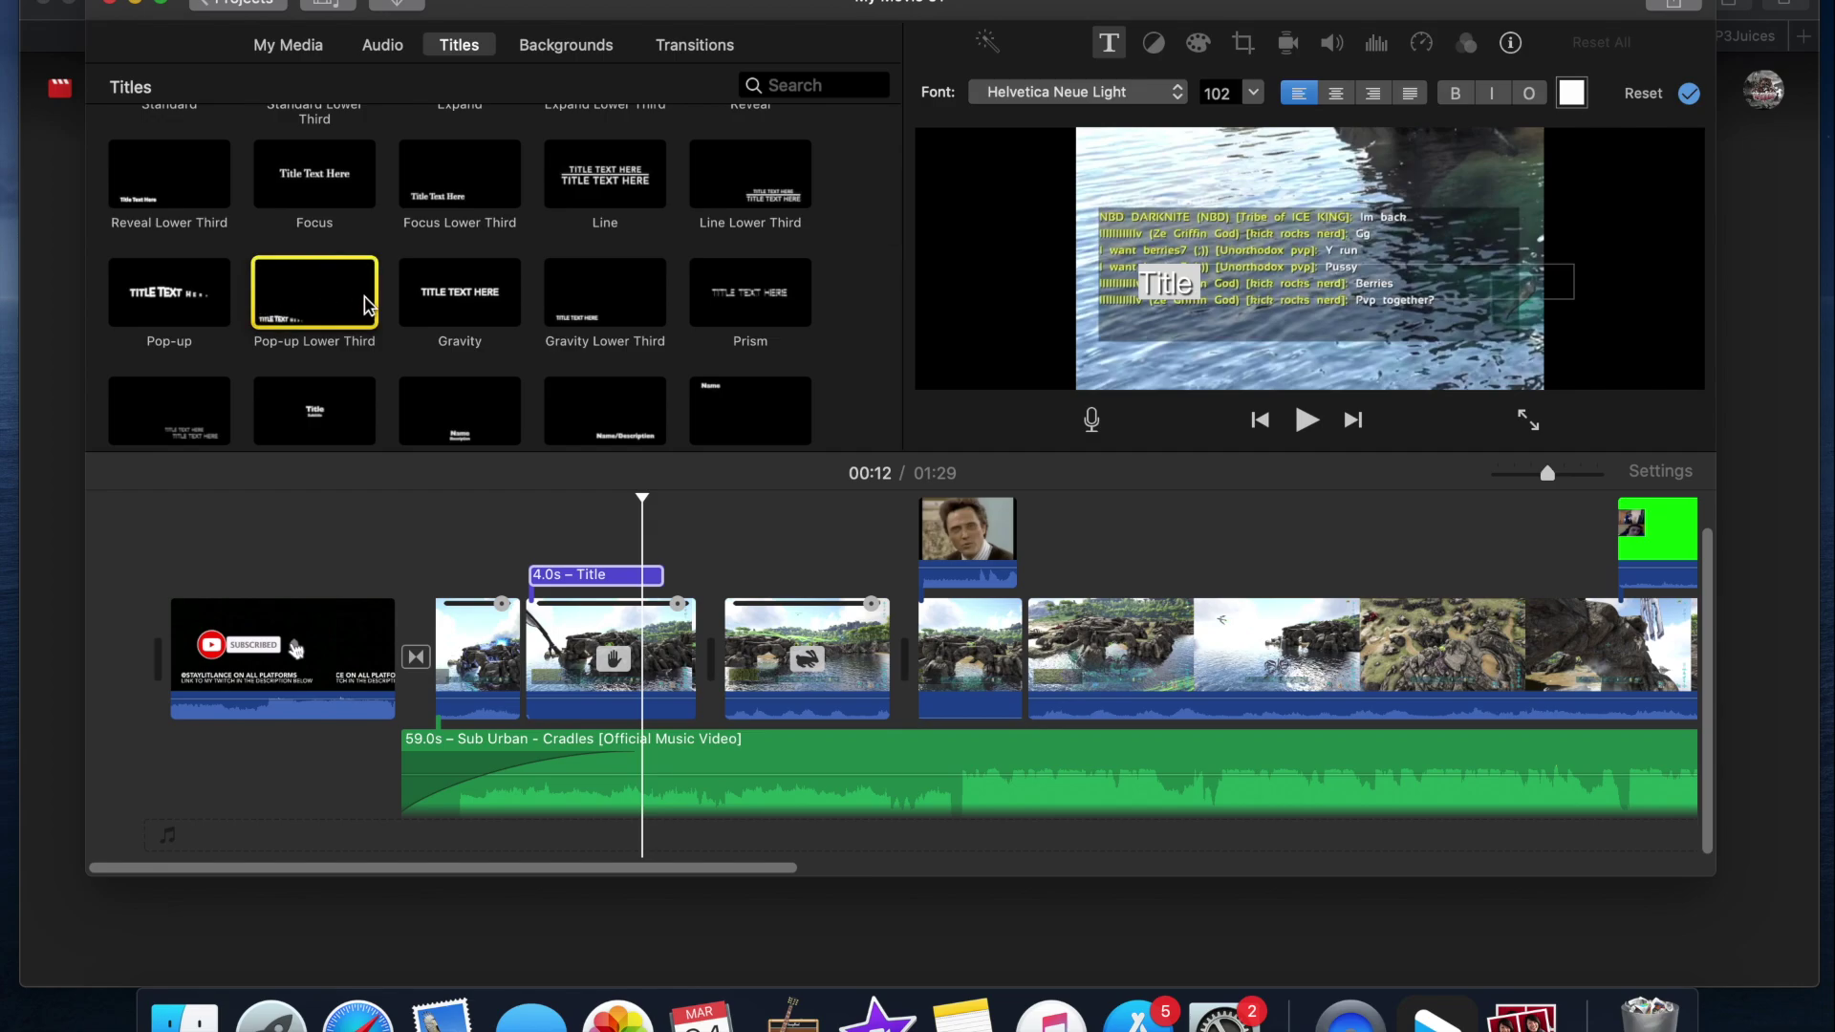
scroll(397, 254, up, 3)
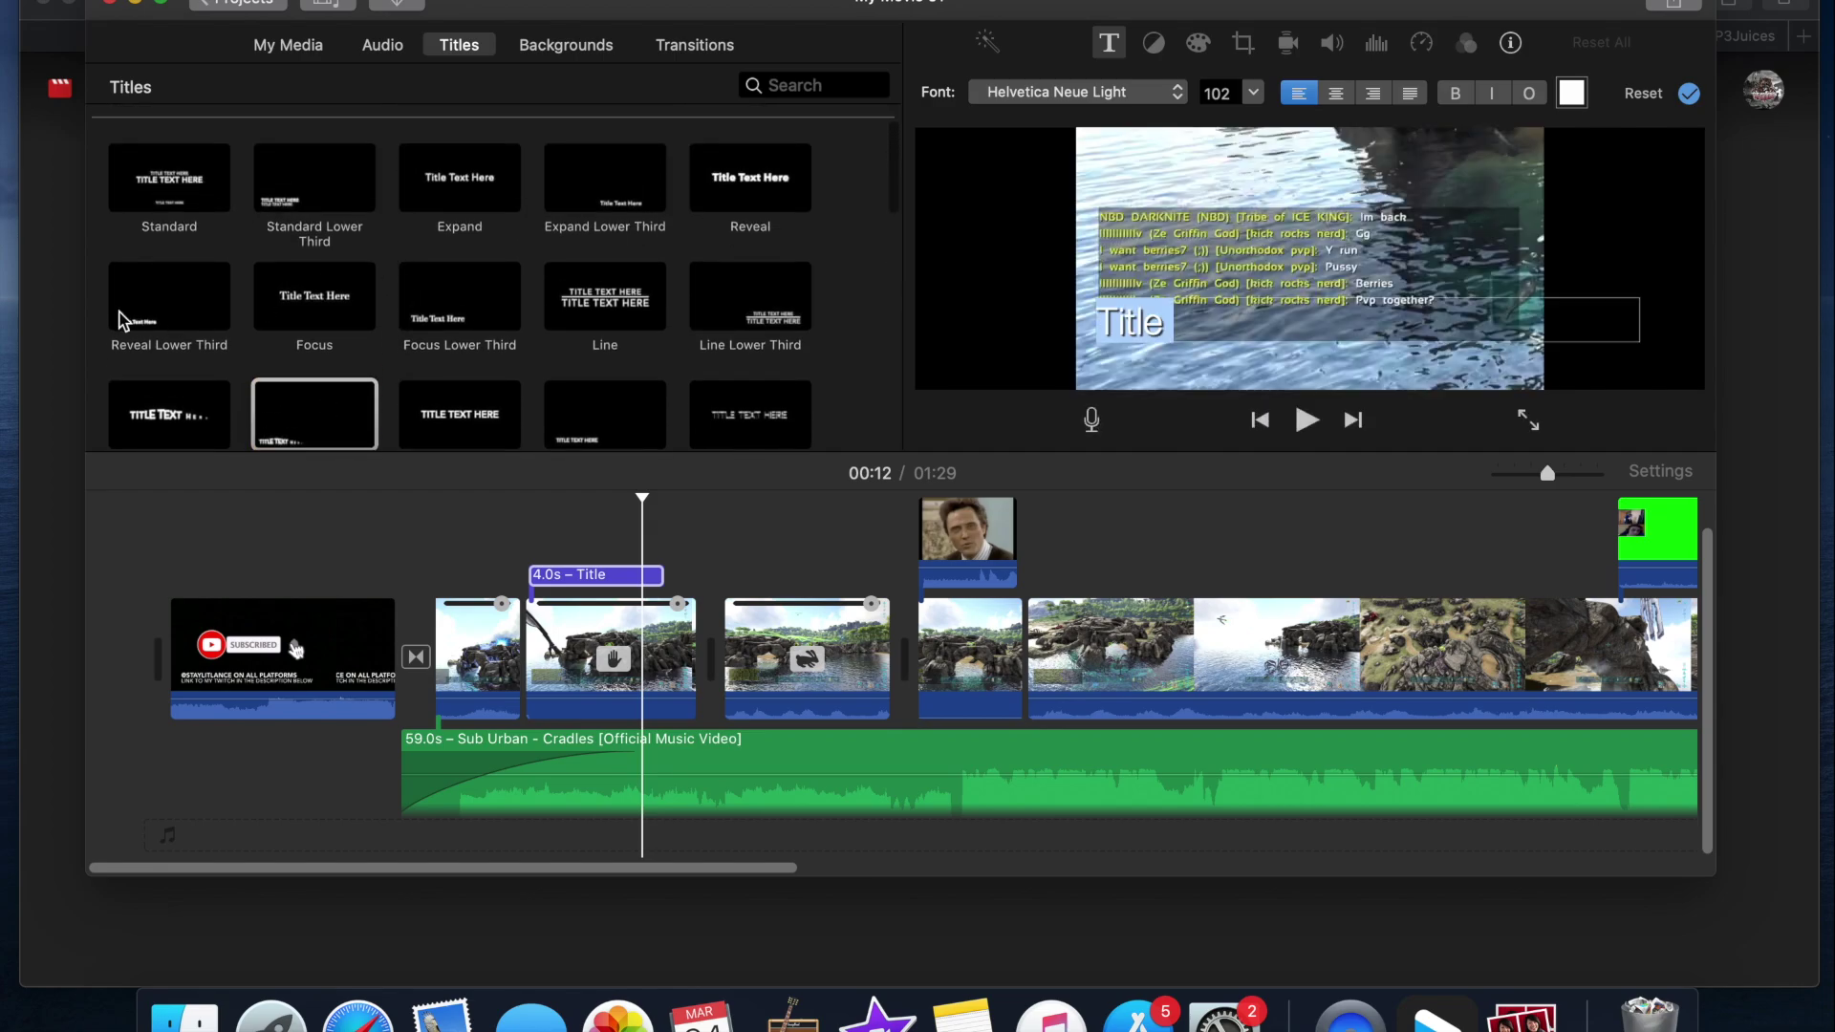
drag(184, 304, 721, 577)
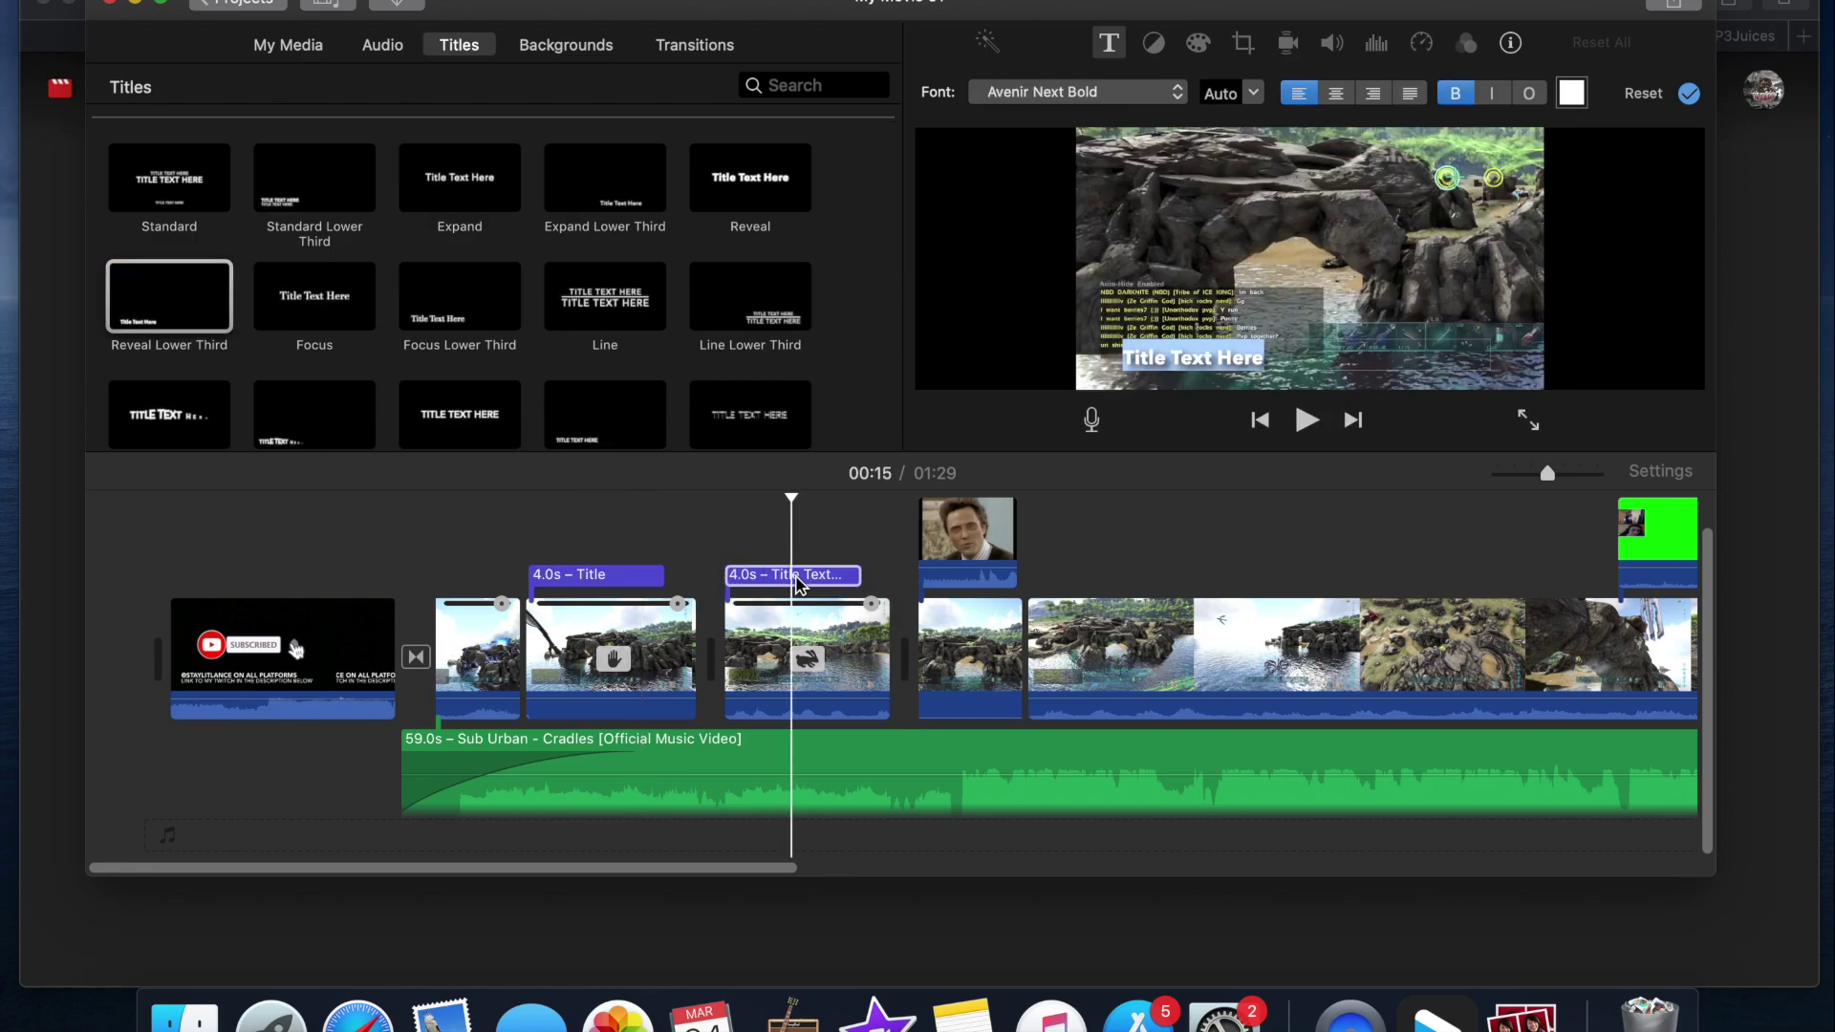
click(830, 576)
click(722, 547)
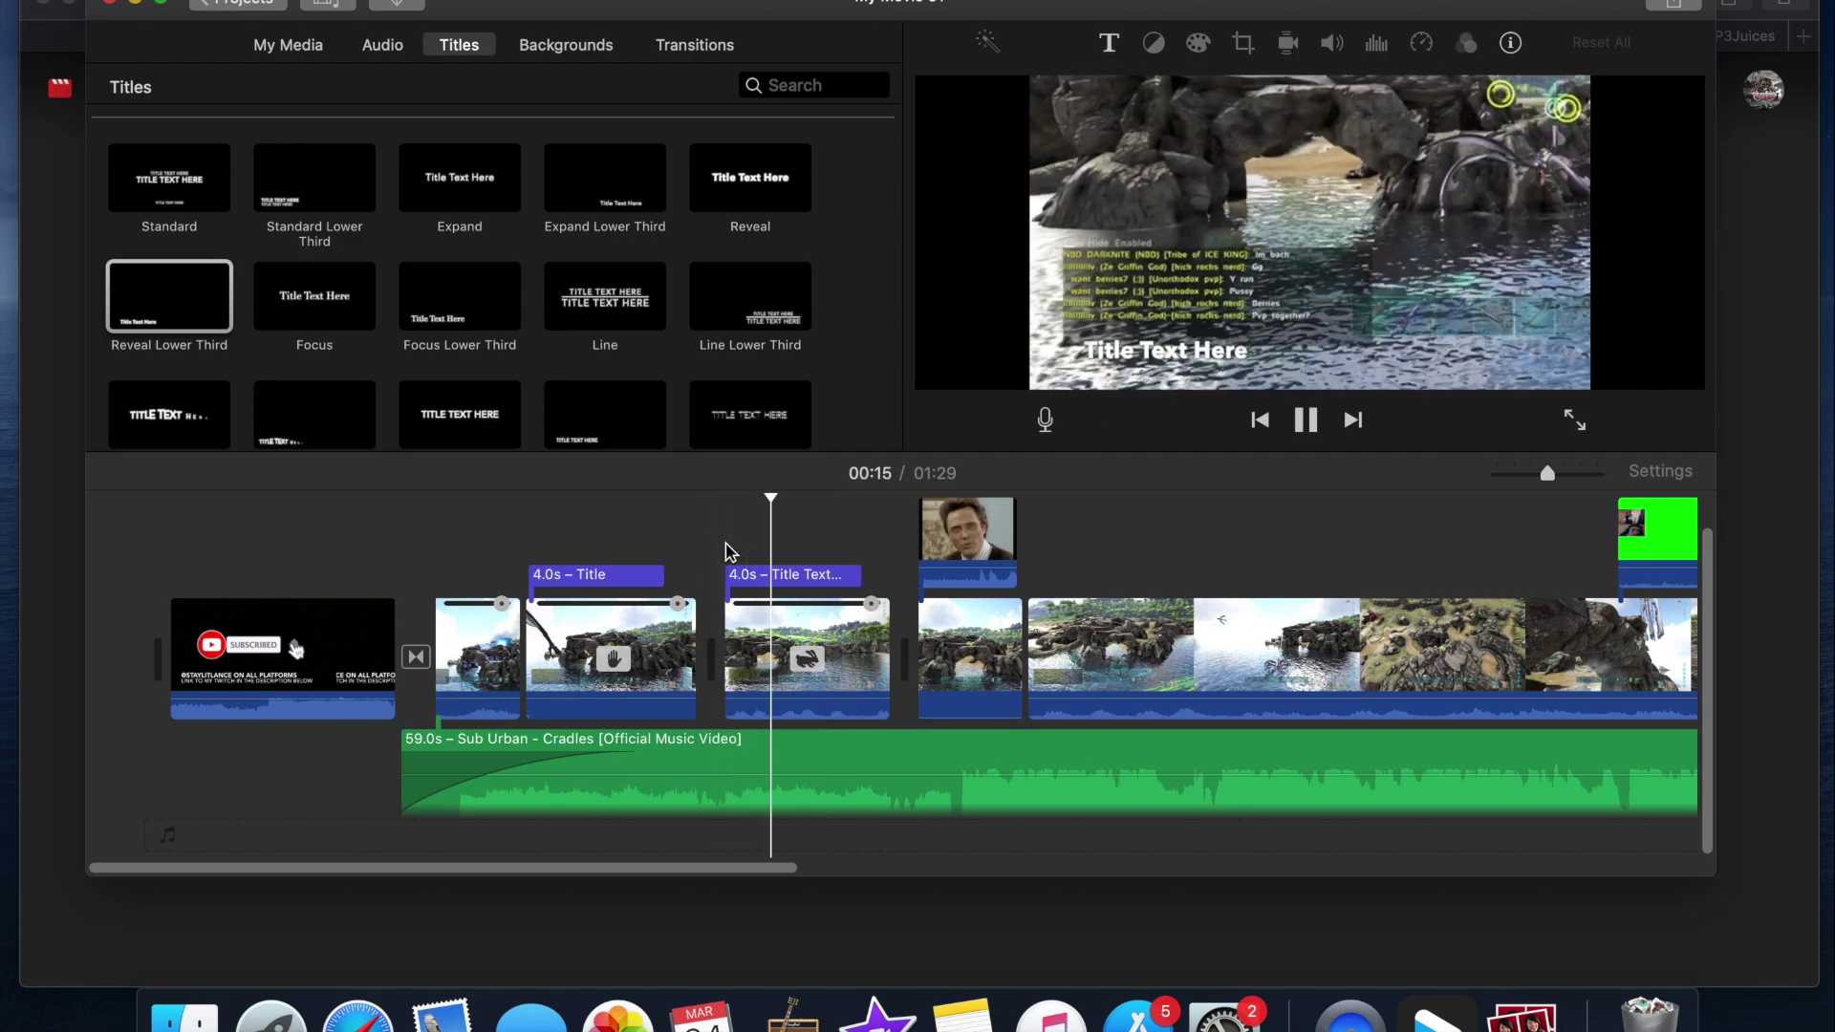
key(space)
Step: Extend the Reveal Lower Third title to 9.6 s so it runs past the meme clip, and play it back
click(789, 575)
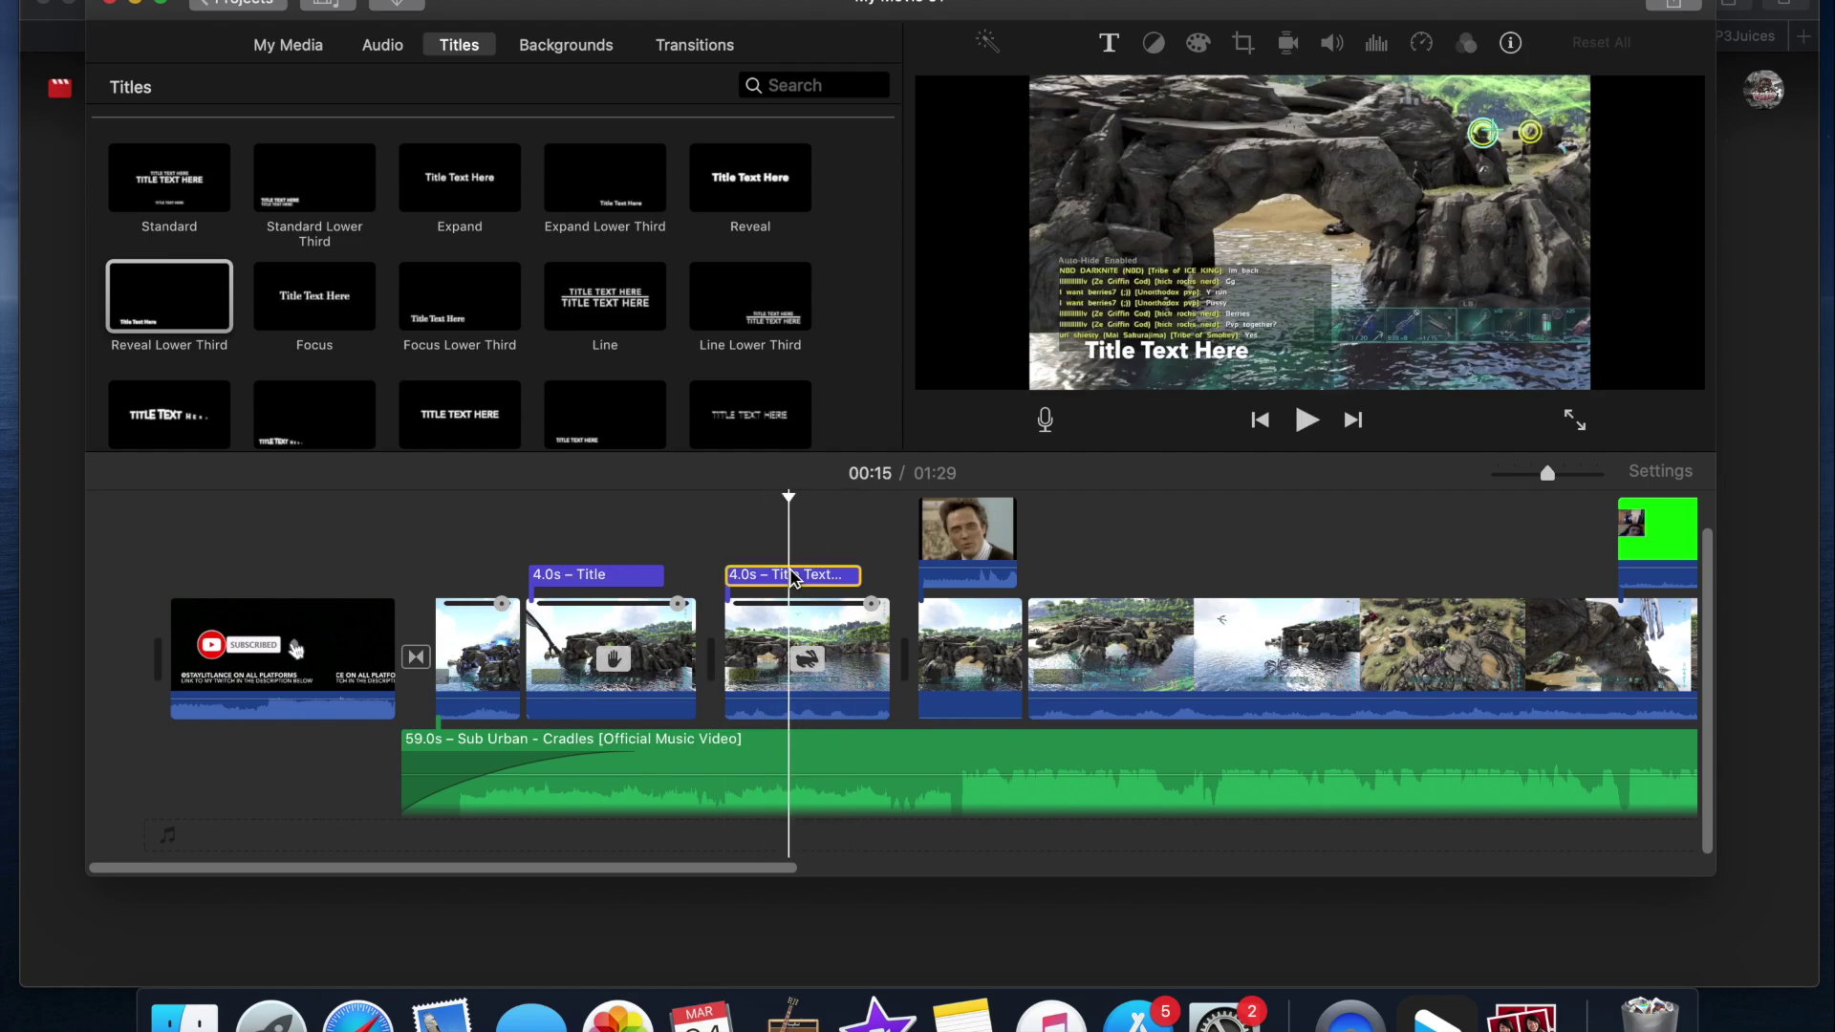
drag(853, 573, 1086, 551)
key(space)
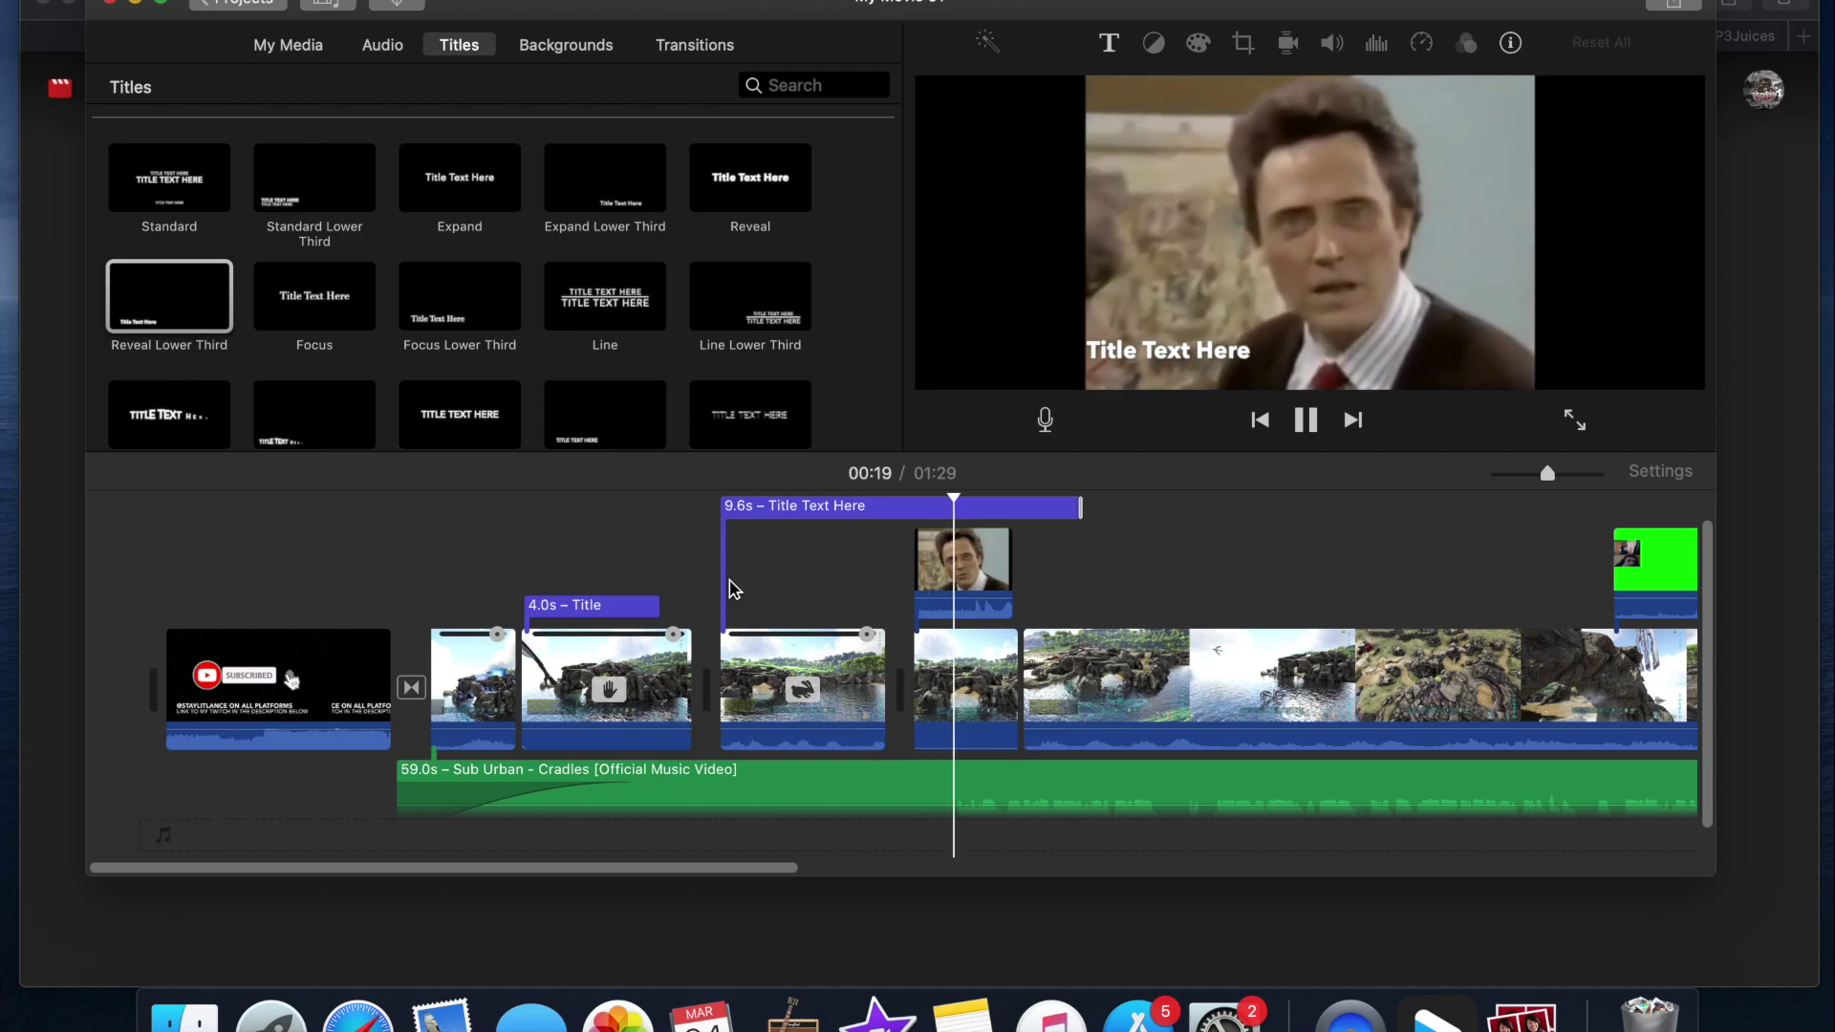
key(space)
Step: Set the extended title's font to Avenir Next Heavy at size 80
click(854, 511)
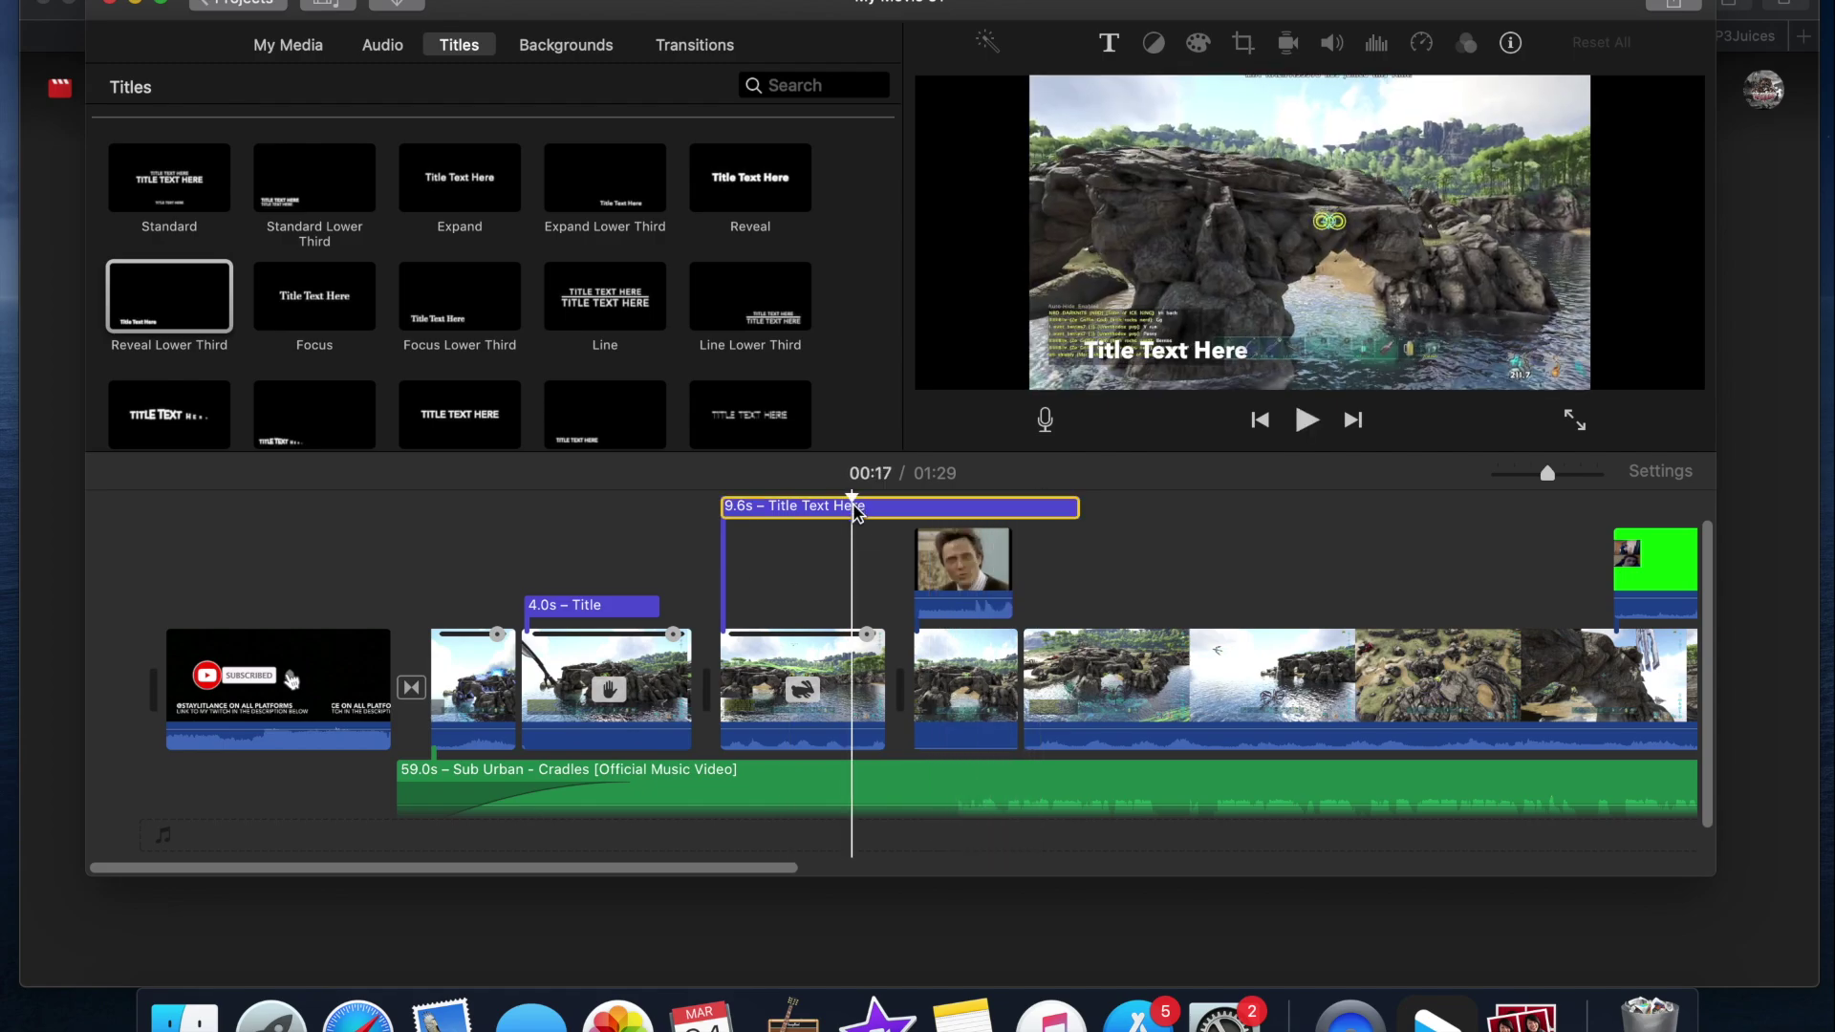
double_click(868, 506)
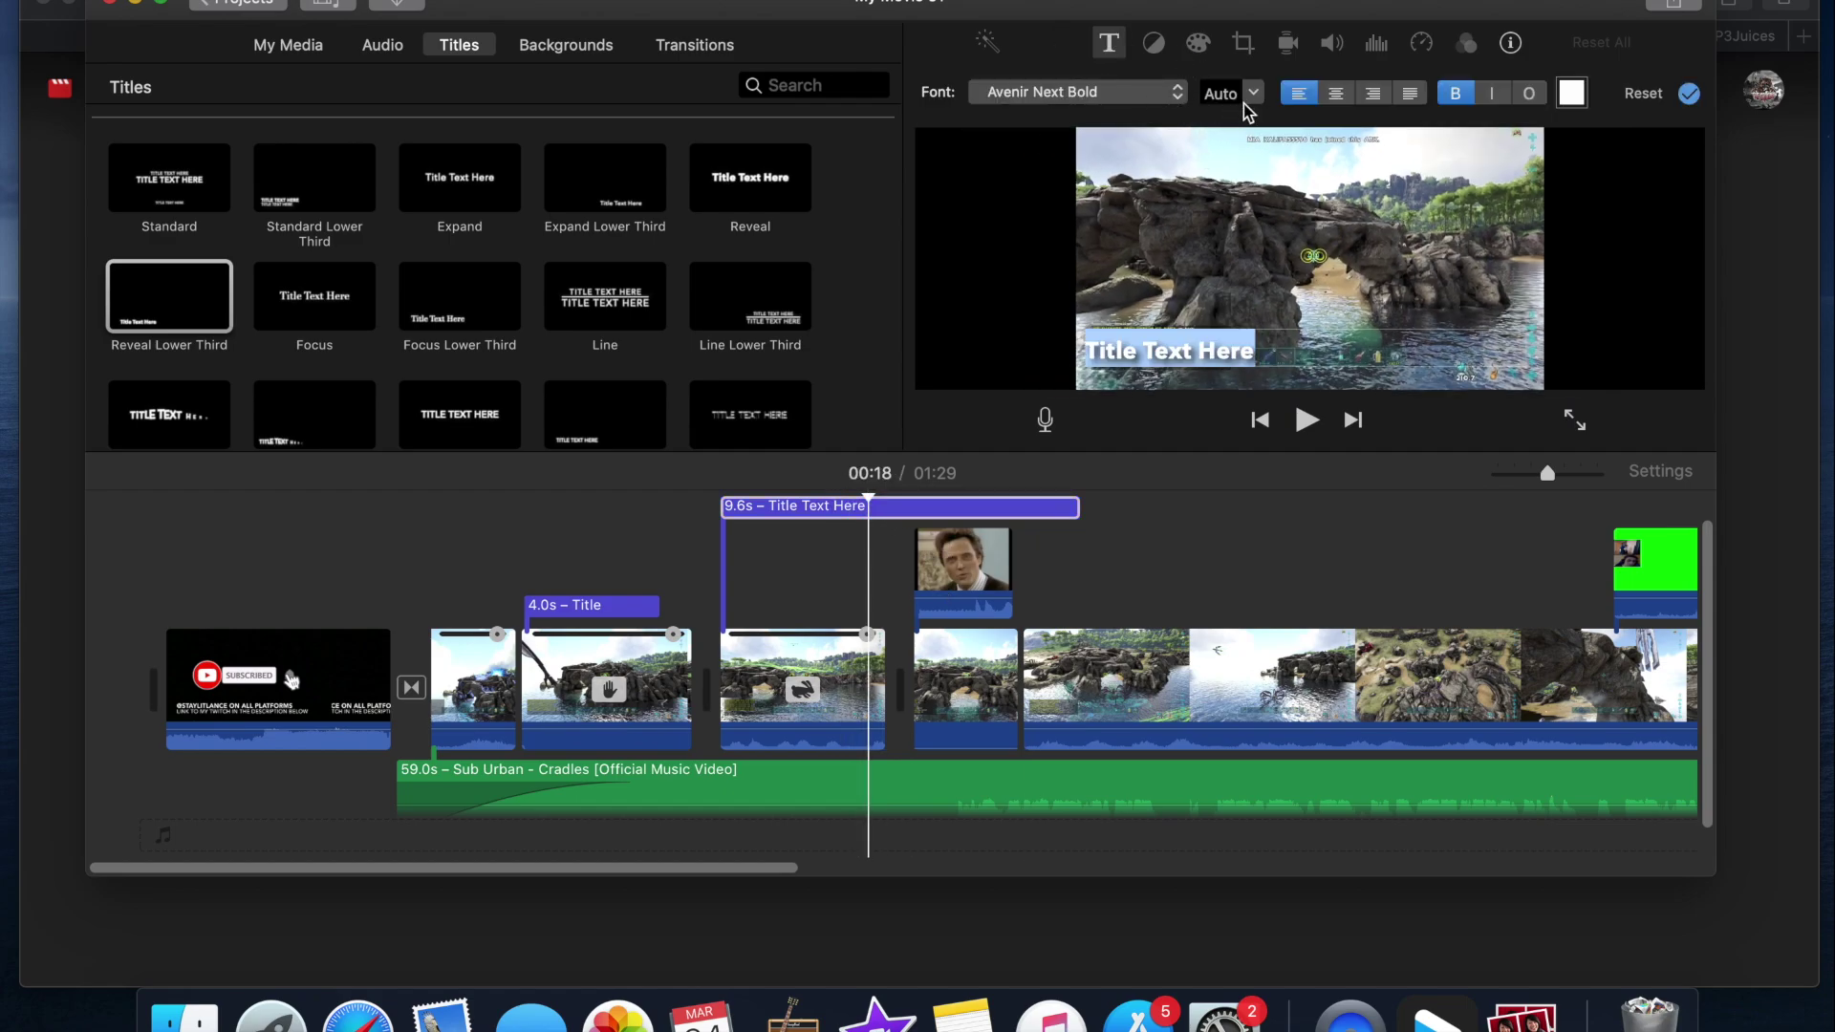
click(1246, 97)
click(1233, 204)
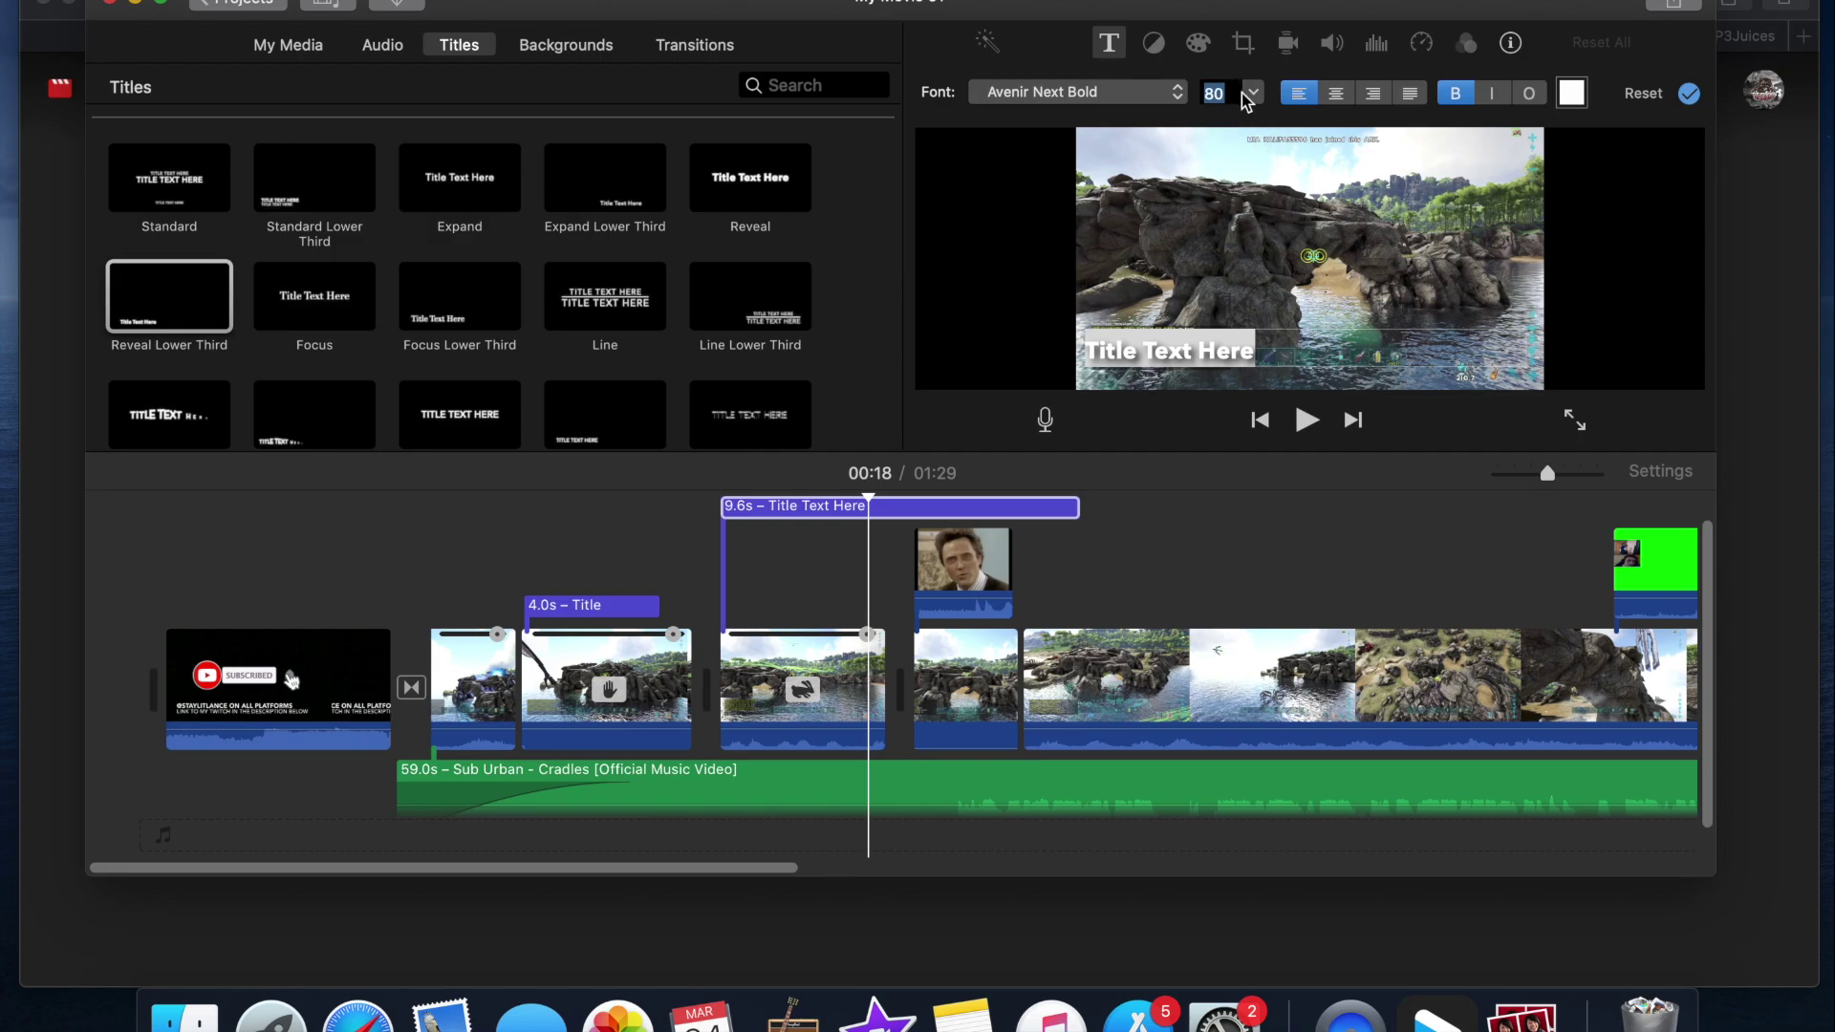
click(1134, 95)
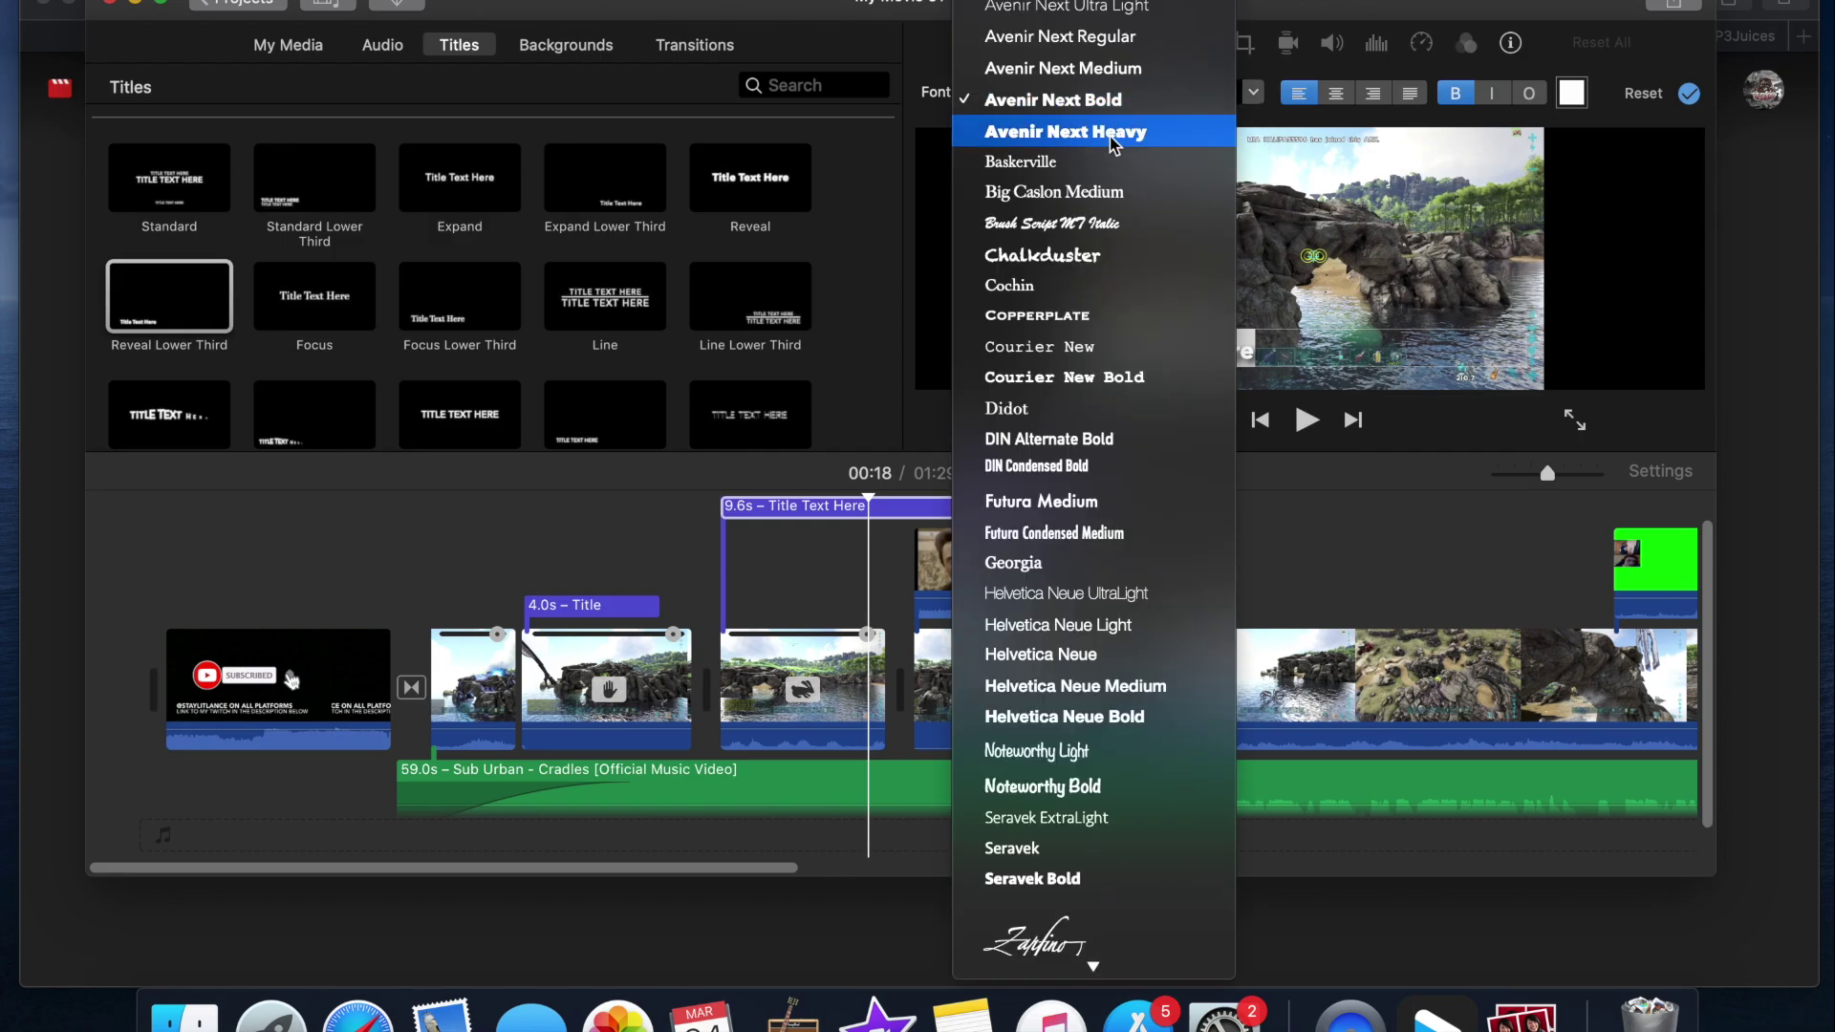
click(1113, 134)
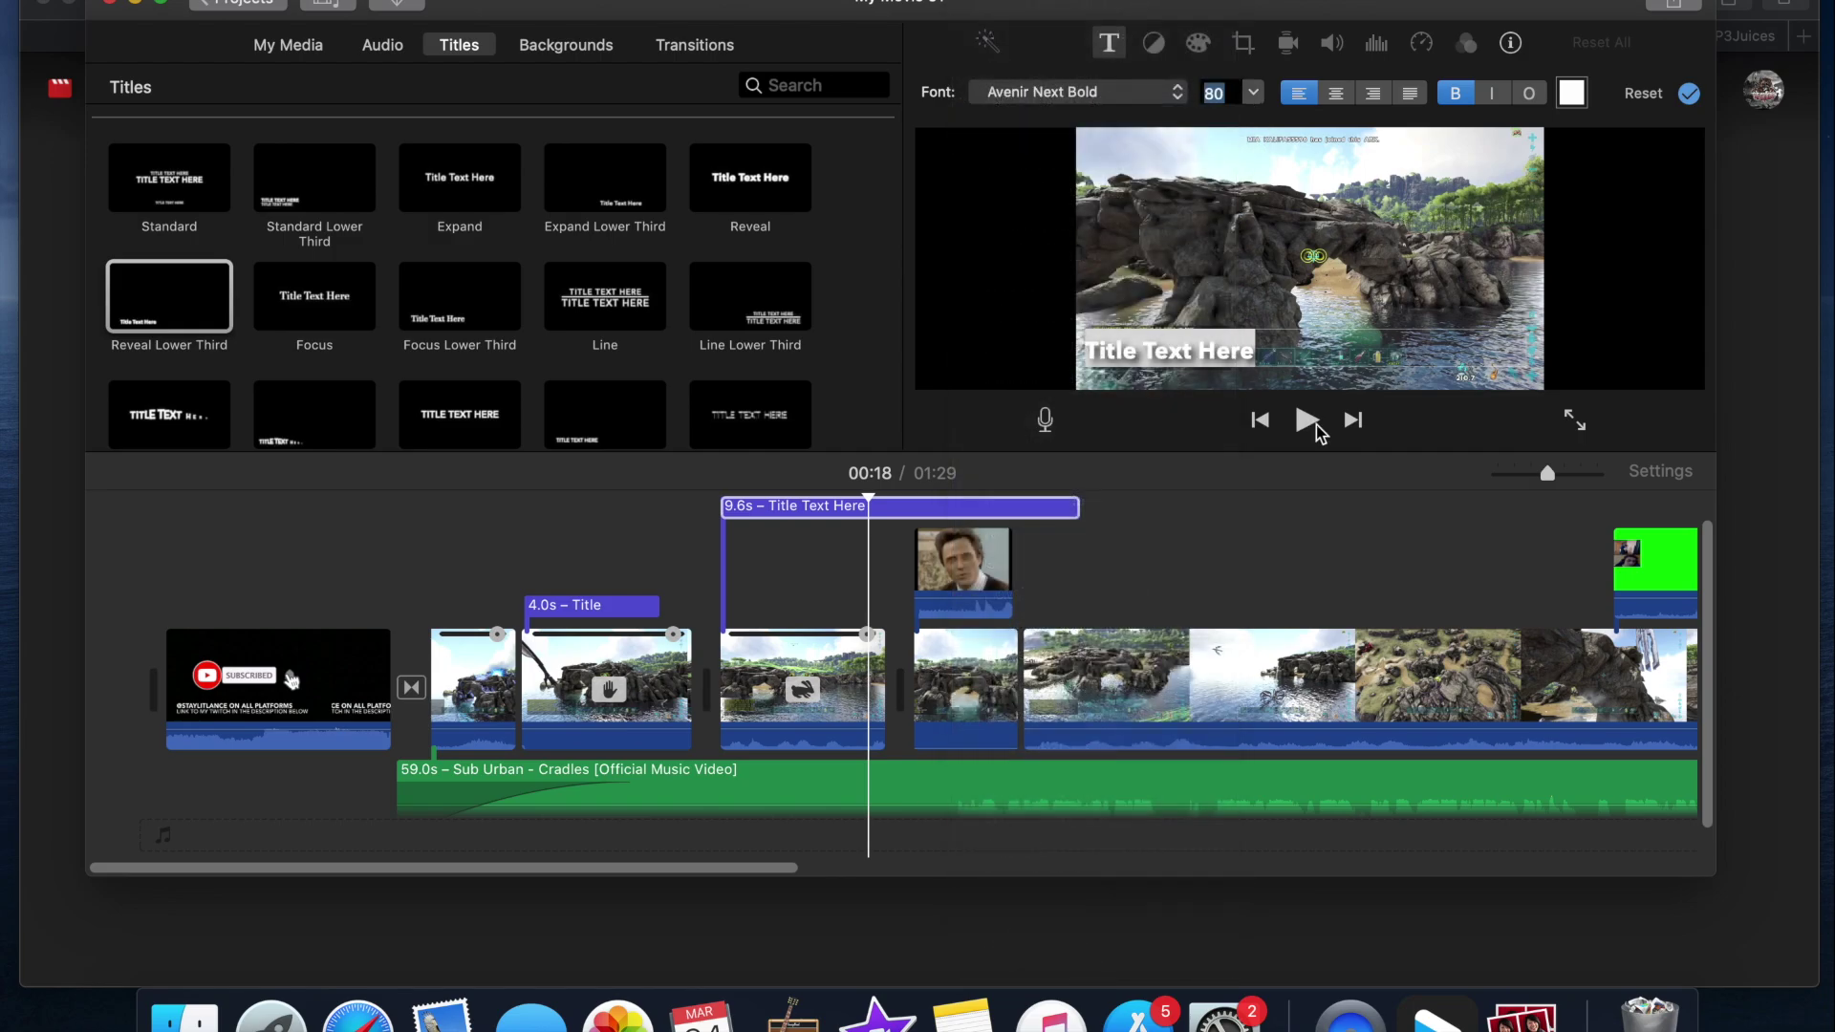
Step: Apply outline and italic styling to the title text and center it
click(1526, 94)
click(1497, 96)
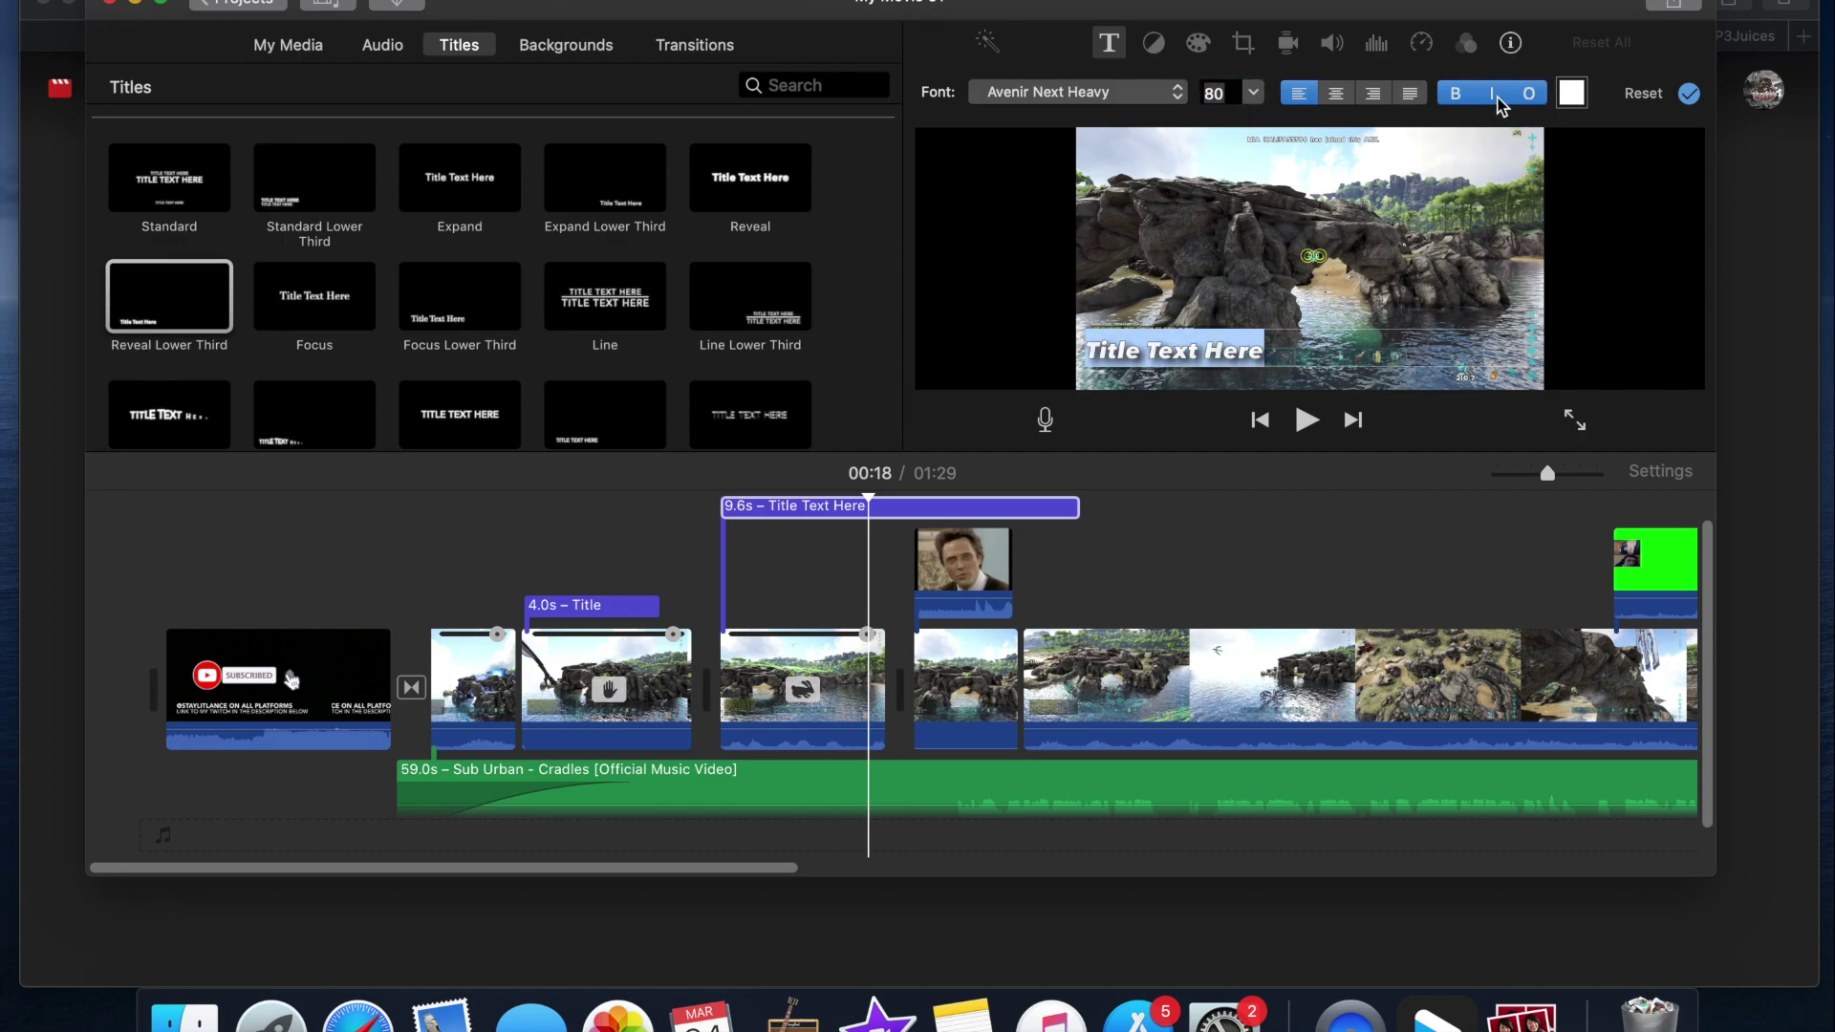
click(1336, 94)
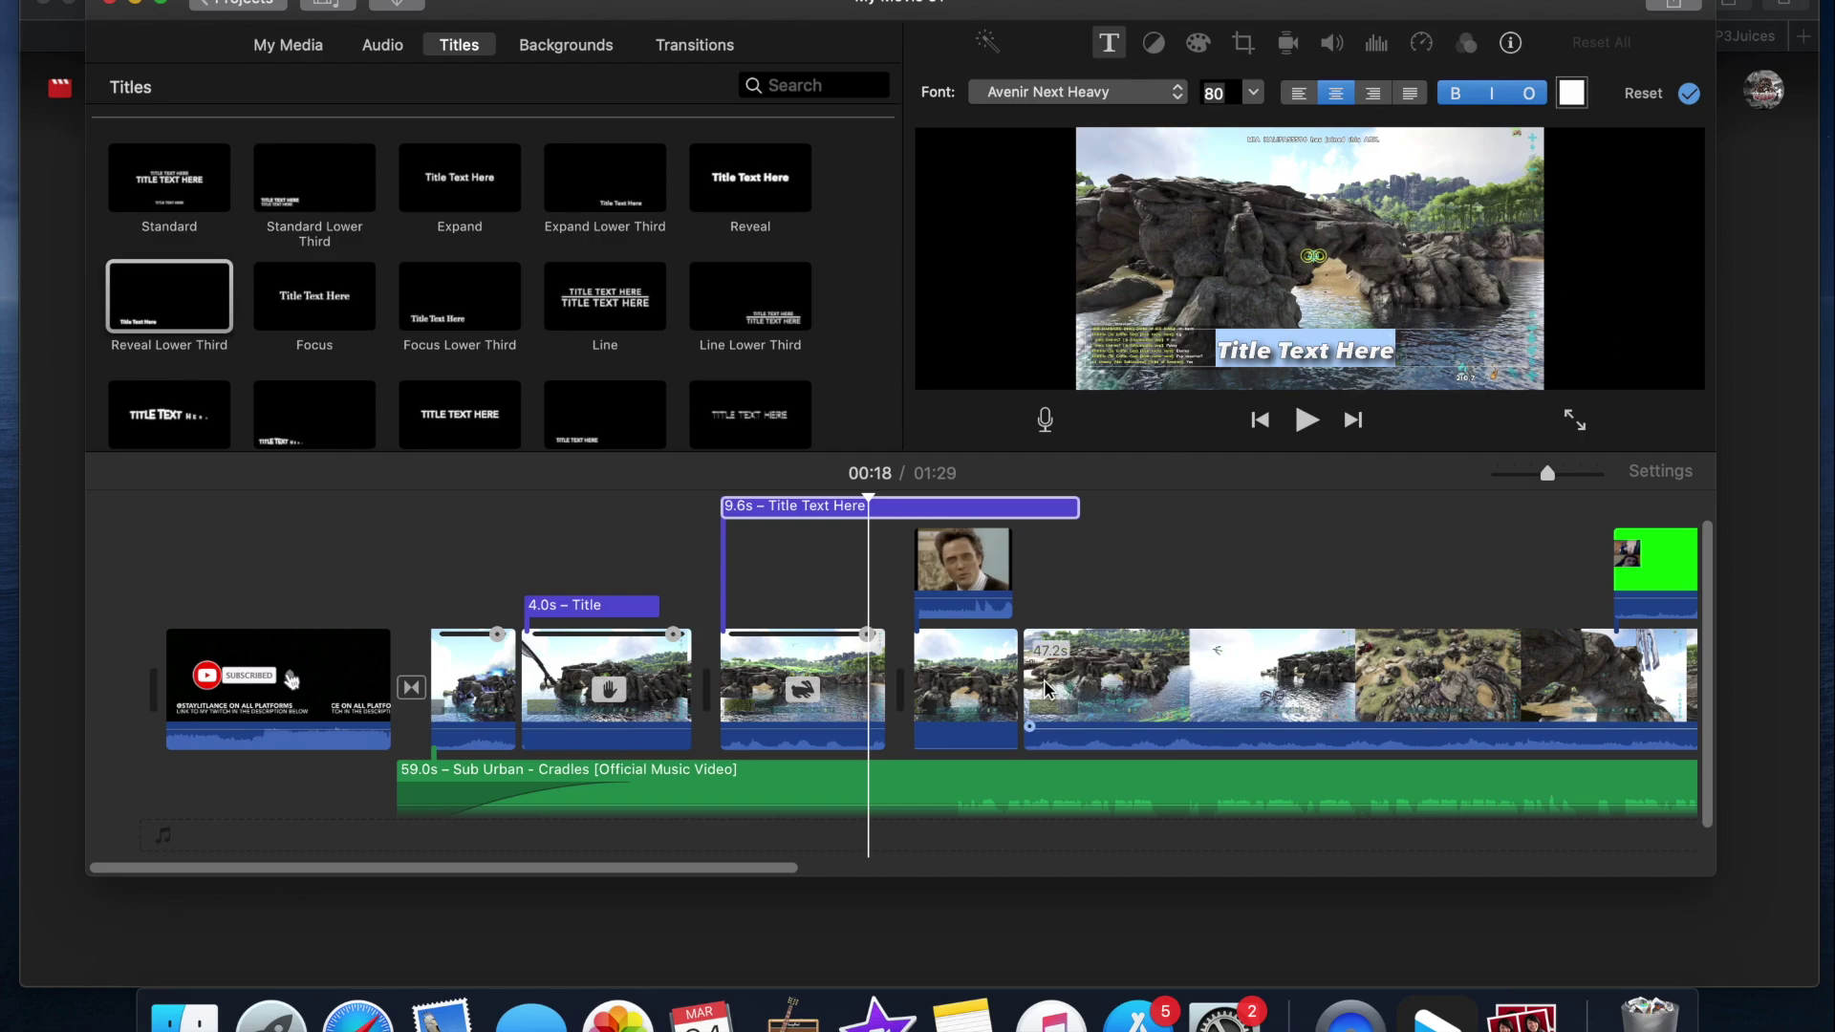
Step: Examine the arrangement of clips, overlays, titles and music along the timeline from the intro to the outro
scroll(1037, 686, right, 10)
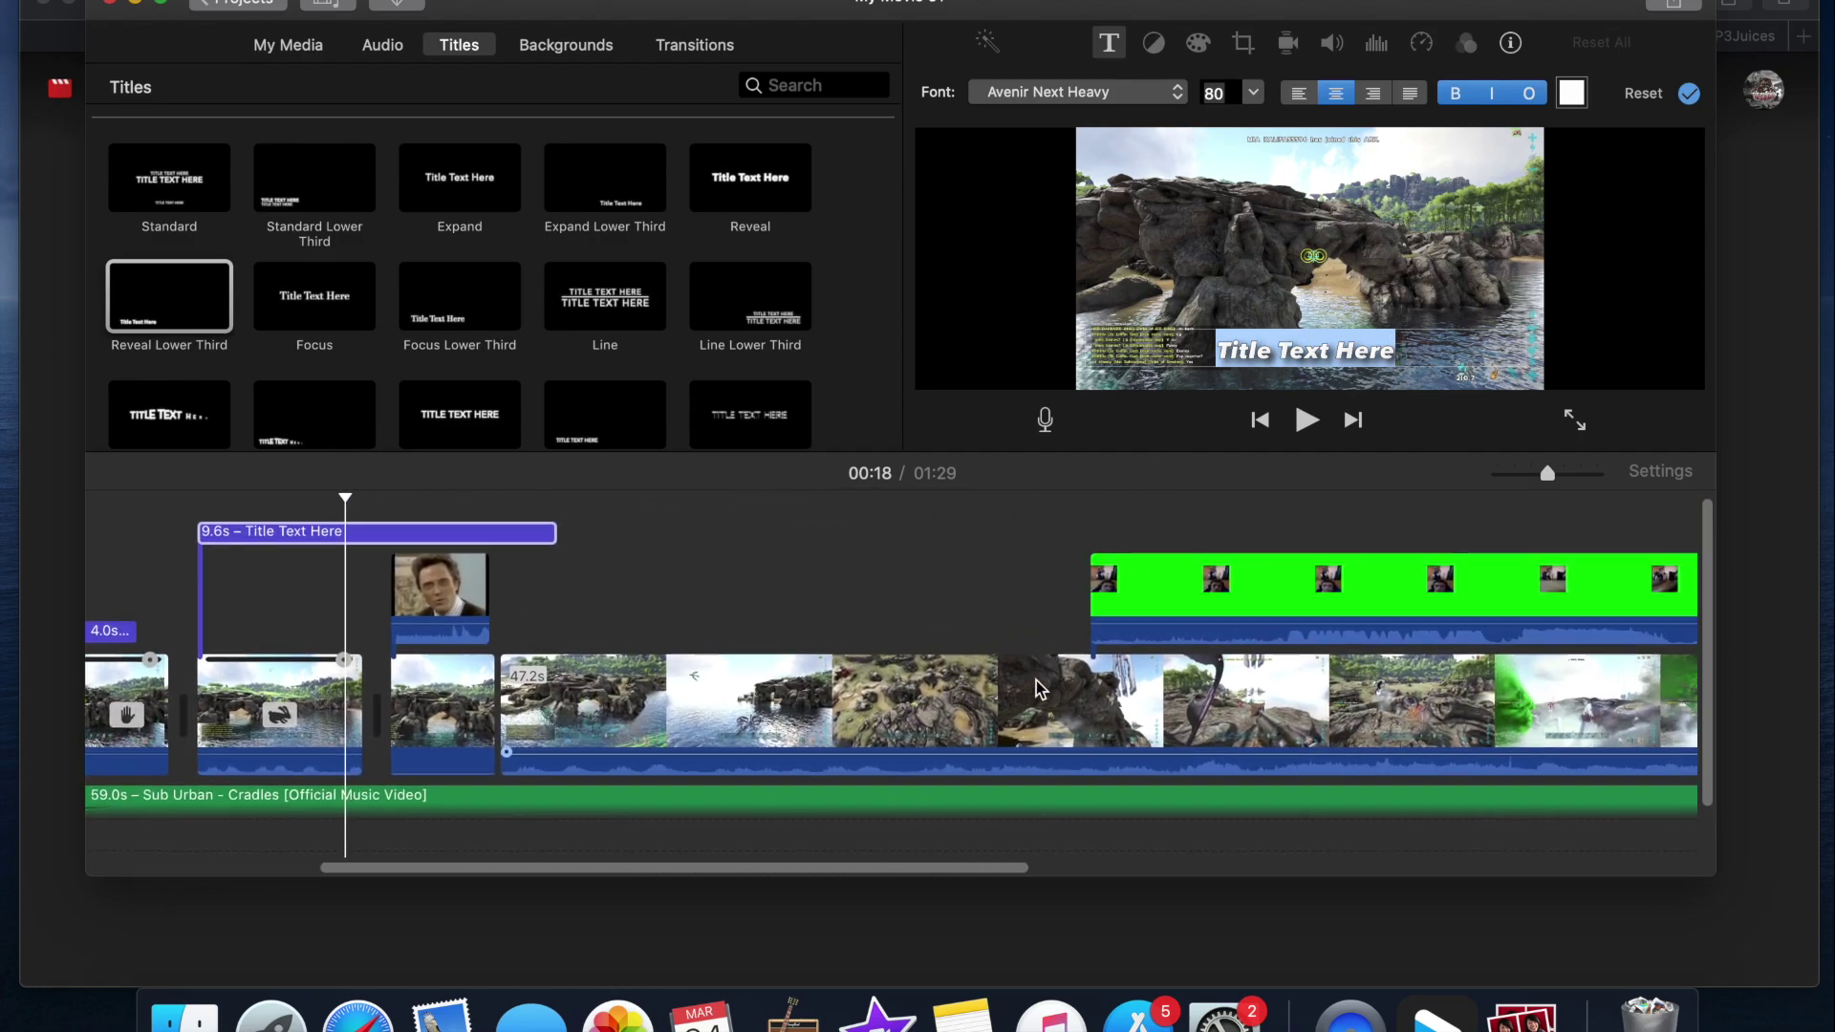
scroll(1037, 686, right, 12)
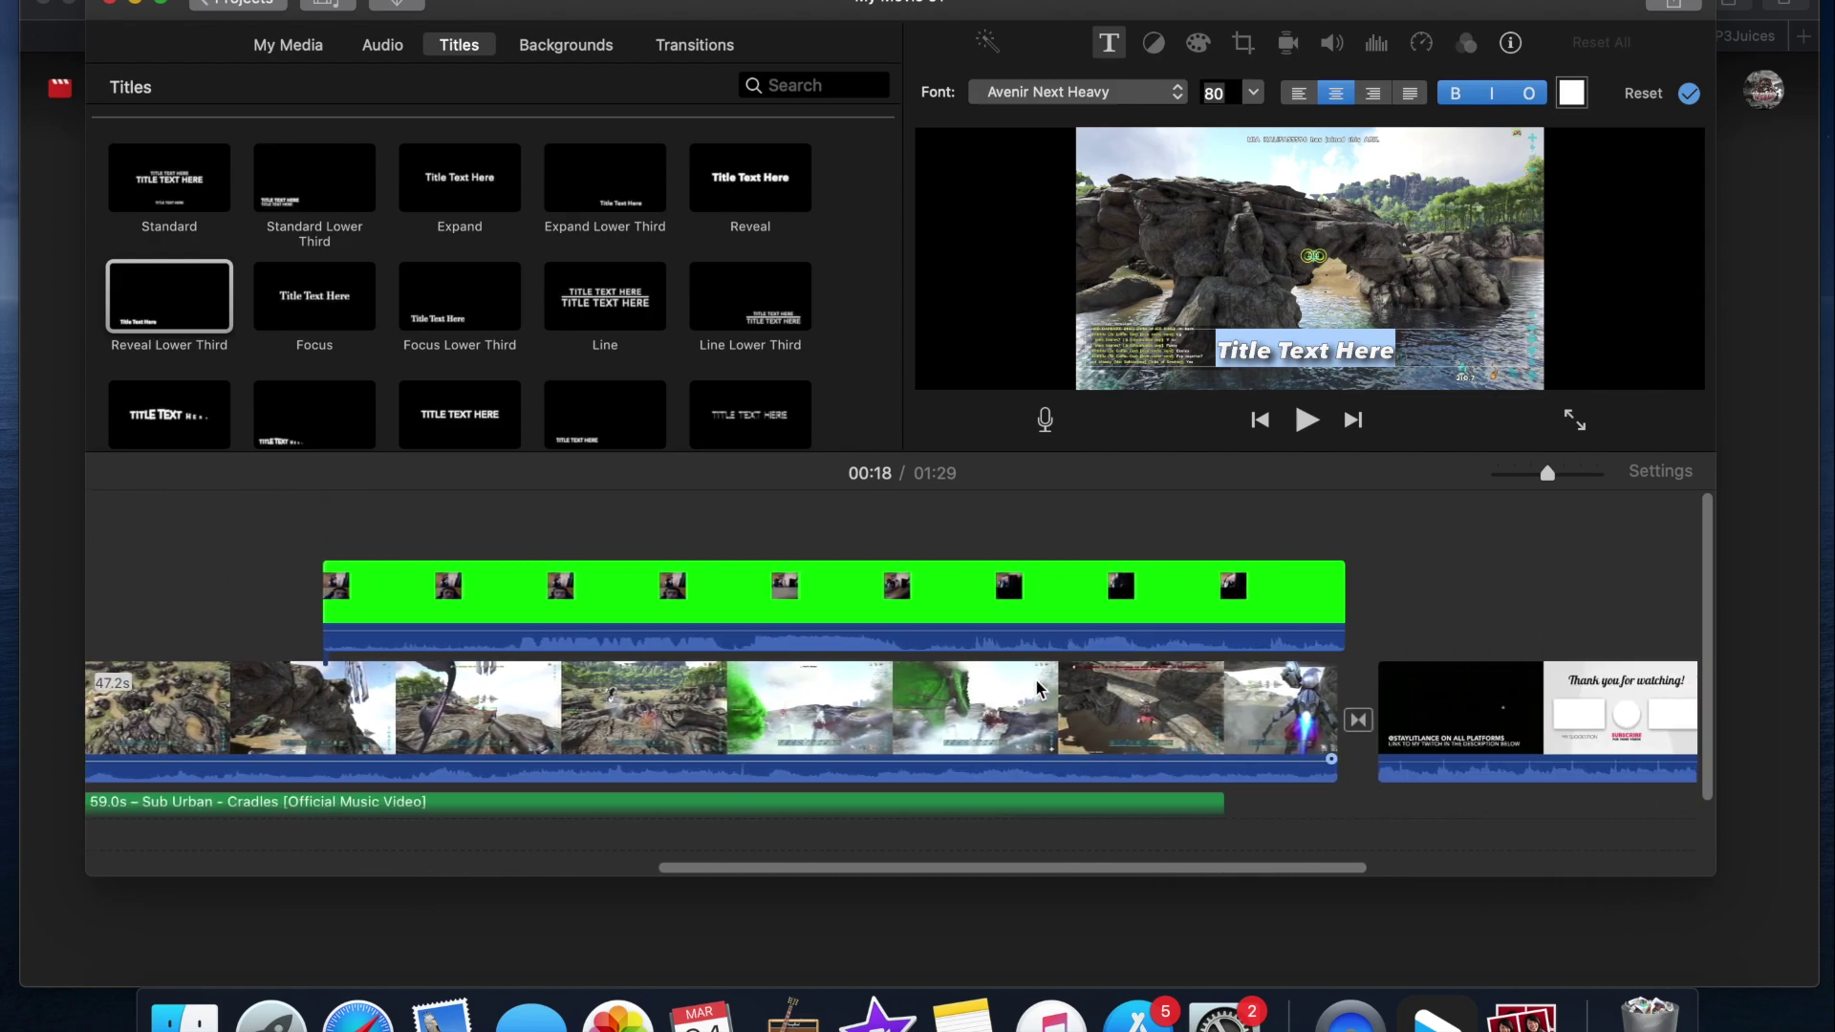
scroll(1037, 686, right, 2)
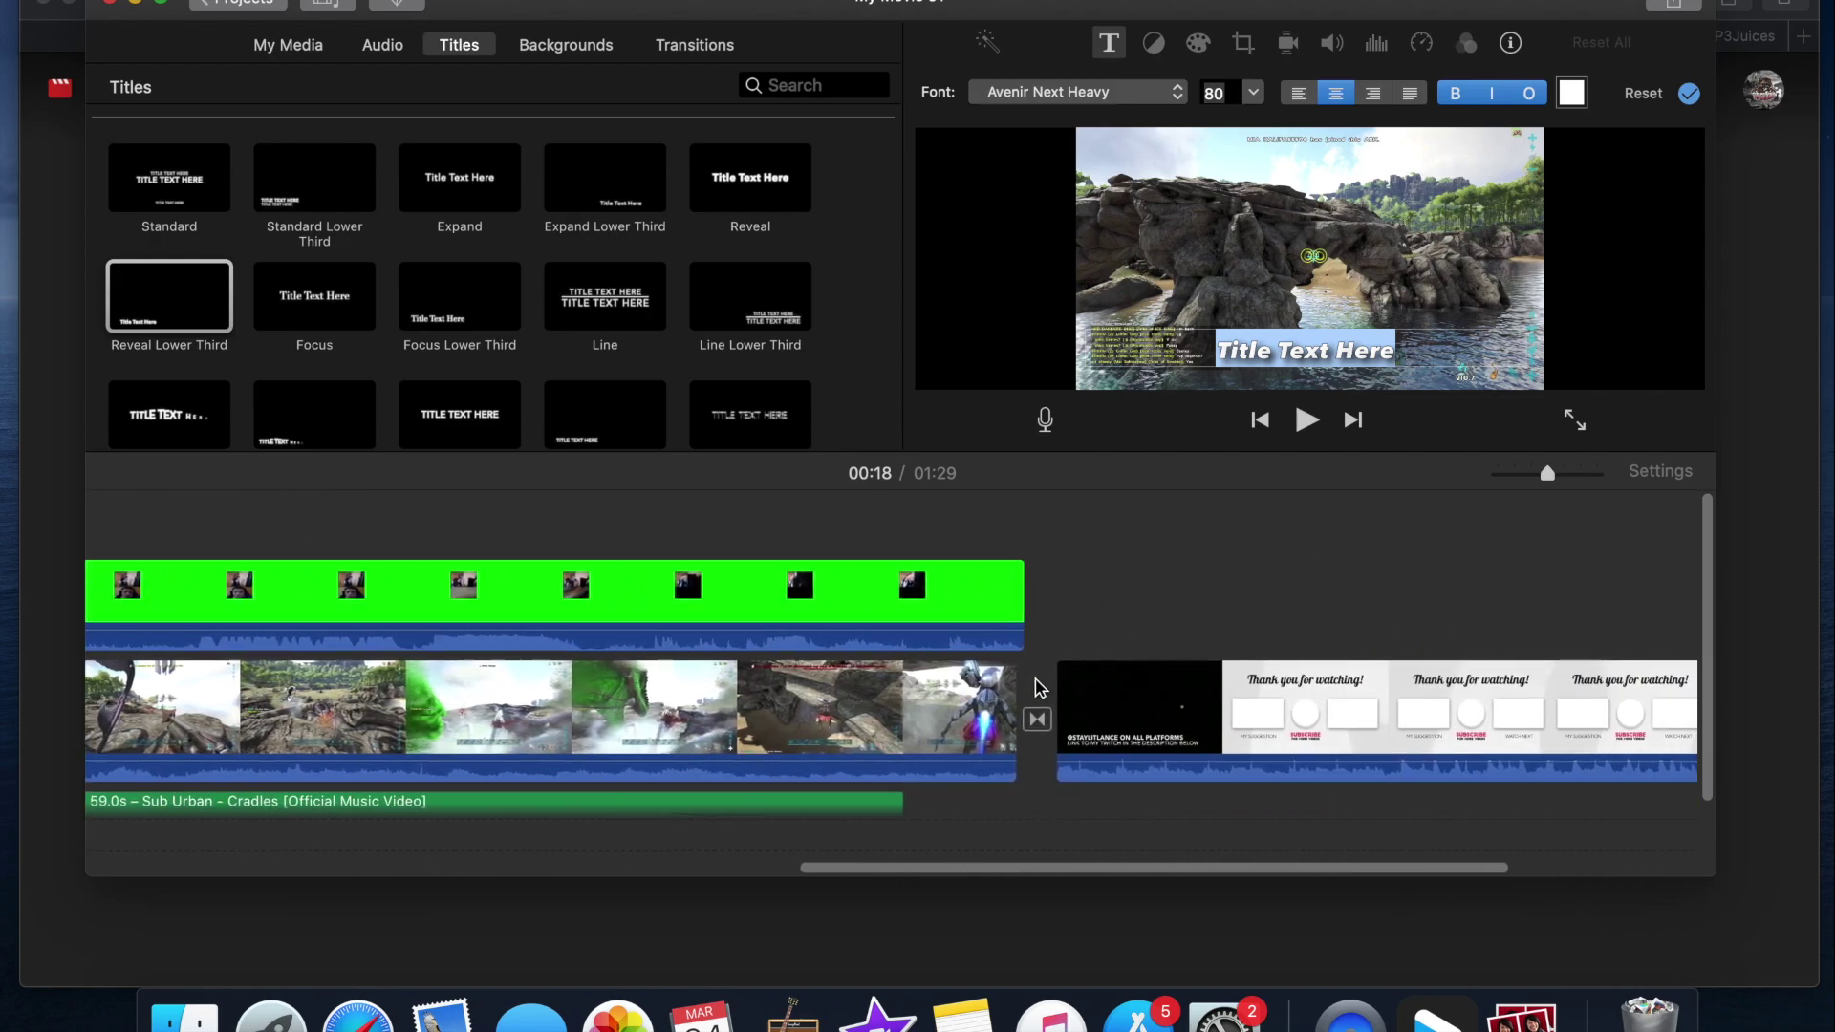
scroll(1036, 686, left, 5)
scroll(1037, 686, left, 15)
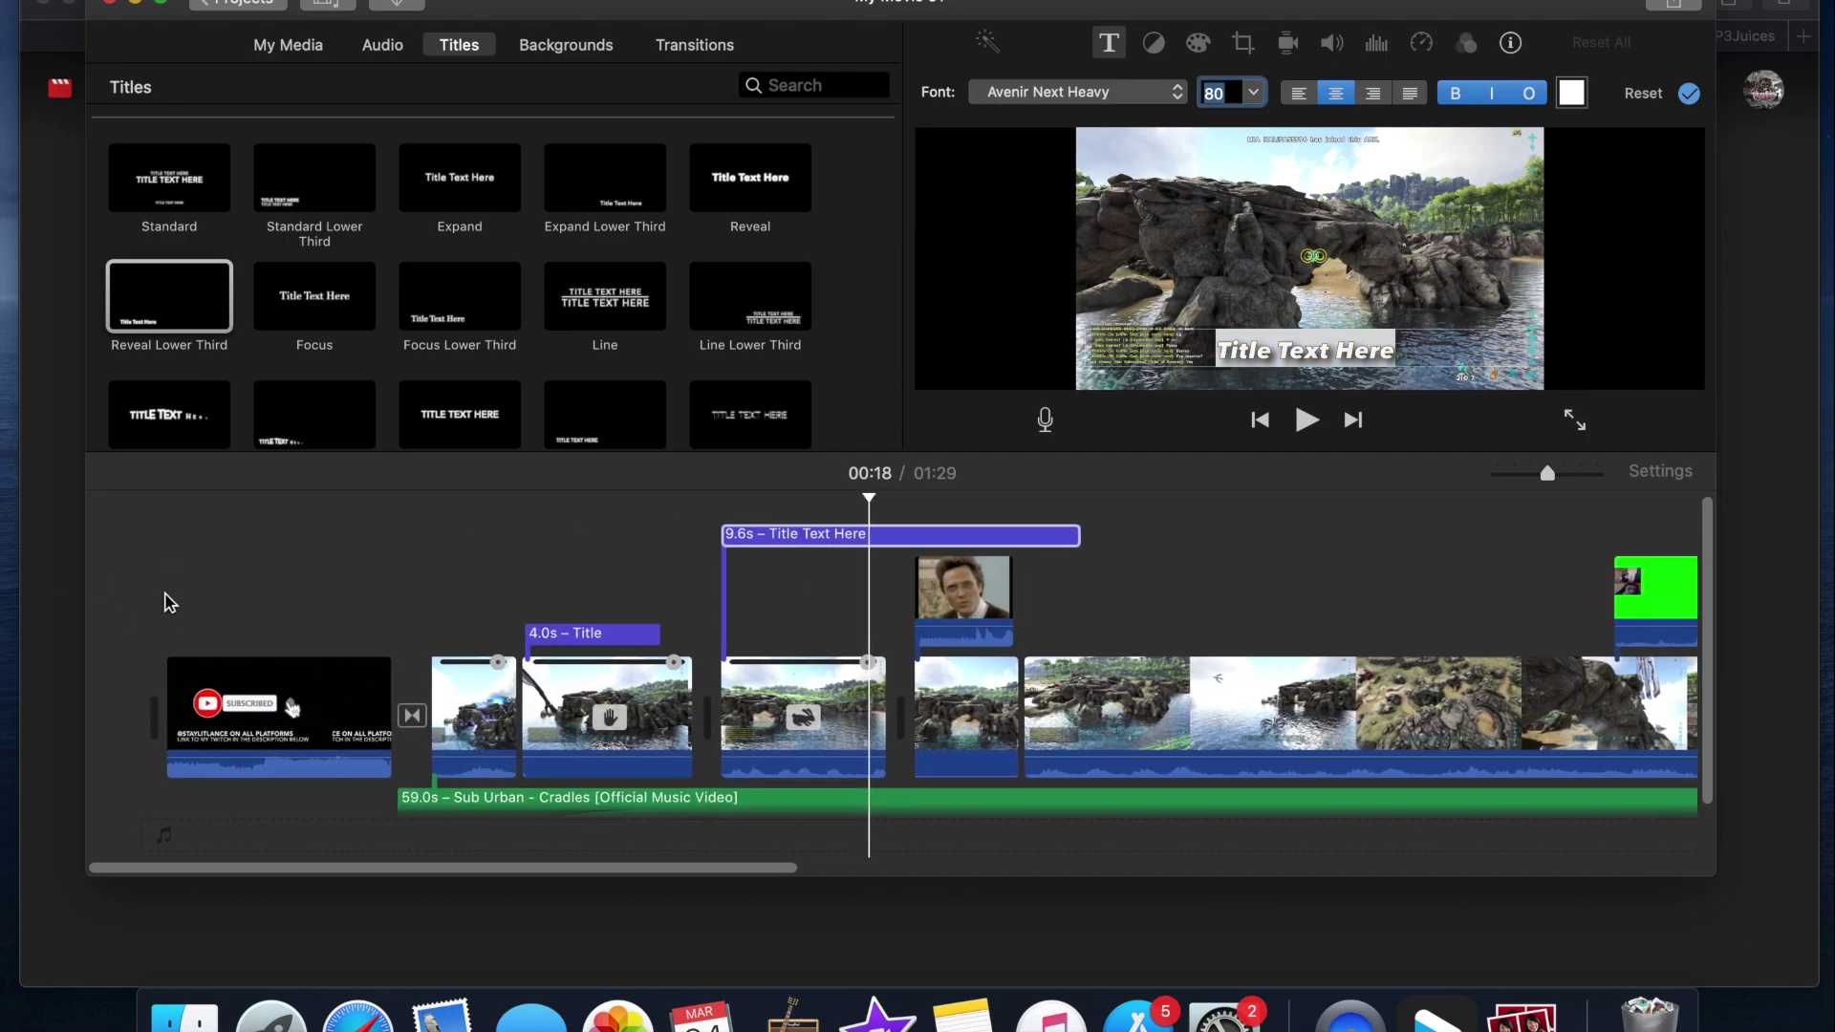
click(172, 602)
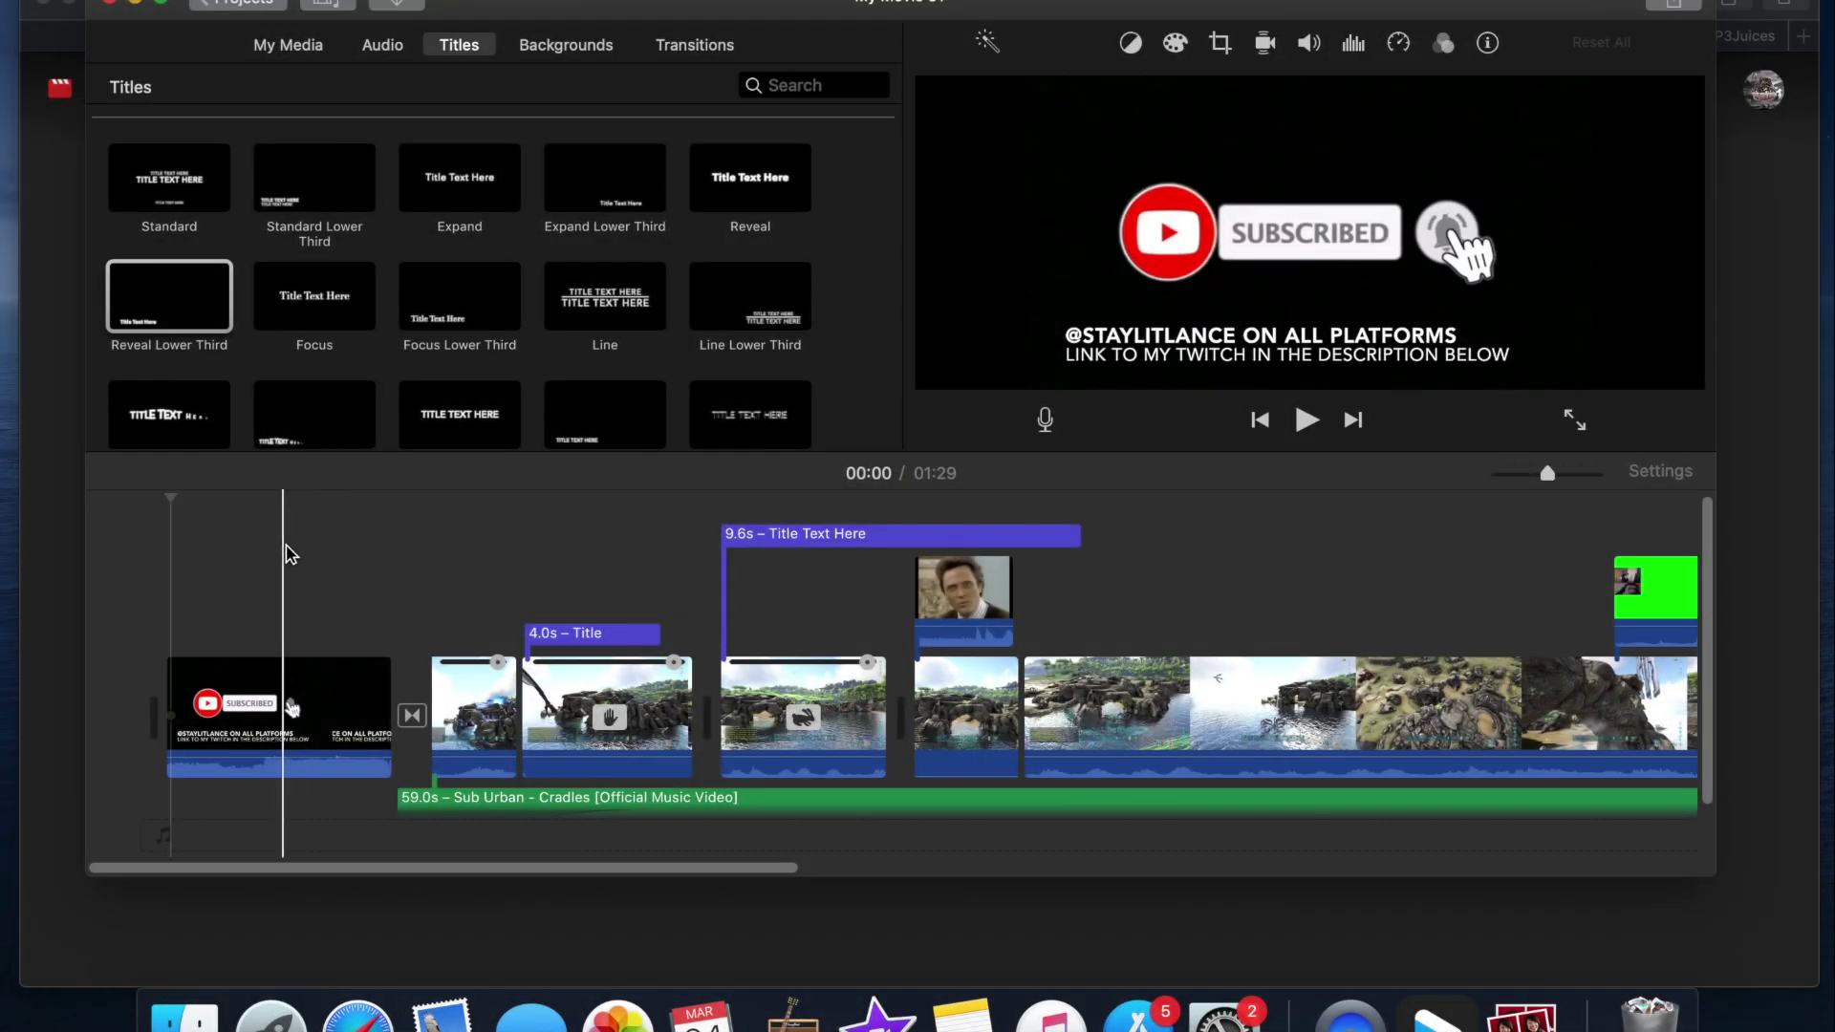
scroll(1211, 639, right, 10)
scroll(1212, 642, down, 2)
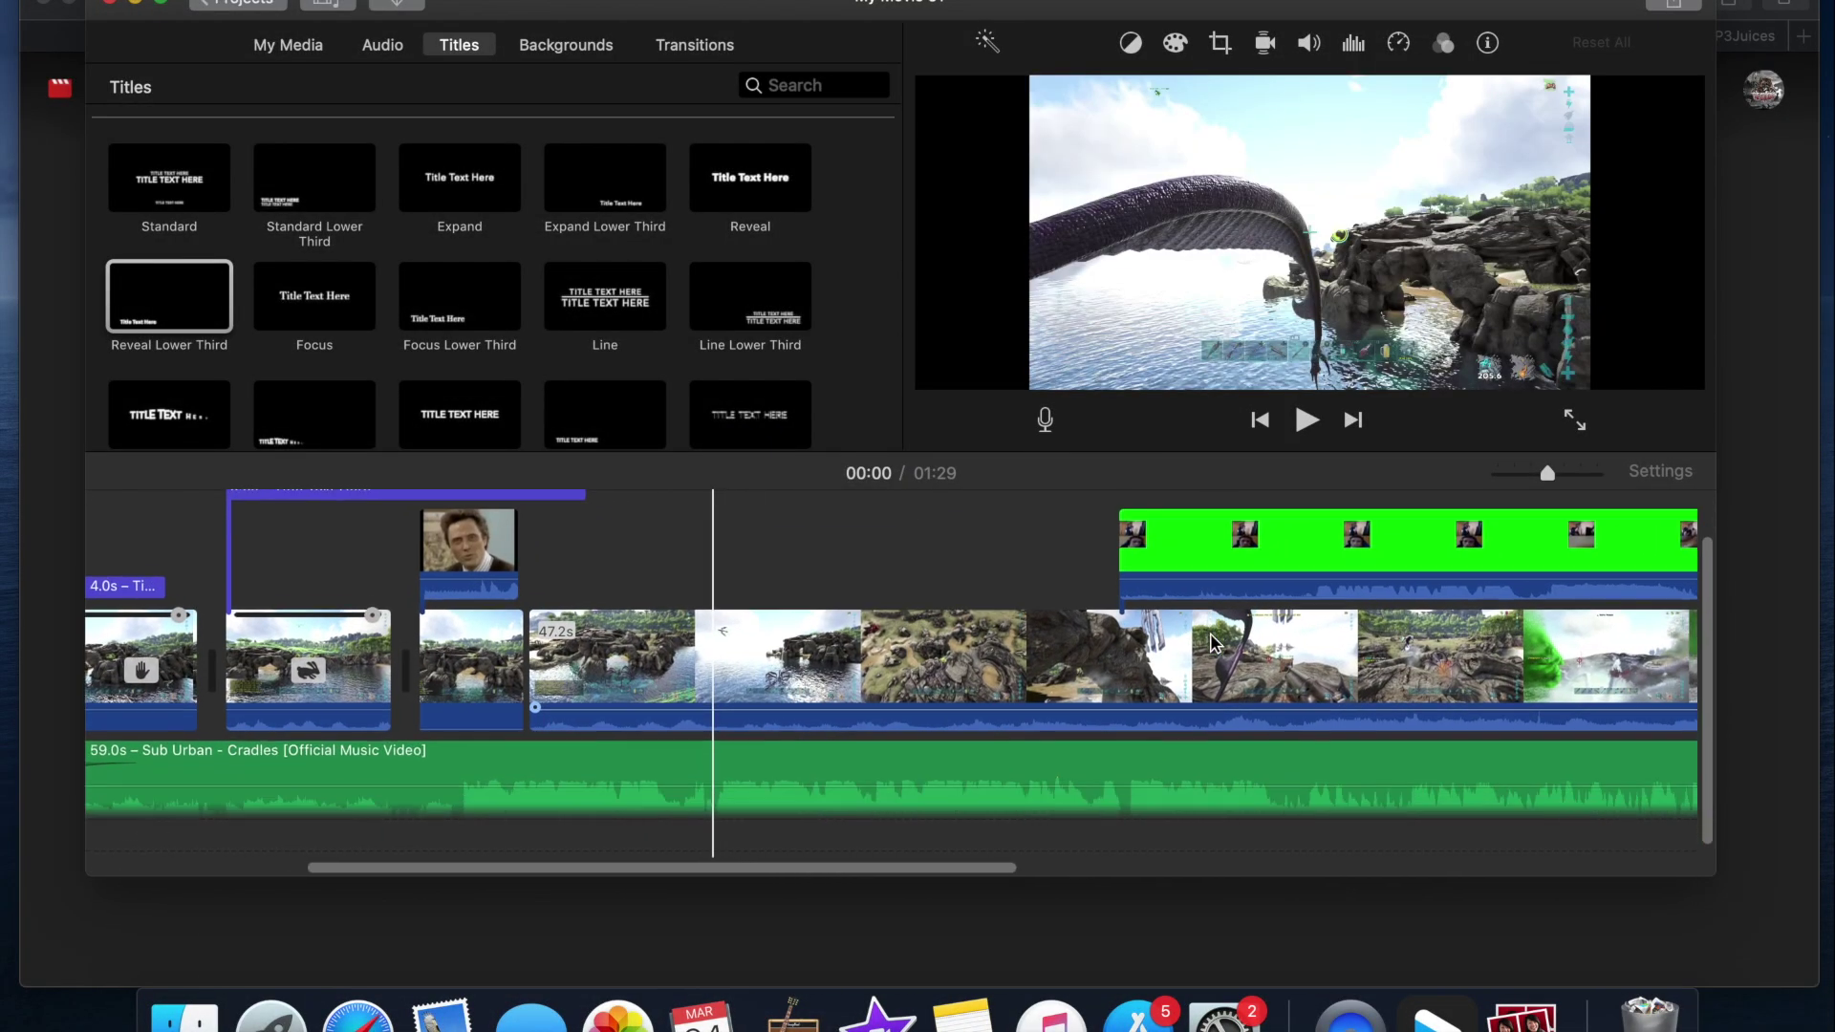
scroll(1212, 642, right, 10)
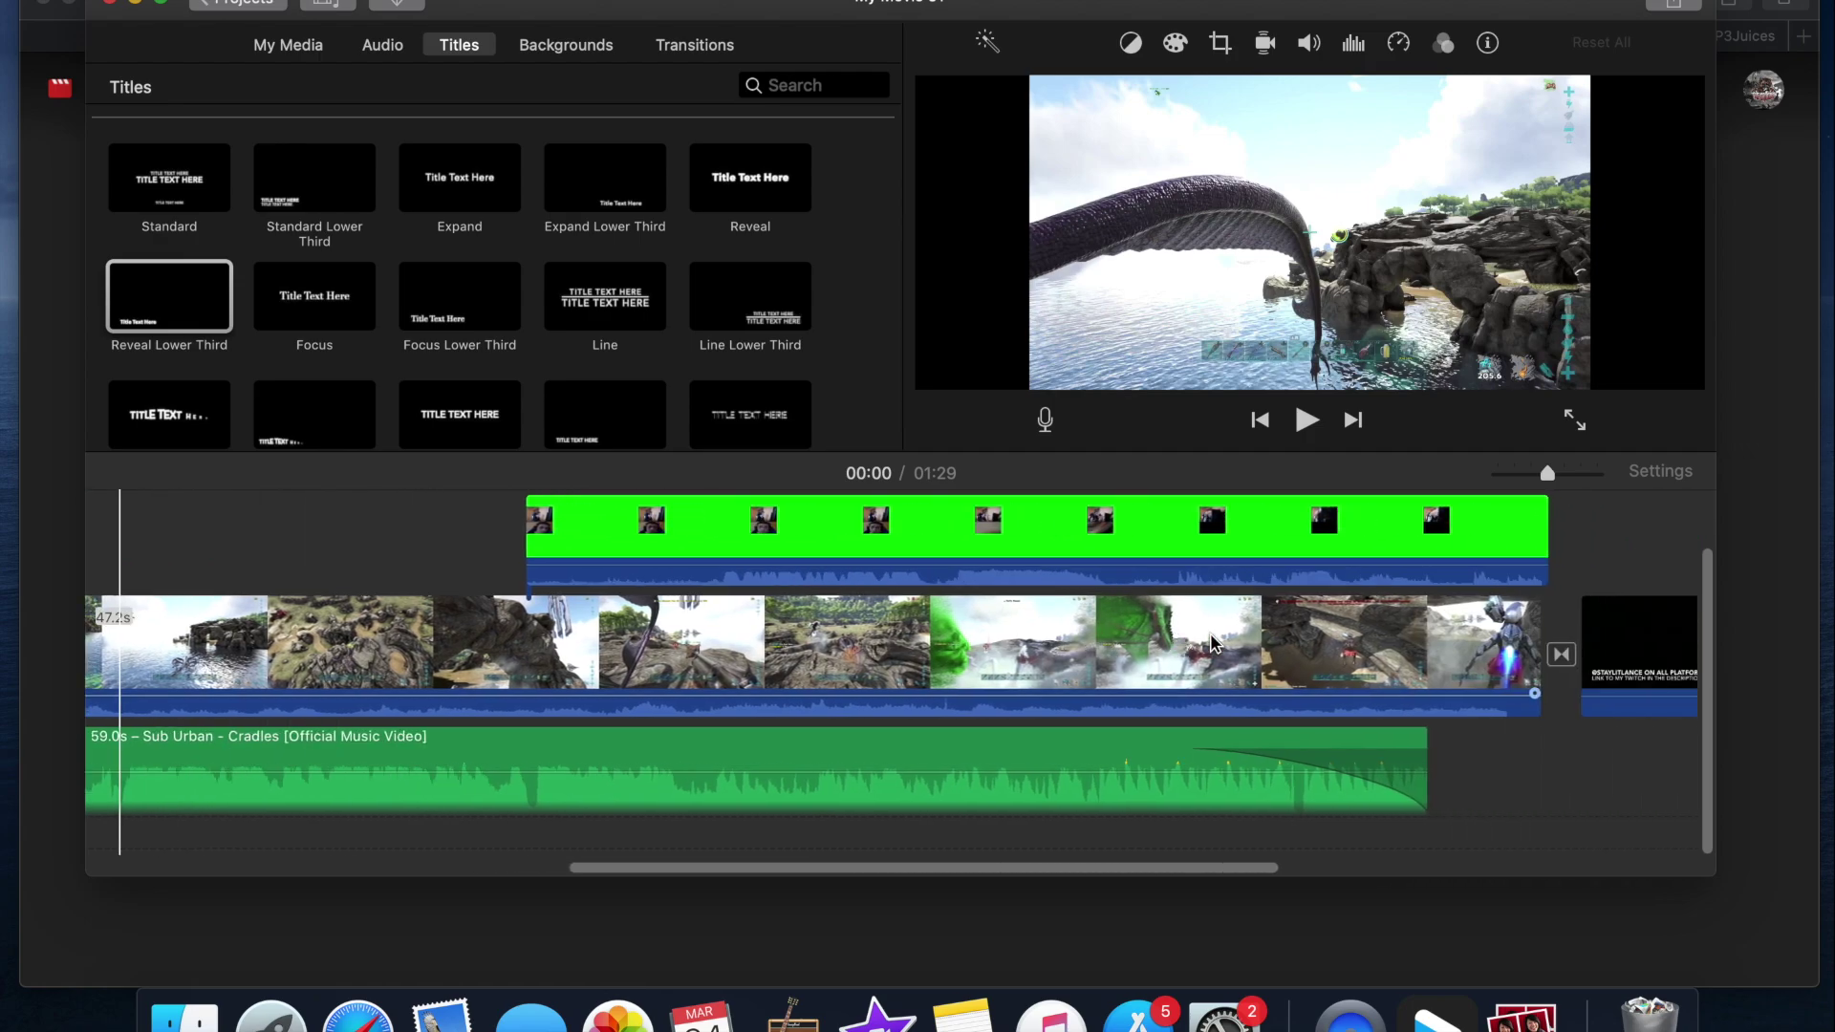
scroll(1211, 642, left, 15)
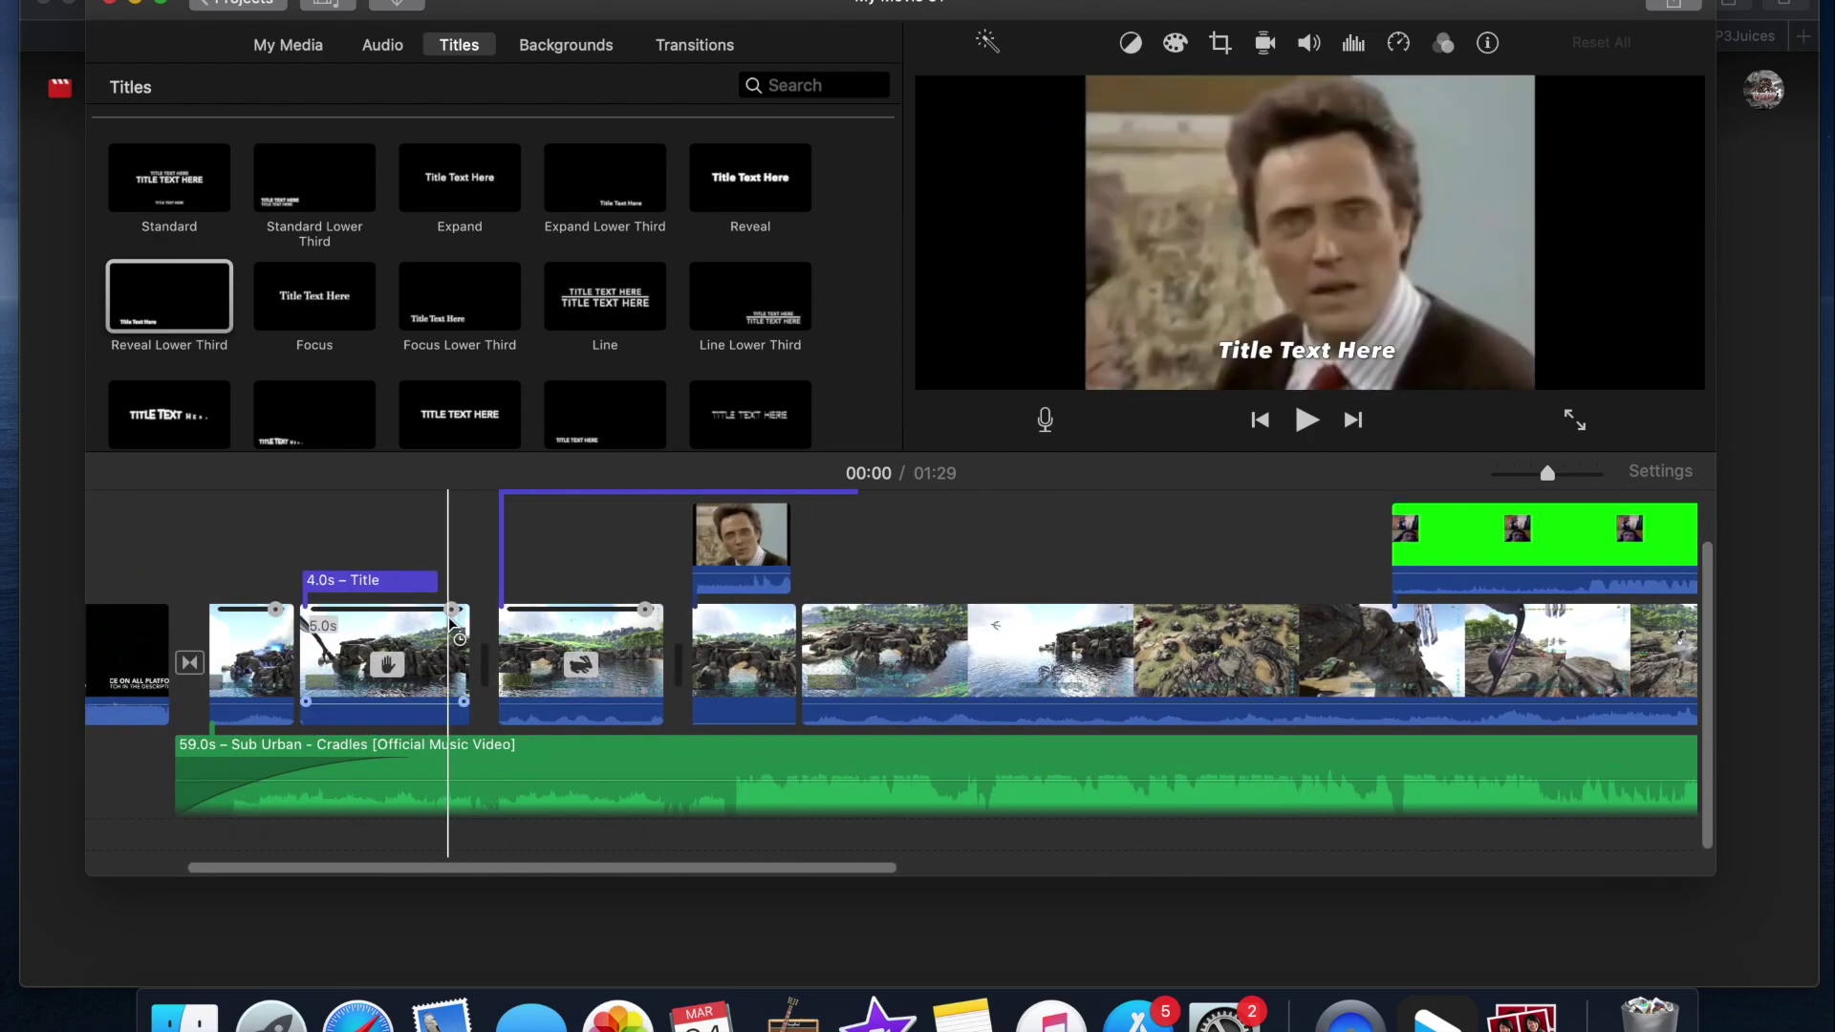
Step: Trim the end of the short clip before the freeze frame to 1.2 s and play back the cut
key(super+plus)
key(super+plus)
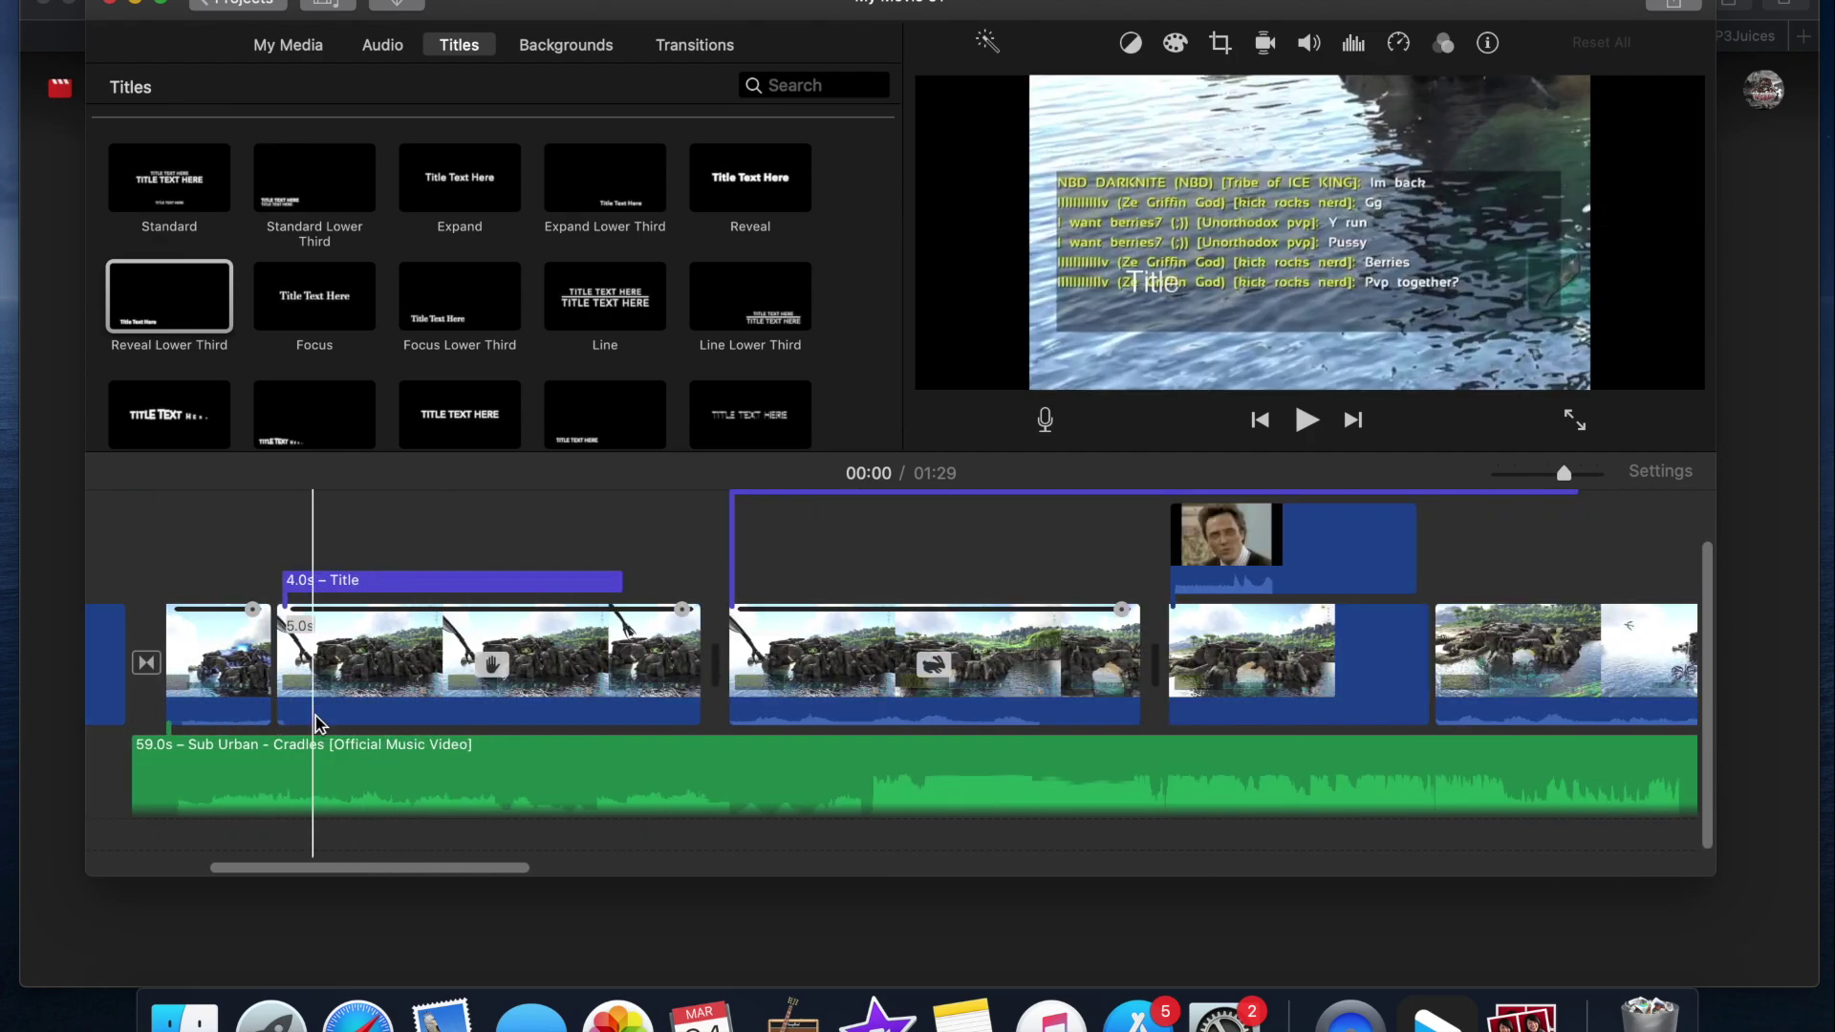
drag(242, 660, 267, 661)
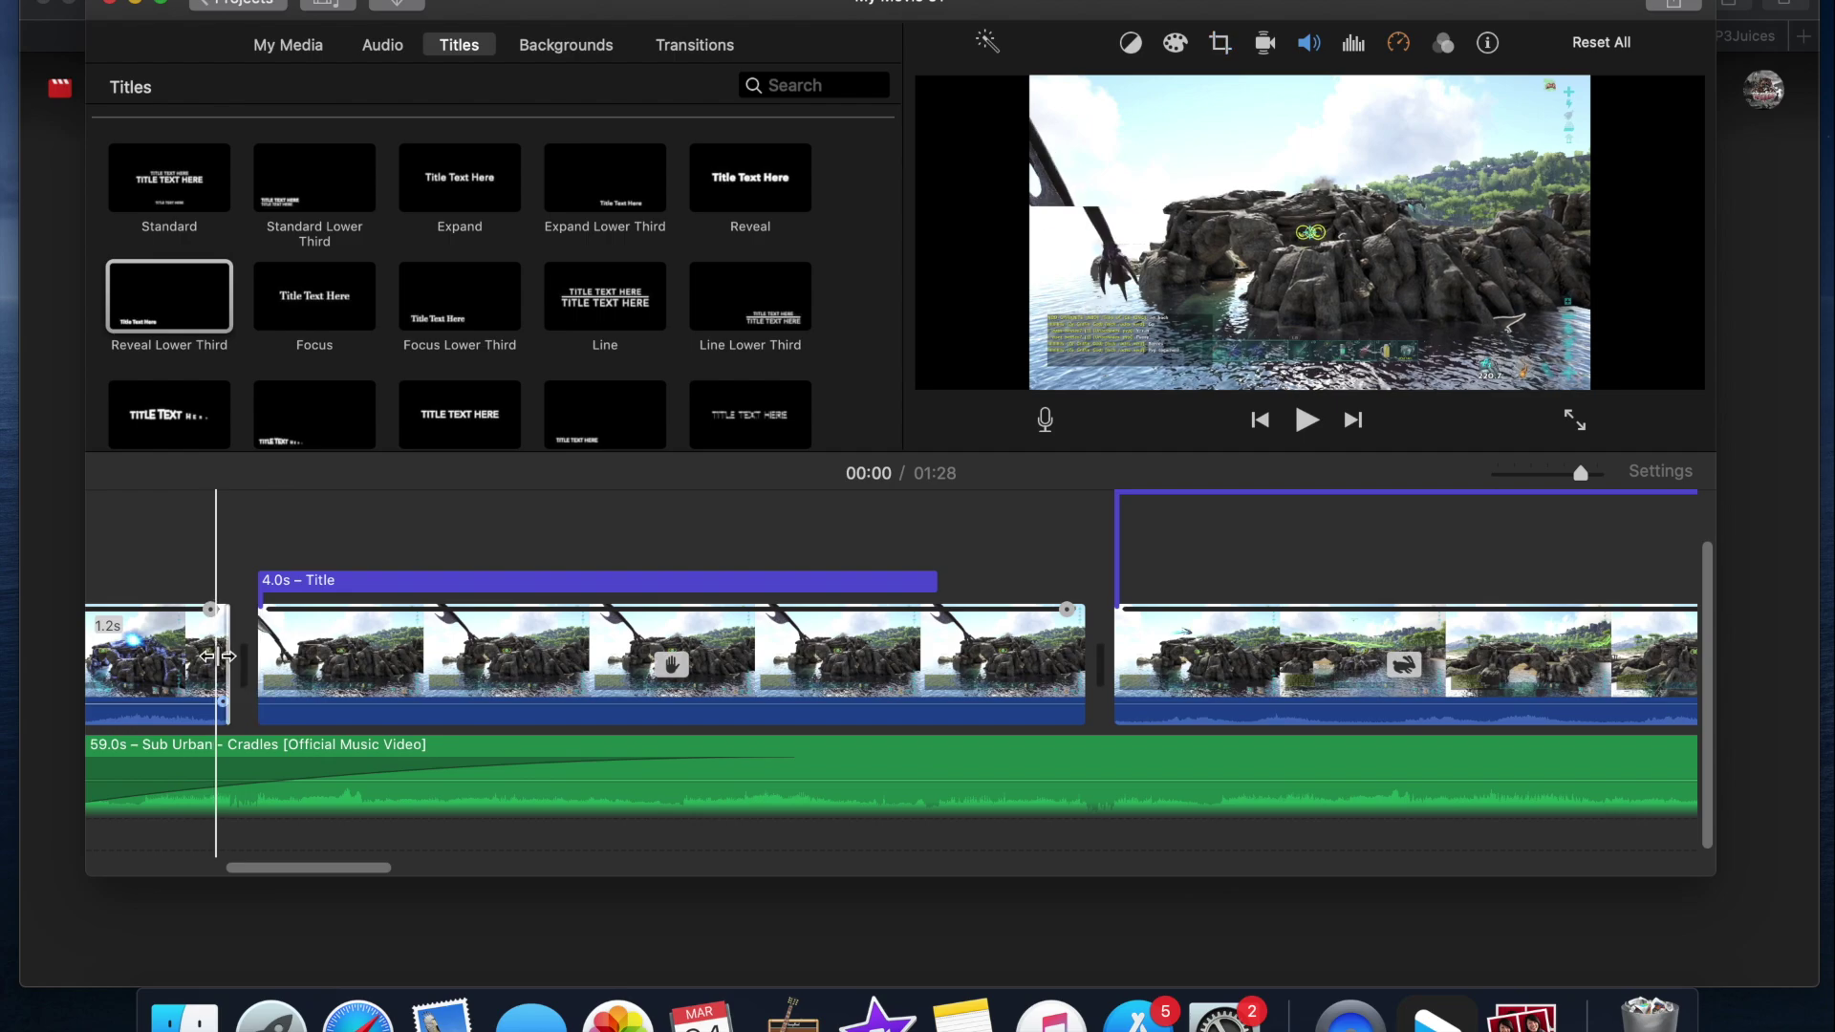
key(space)
Step: Play back the project from the end of the freeze frame into the meme clip to check its timing against the music
scroll(615, 721, right, 5)
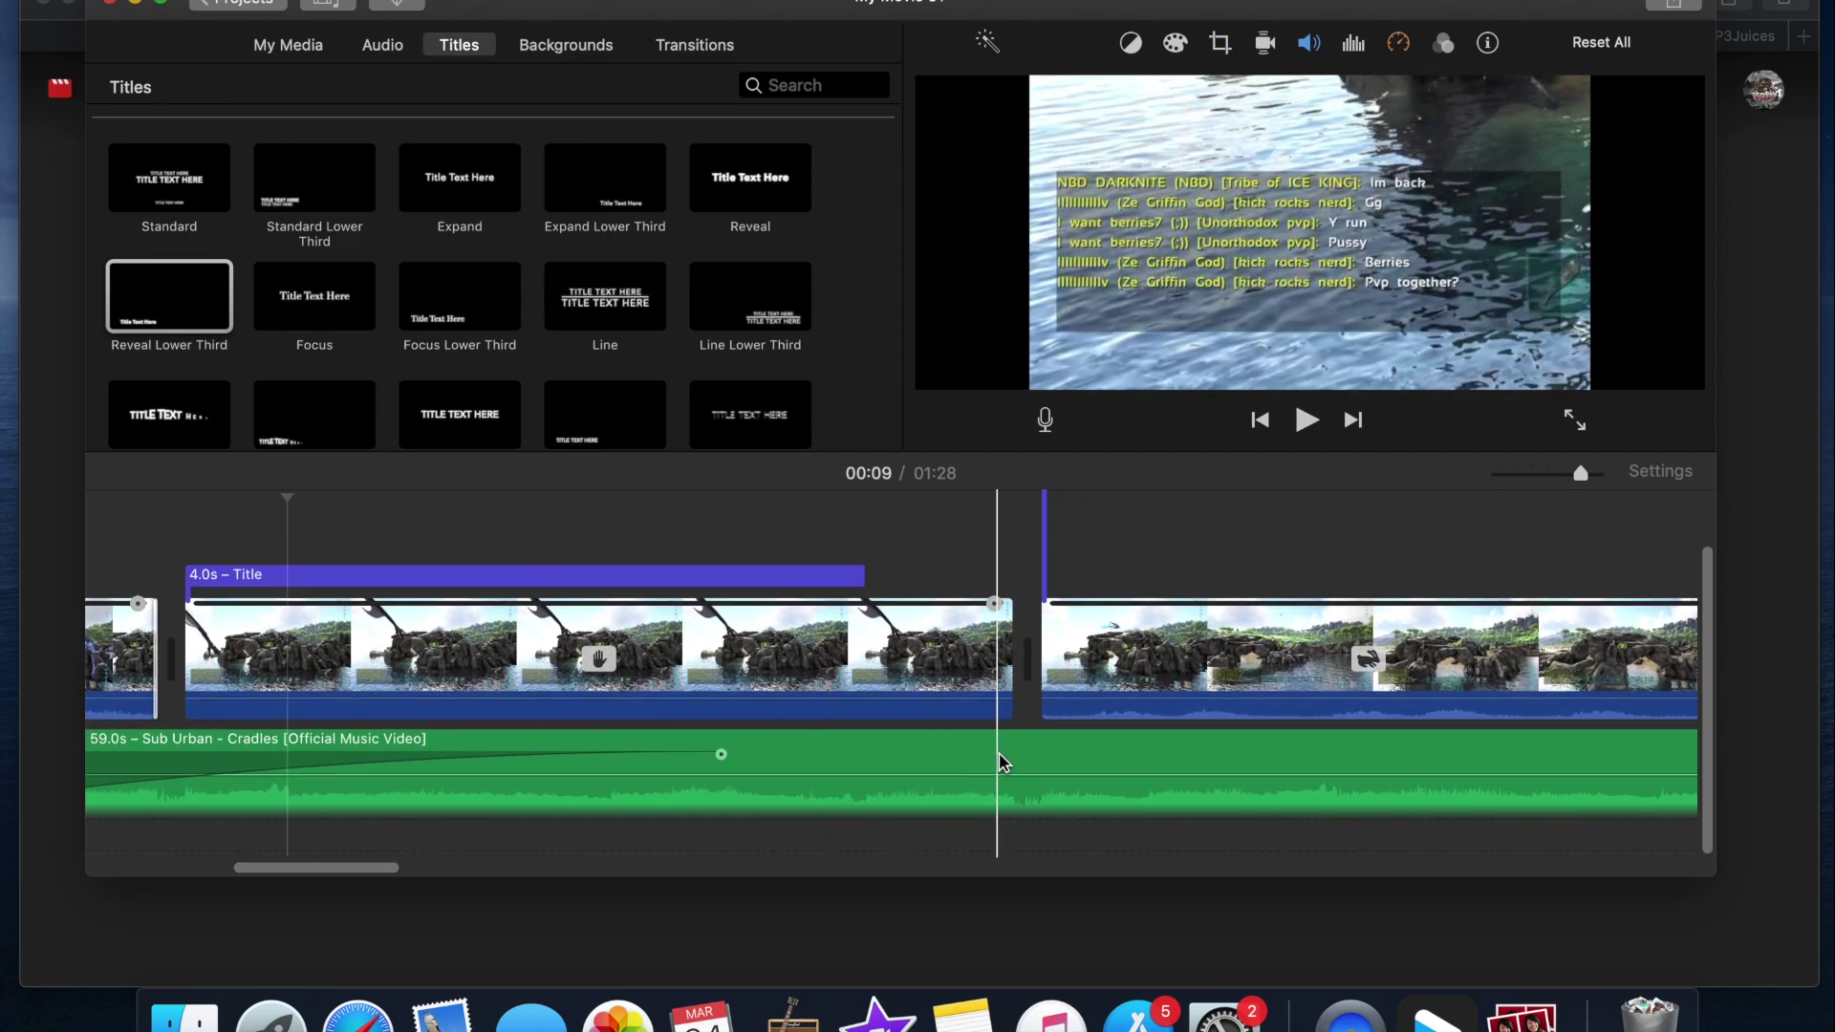
key(space)
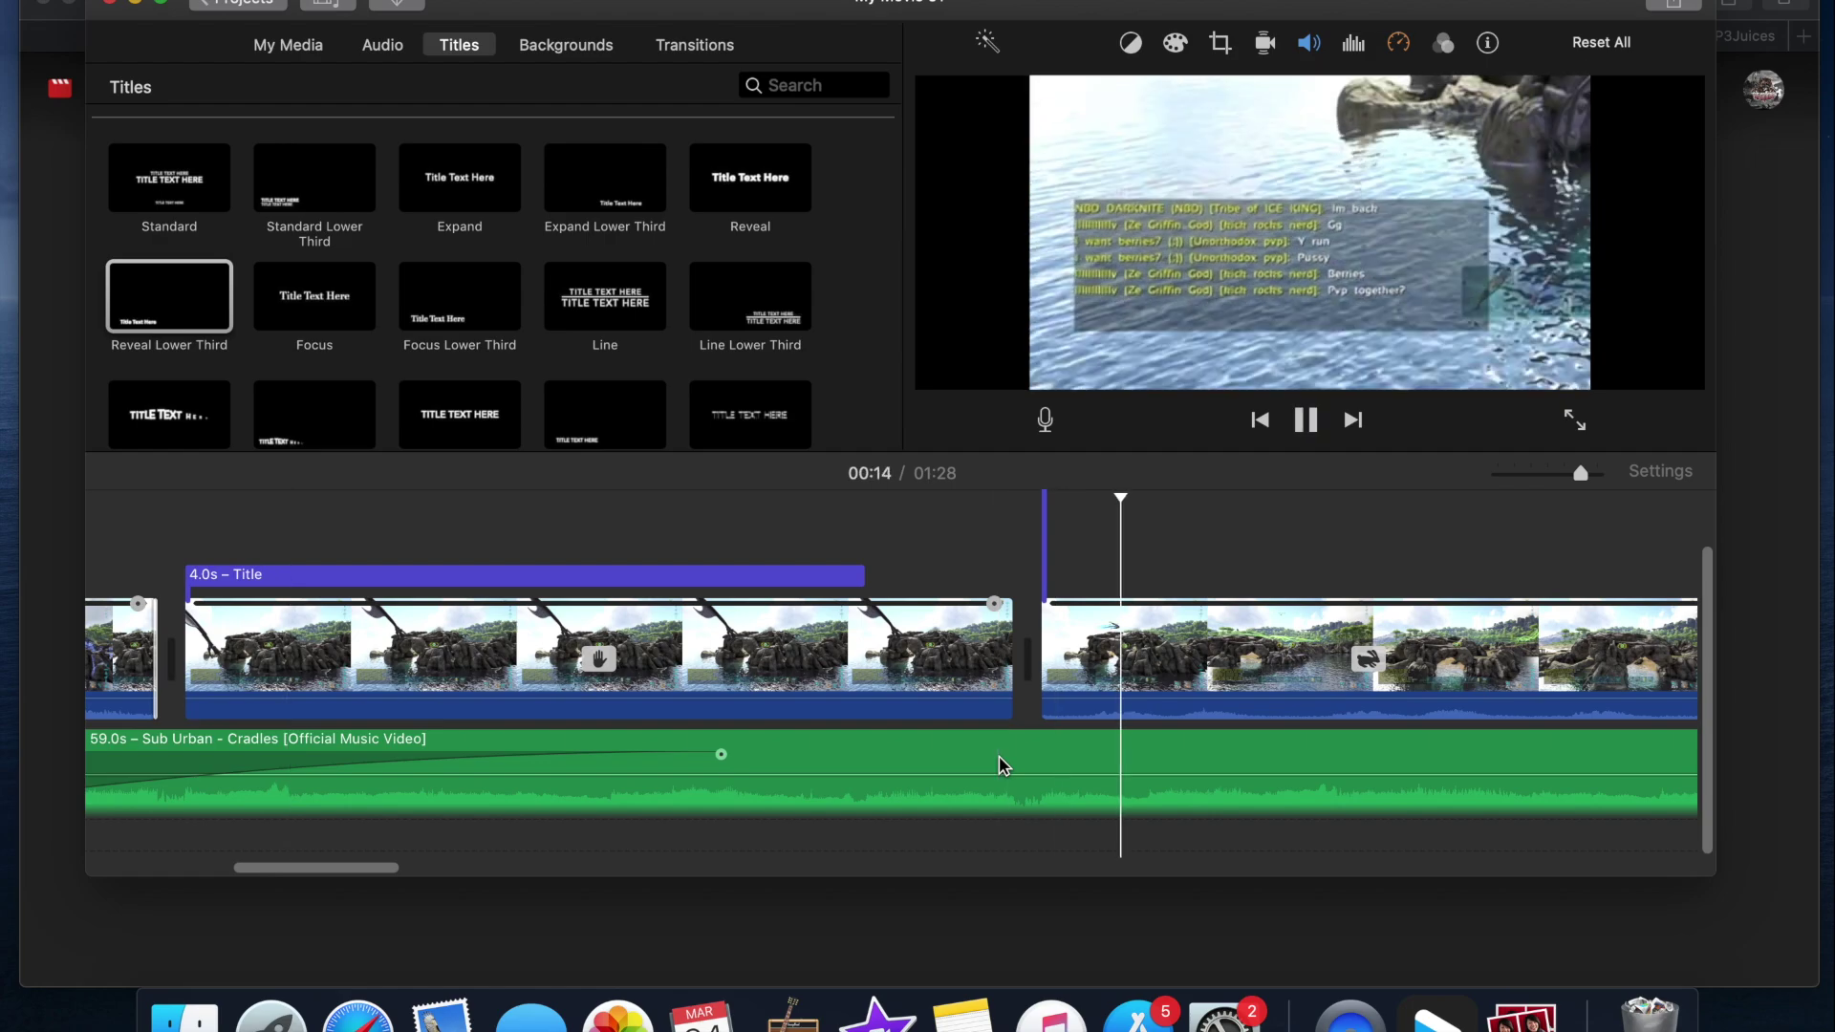
click(1002, 764)
key(space)
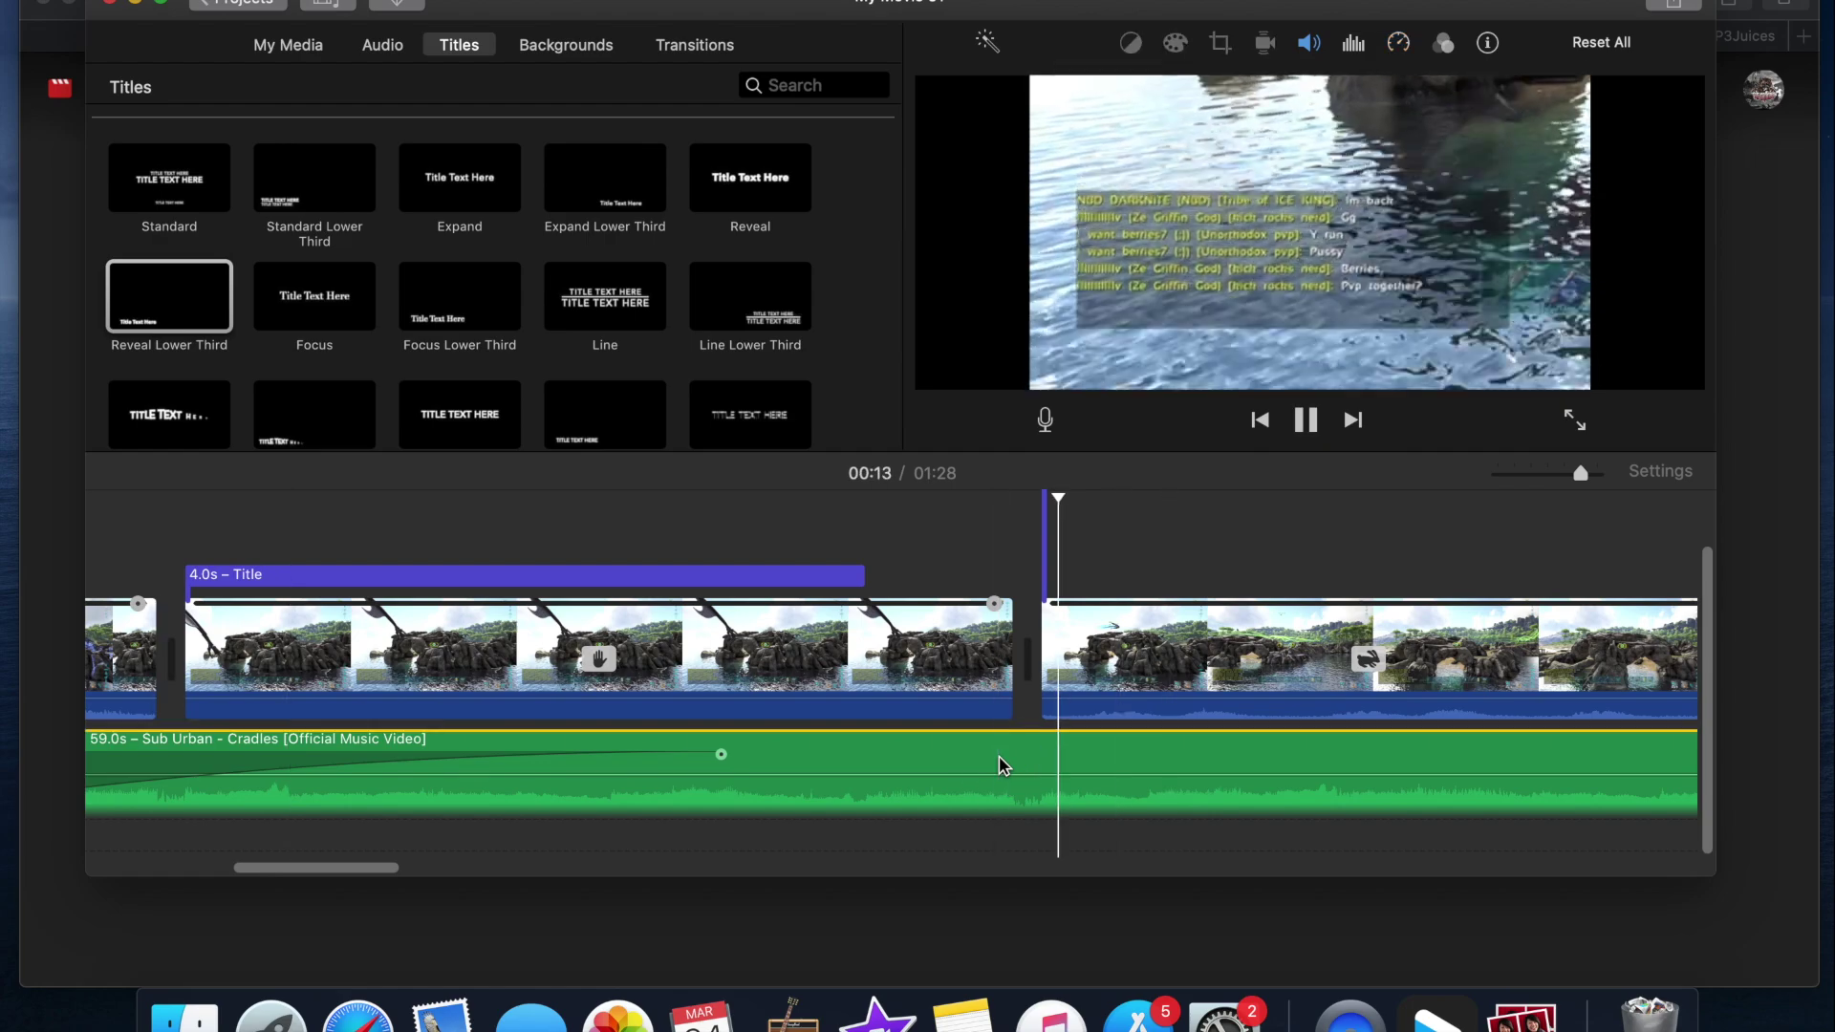
scroll(1362, 822, right, 10)
scroll(1364, 824, right, 5)
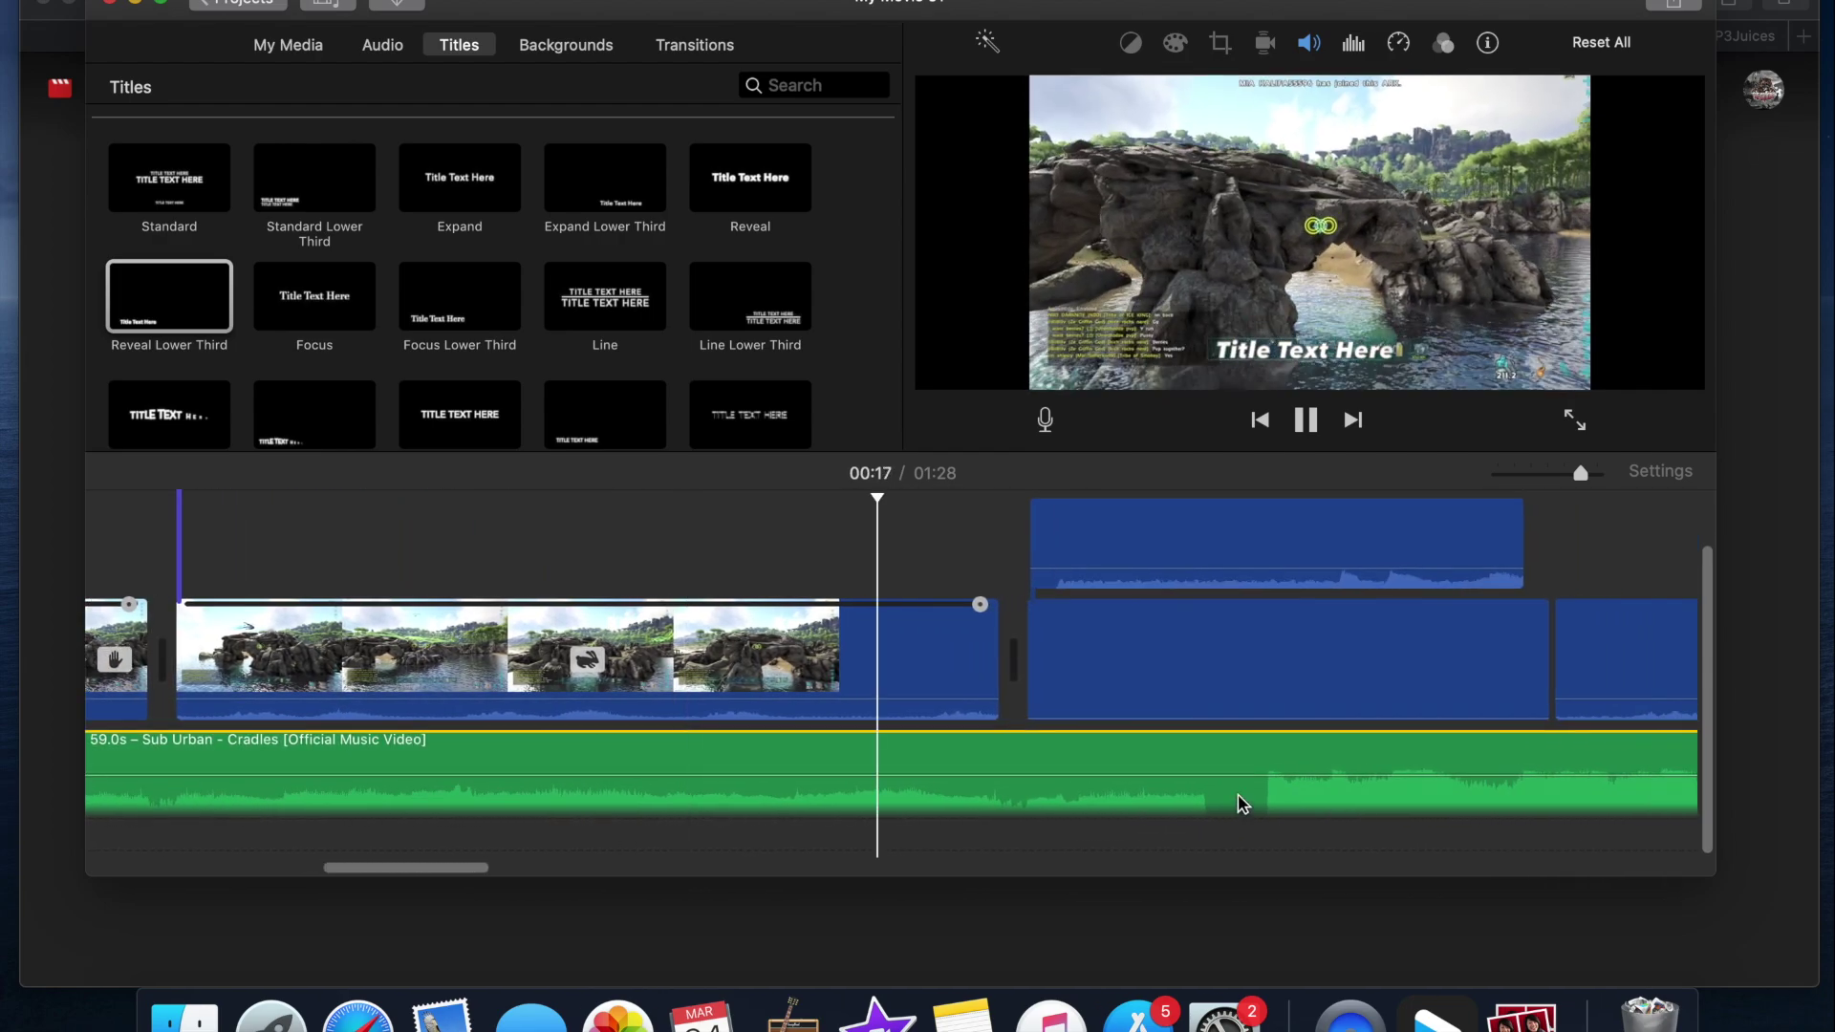
scroll(1240, 801, right, 2)
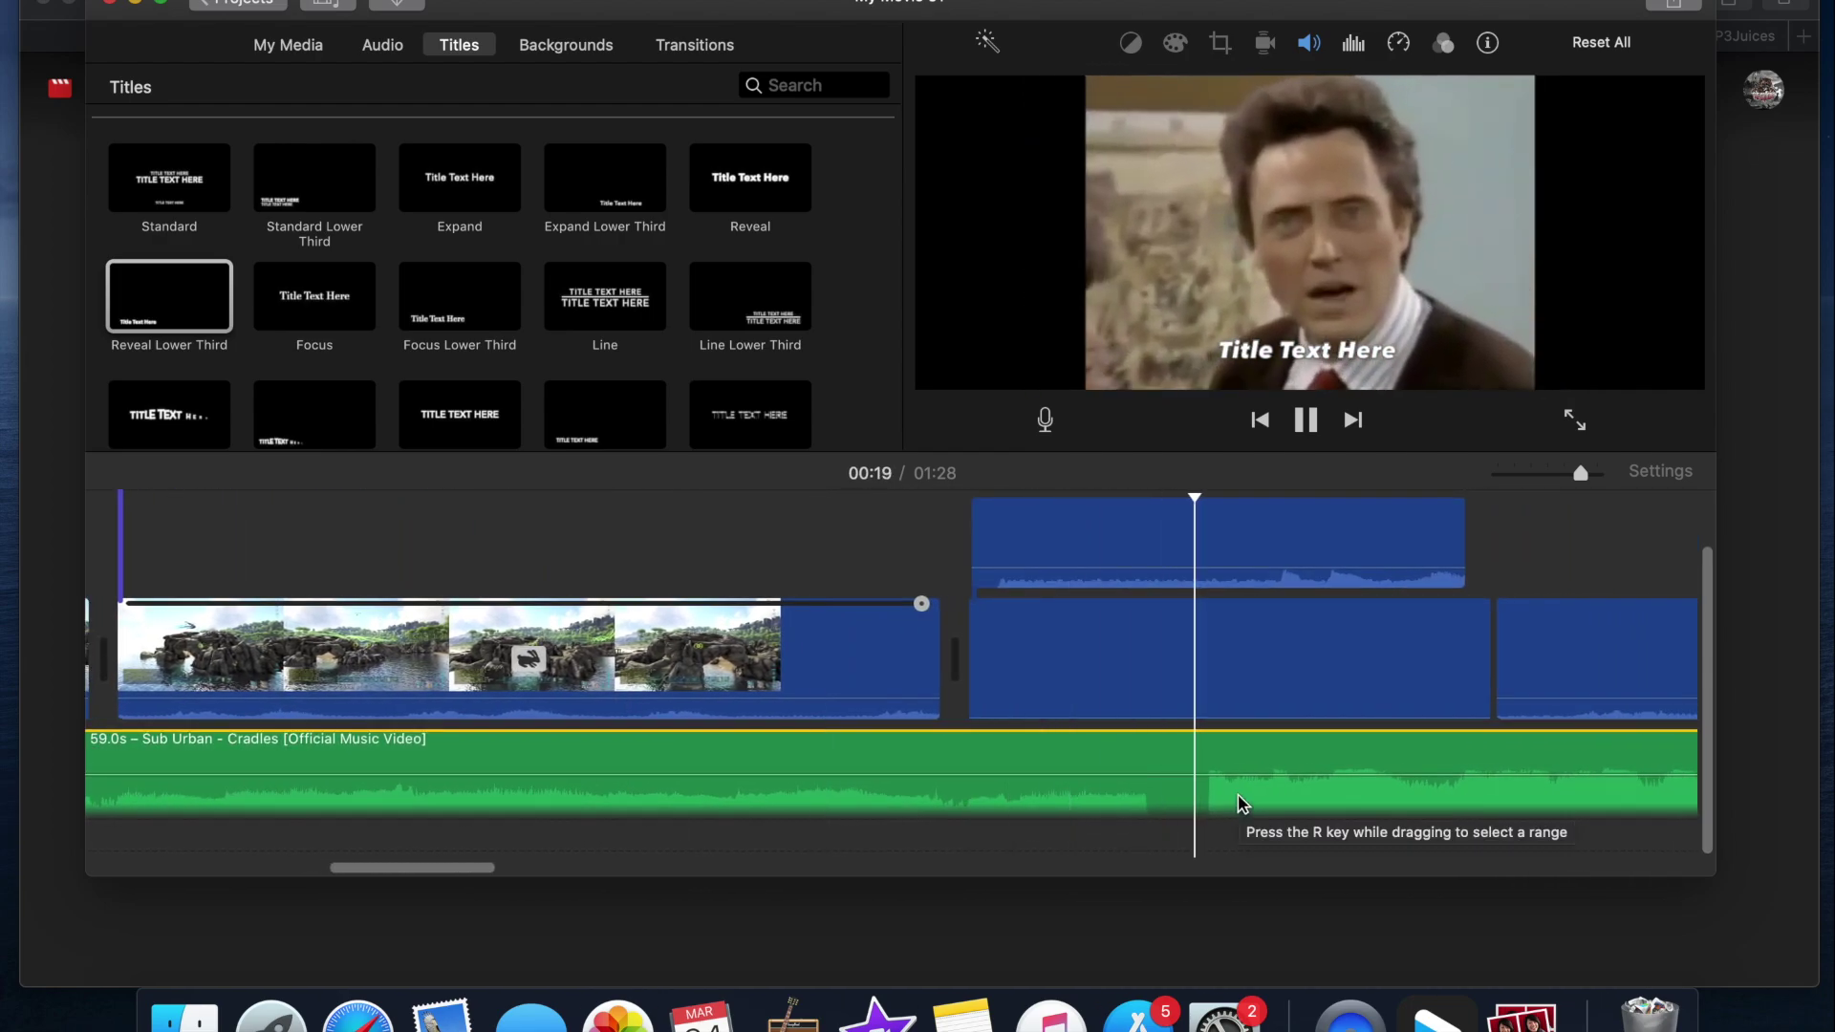
key(space)
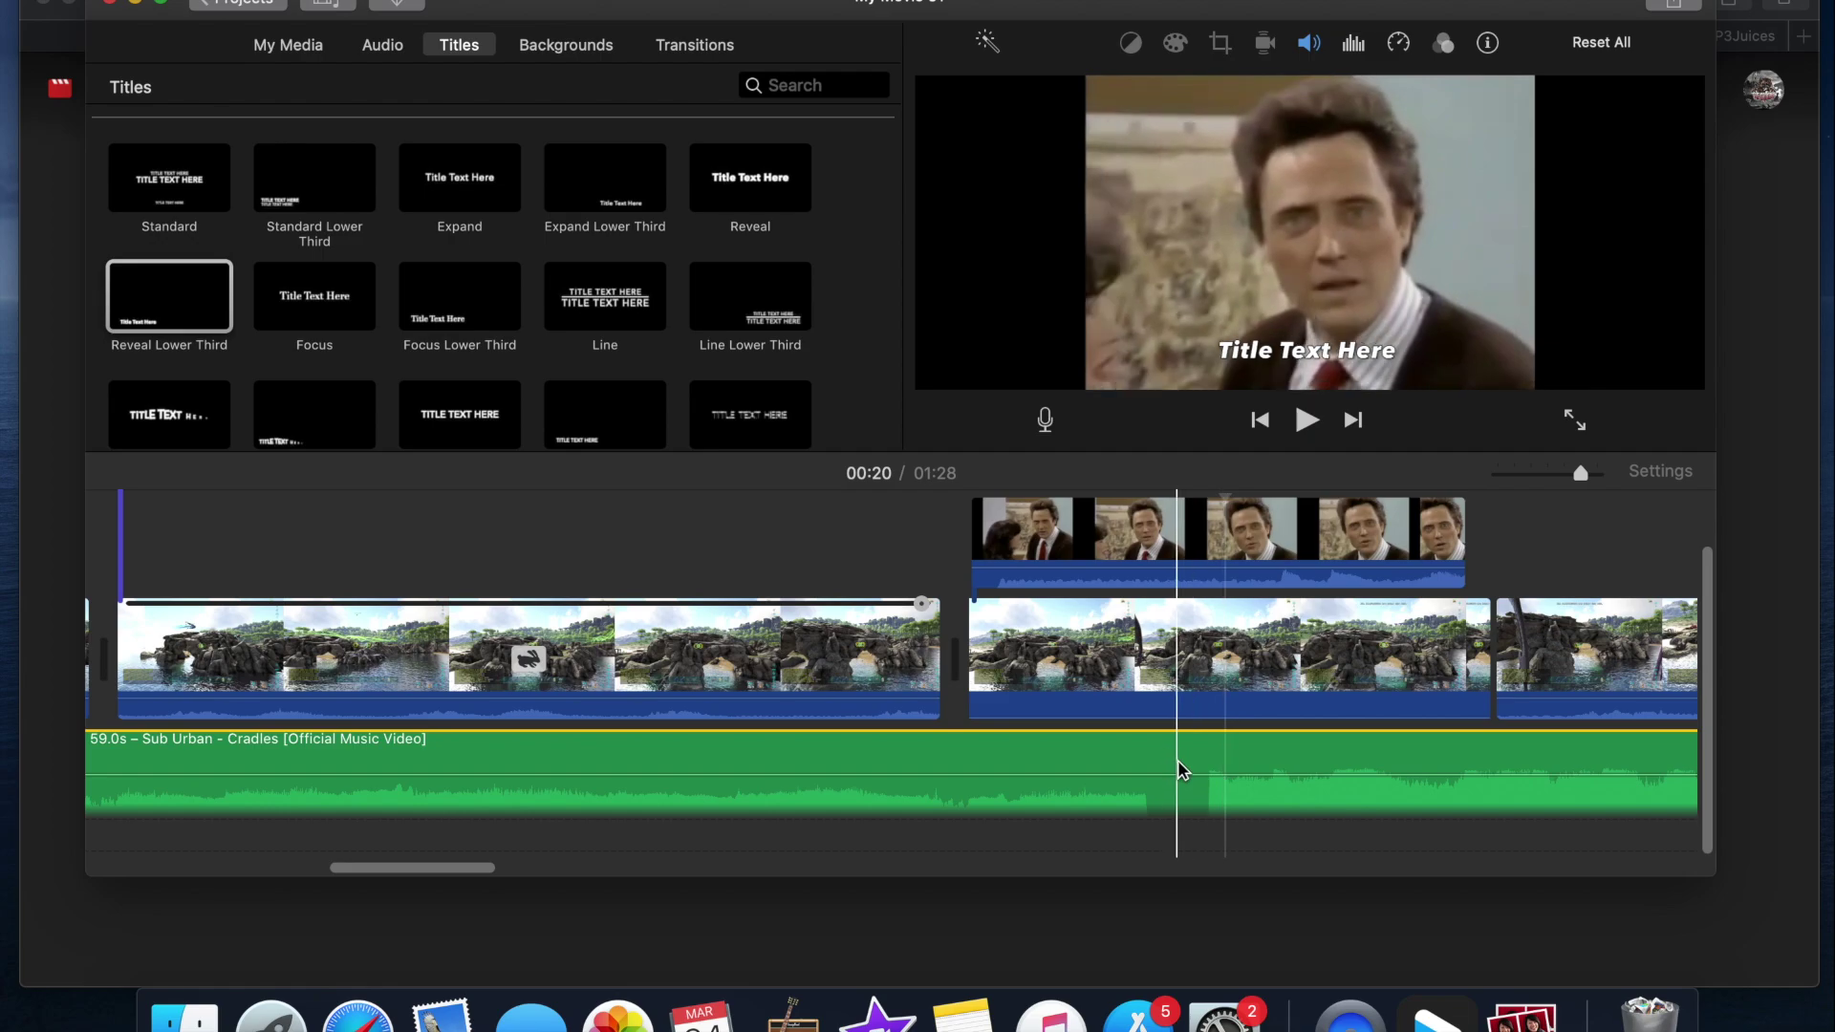
Step: Move the meme clip later so it starts where the music goes quiet, and play back the transition into it
key(super+equal)
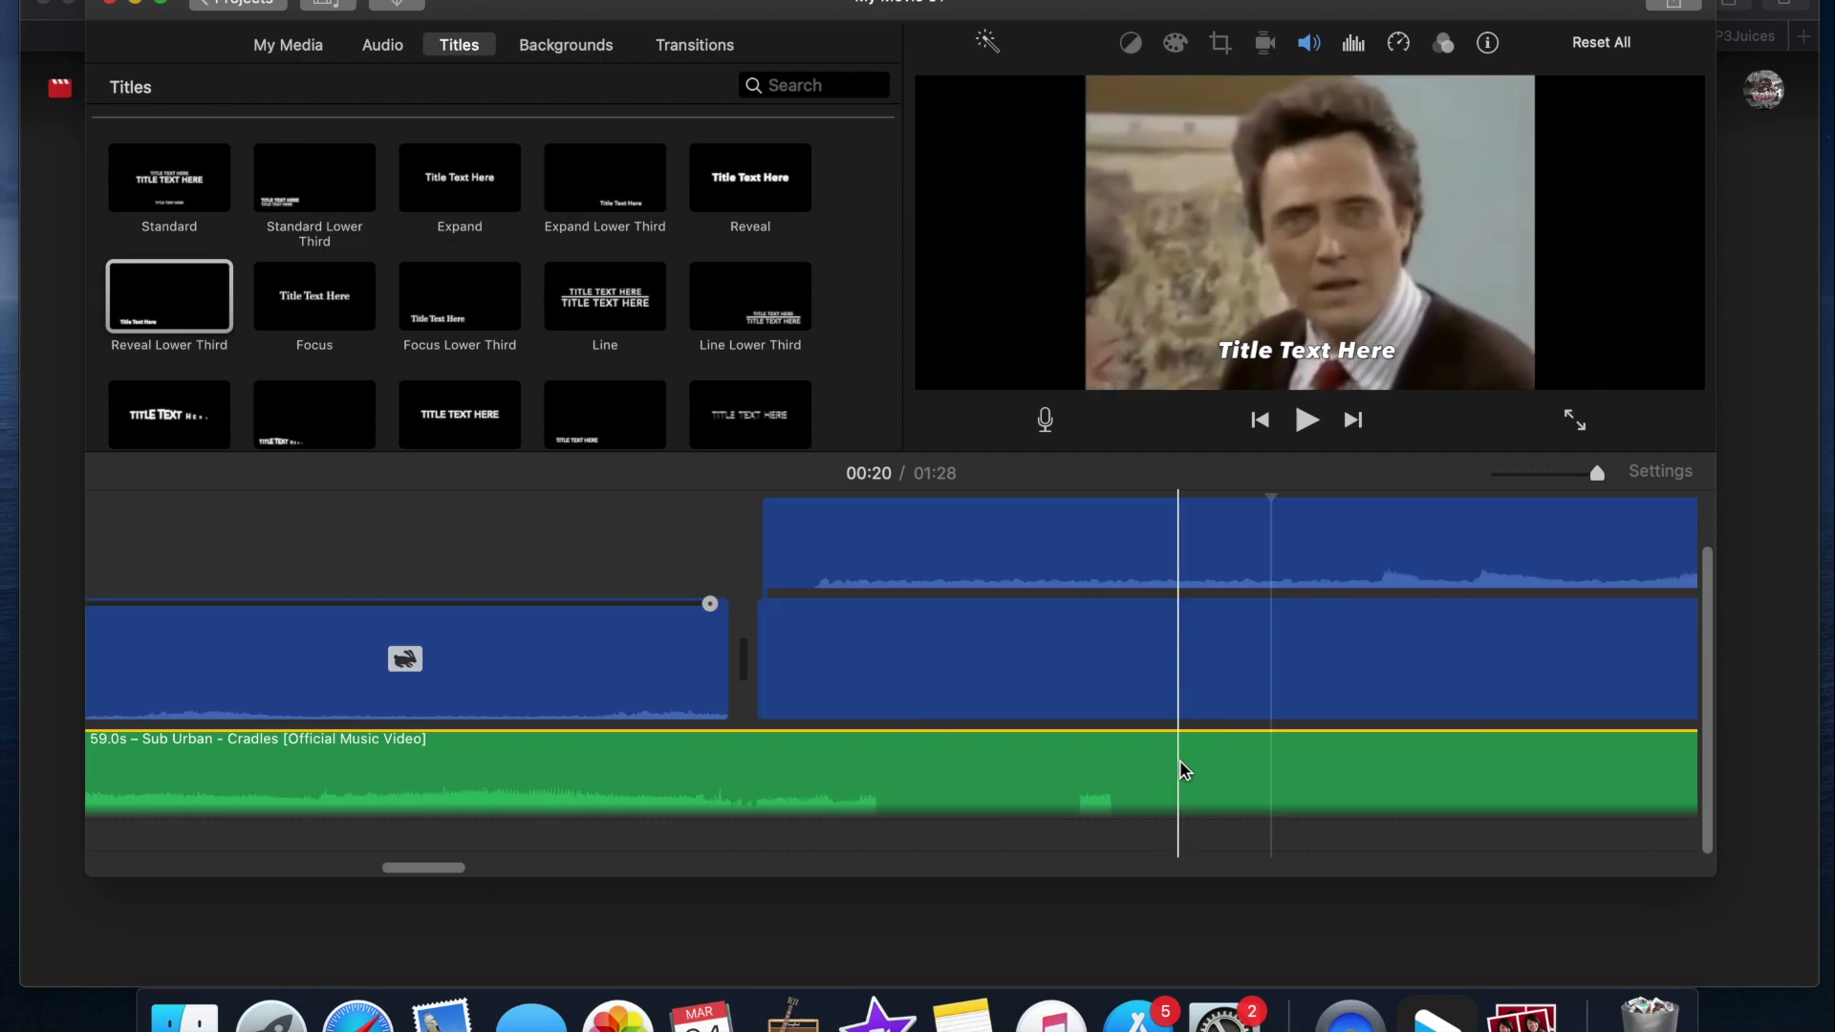
click(853, 535)
drag(854, 535, 1210, 530)
click(1061, 567)
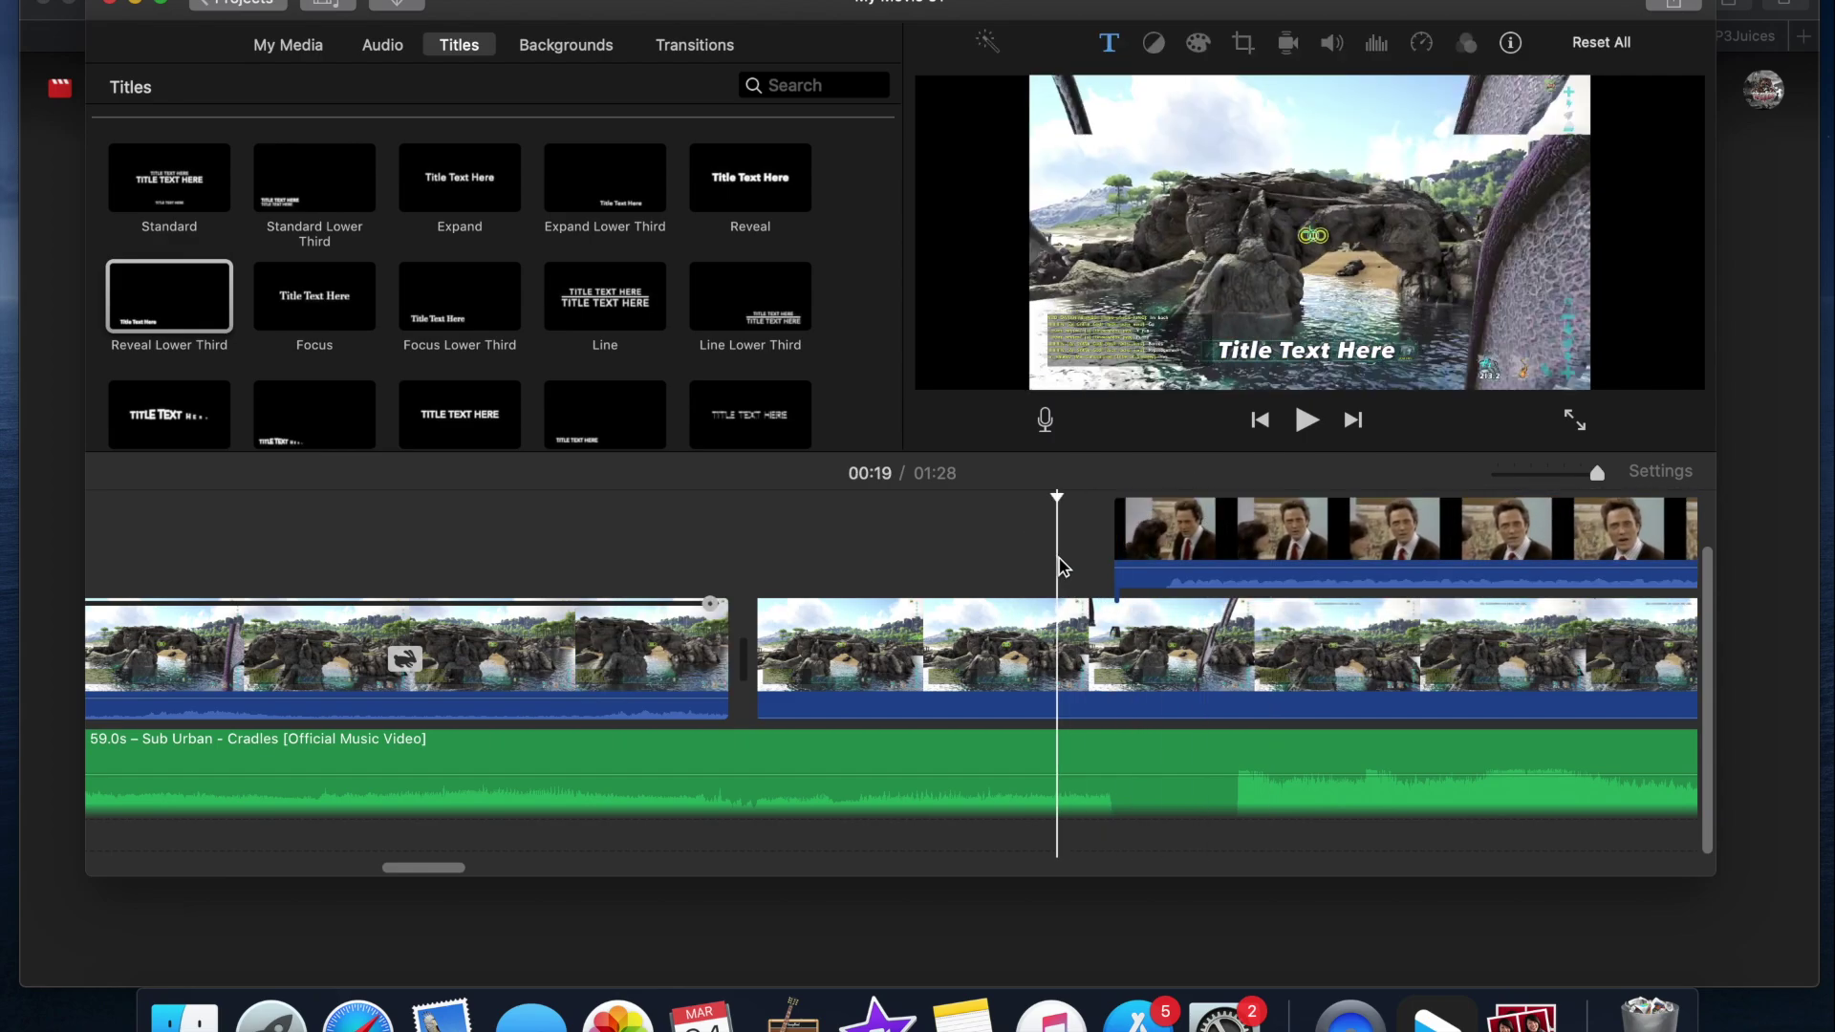
key(space)
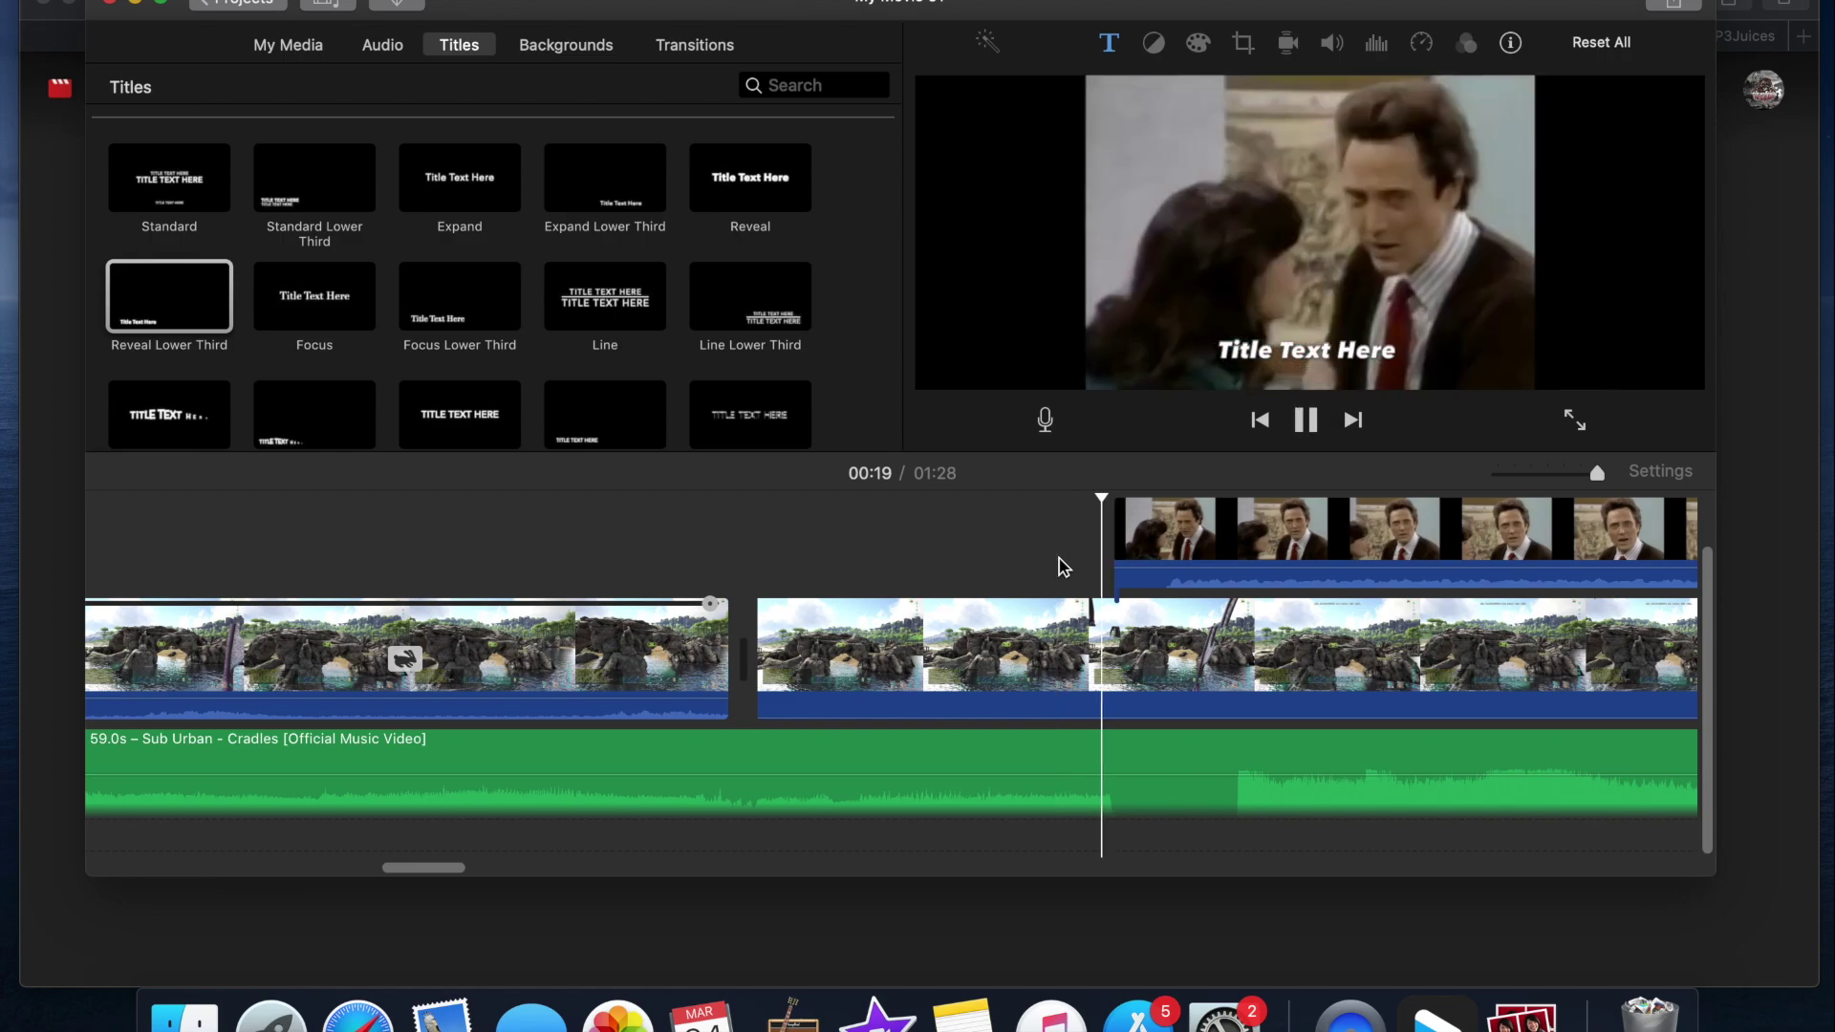
key(space)
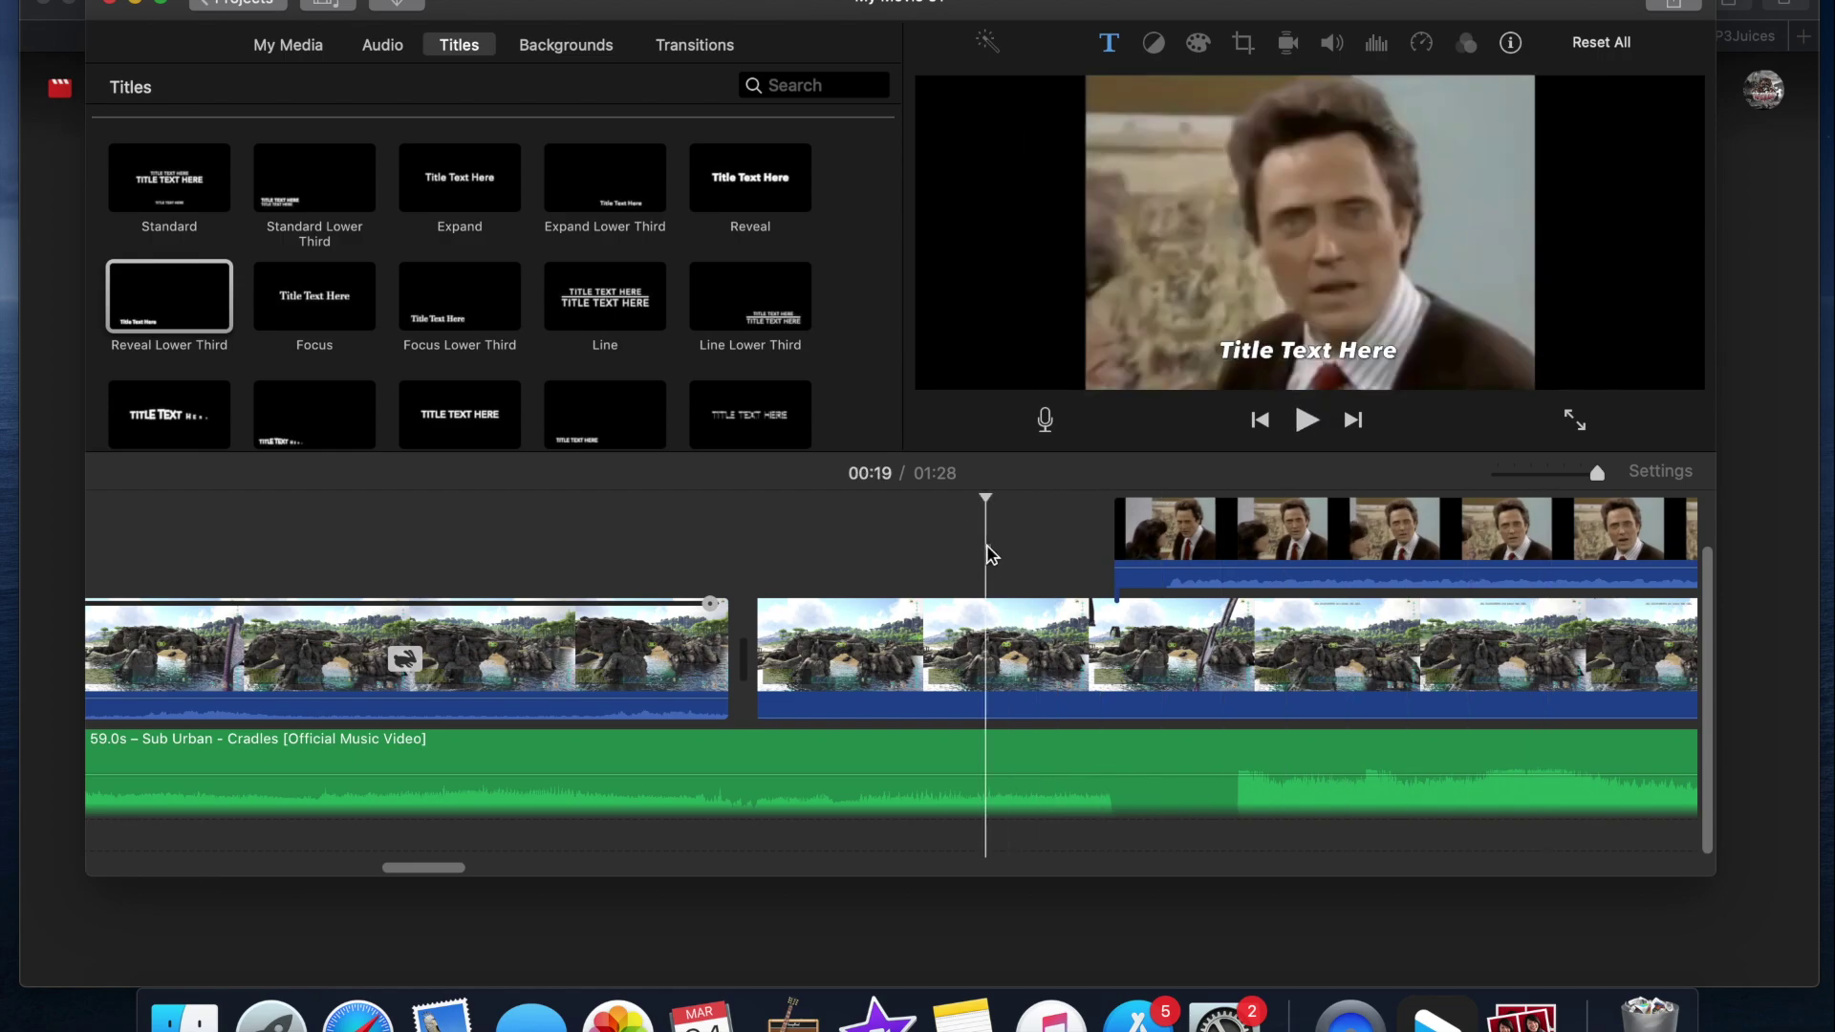
key(space)
key(space)
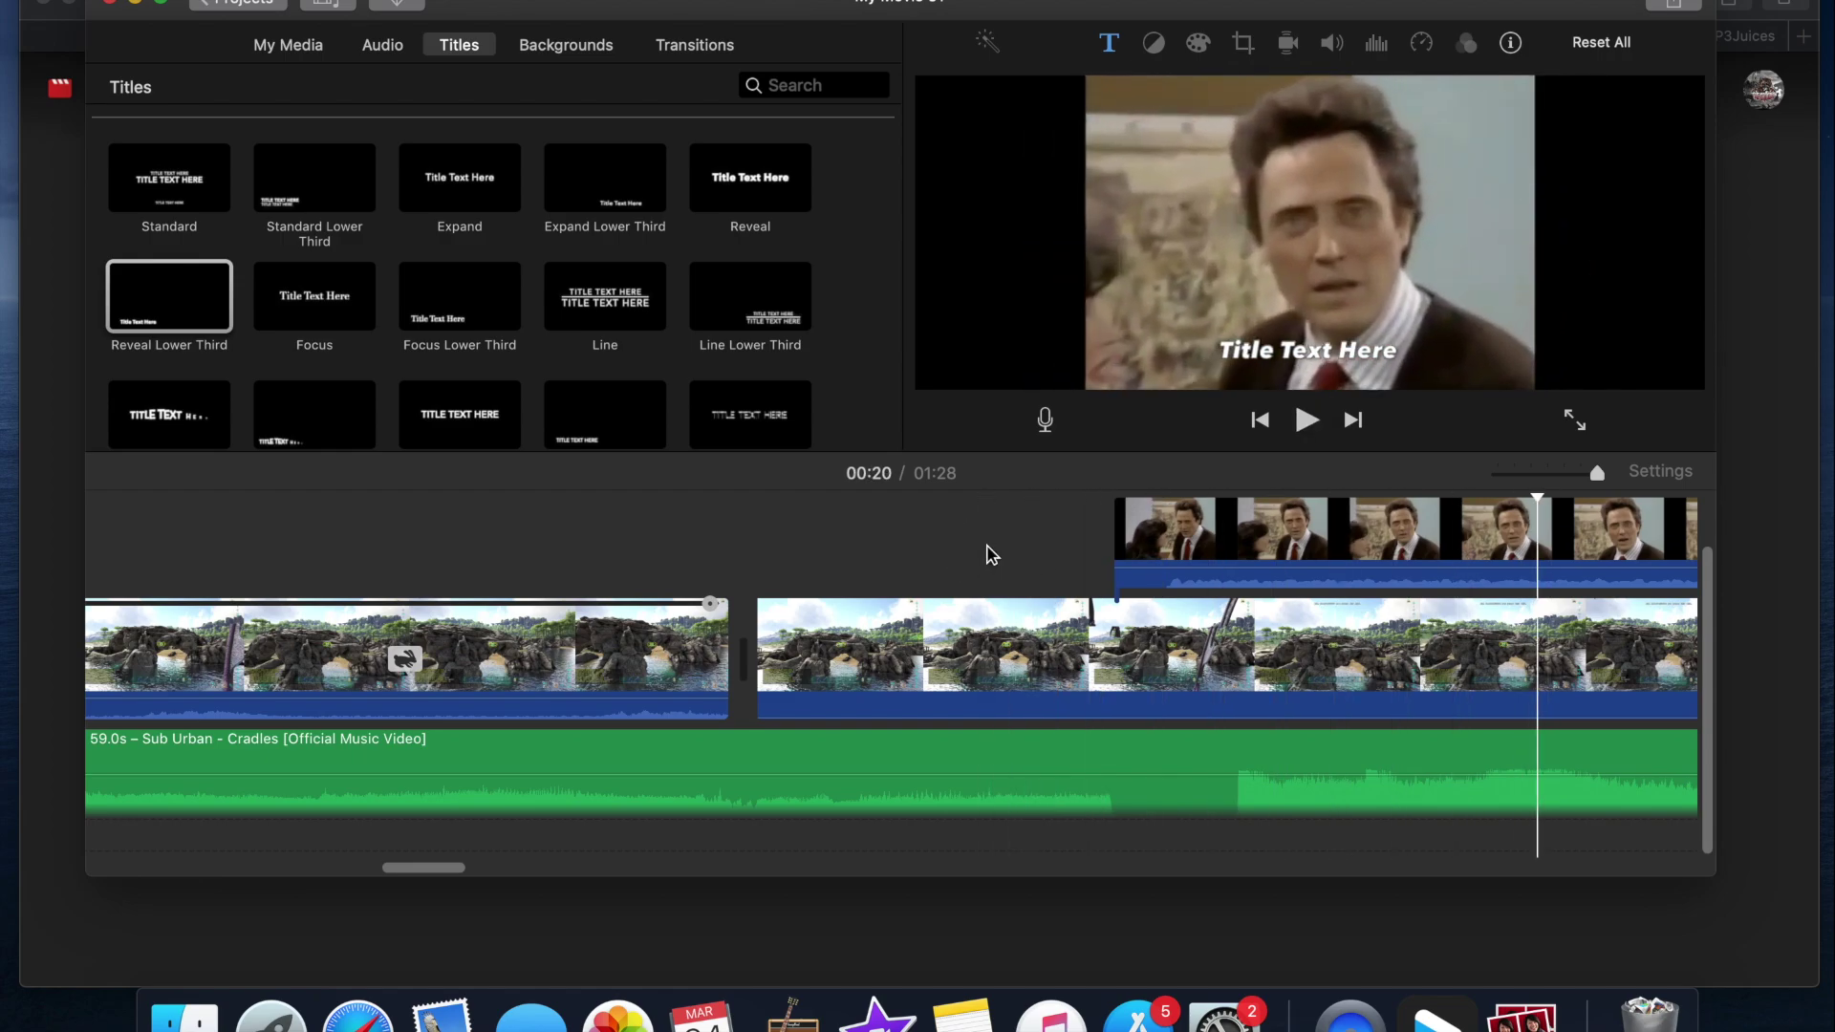
scroll(1284, 705, right, 5)
scroll(1284, 705, right, 3)
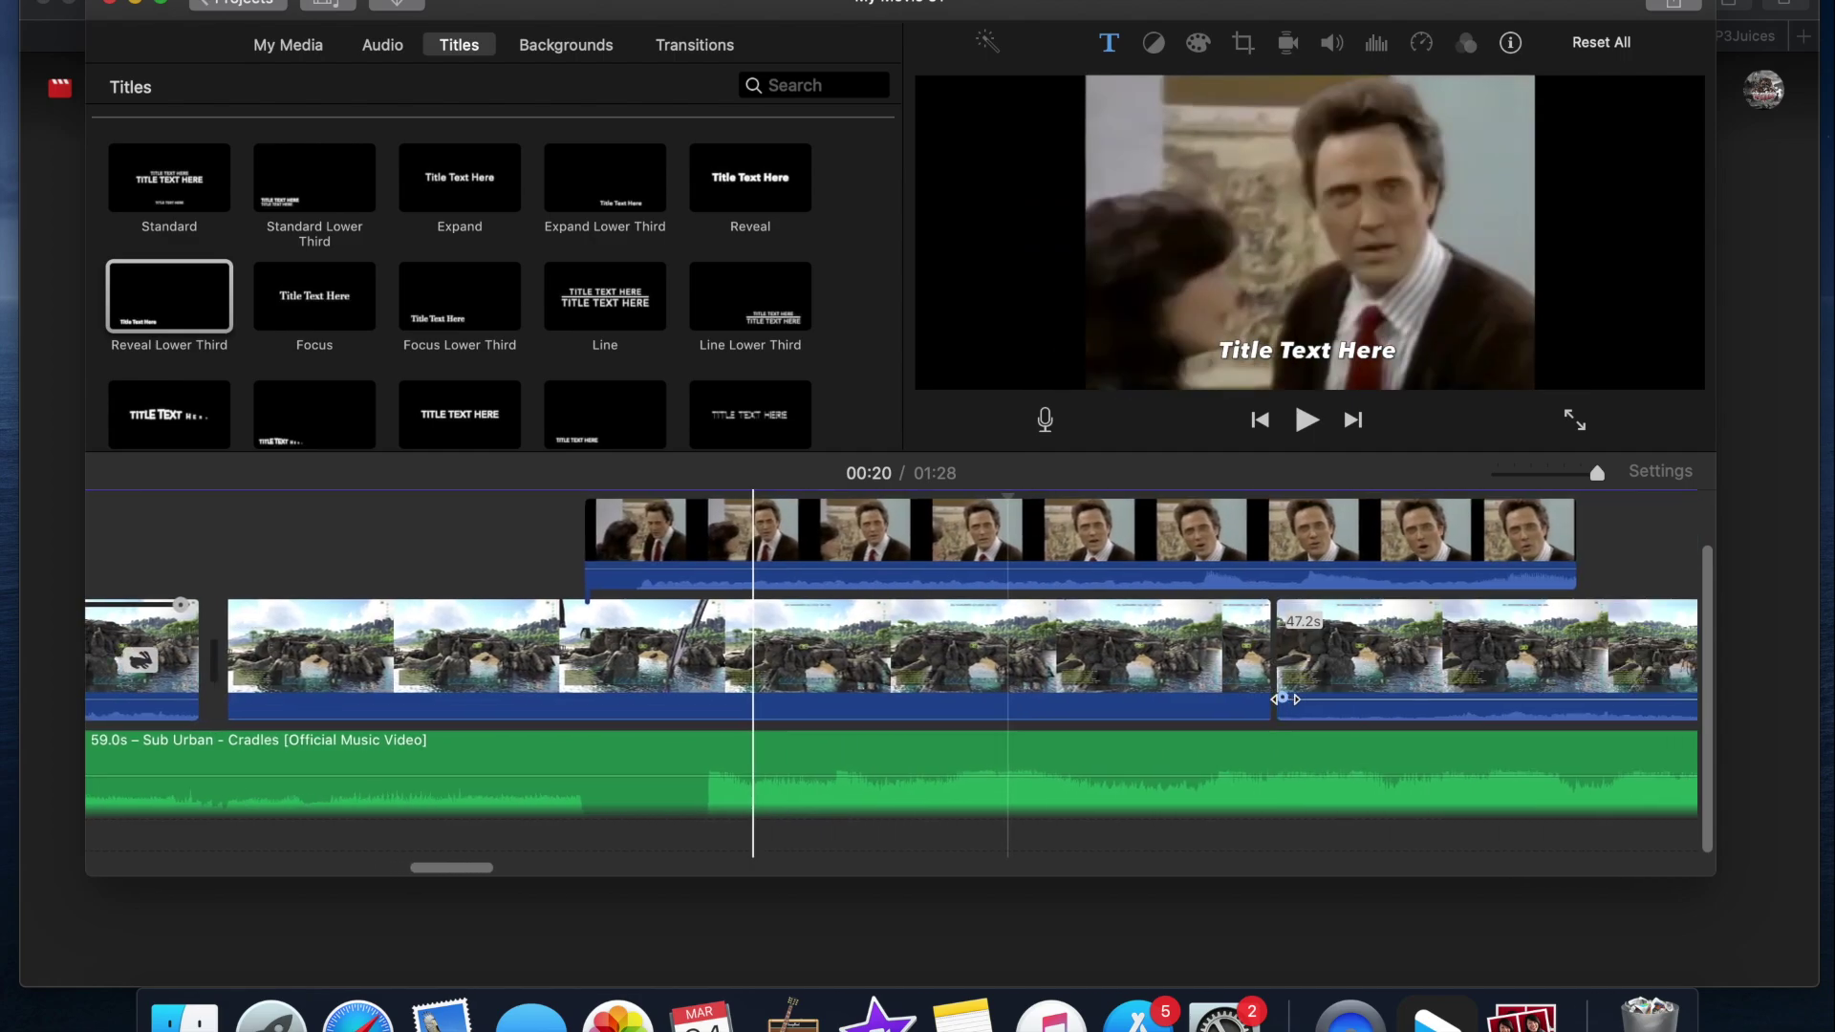
Step: Play back the project from just before the meme clip and look over the timeline after it
scroll(1284, 705, left, 3)
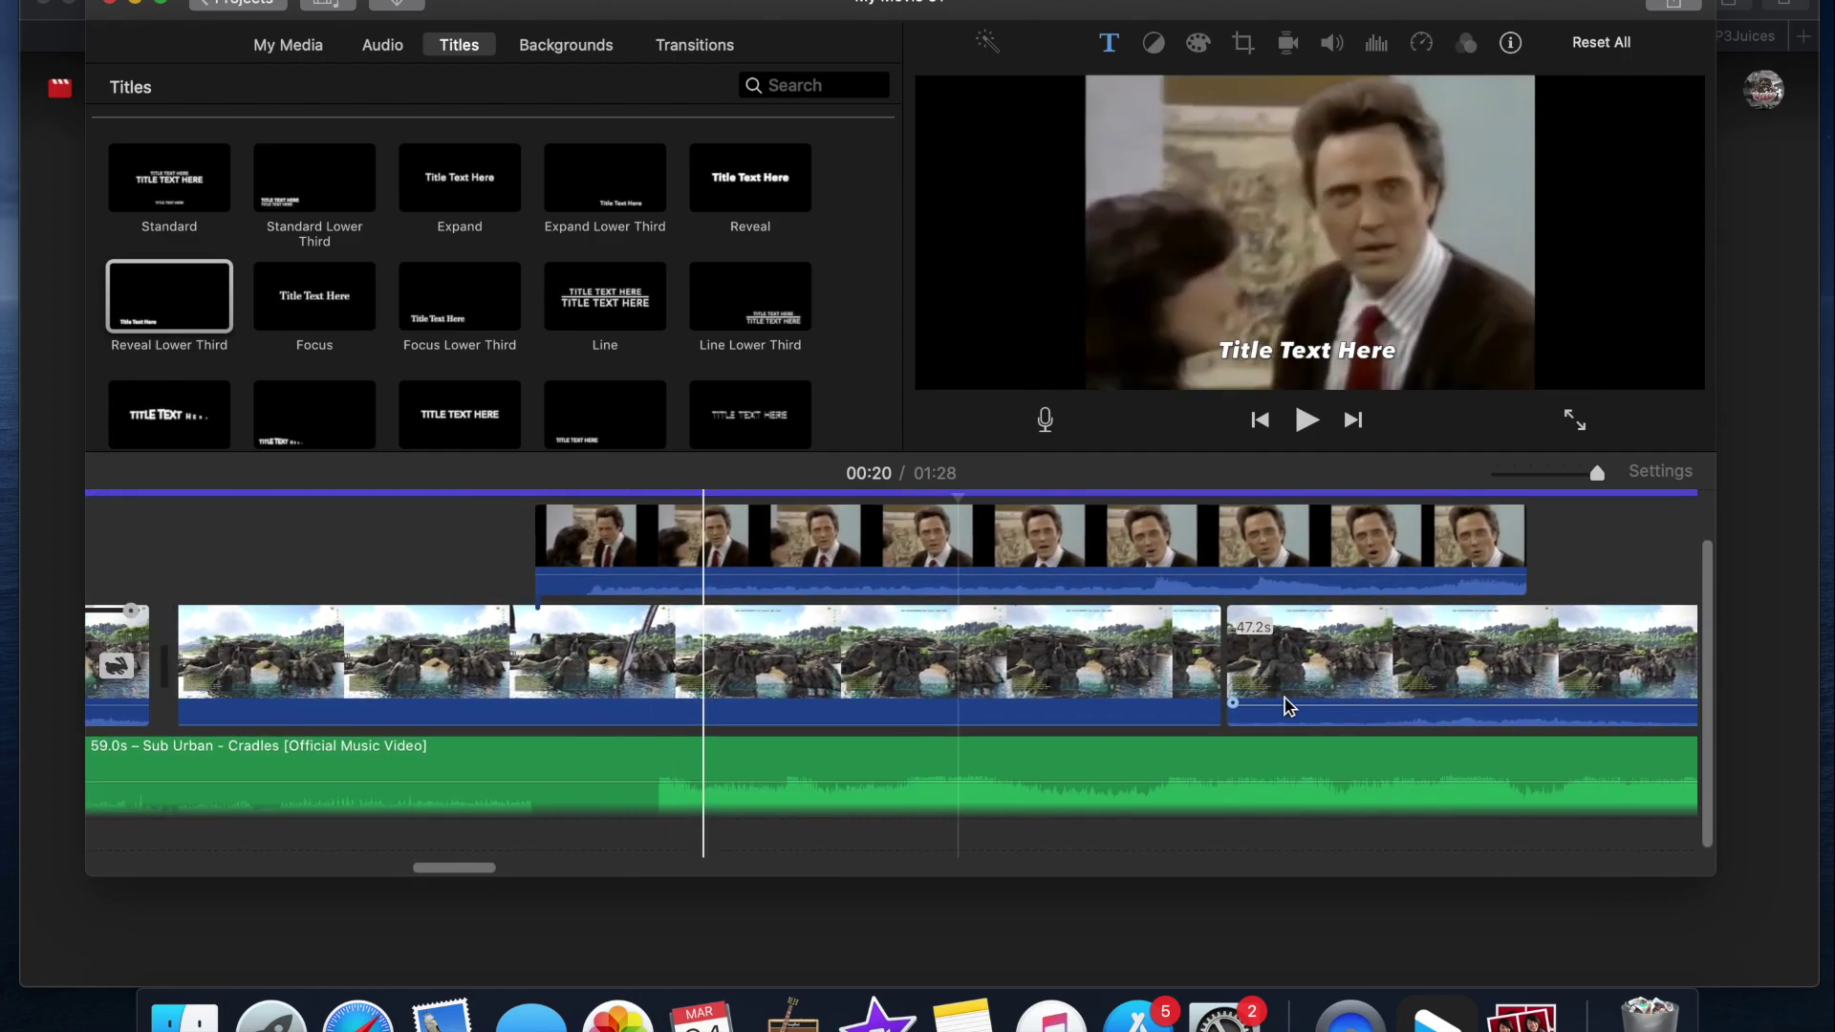
scroll(1284, 706, left, 1)
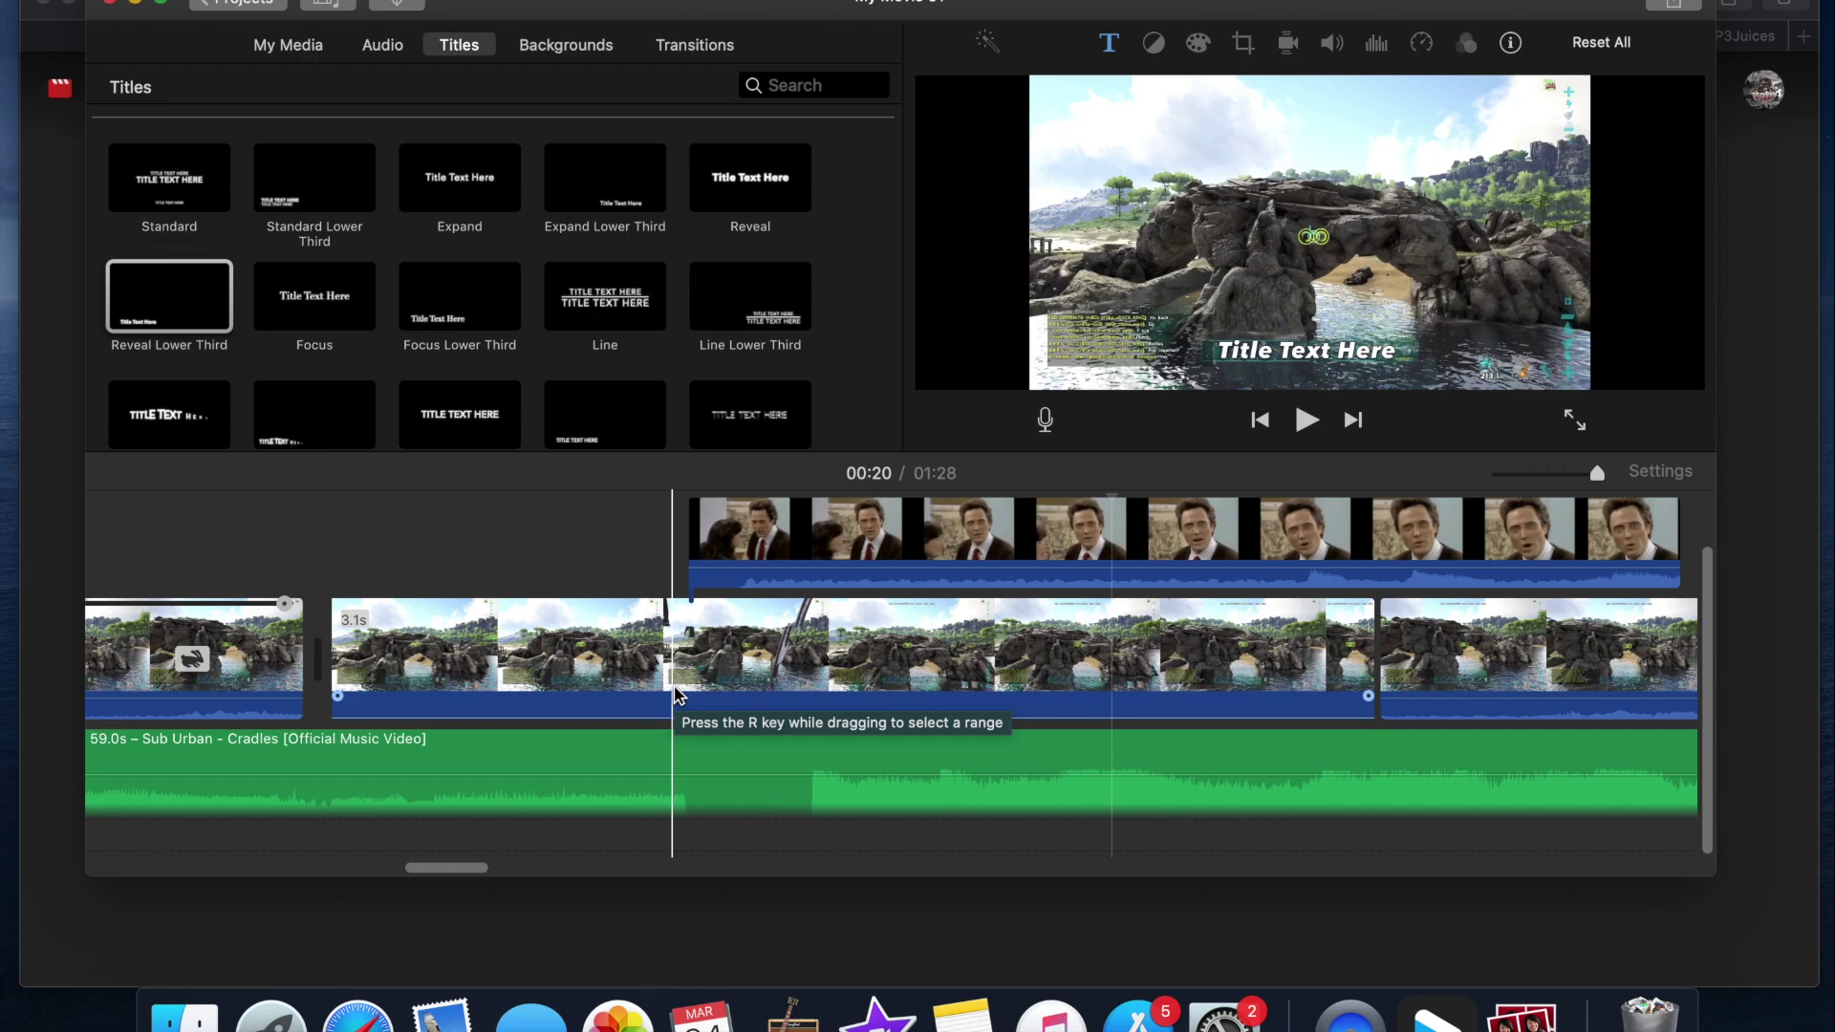
click(671, 675)
key(space)
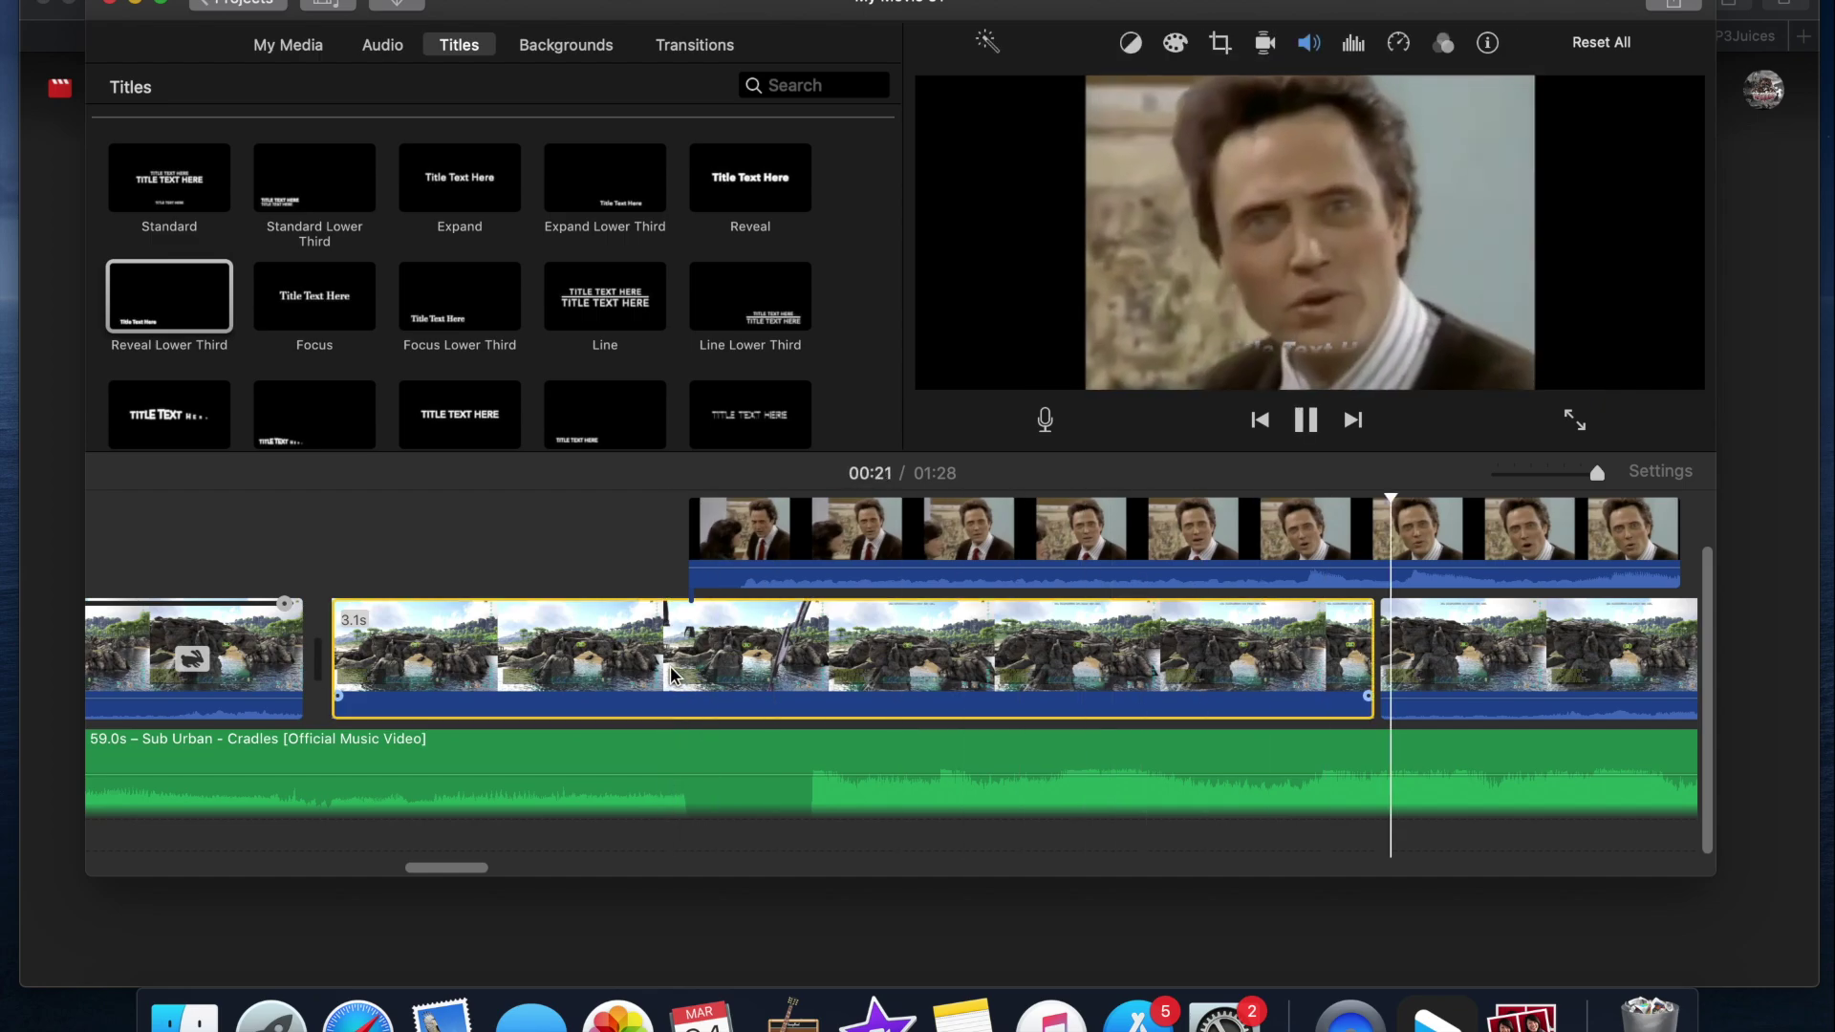
key(space)
scroll(861, 716, right, 10)
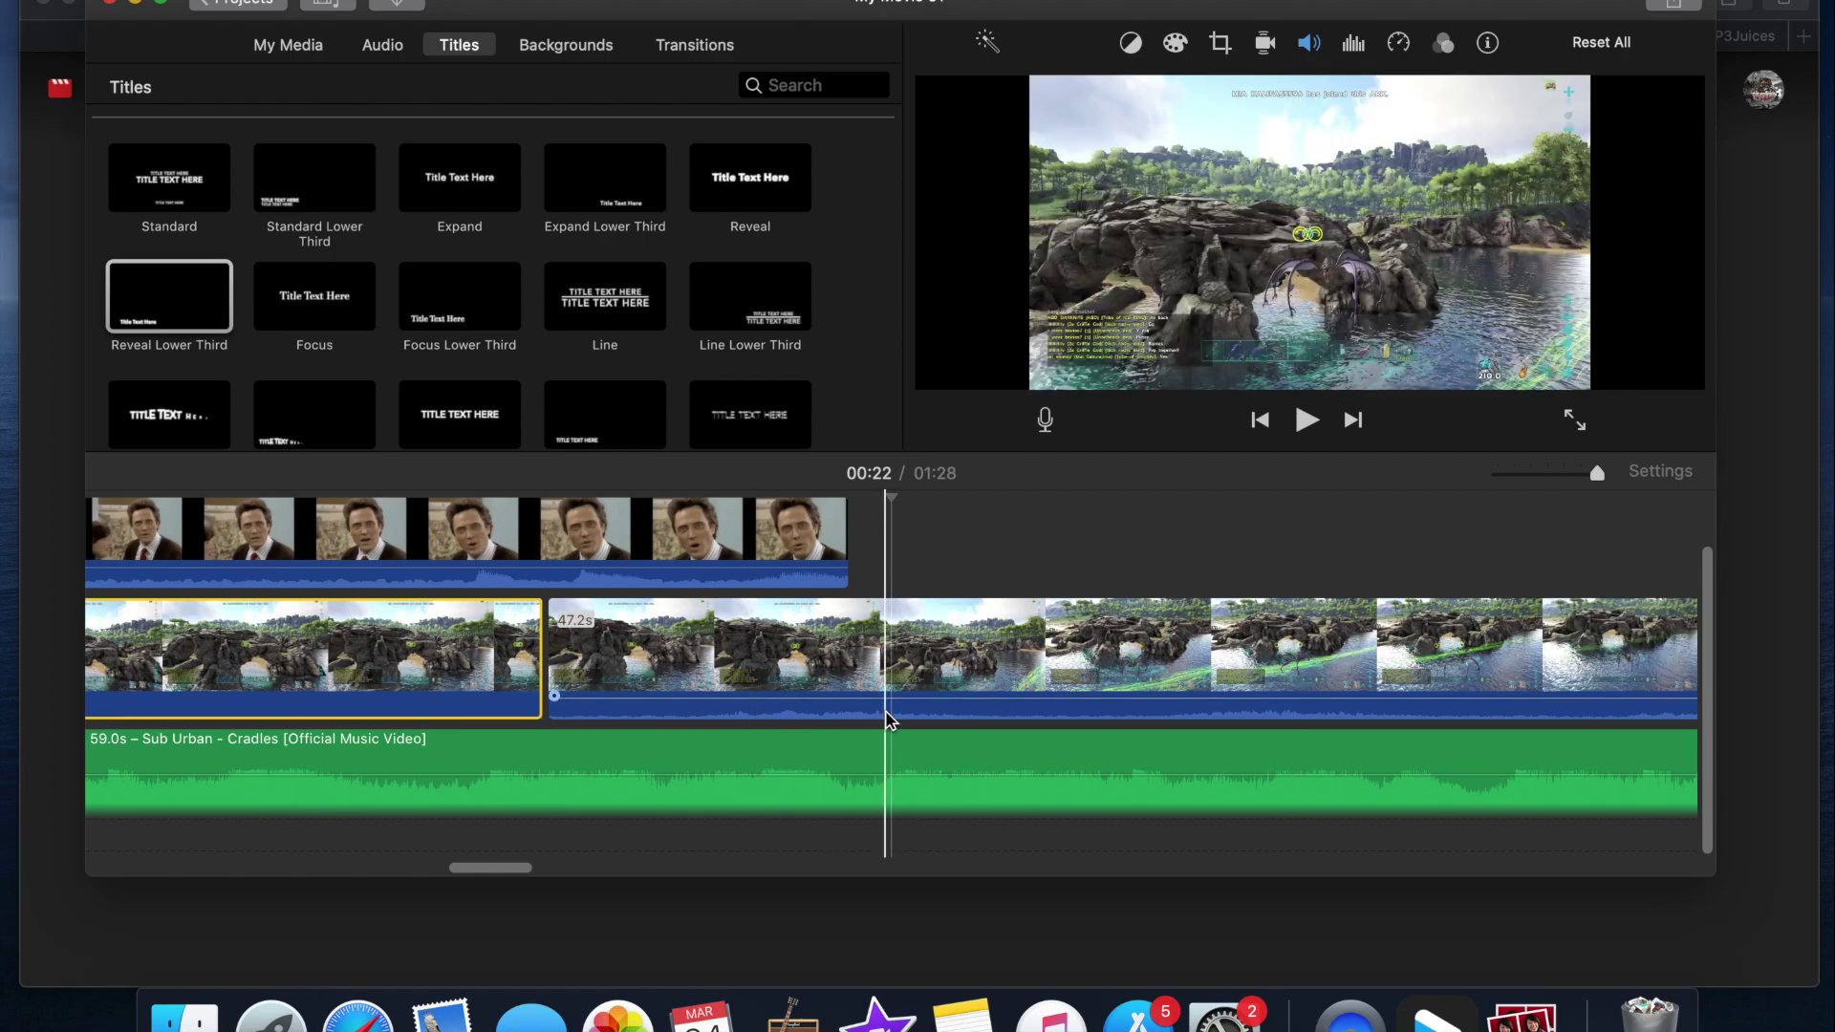
scroll(862, 773, down, 5)
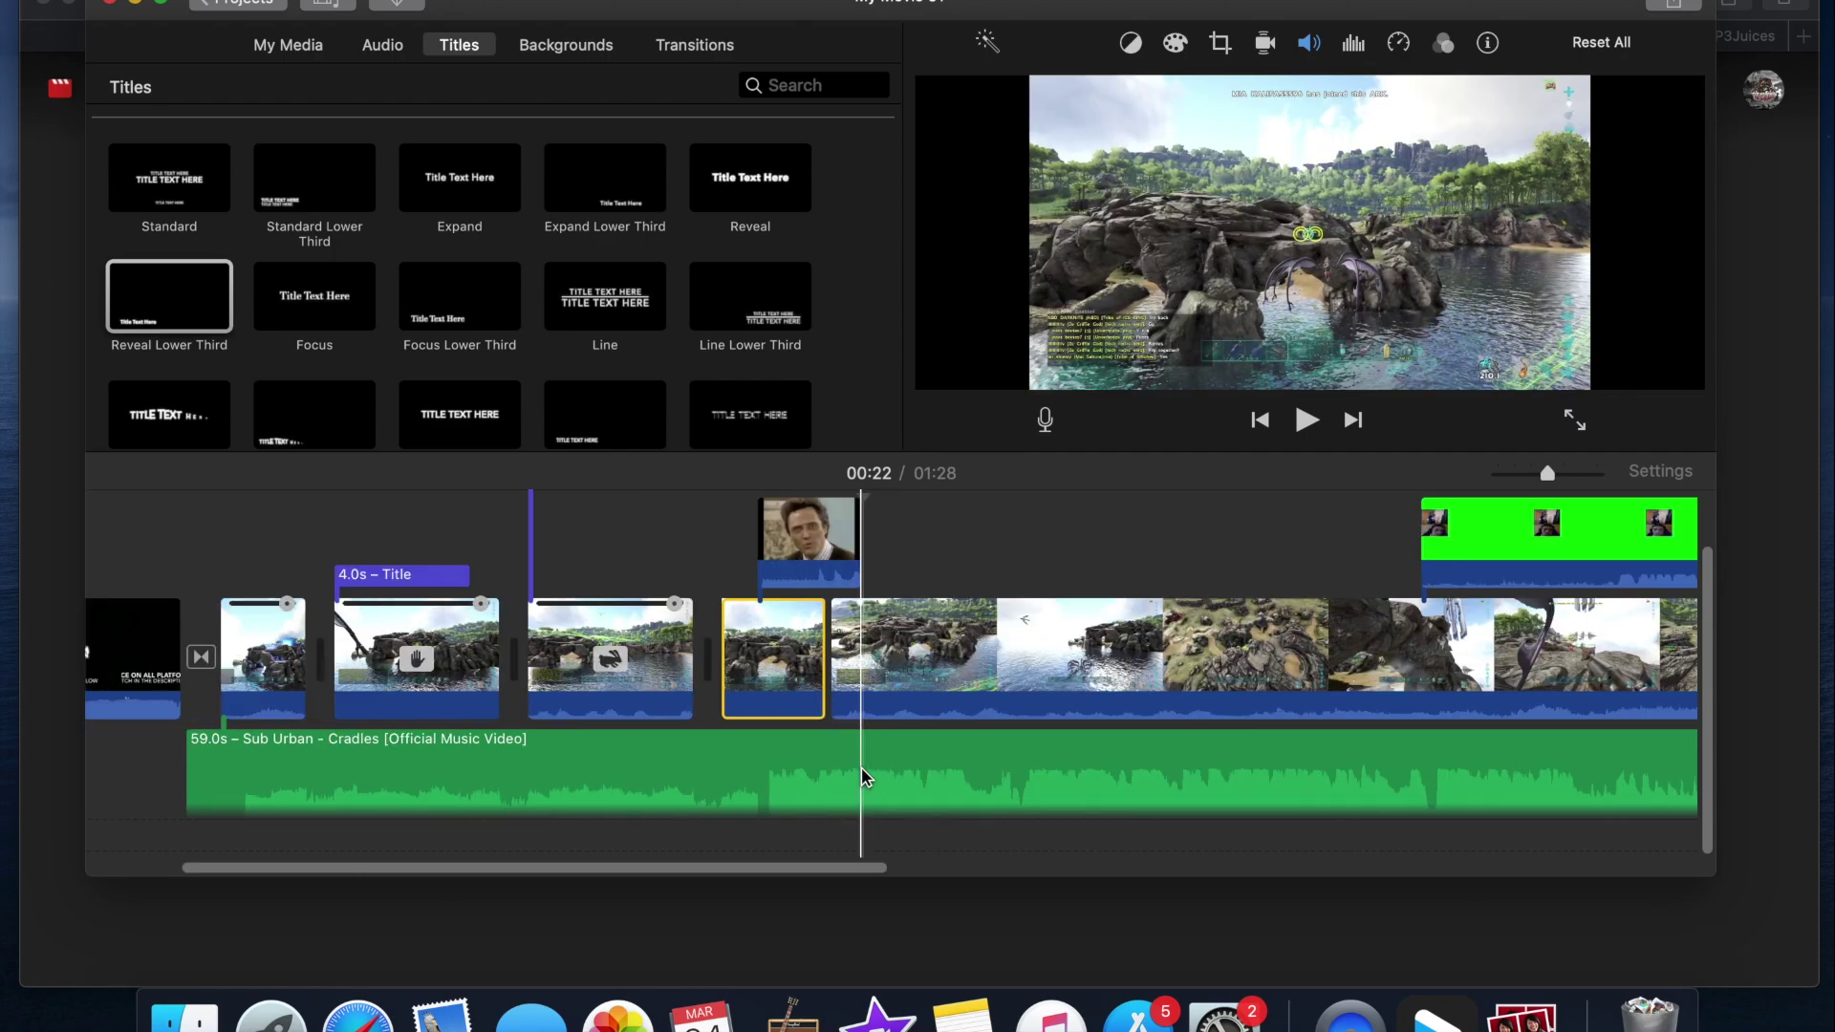
scroll(1187, 708, right, 6)
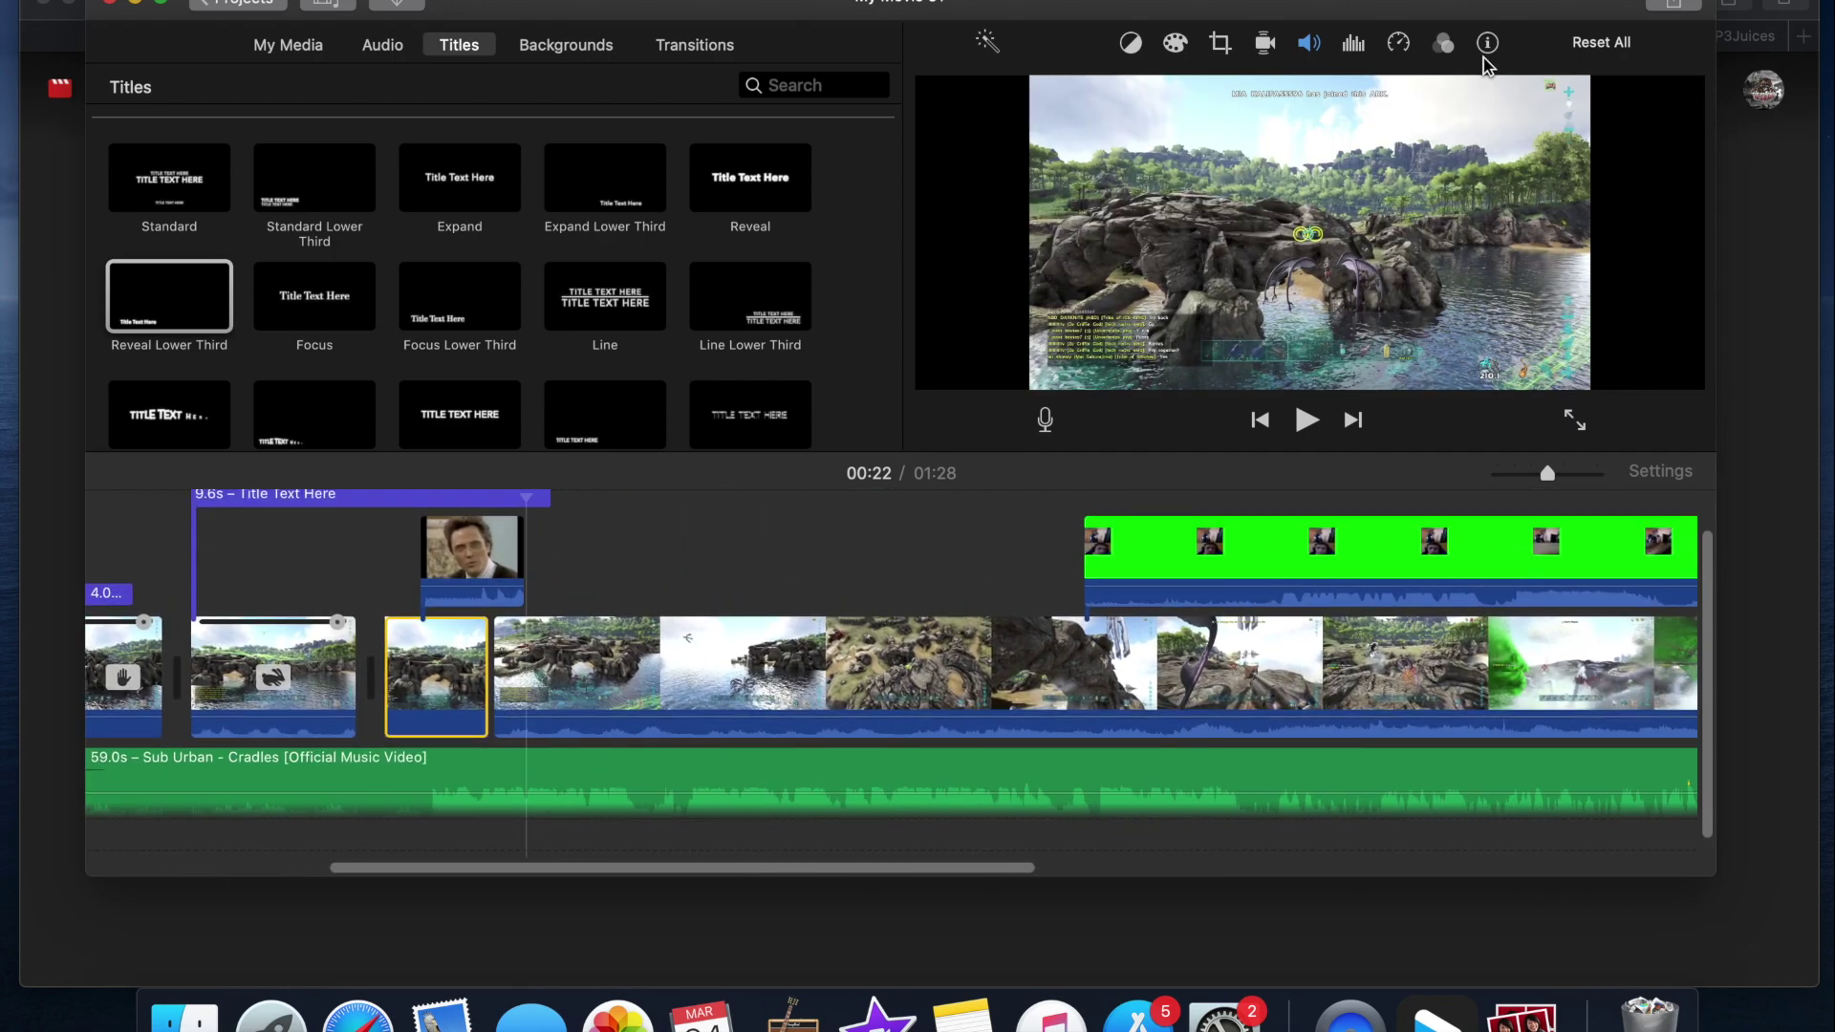
Step: Export the project as a video and audio file at 1080p 60, high quality, faster compression, saved to the Desktop as My Movie 51
click(1674, 5)
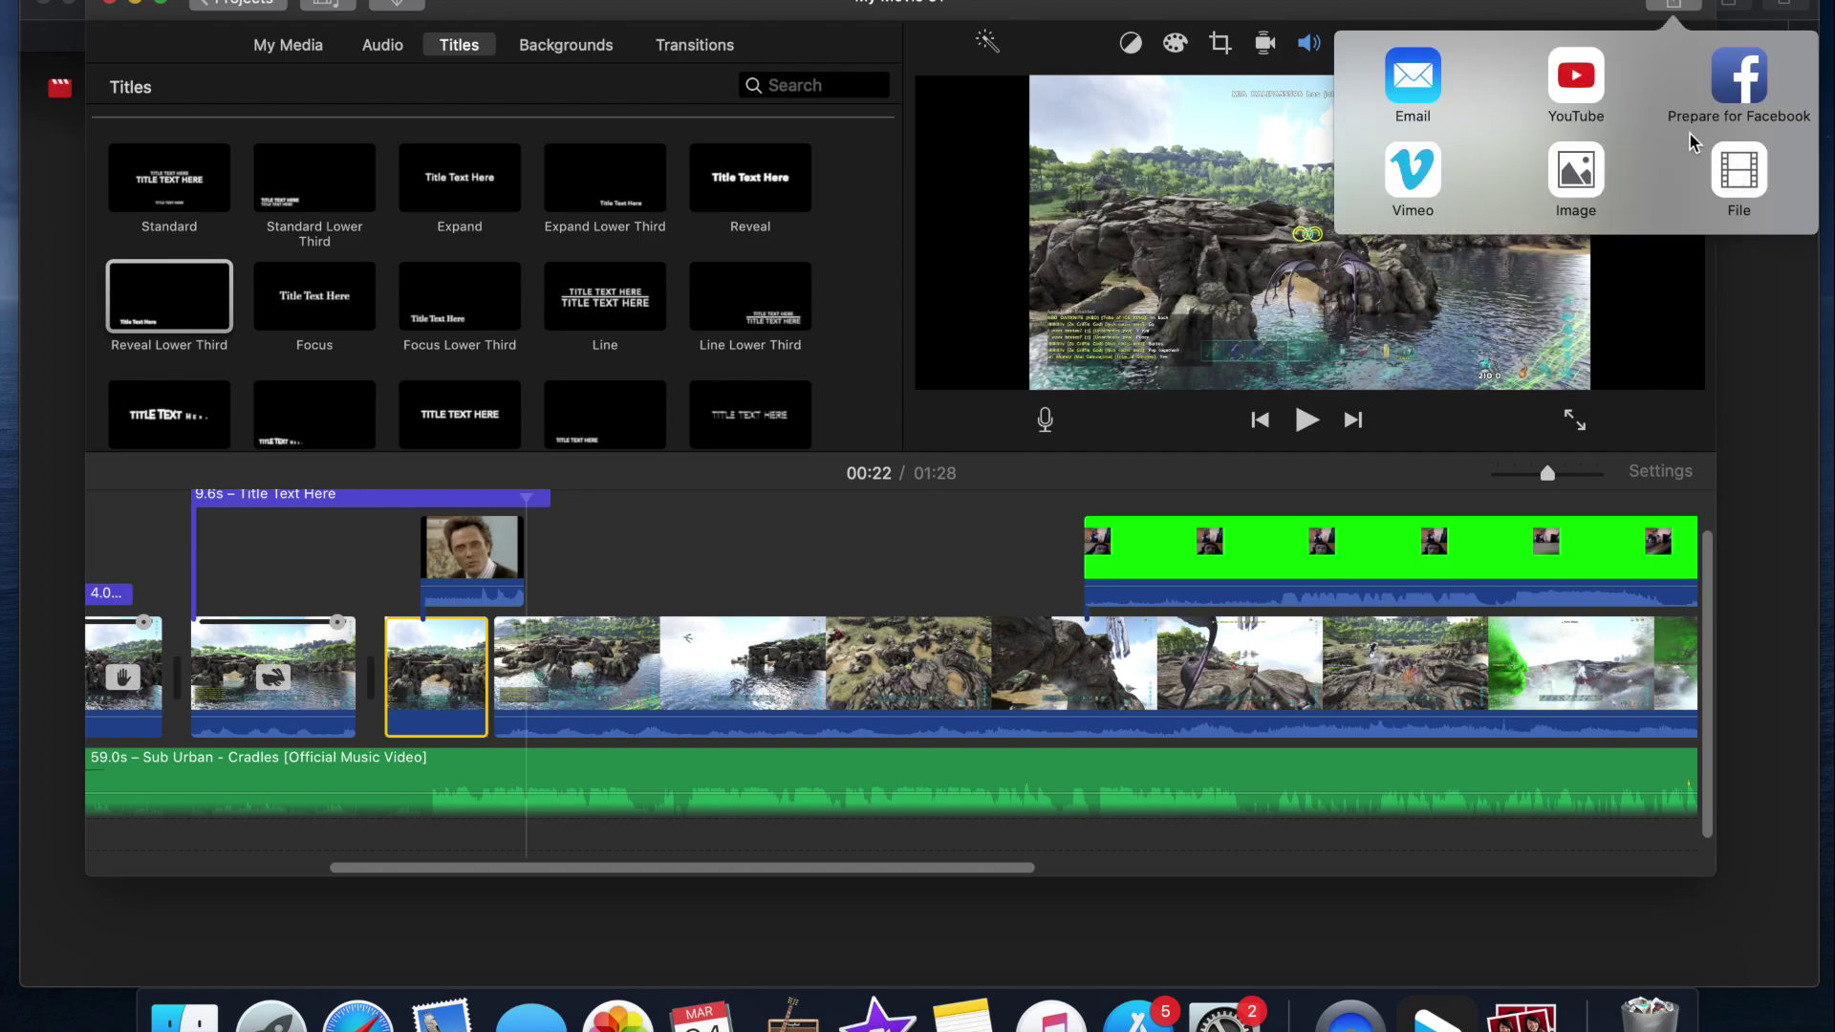
click(1726, 165)
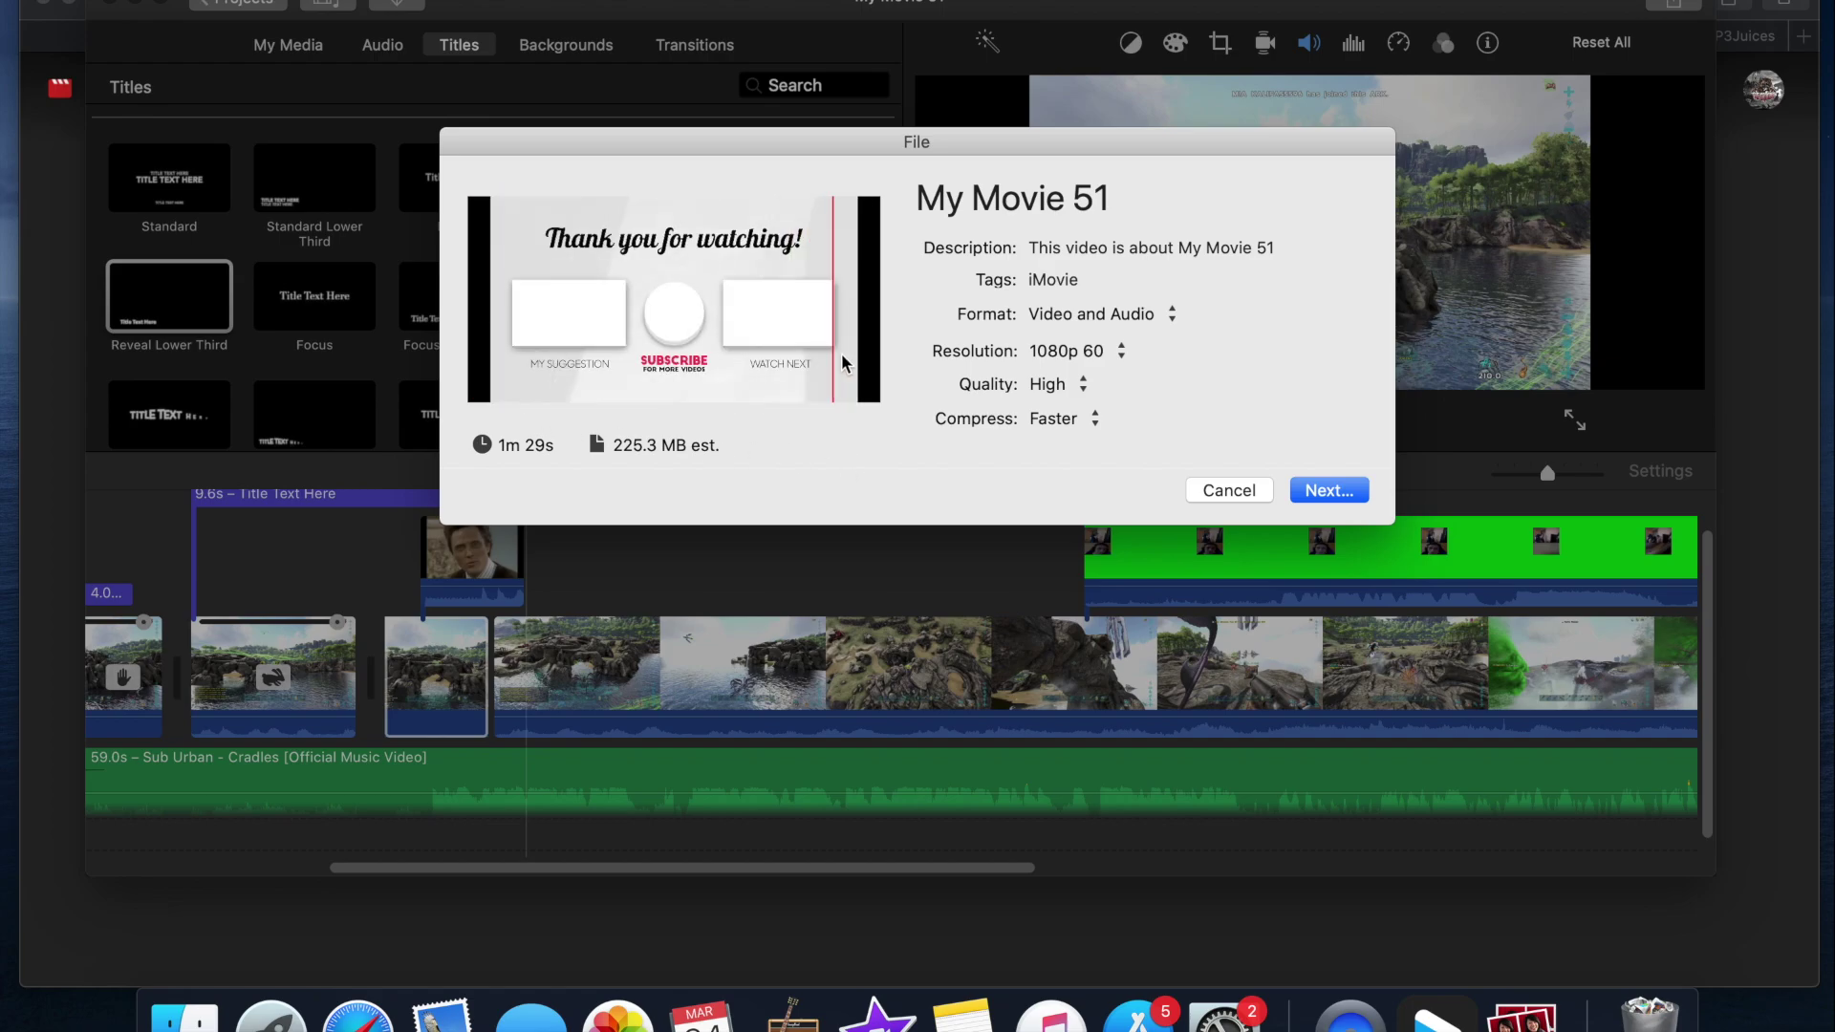
click(1359, 489)
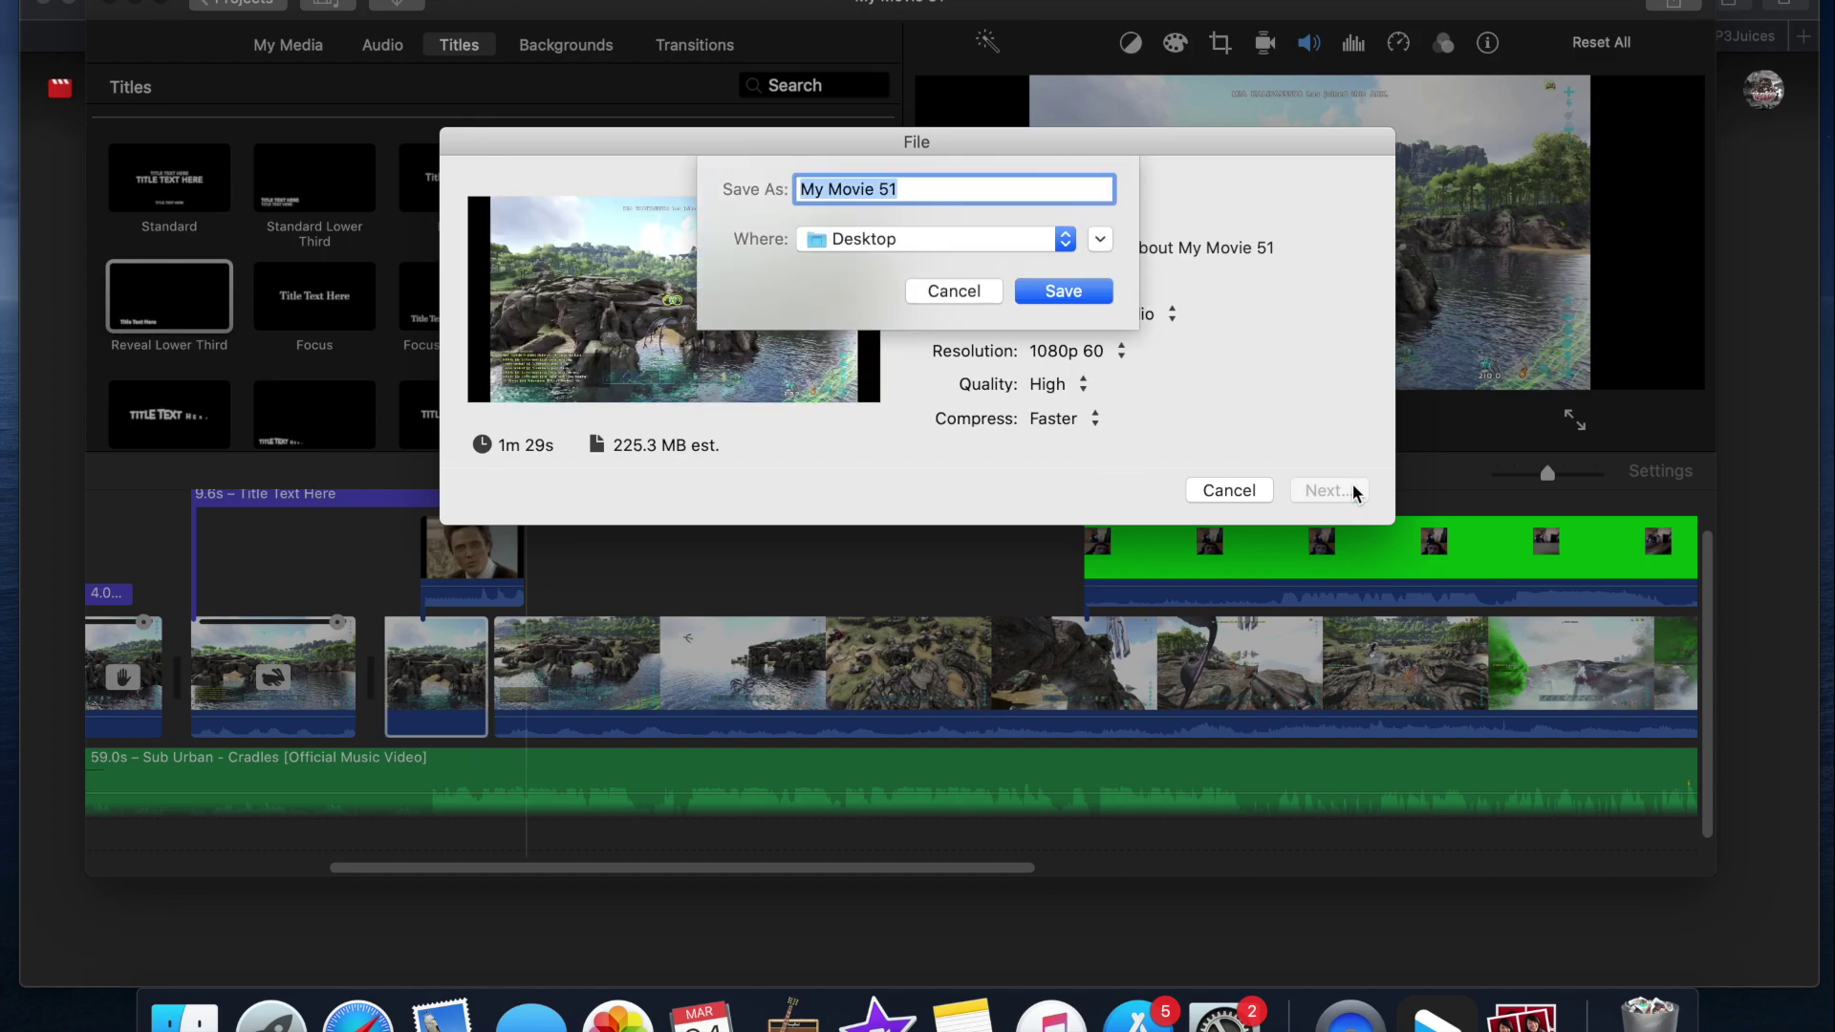
click(1066, 241)
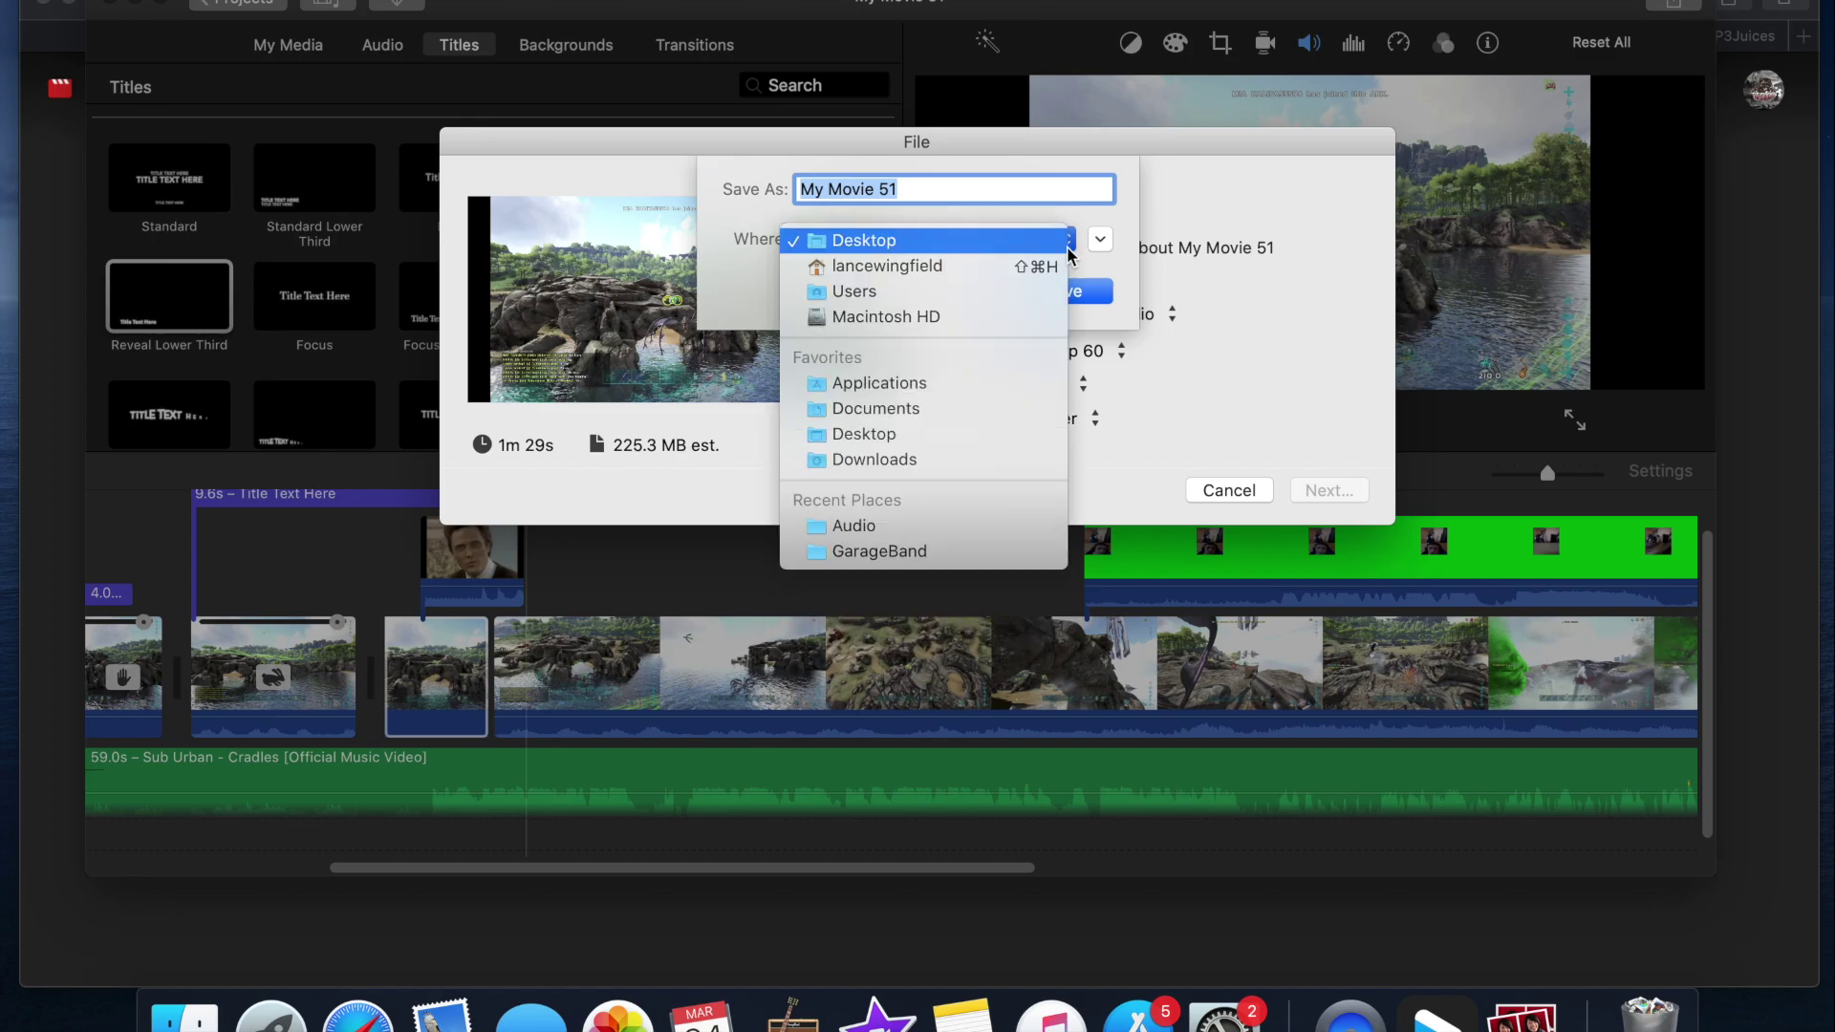
click(1200, 232)
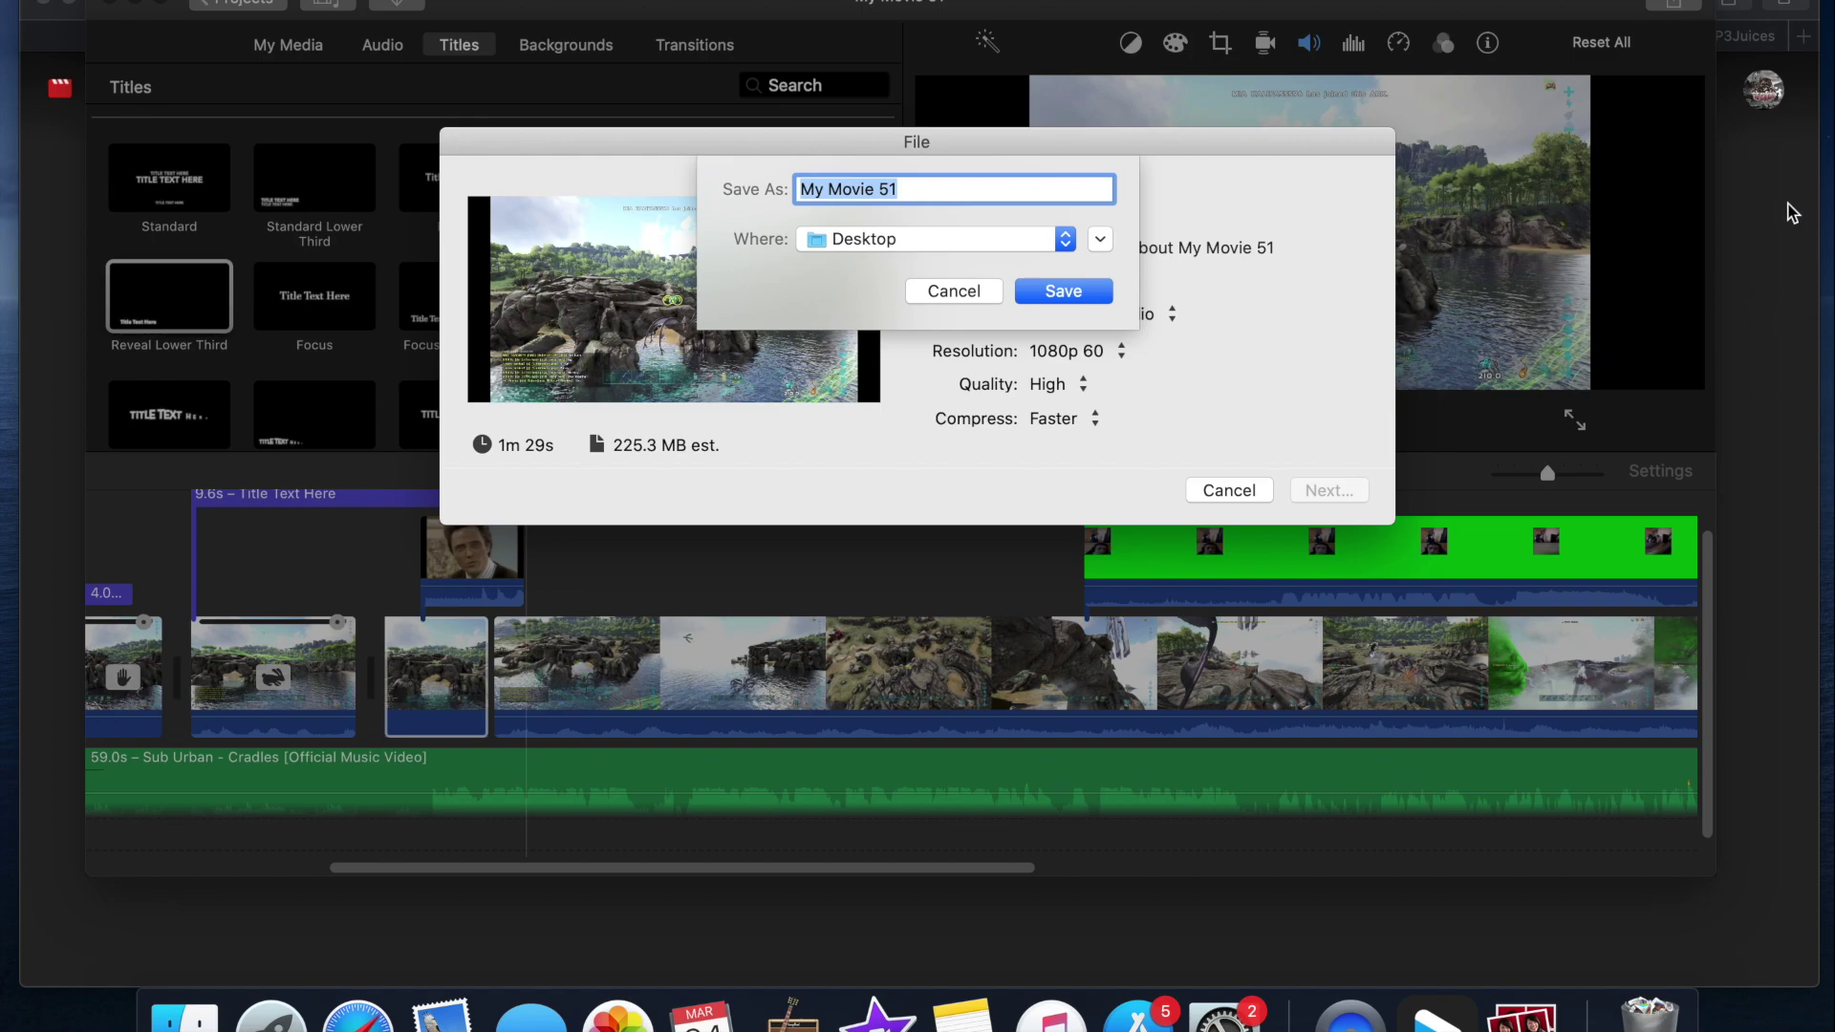
click(1059, 292)
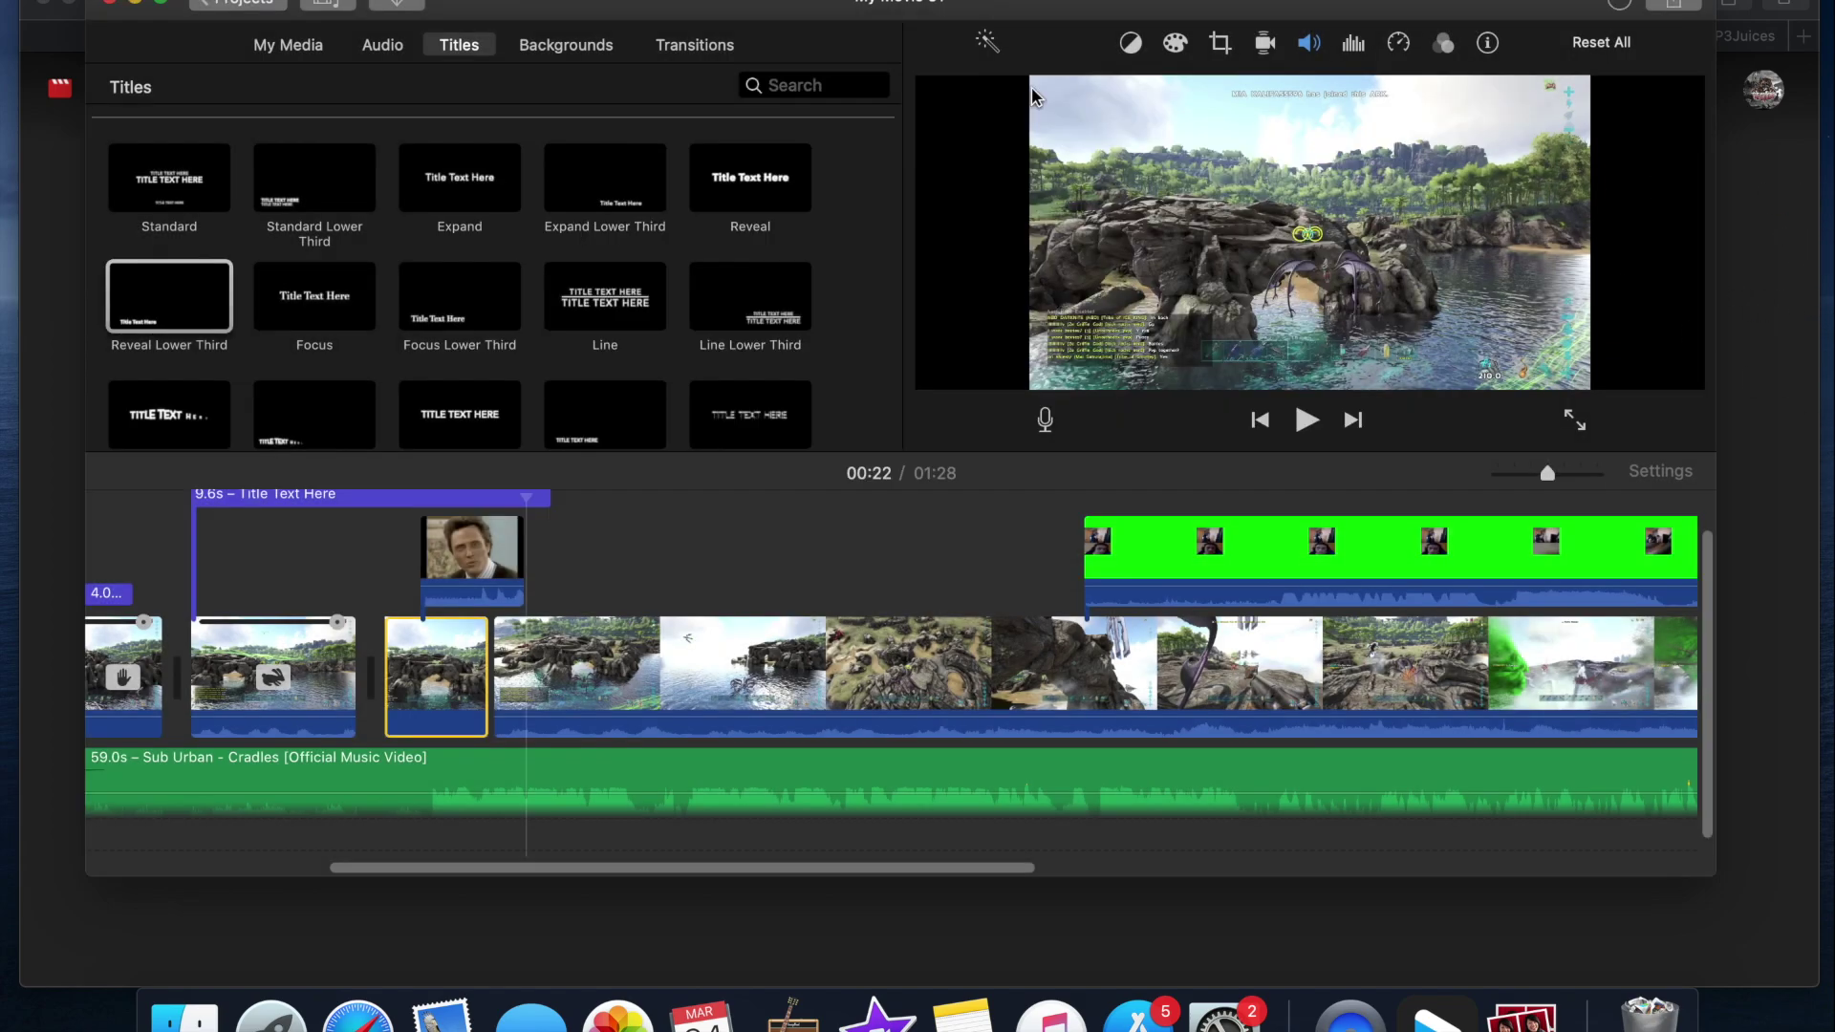
Step: Reposition the project window so its upper edge is fully in view, and check the export's progress
drag(1011, 9, 1028, 43)
click(1636, 31)
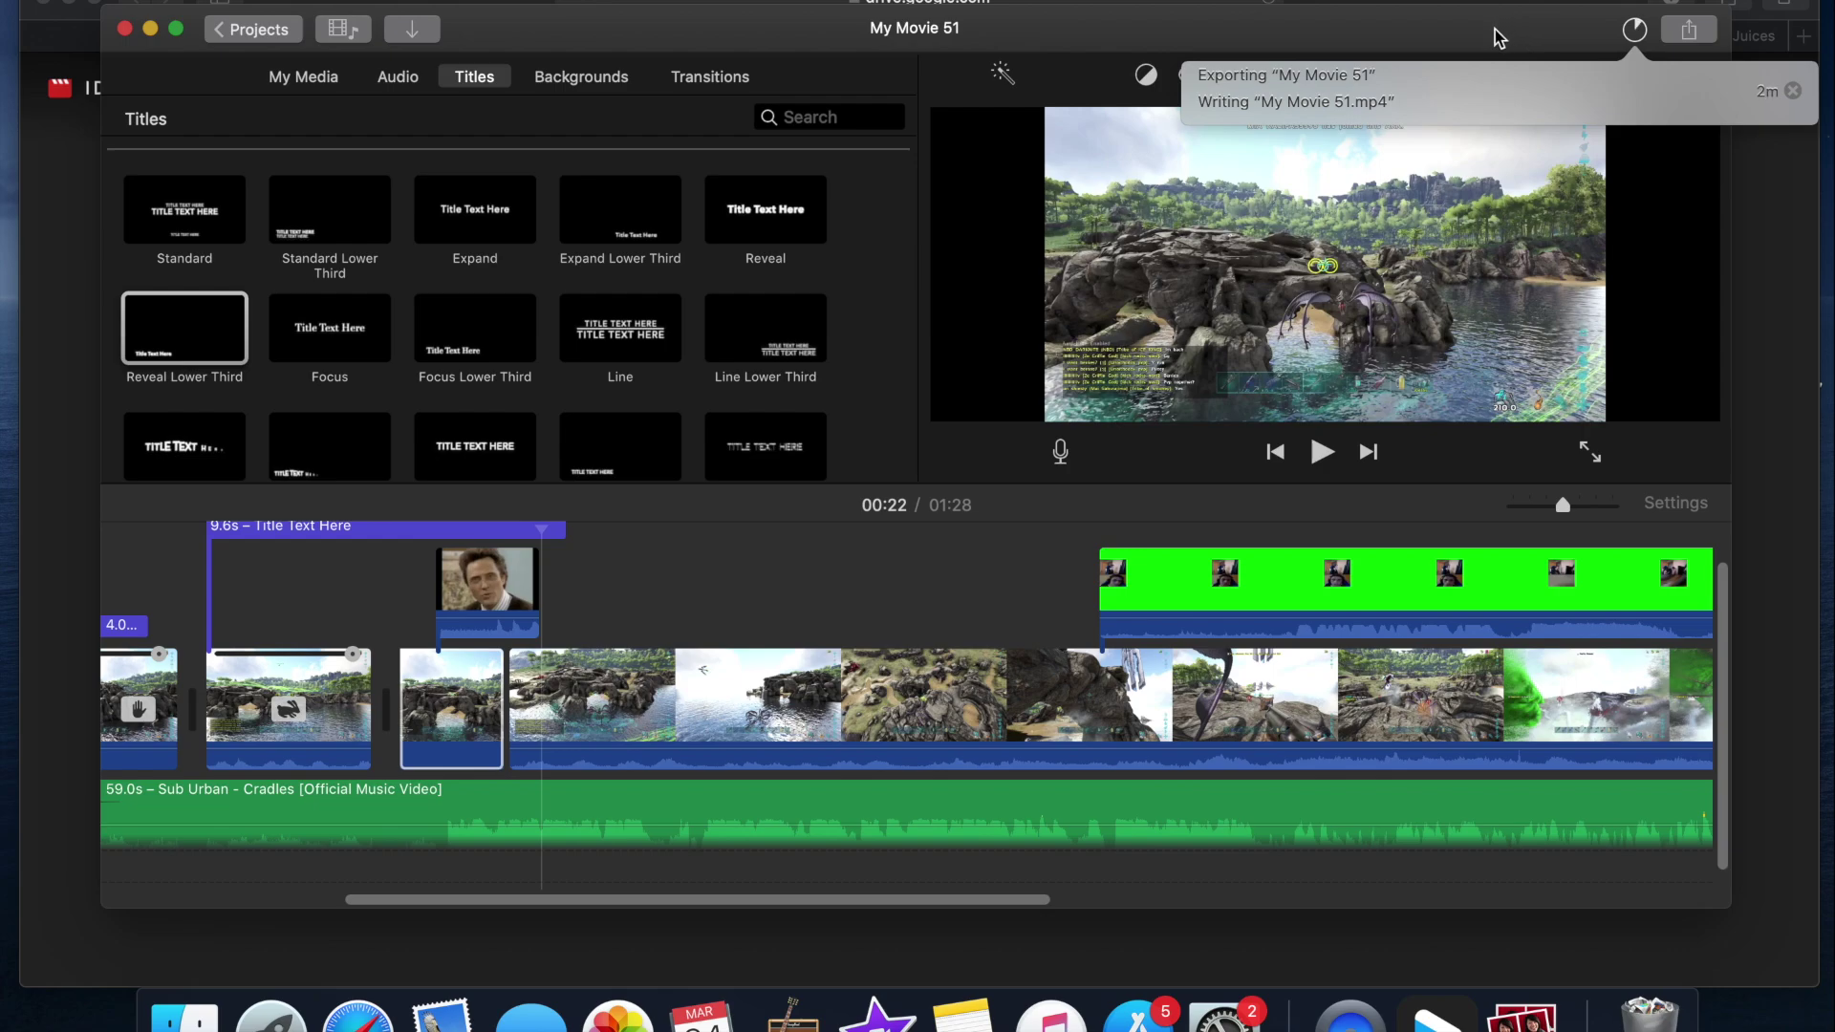
scroll(1513, 622, right, 10)
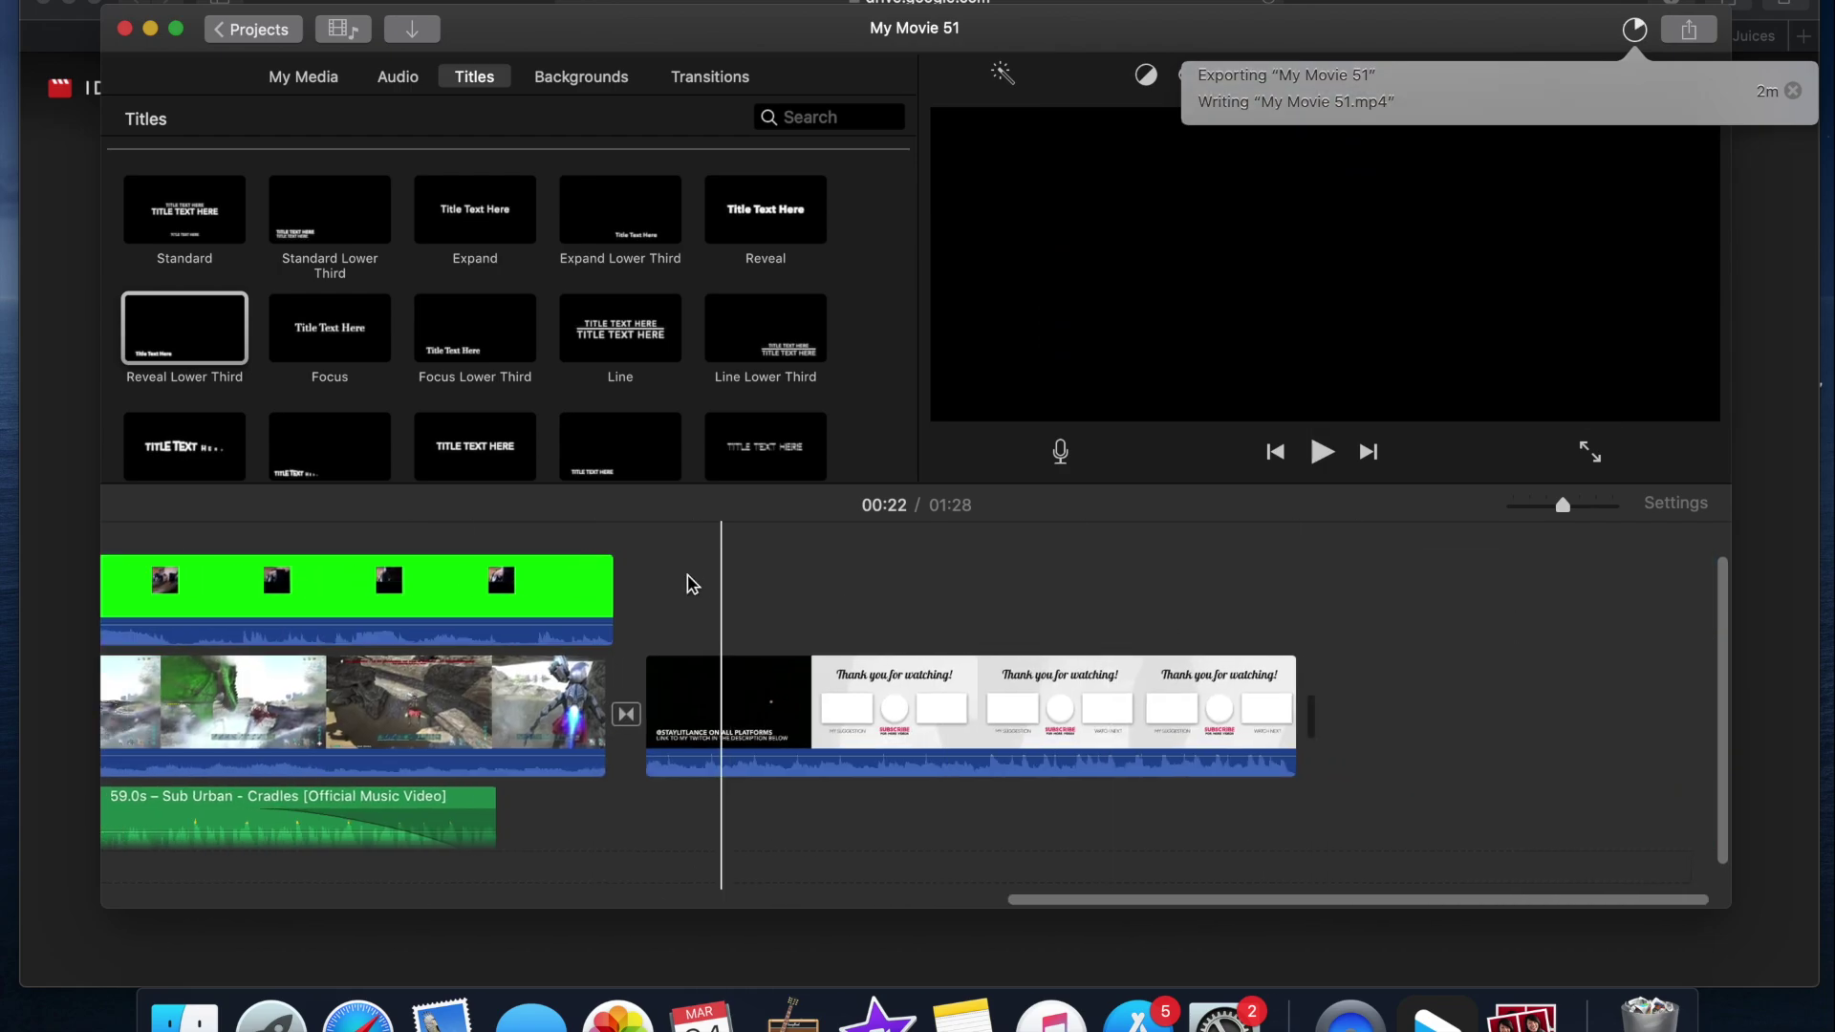